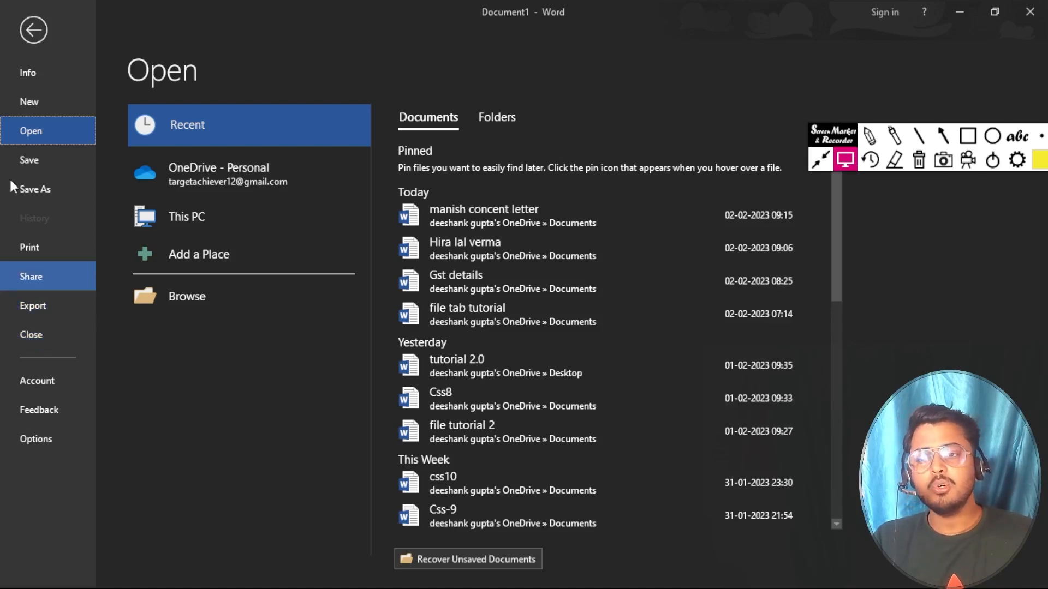
Step: Leave Backstage for the blank document and delete the stray '=' typed there
{"action": "left_click", "coordinate": [37, 33]}
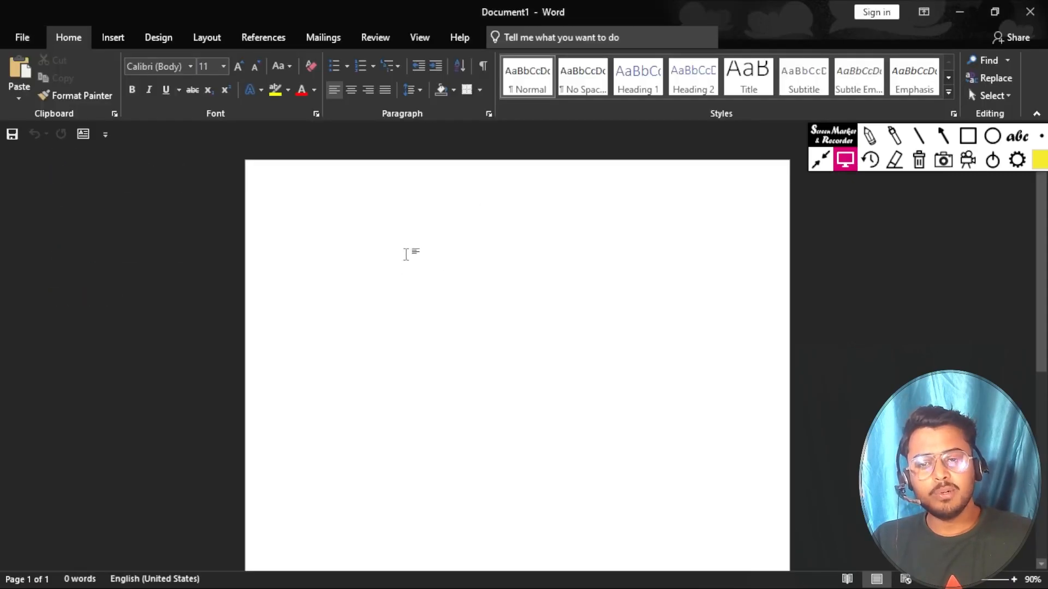
{"action": "type", "text": "="}
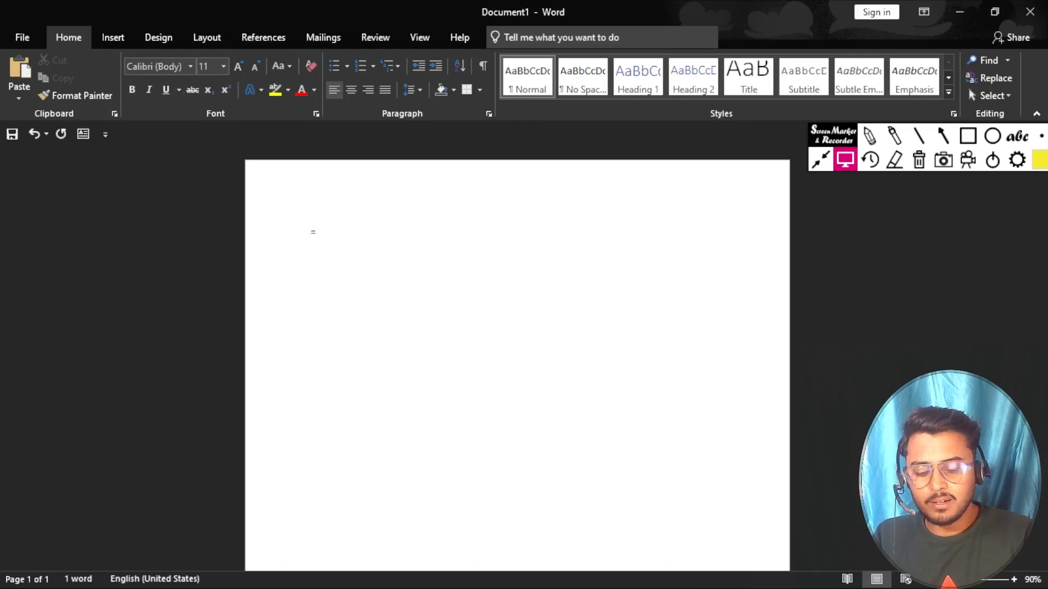
{"action": "key", "text": "BackSpace"}
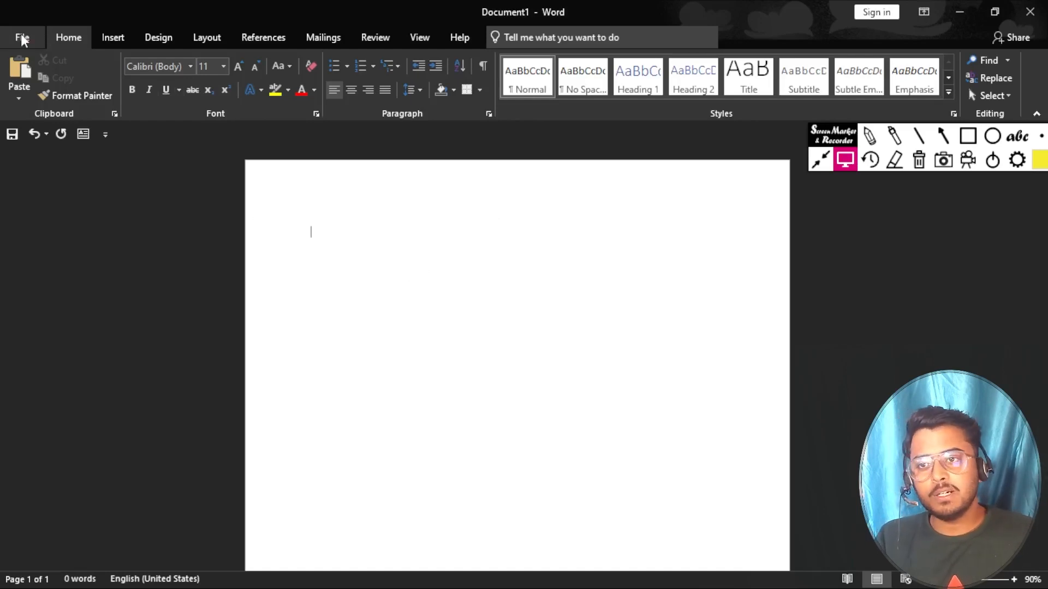
Step: Open 'file tab tutorial' from the Recent documents list
{"action": "left_click", "coordinate": [21, 36]}
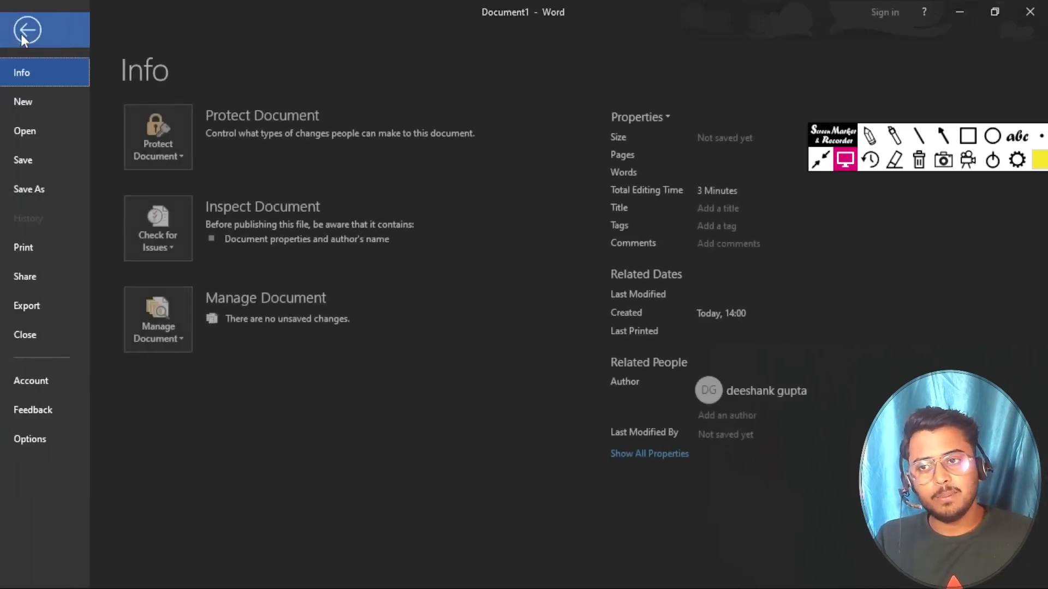
{"action": "left_click", "coordinate": [40, 132]}
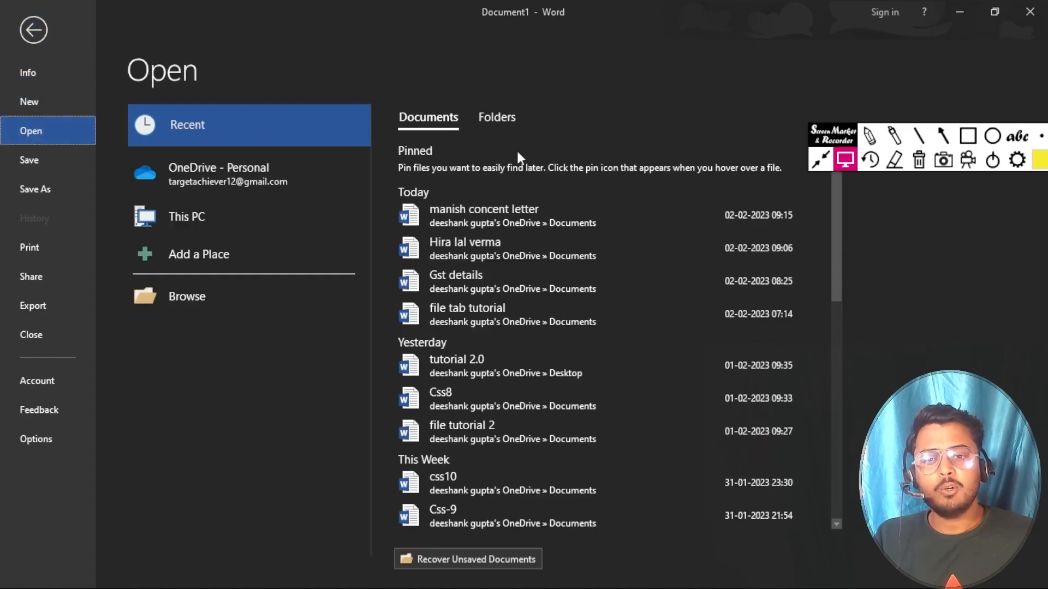
{"action": "scroll", "coordinate": [480, 281], "scroll_direction": "down", "scroll_amount": 5}
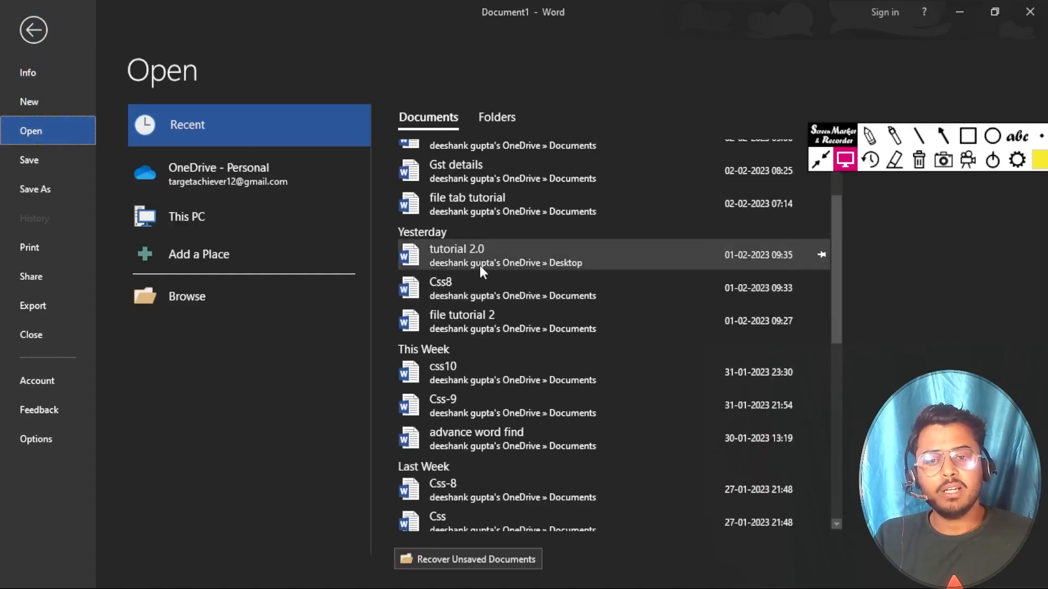
{"action": "scroll", "coordinate": [480, 265], "scroll_direction": "up", "scroll_amount": 5}
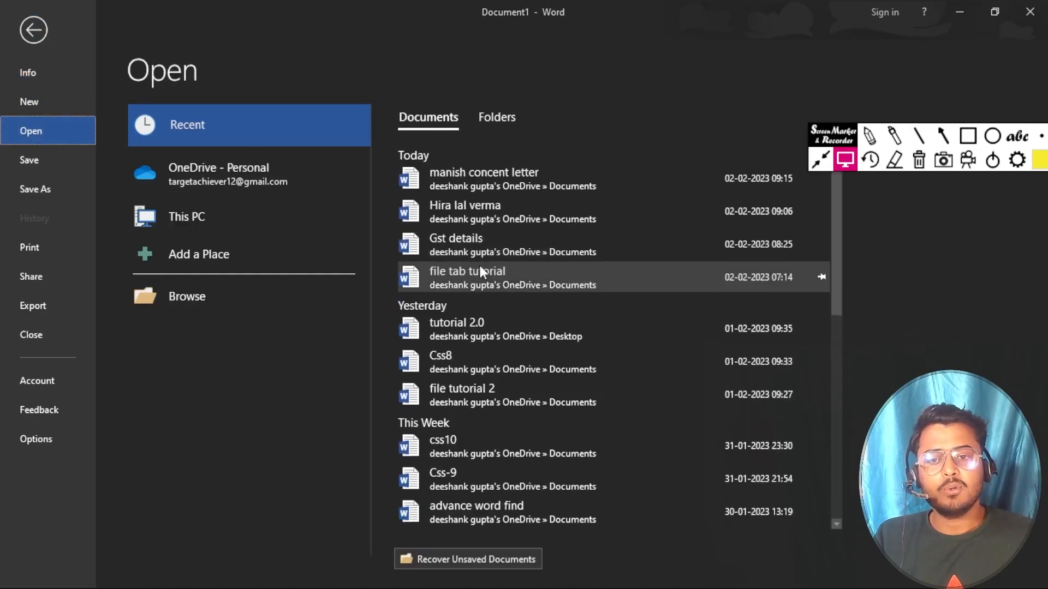
{"action": "scroll", "coordinate": [479, 265], "scroll_direction": "down", "scroll_amount": 1}
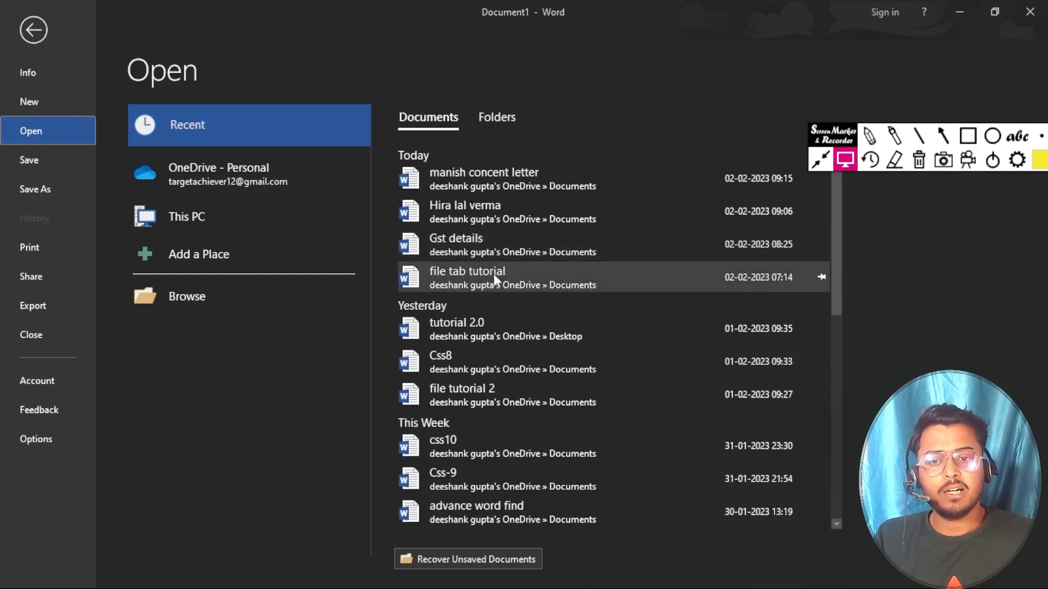
{"action": "left_click", "coordinate": [493, 274]}
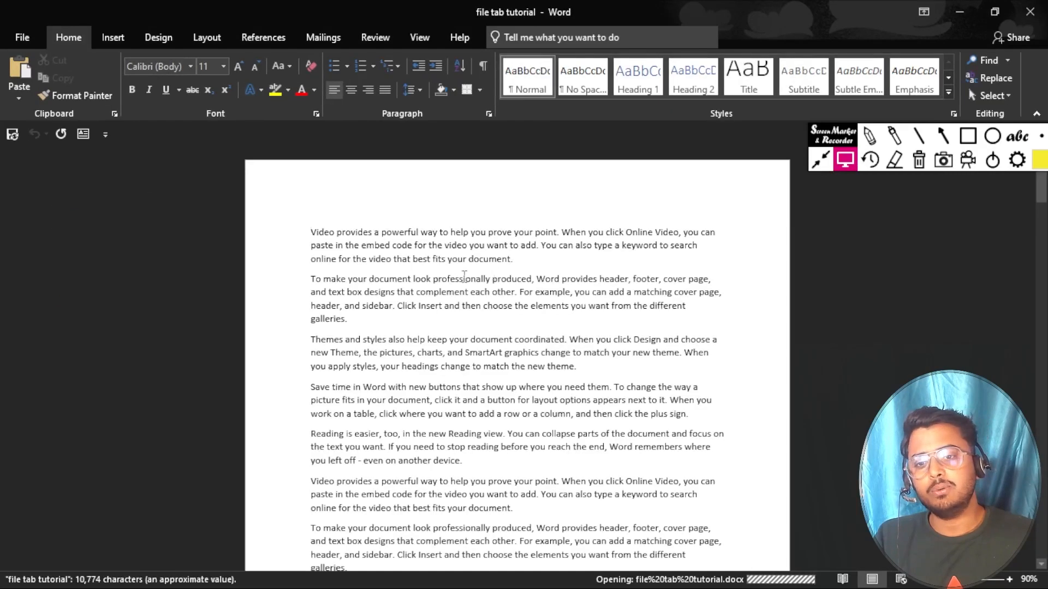
Step: Scroll through the tutorial text, then close the 'file tab tutorial' document from File
{"action": "scroll", "coordinate": [464, 277], "scroll_direction": "down", "scroll_amount": 3}
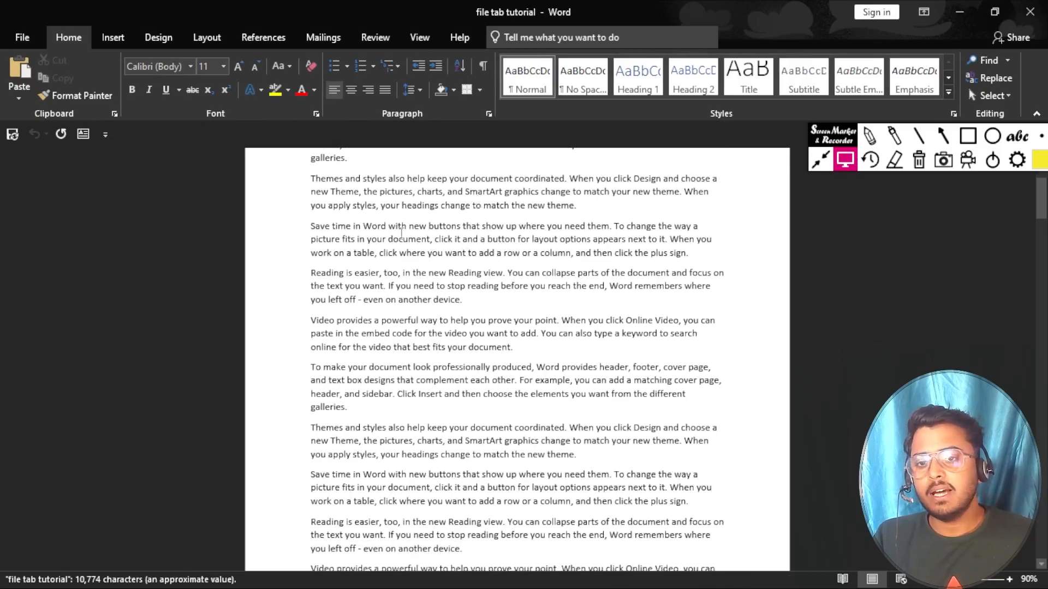
{"action": "scroll", "coordinate": [401, 234], "scroll_direction": "down", "scroll_amount": 5}
{"action": "scroll", "coordinate": [402, 235], "scroll_direction": "down", "scroll_amount": 5}
{"action": "scroll", "coordinate": [401, 234], "scroll_direction": "up", "scroll_amount": 2}
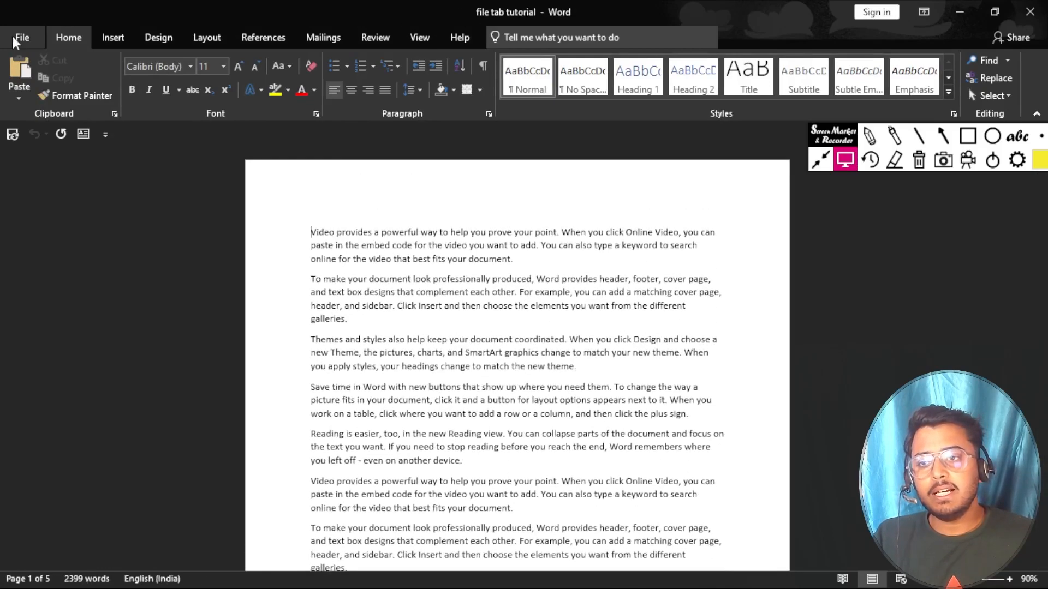
{"action": "left_click", "coordinate": [21, 37]}
{"action": "left_click", "coordinate": [27, 31]}
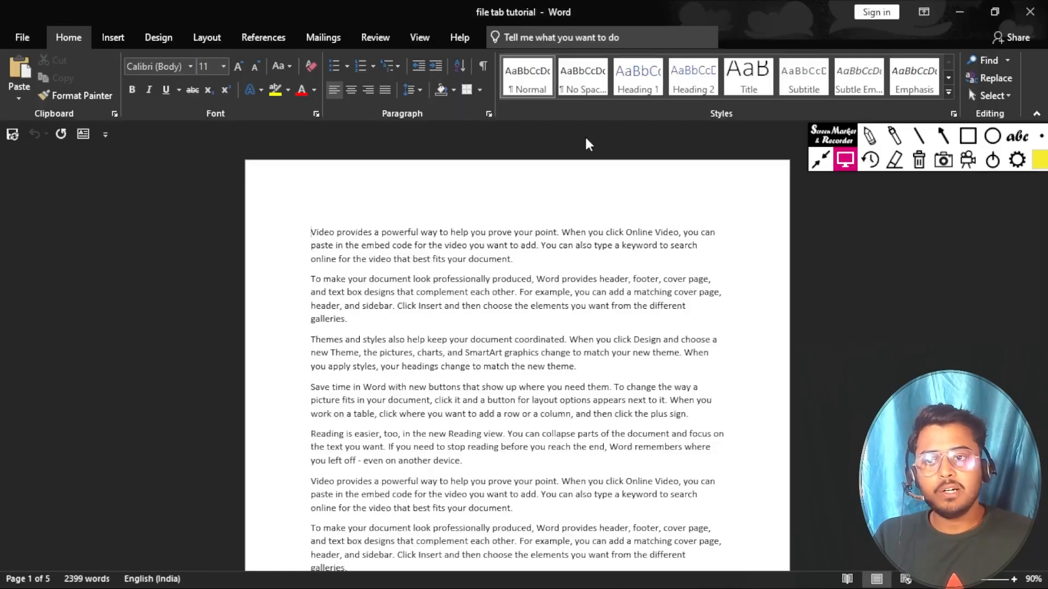
{"action": "left_click", "coordinate": [19, 38]}
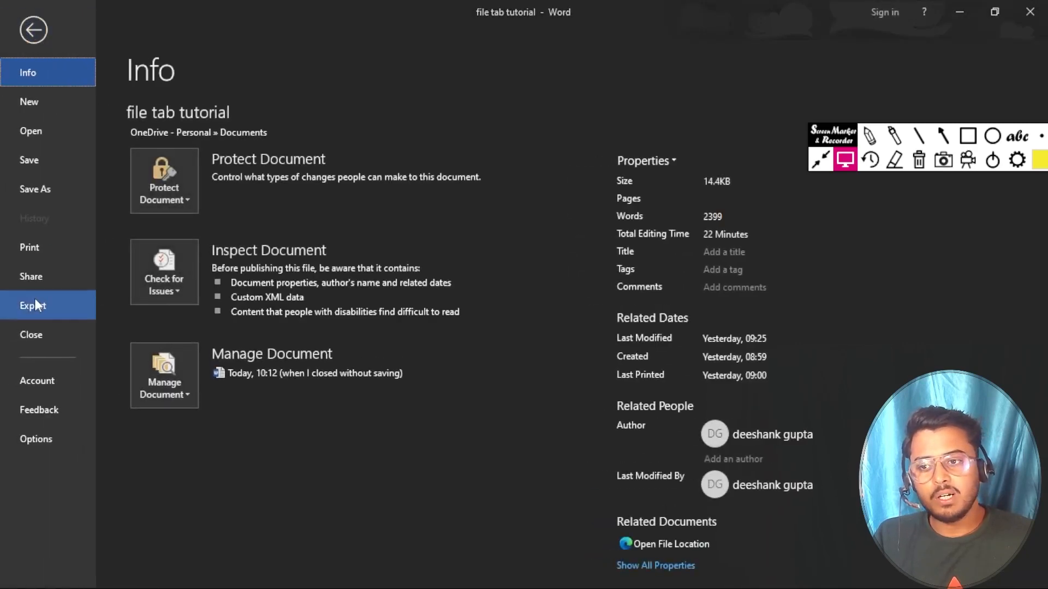
{"action": "left_click", "coordinate": [35, 339]}
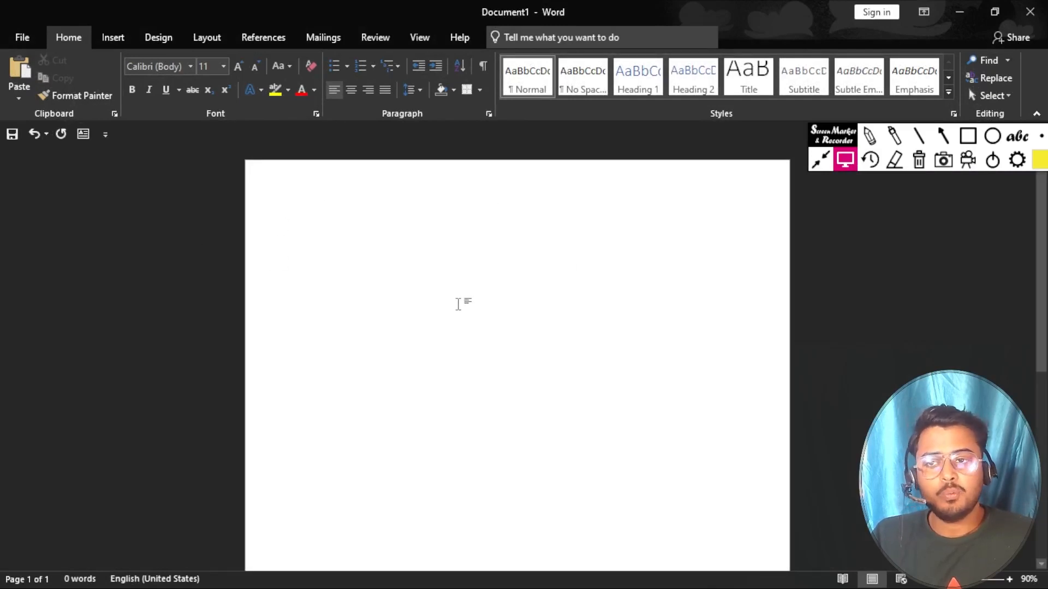
Step: Reopen 'file tab tutorial' from Recent and view its Info page: 14.4KB, 5 pages, 2399 words
{"action": "left_click", "coordinate": [22, 39]}
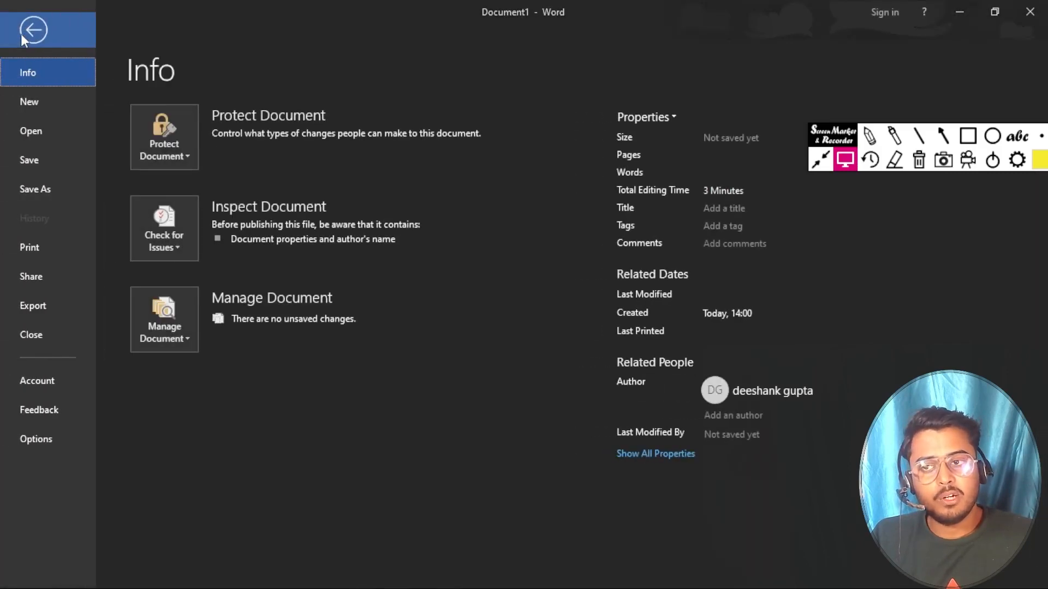
{"action": "left_click", "coordinate": [41, 130]}
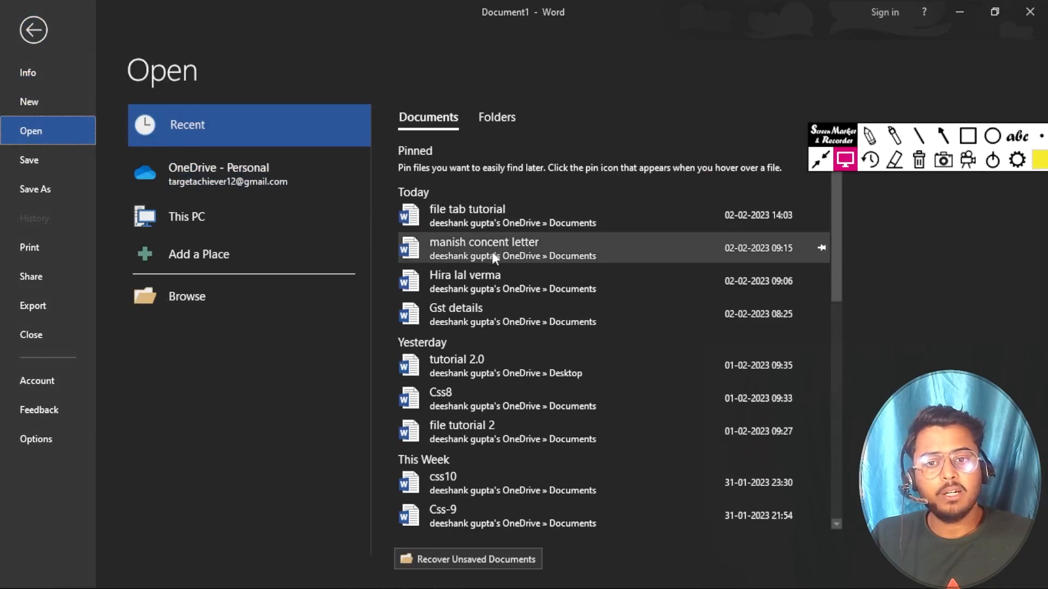
{"action": "left_click", "coordinate": [461, 214]}
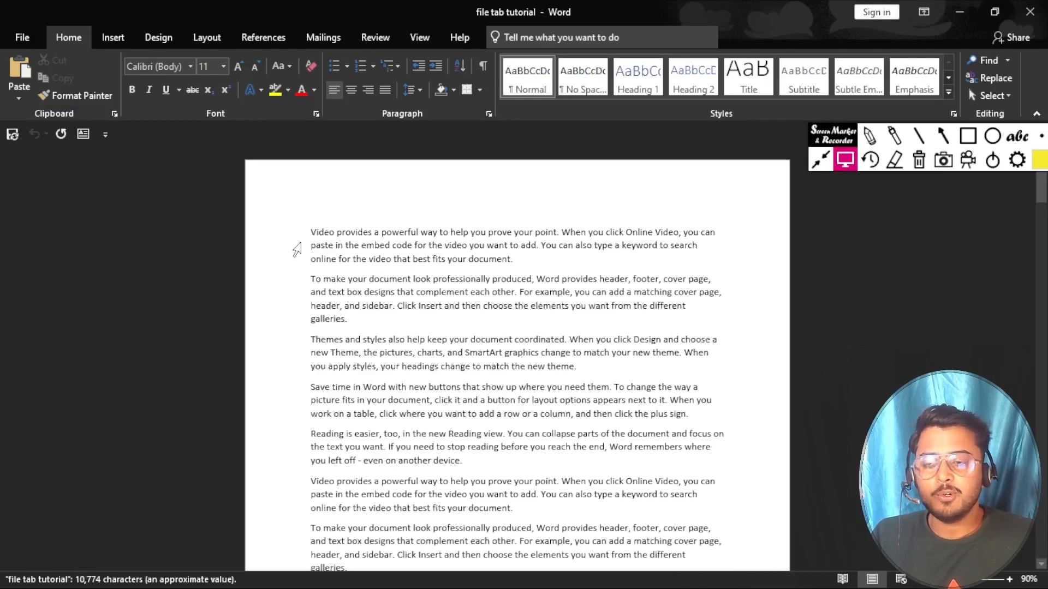
{"action": "left_click", "coordinate": [25, 40]}
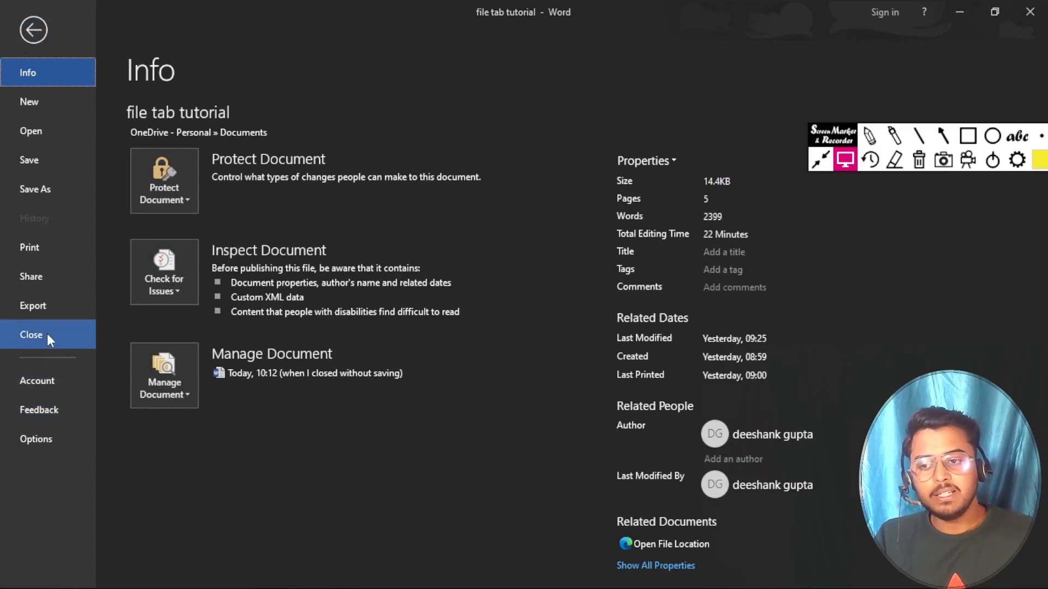
Step: View the Account page showing Office Professional Plus 2019, Version 1808, activated
{"action": "left_click", "coordinate": [39, 382]}
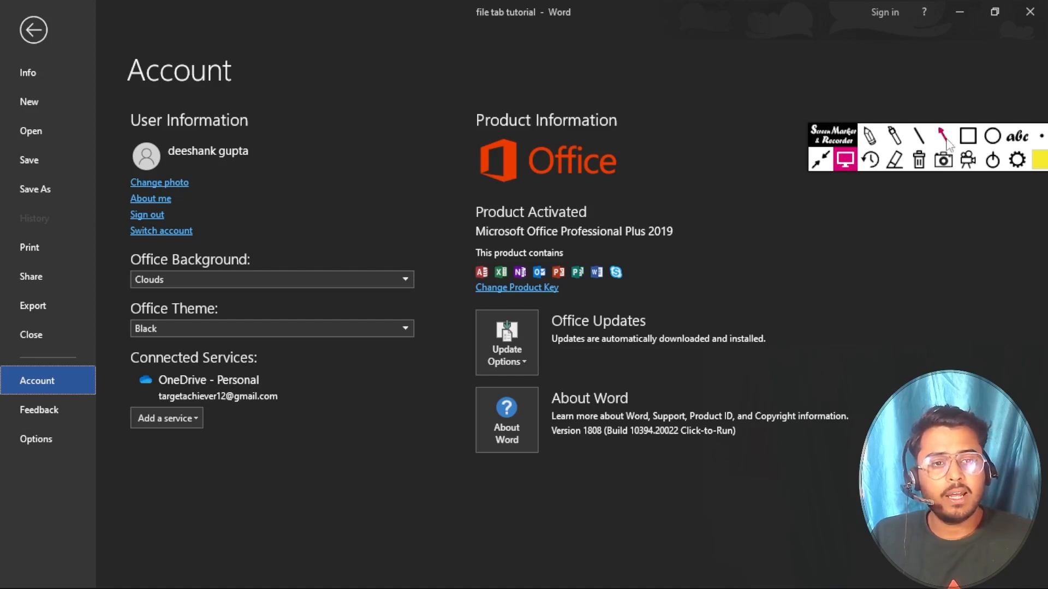
{"action": "left_click", "coordinate": [967, 136]}
{"action": "mouse_move", "coordinate": [467, 191]}
{"action": "left_mouse_down"}
{"action": "mouse_move", "coordinate": [494, 211]}
{"action": "mouse_move", "coordinate": [603, 225]}
{"action": "left_mouse_up"}
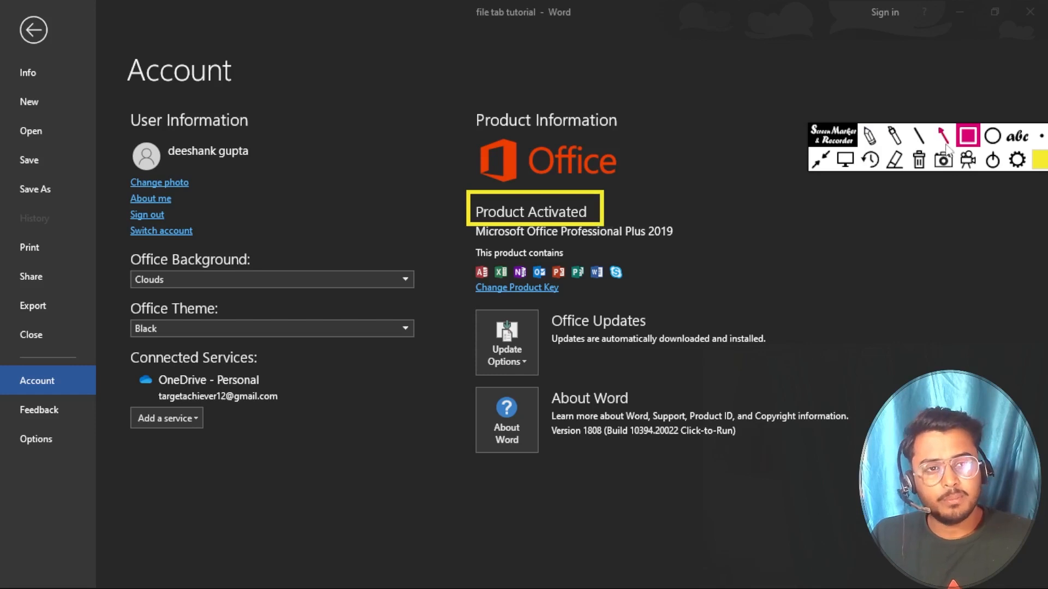
Step: Keep Clouds as the Office Background and return to the tutorial document
{"action": "left_click", "coordinate": [845, 160]}
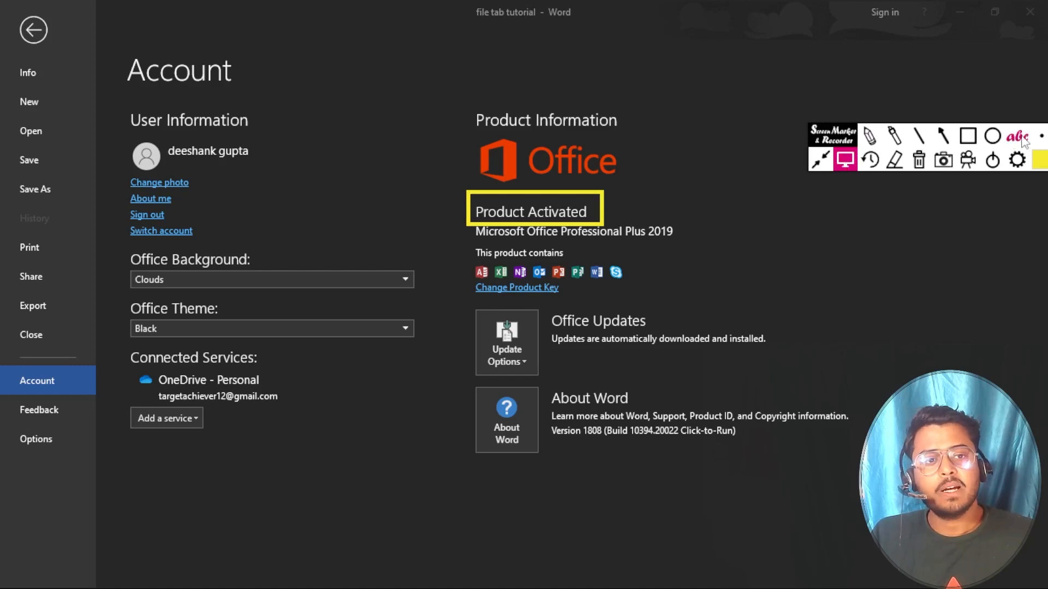
{"action": "left_click", "coordinate": [919, 160]}
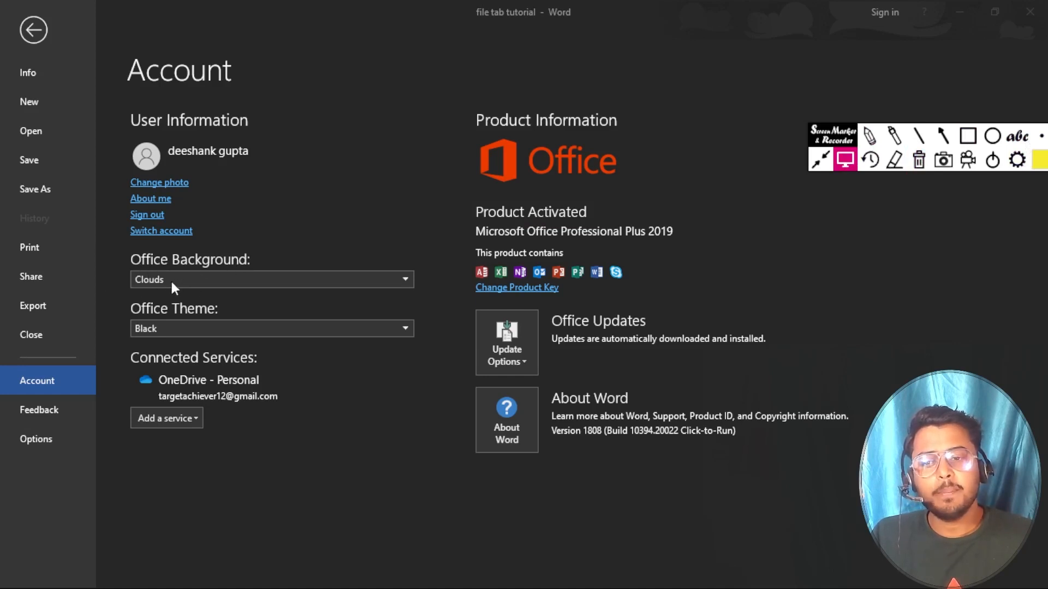
{"action": "left_click", "coordinate": [404, 279]}
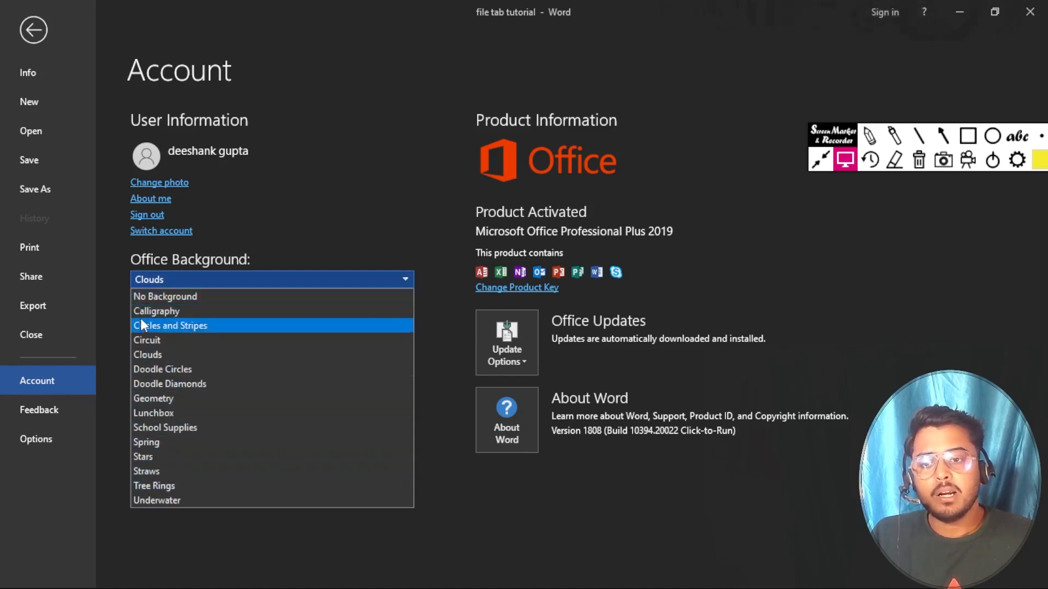
{"action": "left_click", "coordinate": [155, 355]}
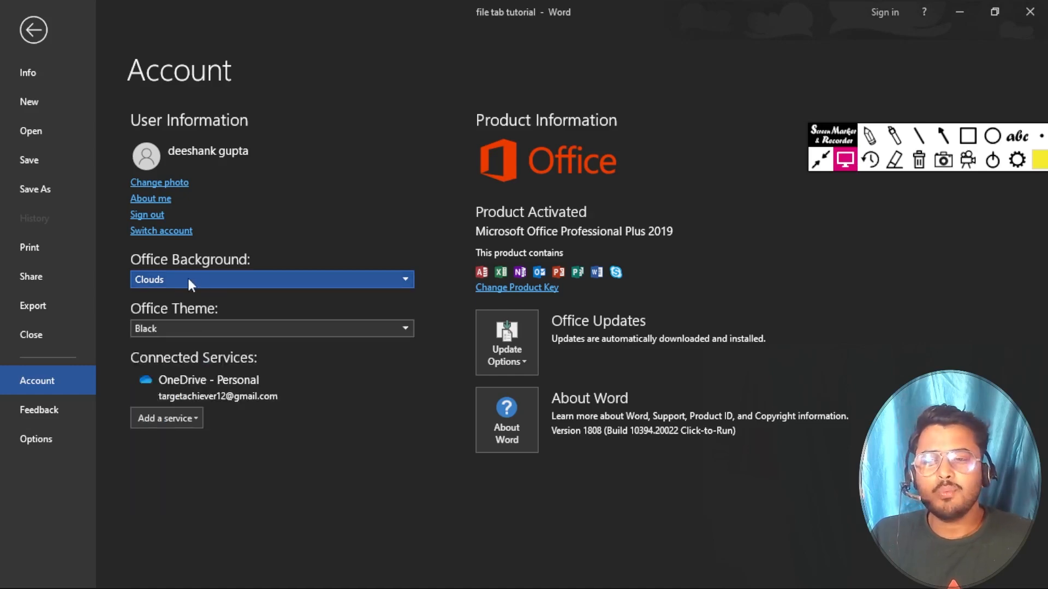
{"action": "key", "text": "Escape"}
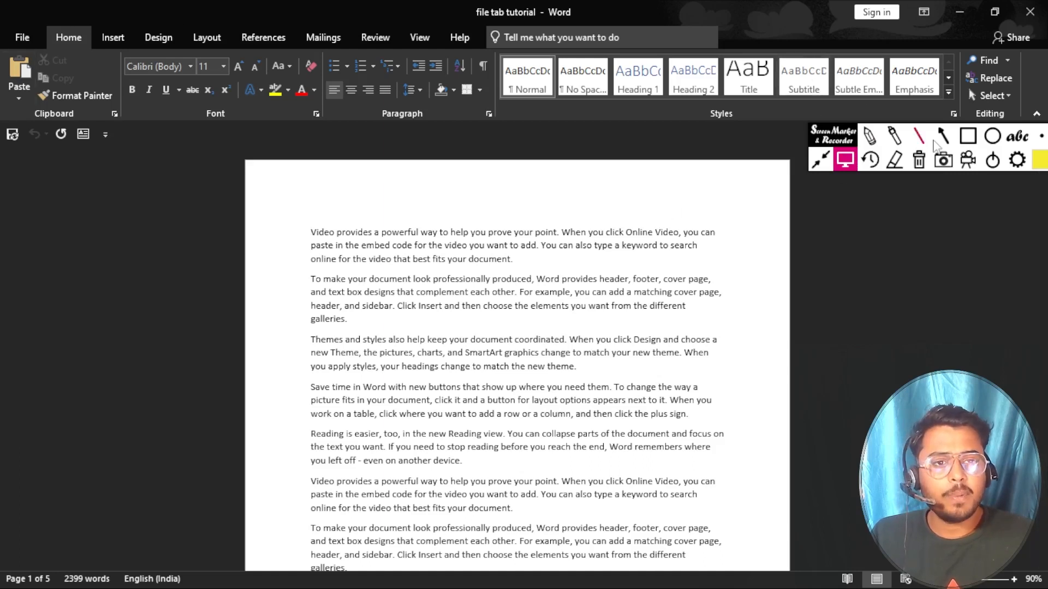
Step: Change the Office Background from Clouds to Doodle Circles and return to the document
{"action": "left_click", "coordinate": [967, 136]}
{"action": "mouse_move", "coordinate": [624, 4]}
{"action": "left_mouse_down"}
{"action": "mouse_move", "coordinate": [1007, 70]}
{"action": "mouse_move", "coordinate": [1044, 54]}
{"action": "left_mouse_up"}
{"action": "left_click", "coordinate": [850, 163]}
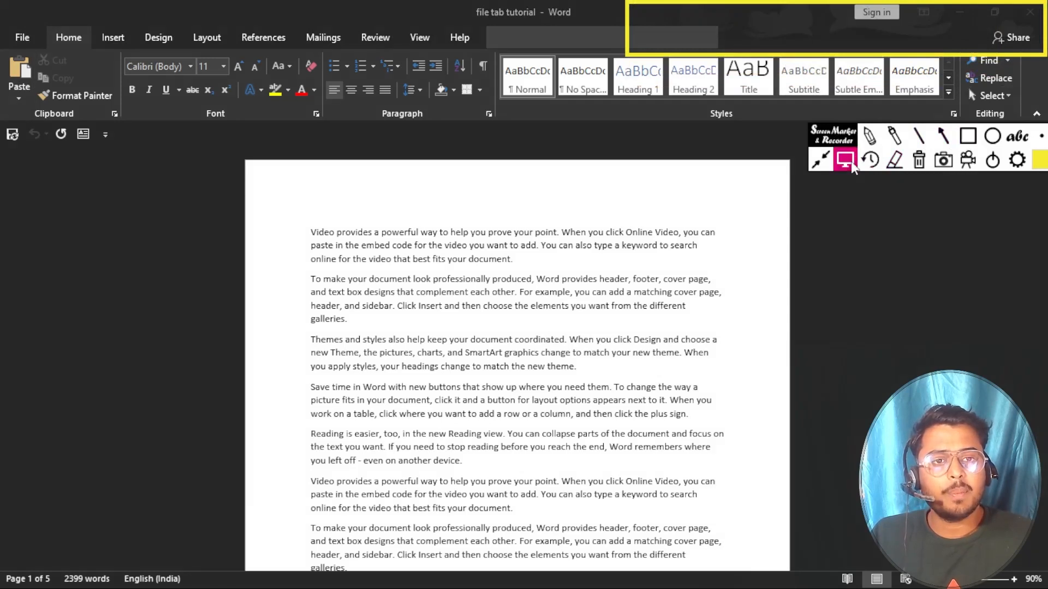
{"action": "left_click", "coordinate": [760, 323]}
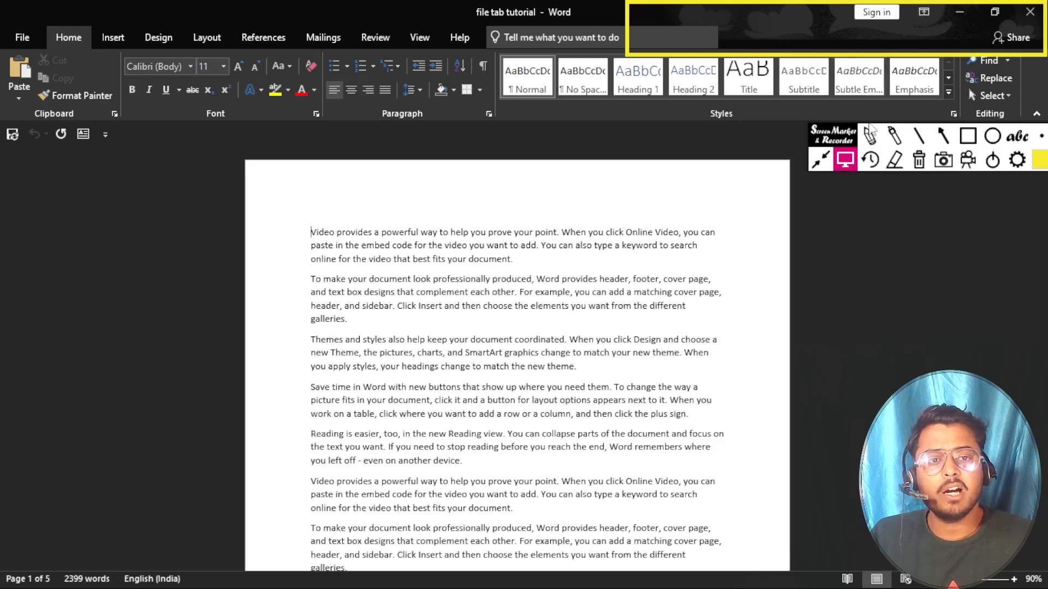
{"action": "left_click", "coordinate": [21, 37]}
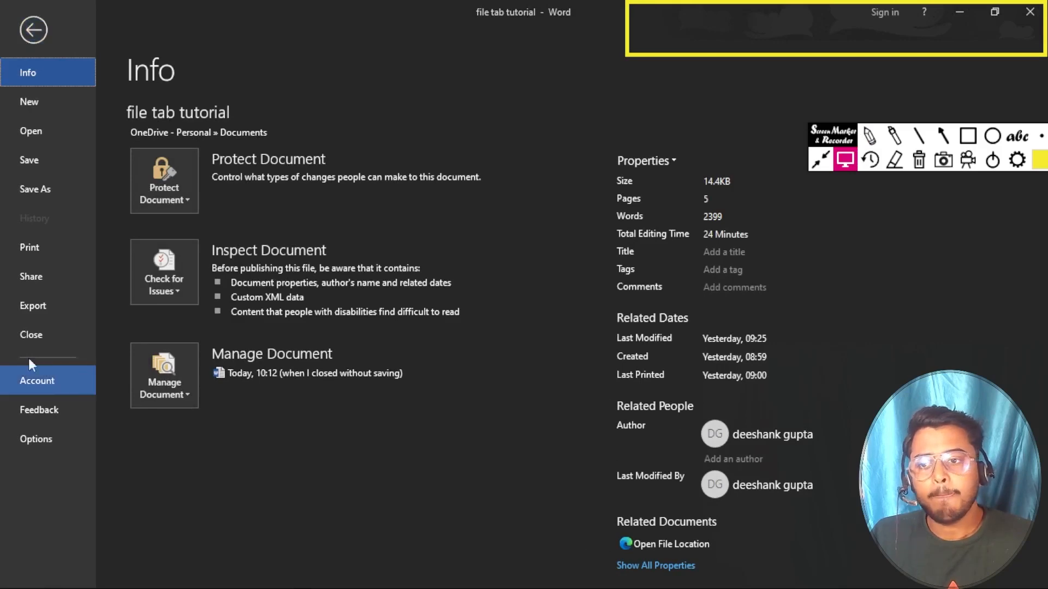
{"action": "left_click", "coordinate": [37, 385]}
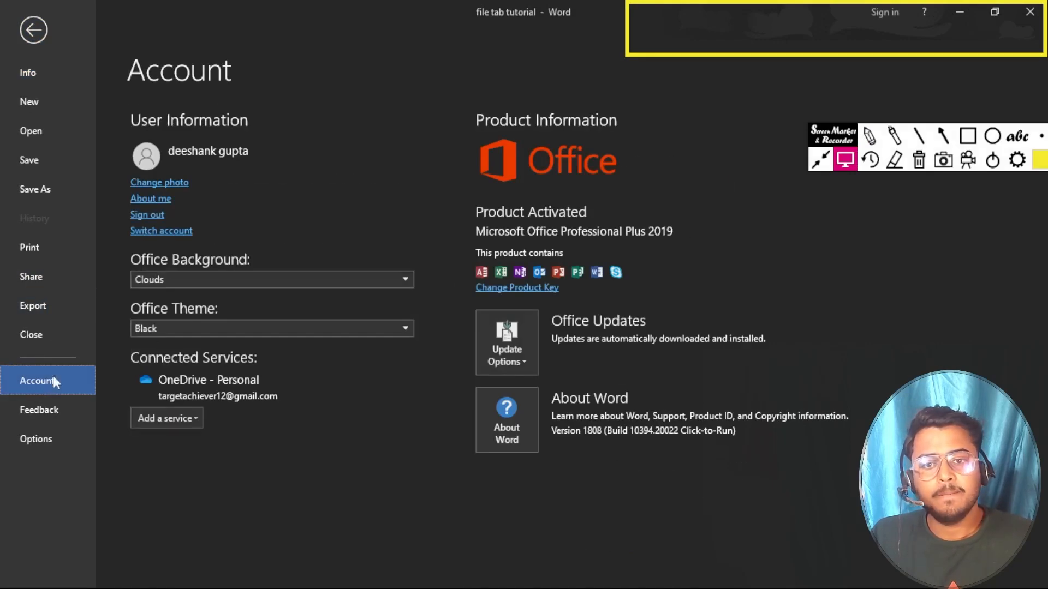
{"action": "left_click", "coordinate": [319, 280]}
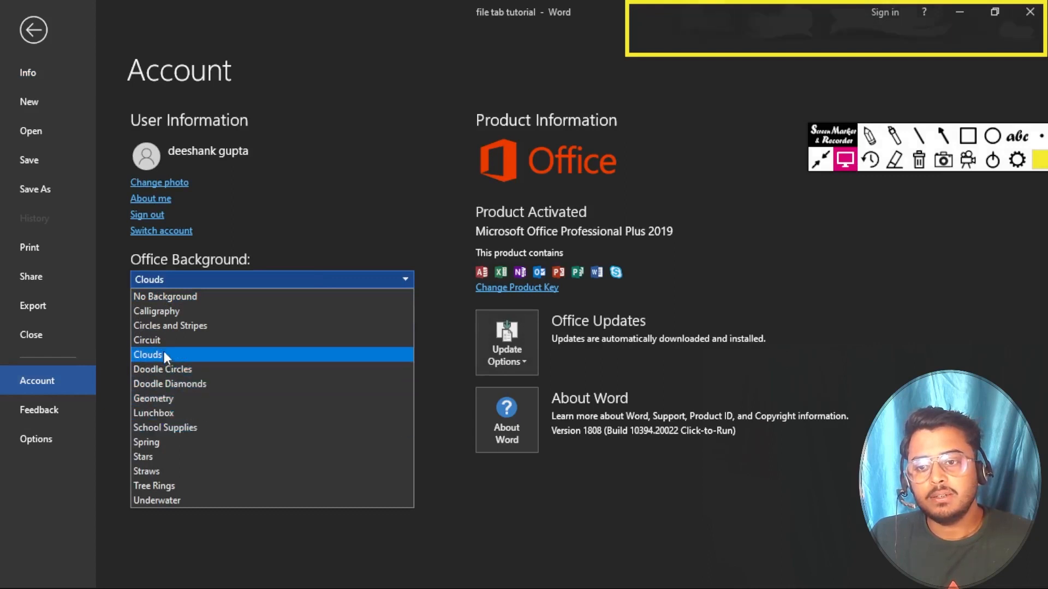
{"action": "left_click", "coordinate": [191, 370]}
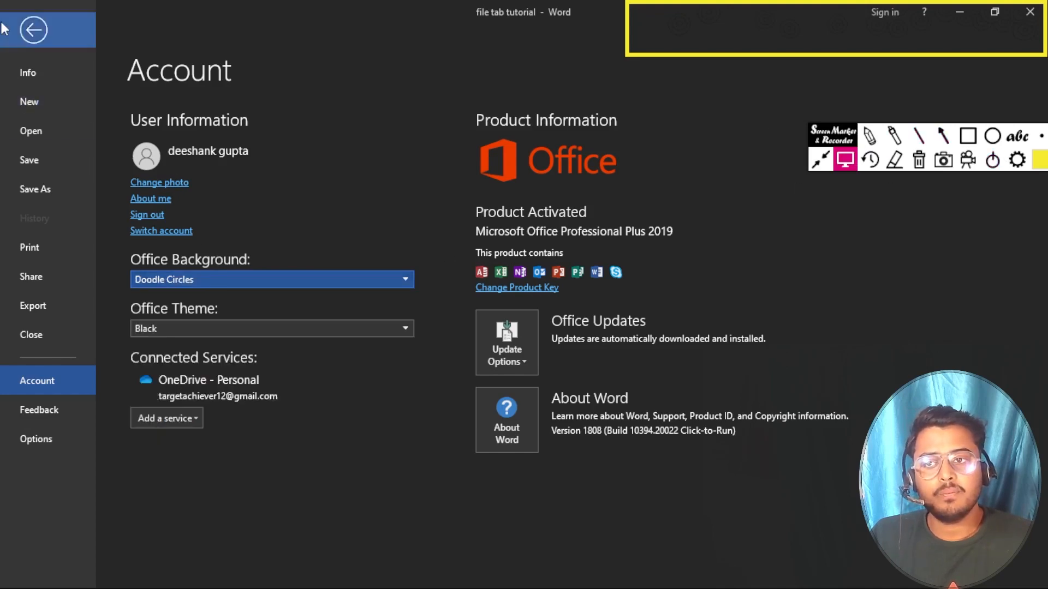
{"action": "left_click", "coordinate": [33, 29]}
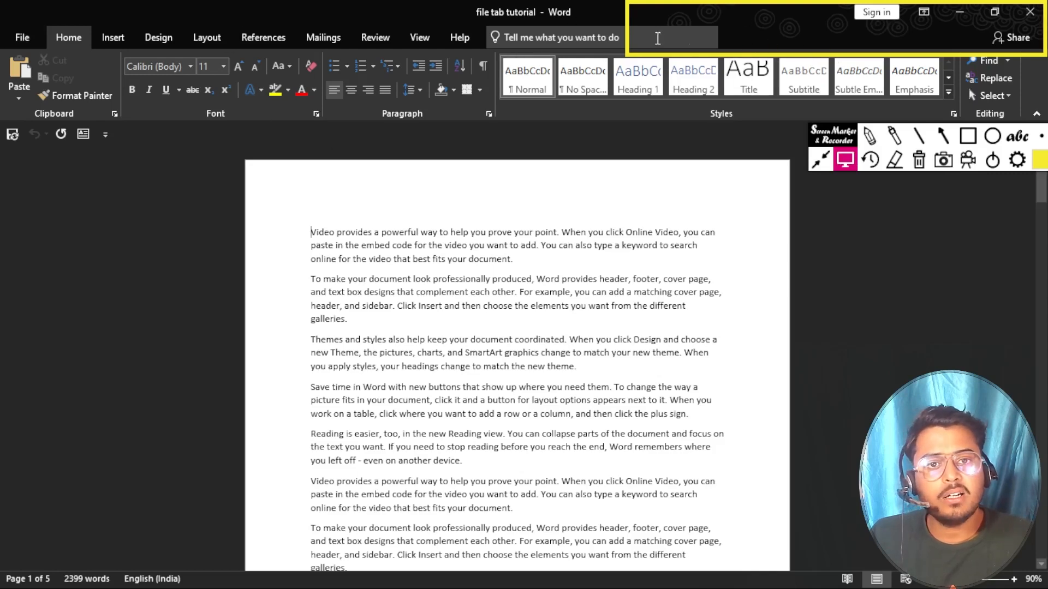
Step: Switch the Office Background from Doodle Circles to Lunchbox and return to the document
{"action": "left_click", "coordinate": [24, 38]}
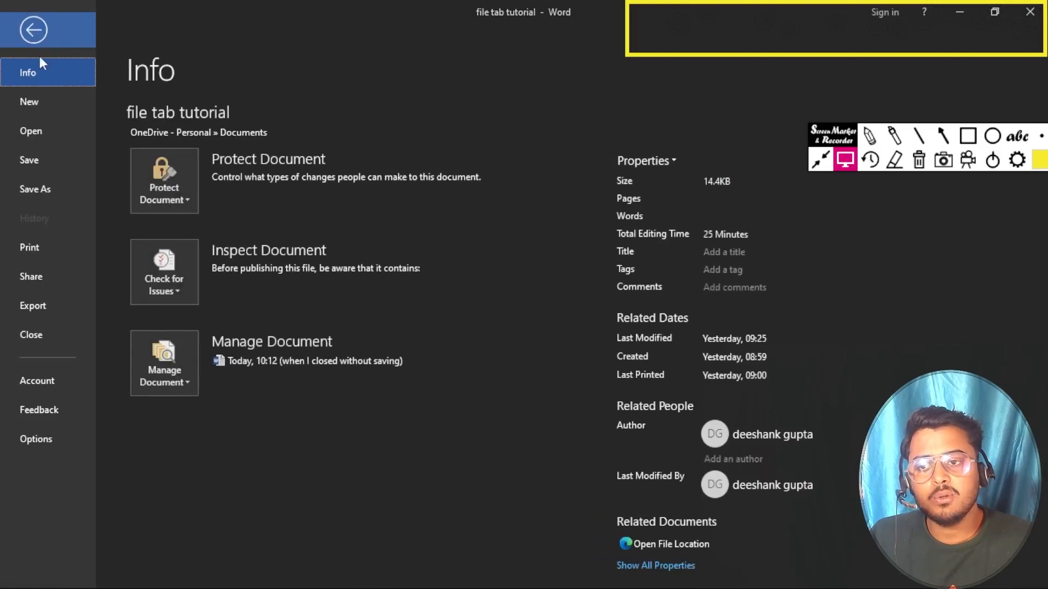
{"action": "left_click", "coordinate": [50, 382]}
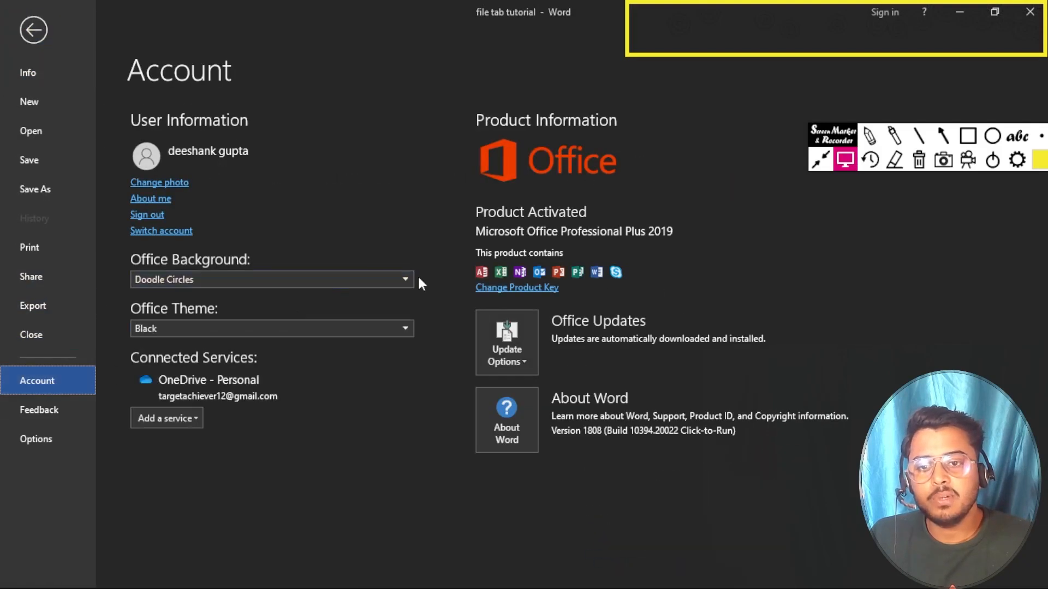
{"action": "left_click", "coordinate": [412, 280]}
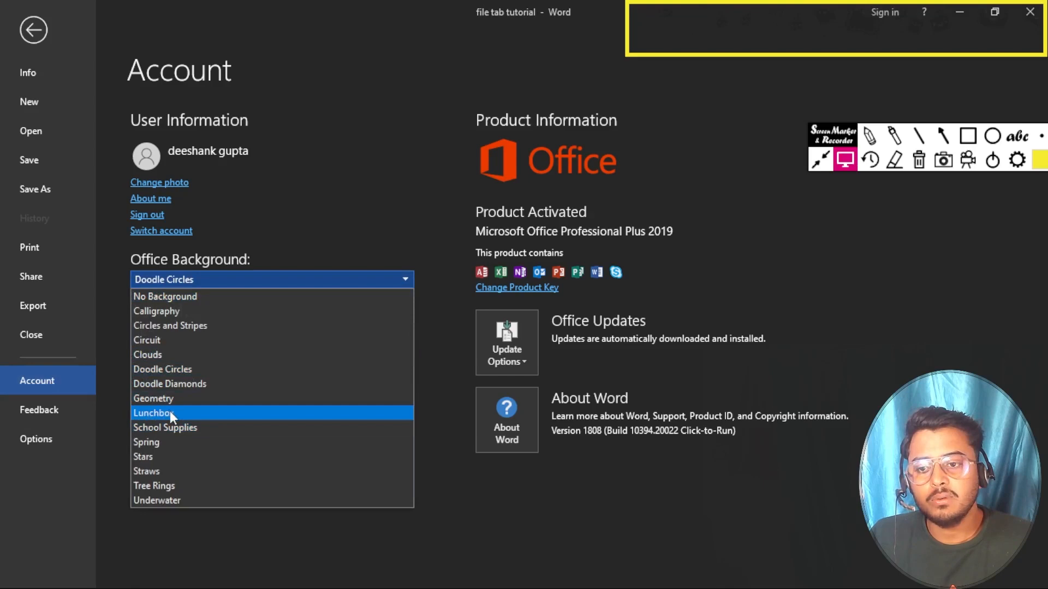
{"action": "left_click", "coordinate": [169, 412]}
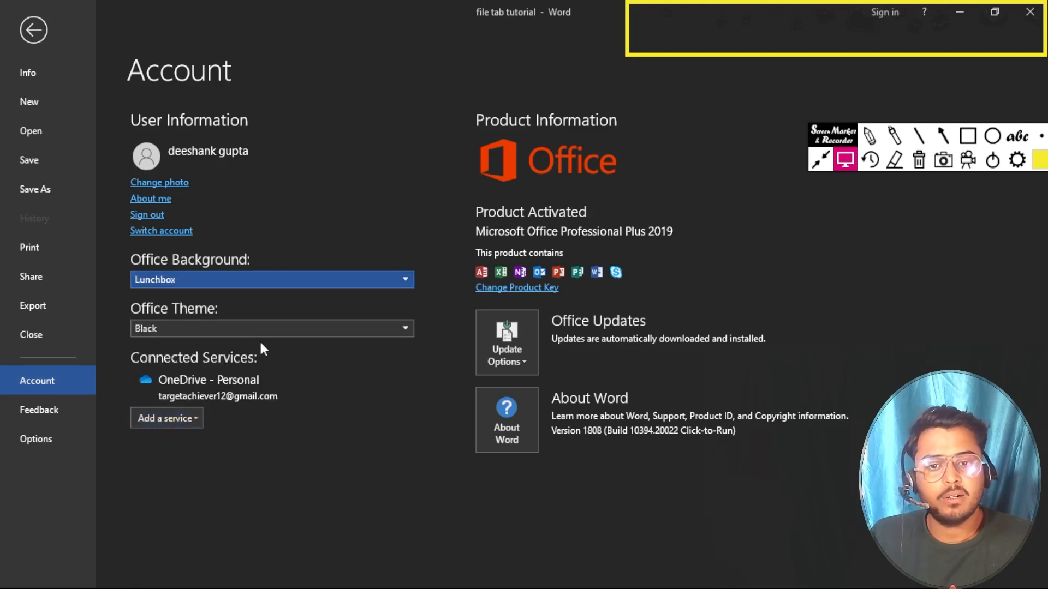
{"action": "left_click", "coordinate": [34, 31]}
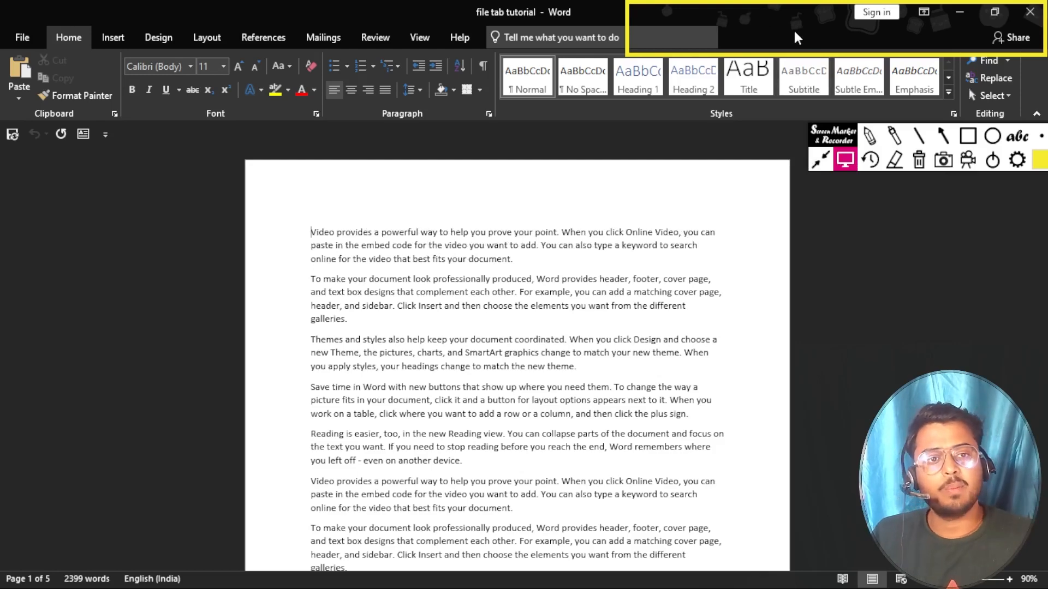
Step: Set the Office Background to Stars and return to the document
{"action": "left_click", "coordinate": [23, 39]}
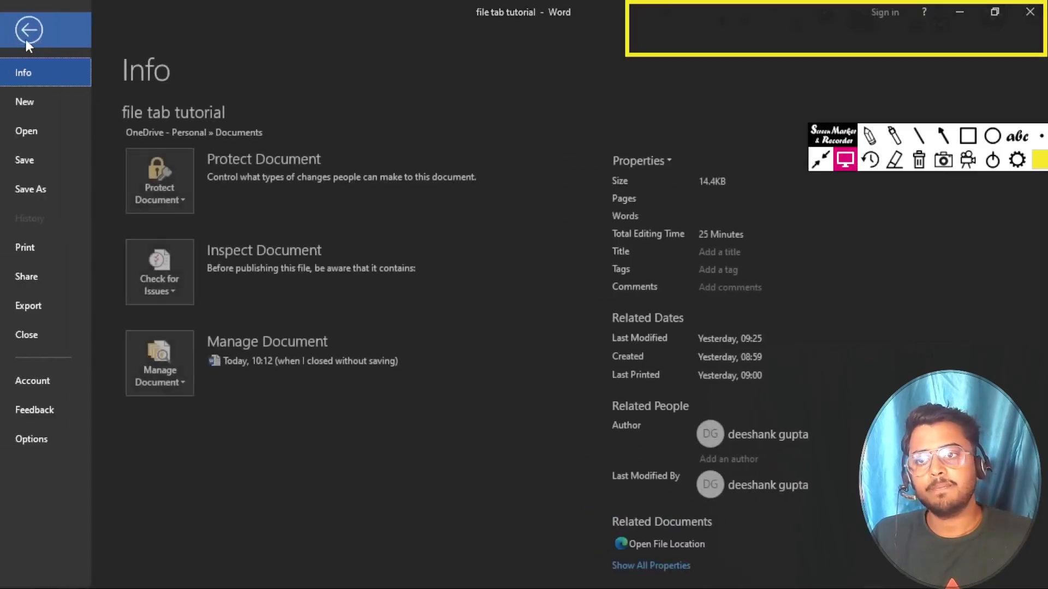
{"action": "left_click", "coordinate": [45, 381]}
{"action": "left_click", "coordinate": [345, 286]}
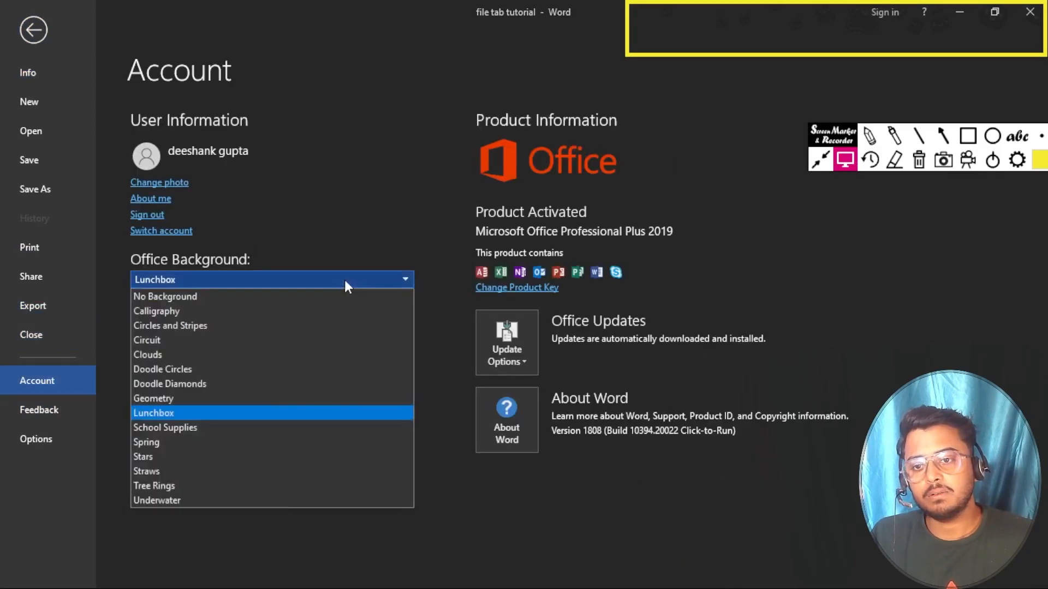
{"action": "left_click", "coordinate": [155, 458]}
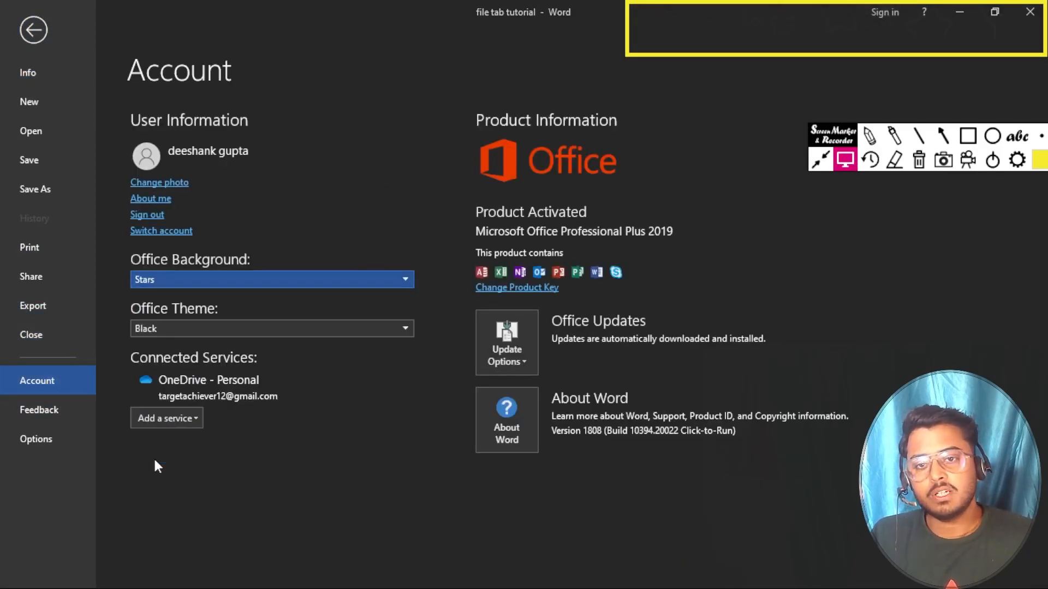
{"action": "left_click", "coordinate": [34, 30]}
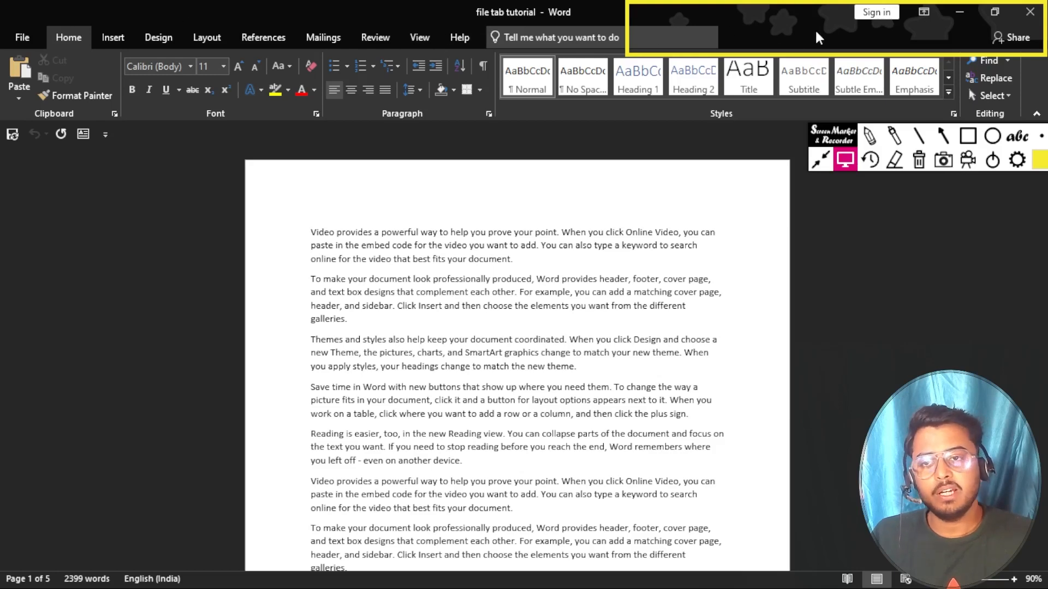
Step: Recheck the Office Background list on the Account page, keeping Stars
{"action": "left_click", "coordinate": [20, 41]}
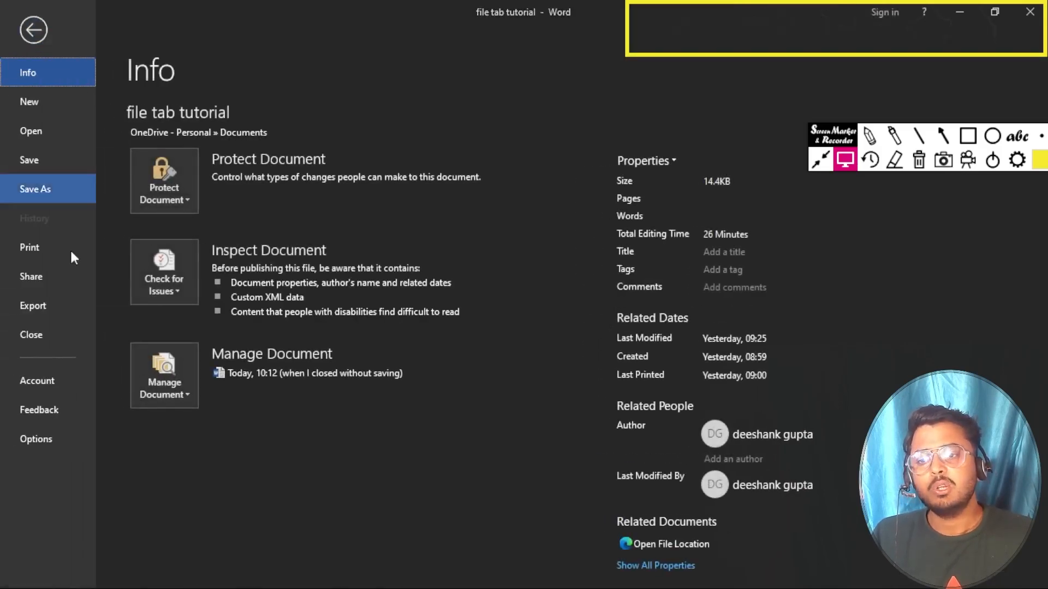
{"action": "left_click", "coordinate": [46, 392]}
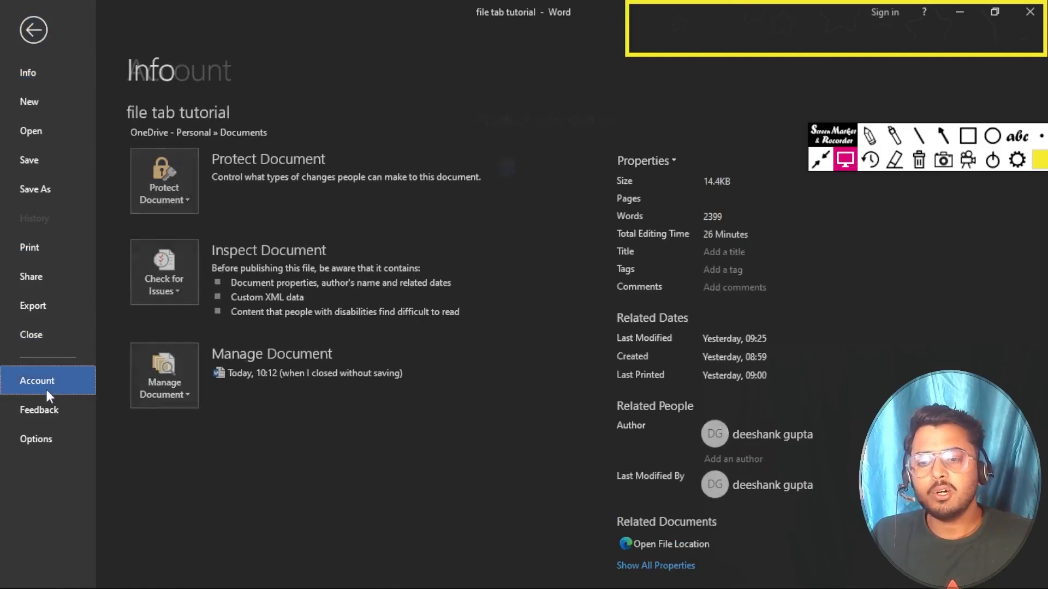
{"action": "left_click", "coordinate": [378, 279]}
{"action": "left_click", "coordinate": [378, 279]}
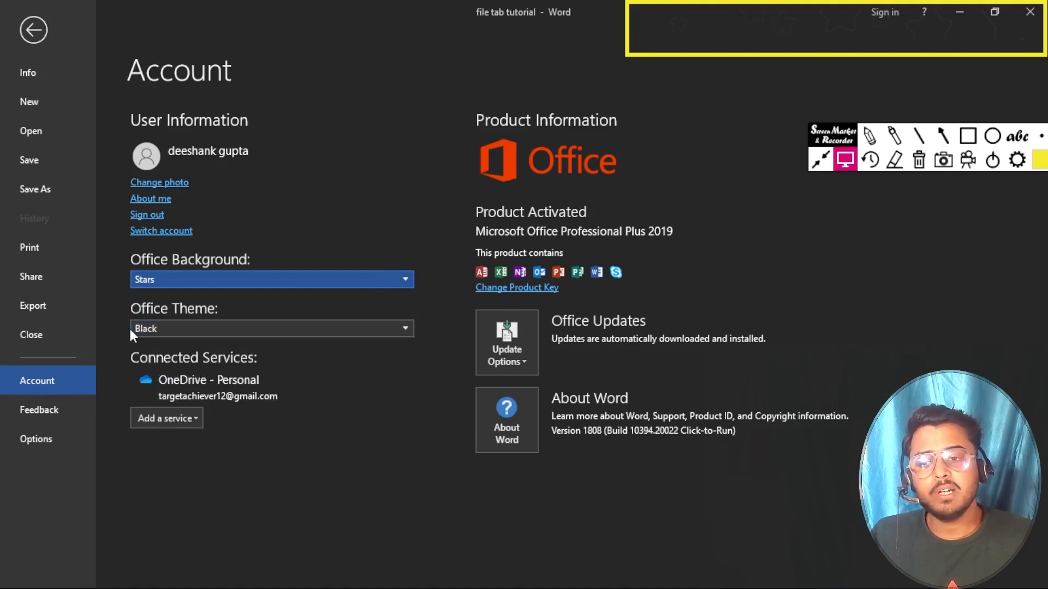
{"action": "left_click", "coordinate": [34, 30]}
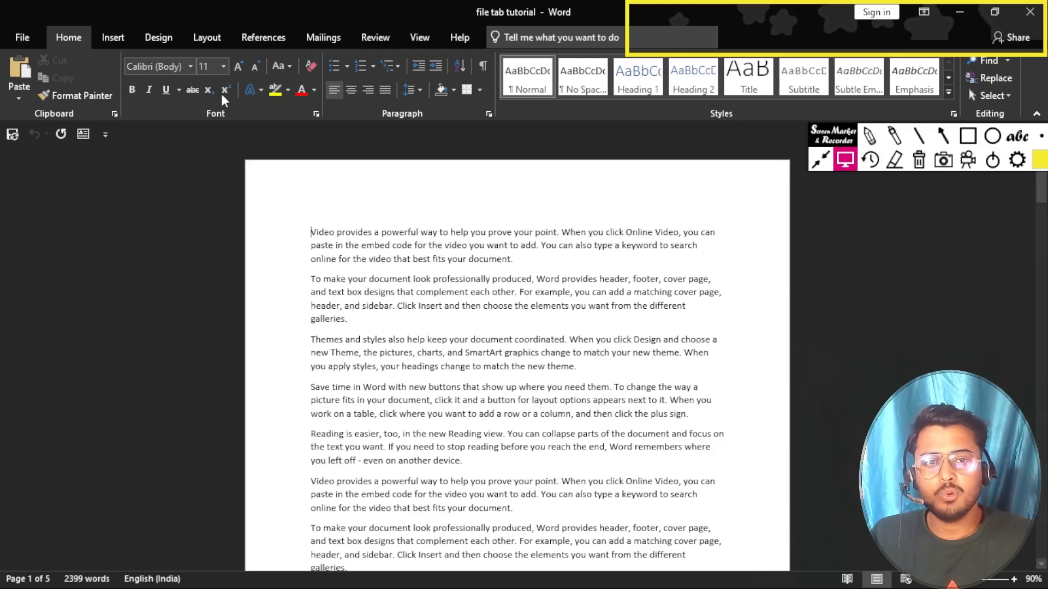
{"action": "left_click", "coordinate": [922, 163]}
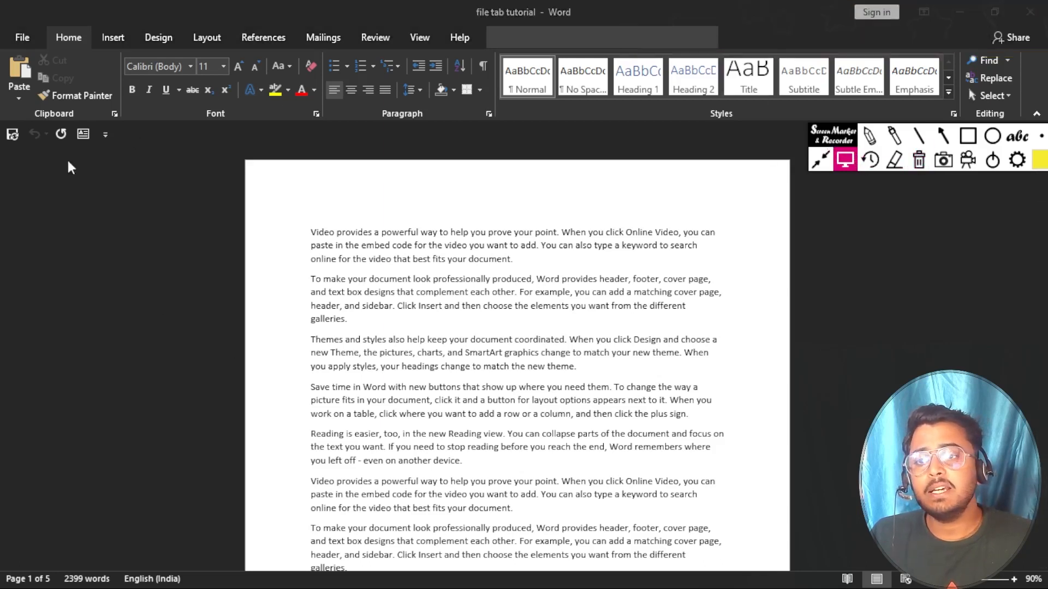
Step: Set the Office Theme to White and return to the document
{"action": "left_click", "coordinate": [28, 40]}
{"action": "left_click", "coordinate": [24, 38]}
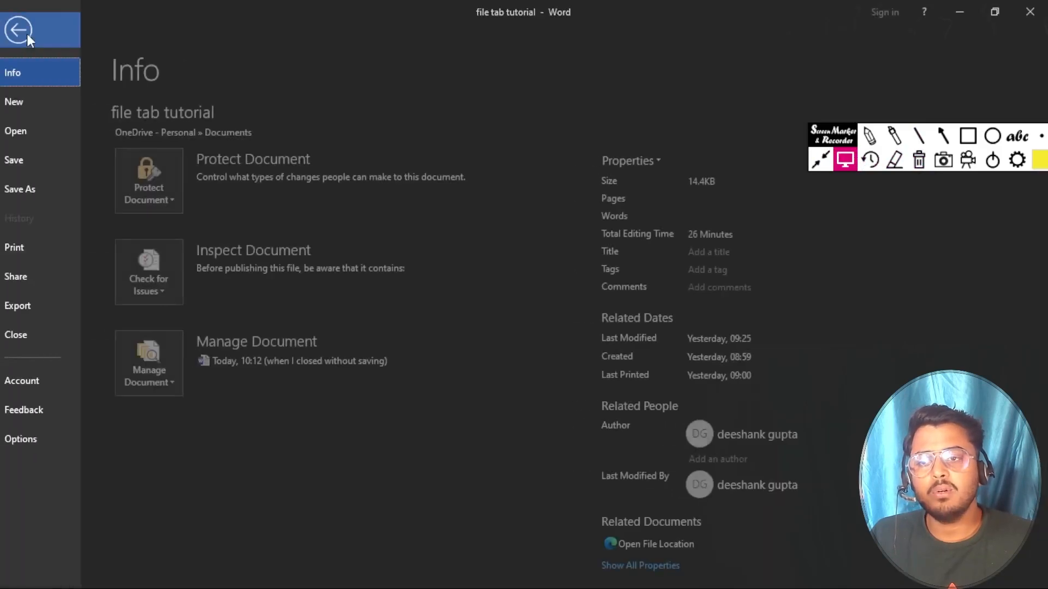
{"action": "left_click", "coordinate": [29, 382]}
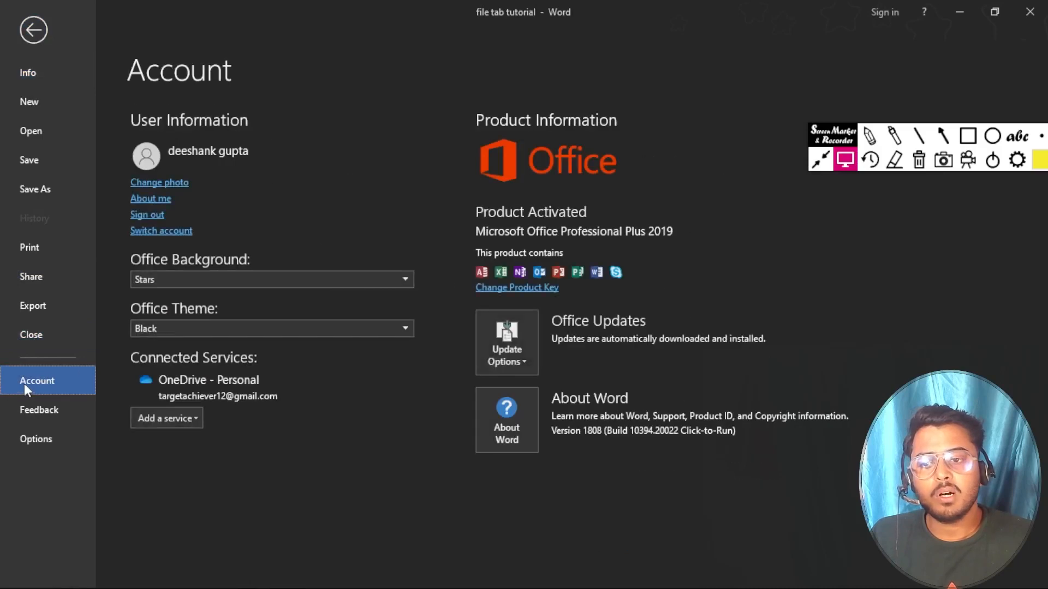
{"action": "left_click", "coordinate": [247, 327]}
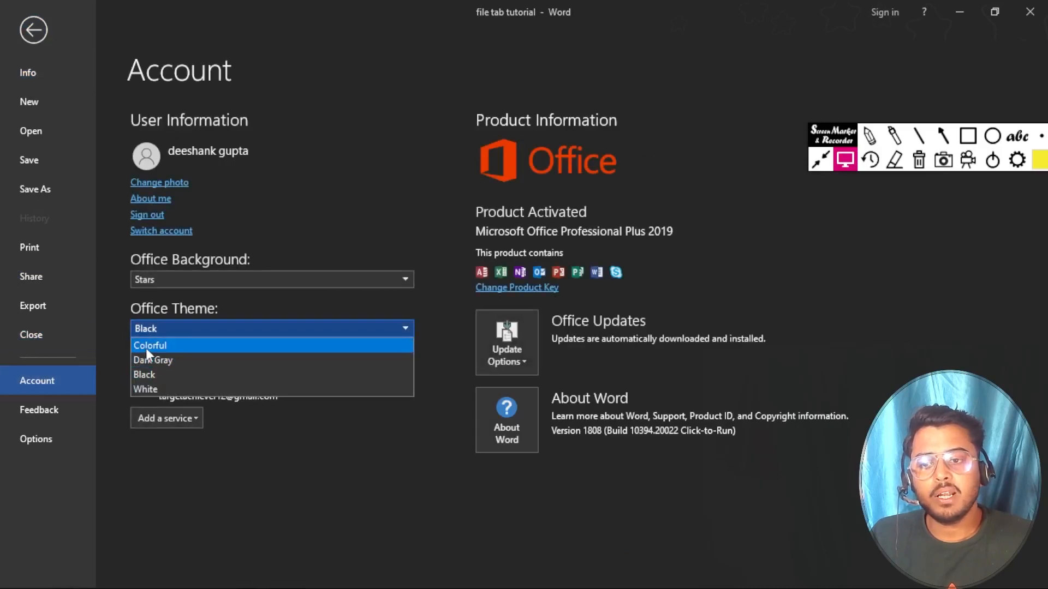
{"action": "left_click", "coordinate": [157, 388]}
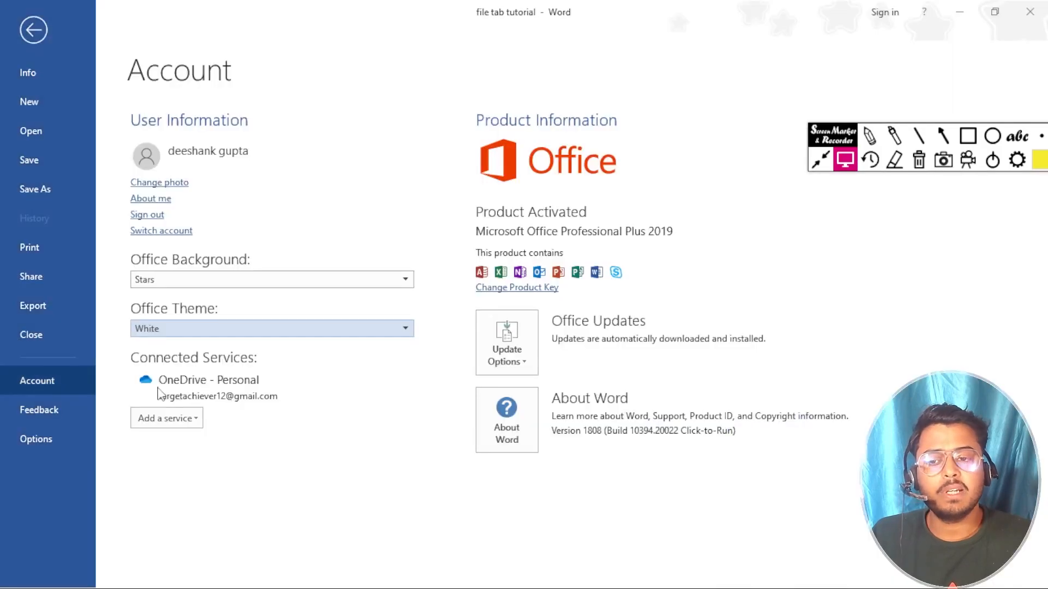
{"action": "left_click", "coordinate": [32, 32]}
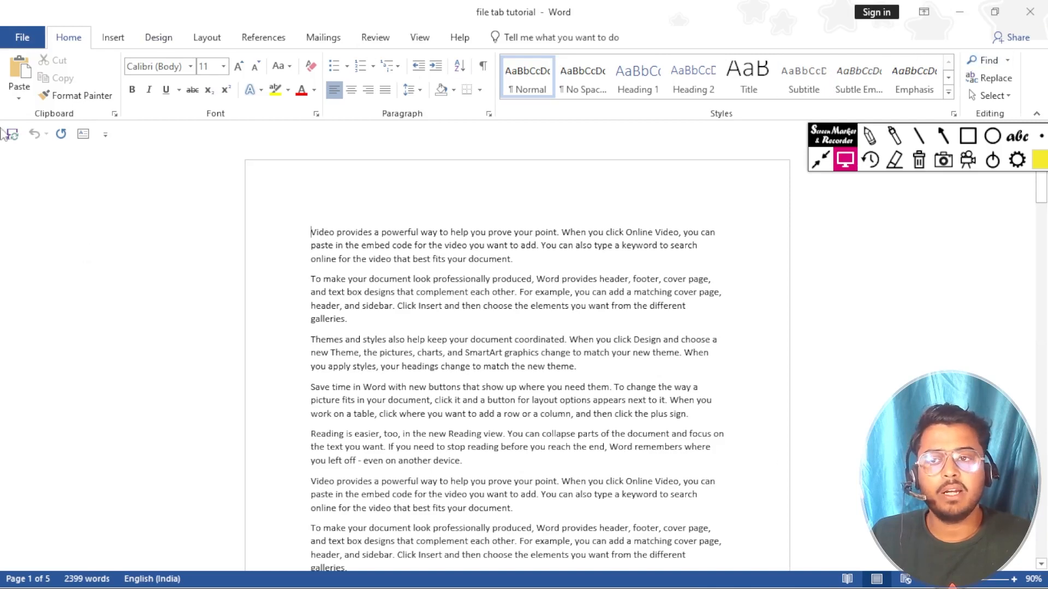
Step: Try the Black Office Theme, then settle on Dark Gray
{"action": "left_click", "coordinate": [15, 37]}
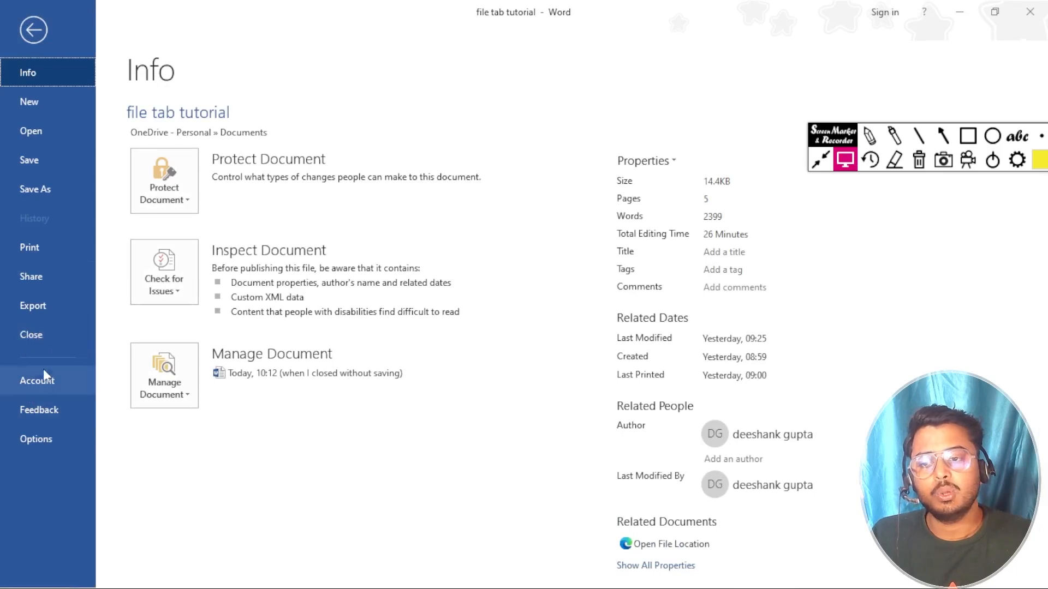
{"action": "left_click", "coordinate": [29, 381]}
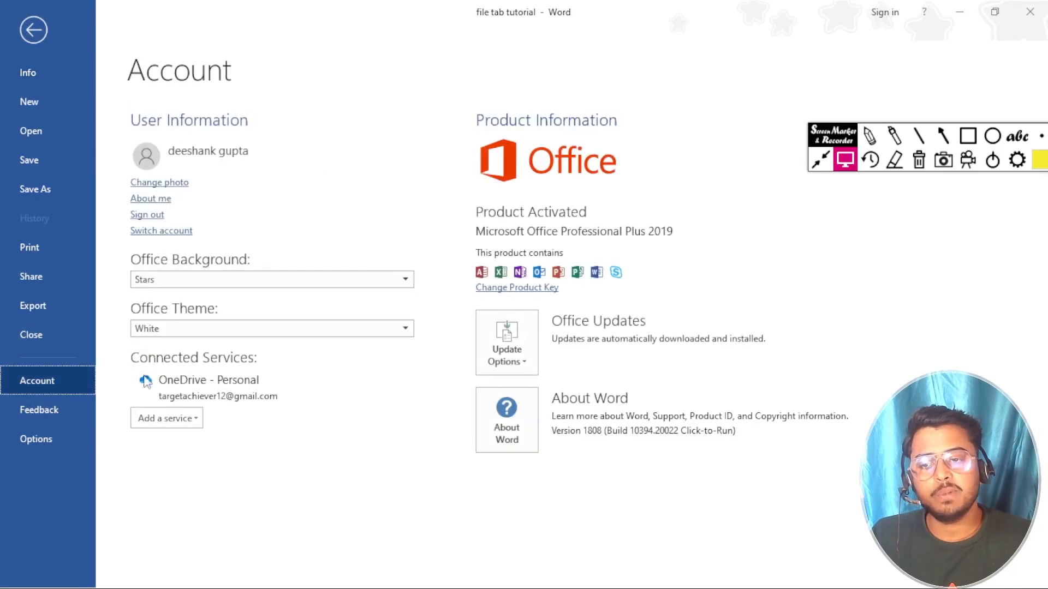
{"action": "left_click", "coordinate": [287, 334]}
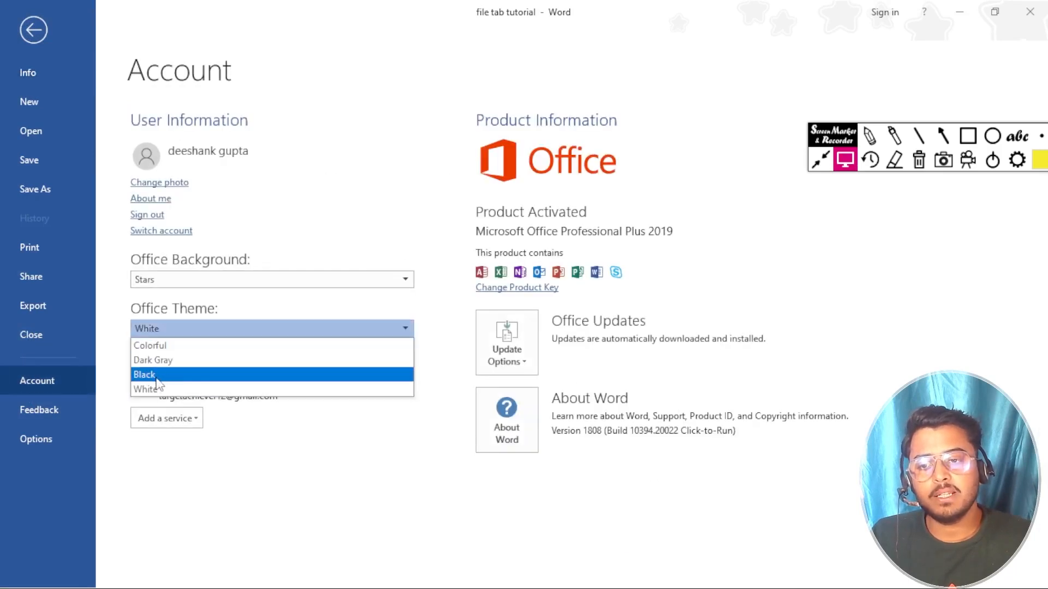
{"action": "left_click", "coordinate": [206, 376]}
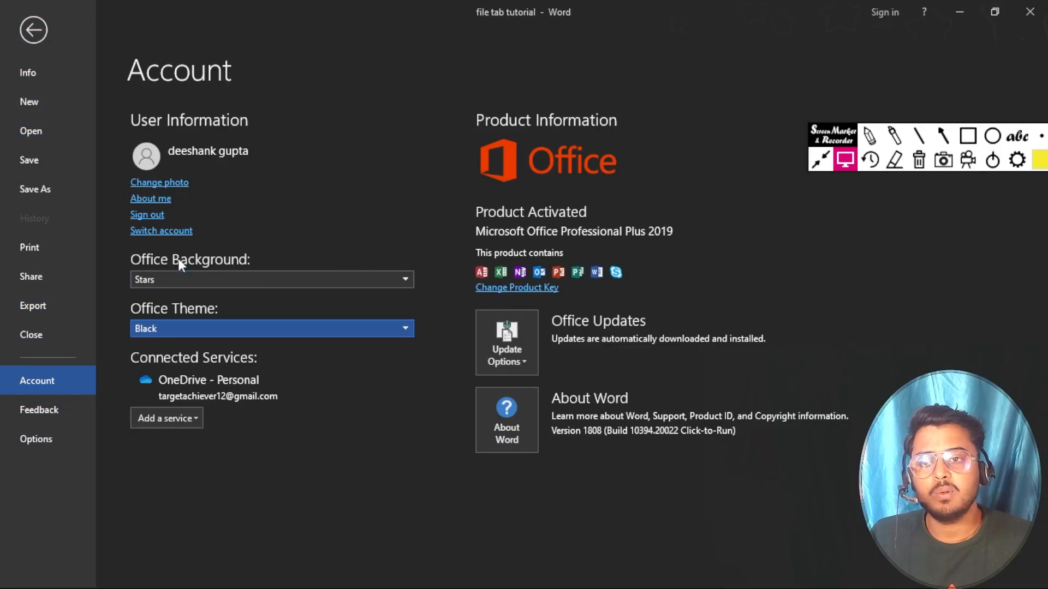
{"action": "left_click", "coordinate": [227, 328]}
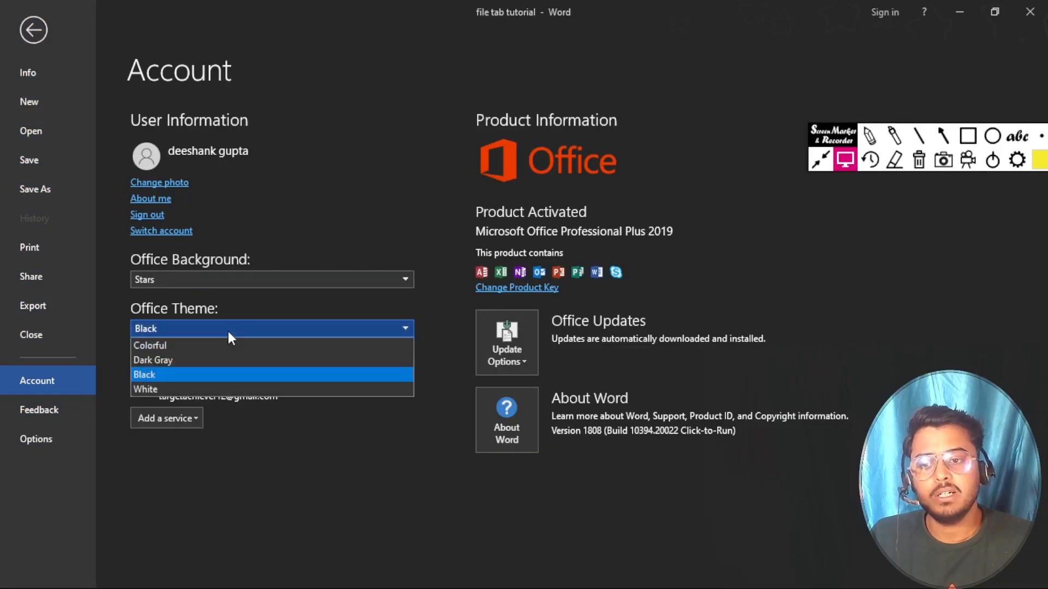
{"action": "left_click", "coordinate": [165, 362]}
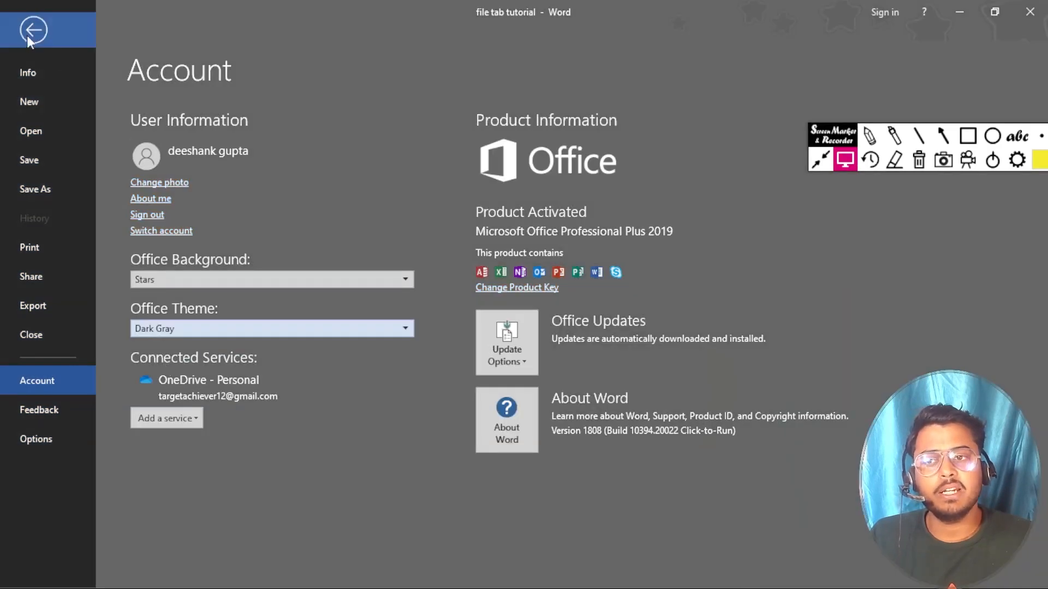
{"action": "left_click", "coordinate": [30, 33]}
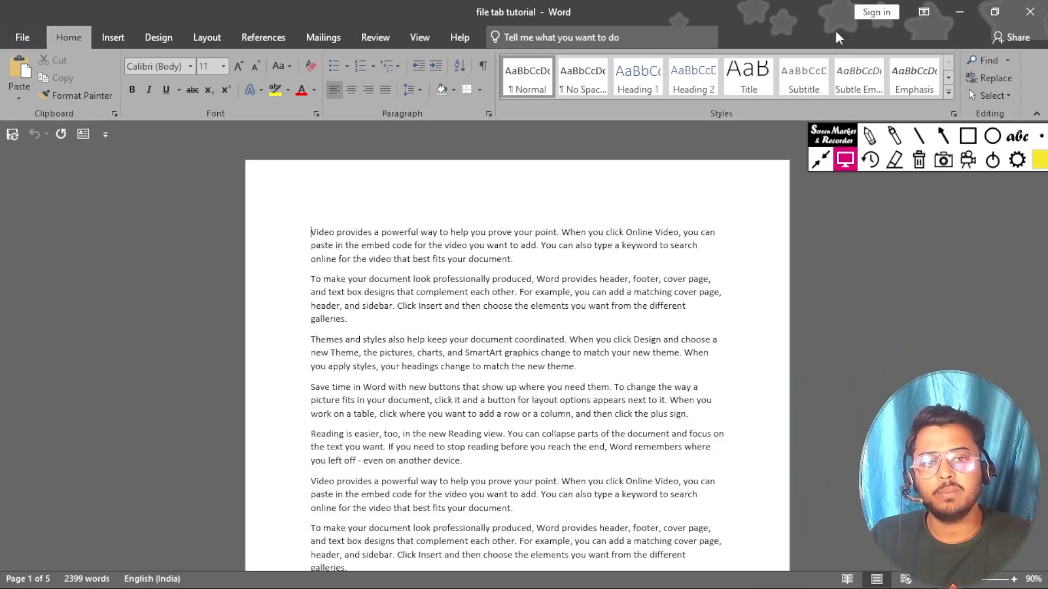
{"action": "left_click", "coordinate": [21, 48]}
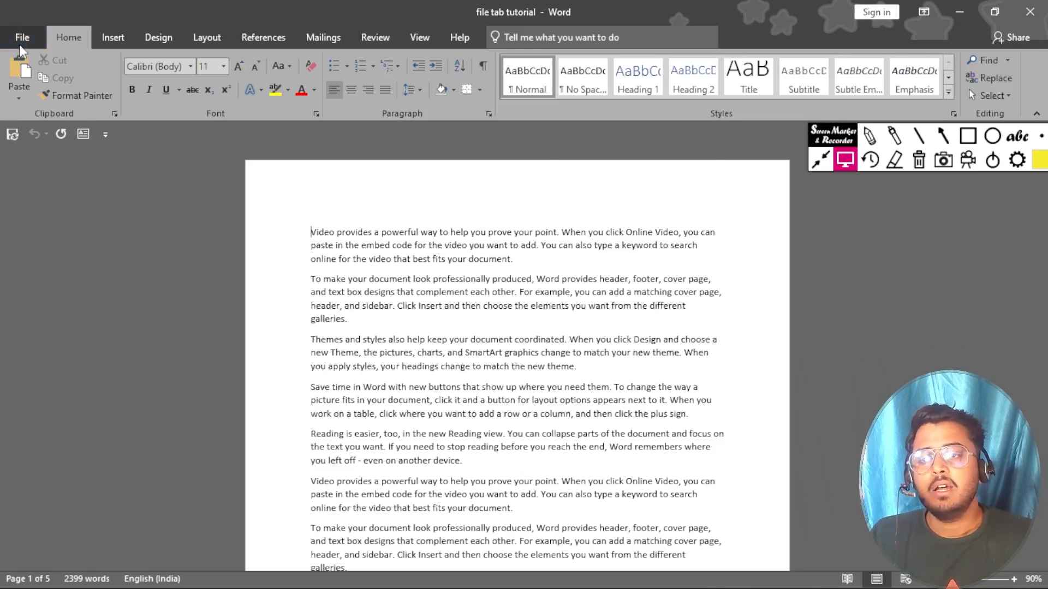
Step: Keep the Colorful Office Theme and return to the document
{"action": "left_click", "coordinate": [42, 388]}
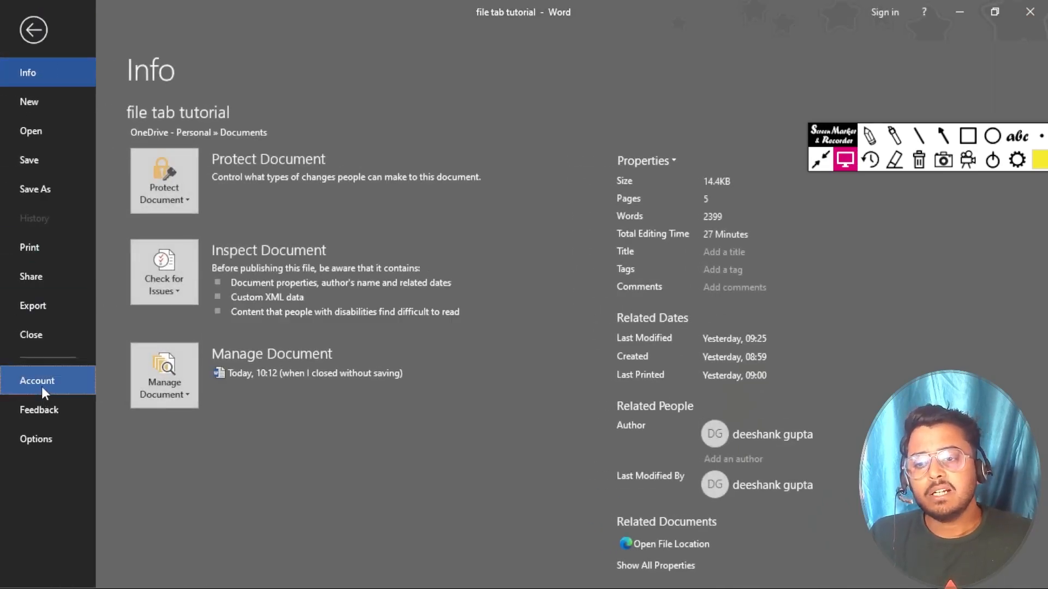
{"action": "left_click", "coordinate": [222, 331]}
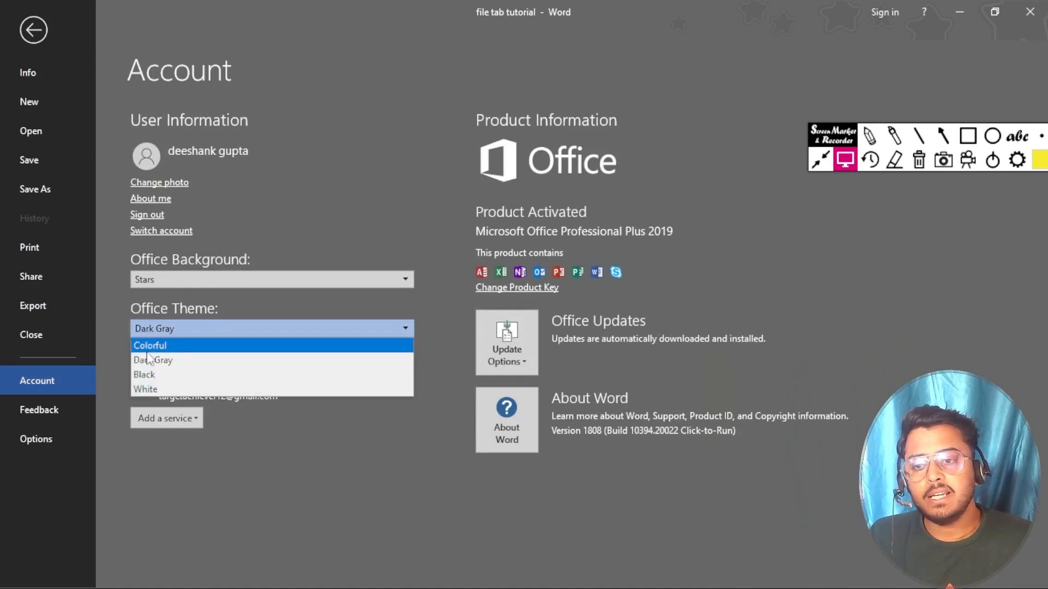
{"action": "key", "text": "Return"}
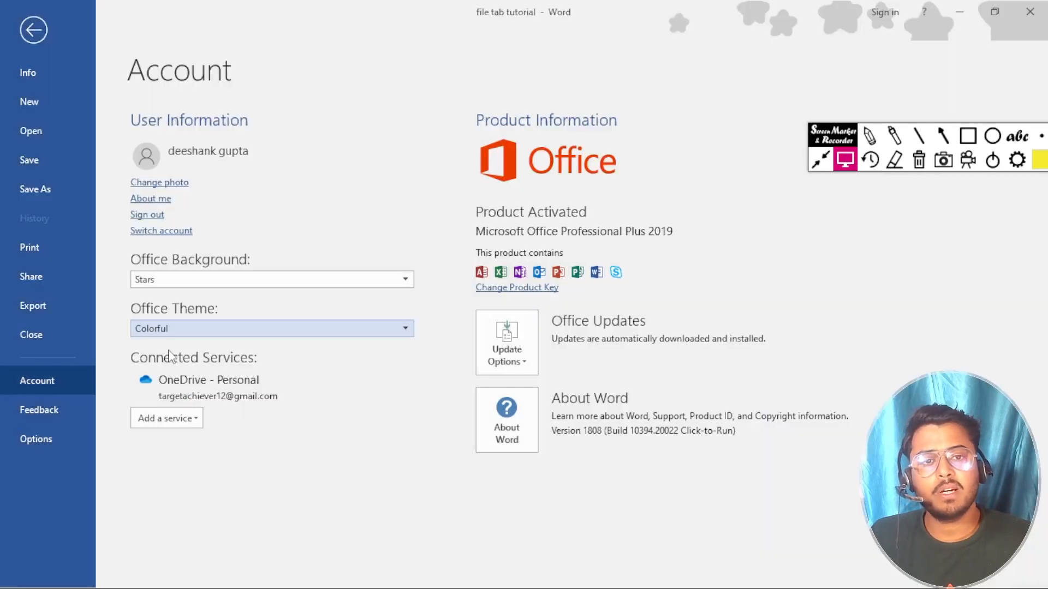
{"action": "left_click", "coordinate": [23, 31]}
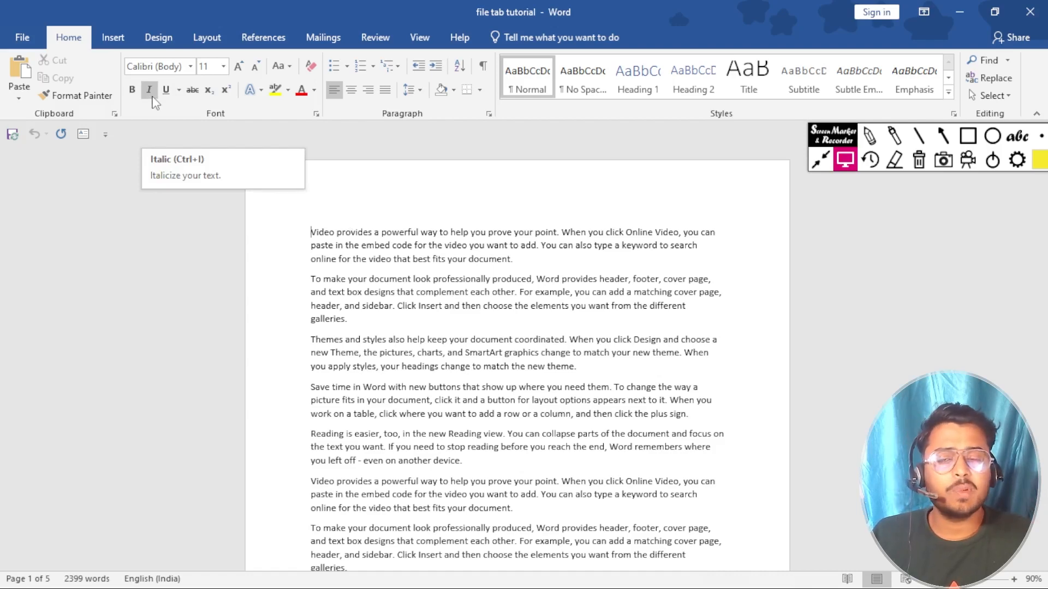
Step: Change the Office Theme to Black on the Account page
{"action": "left_click", "coordinate": [22, 37]}
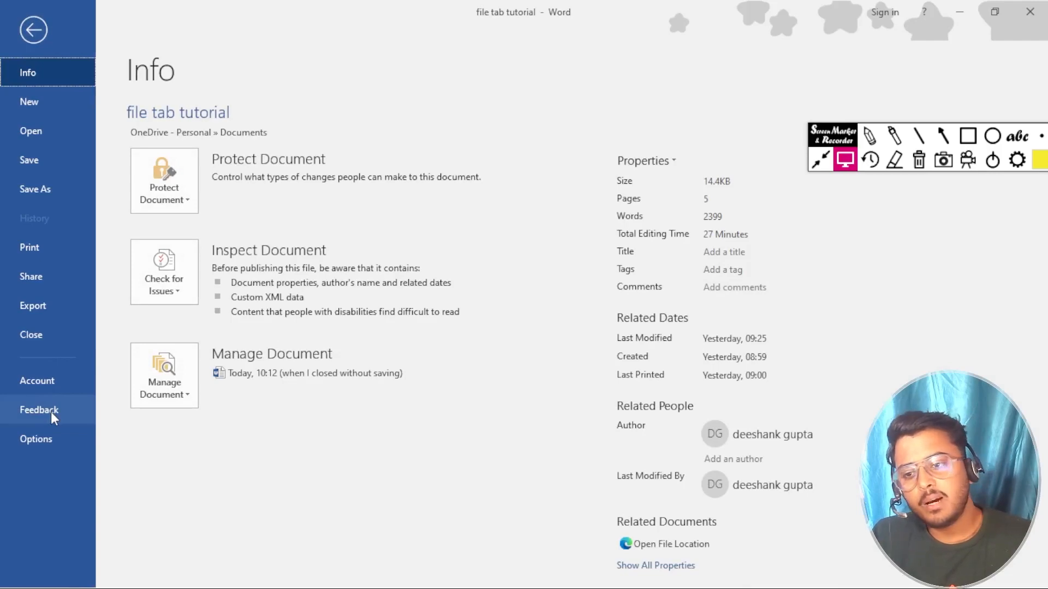
{"action": "left_click", "coordinate": [60, 392]}
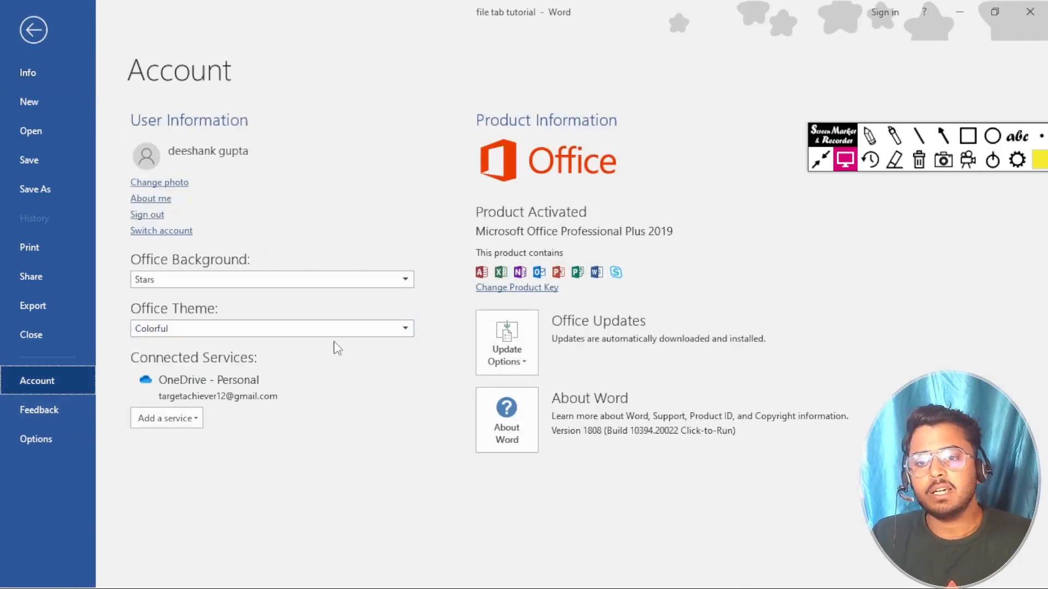
{"action": "left_click", "coordinate": [363, 329]}
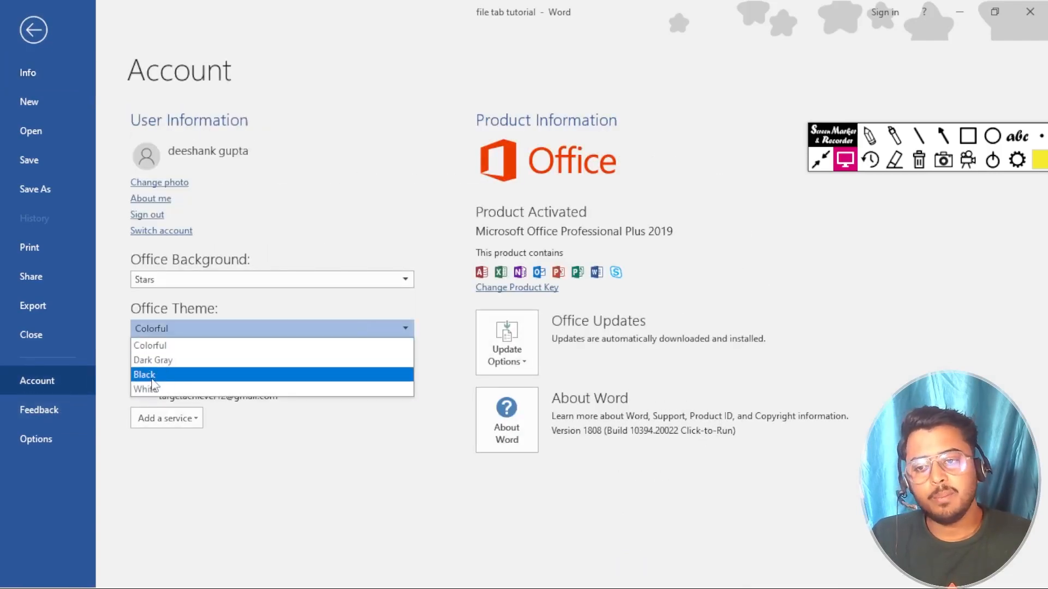
{"action": "left_click", "coordinate": [163, 375]}
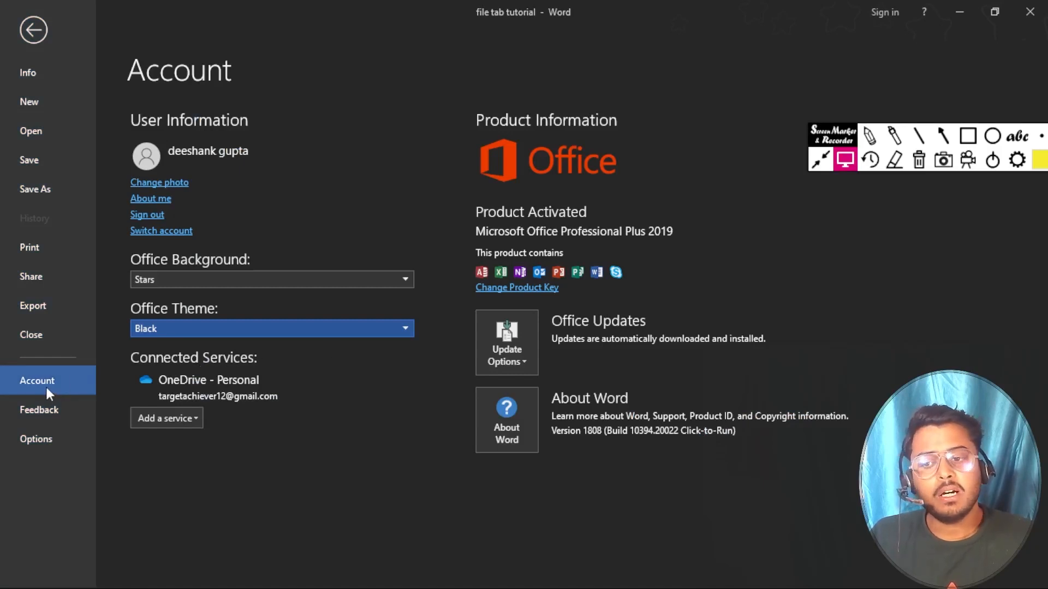
Step: Open Word Options from the Feedback area, then close it without changes
{"action": "left_click", "coordinate": [38, 415]}
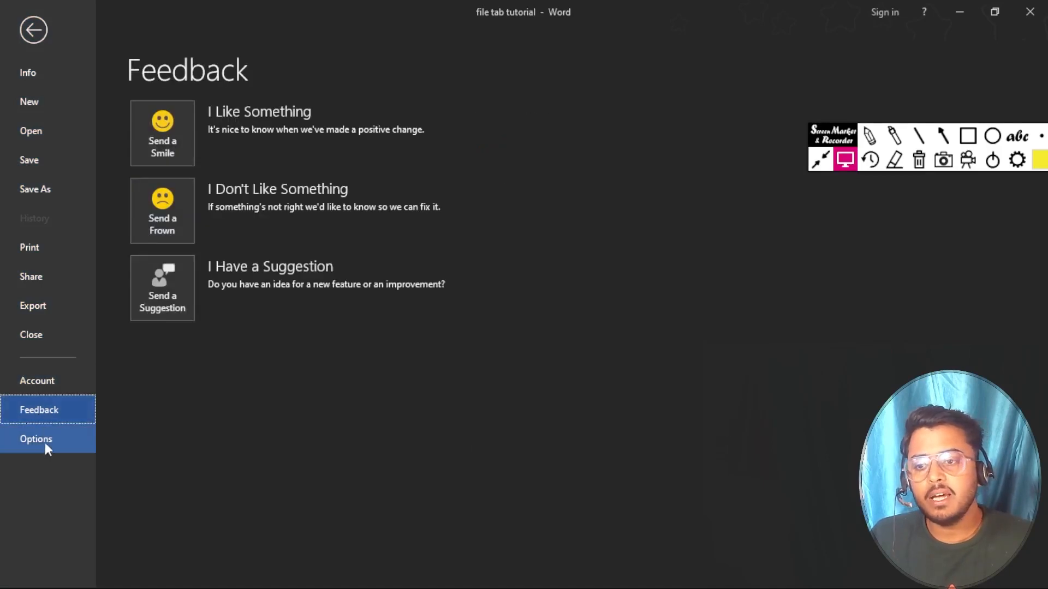
{"action": "left_click", "coordinate": [40, 441]}
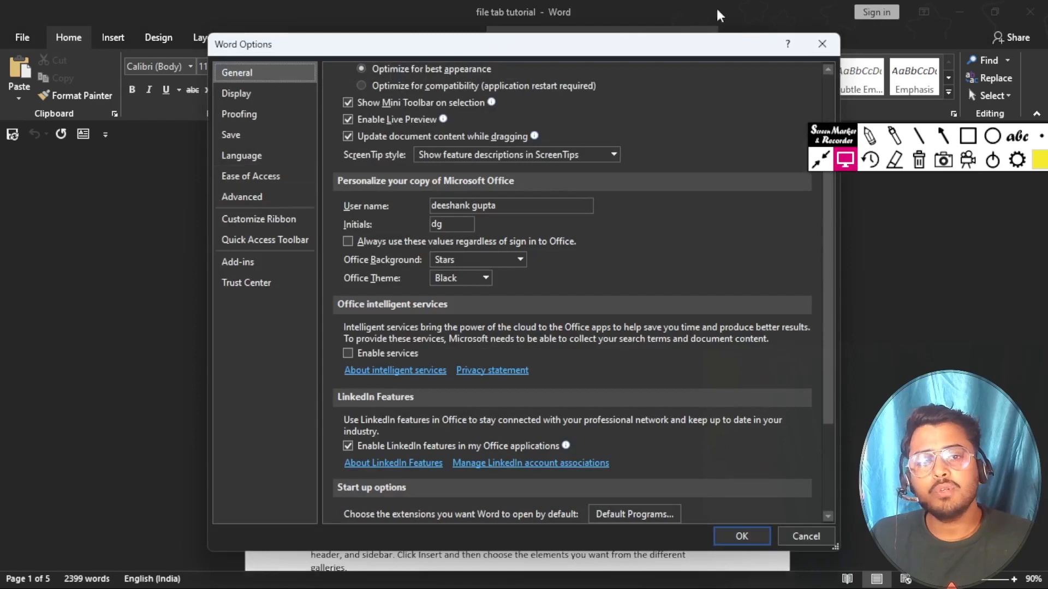
{"action": "left_click", "coordinate": [822, 44]}
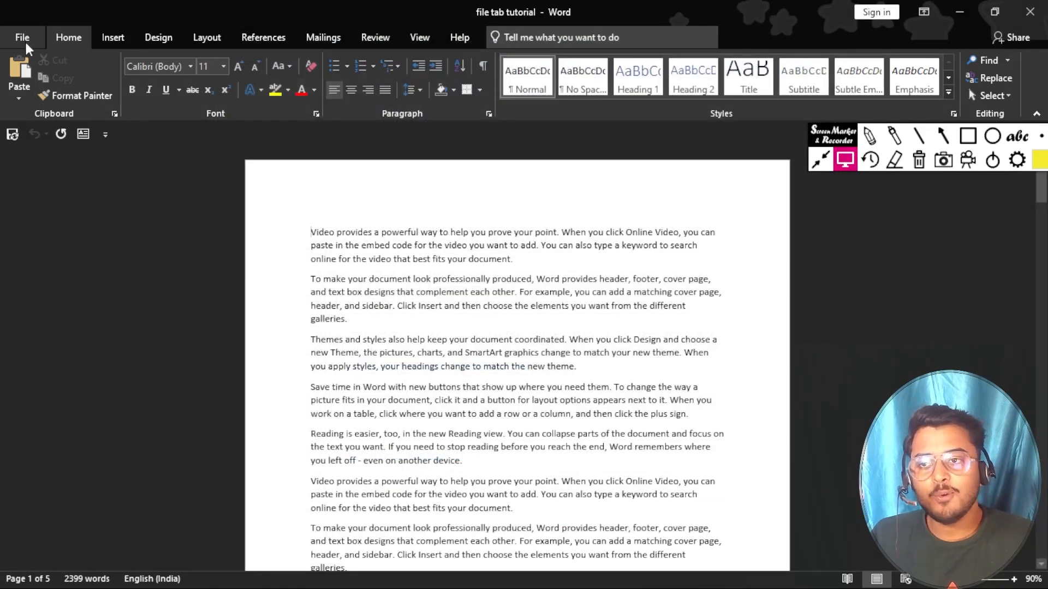
Step: Reopen Word Options and browse Display, Proofing, Save, Language, Accessibility, Advanced, Ribbon, Toolbar and Trust Center
{"action": "left_click", "coordinate": [22, 38]}
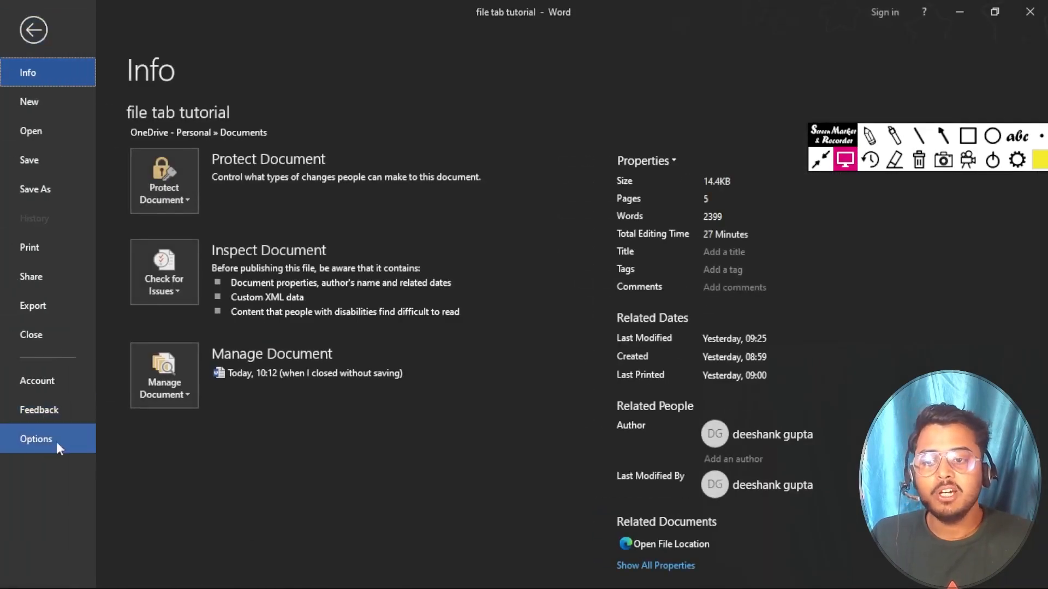
{"action": "left_click", "coordinate": [50, 434]}
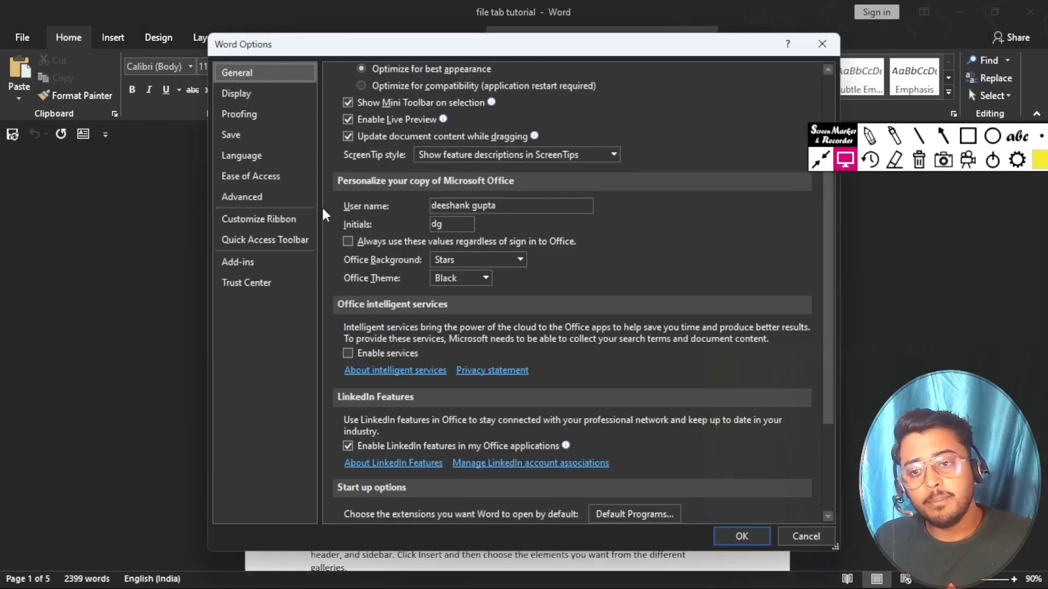
{"action": "left_click", "coordinate": [246, 89]}
{"action": "left_click", "coordinate": [248, 113]}
{"action": "left_click", "coordinate": [243, 136]}
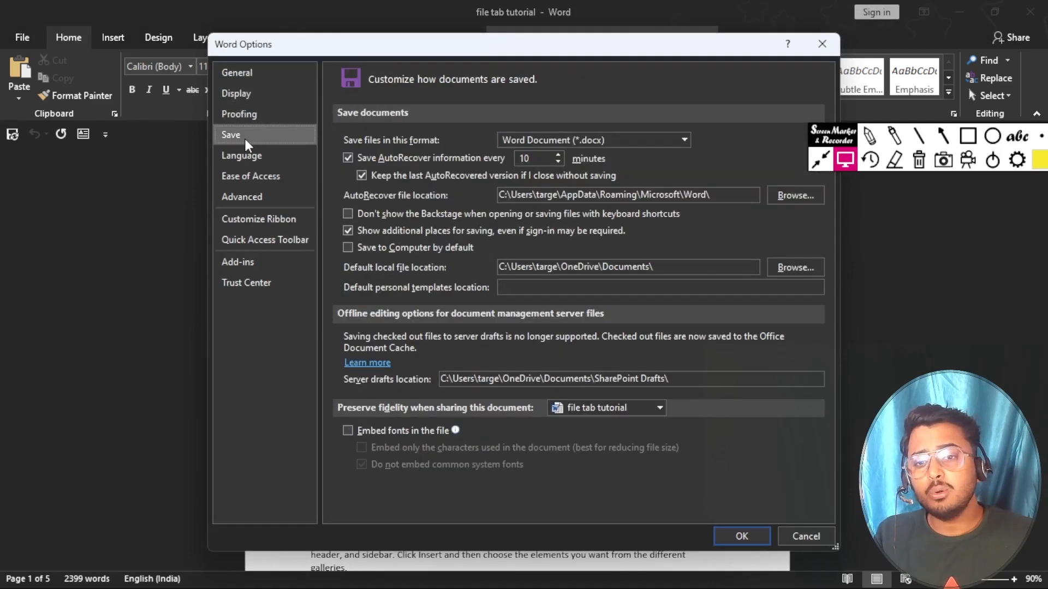
{"action": "left_click", "coordinate": [244, 153]}
{"action": "left_click", "coordinate": [245, 173]}
{"action": "left_click", "coordinate": [245, 198]}
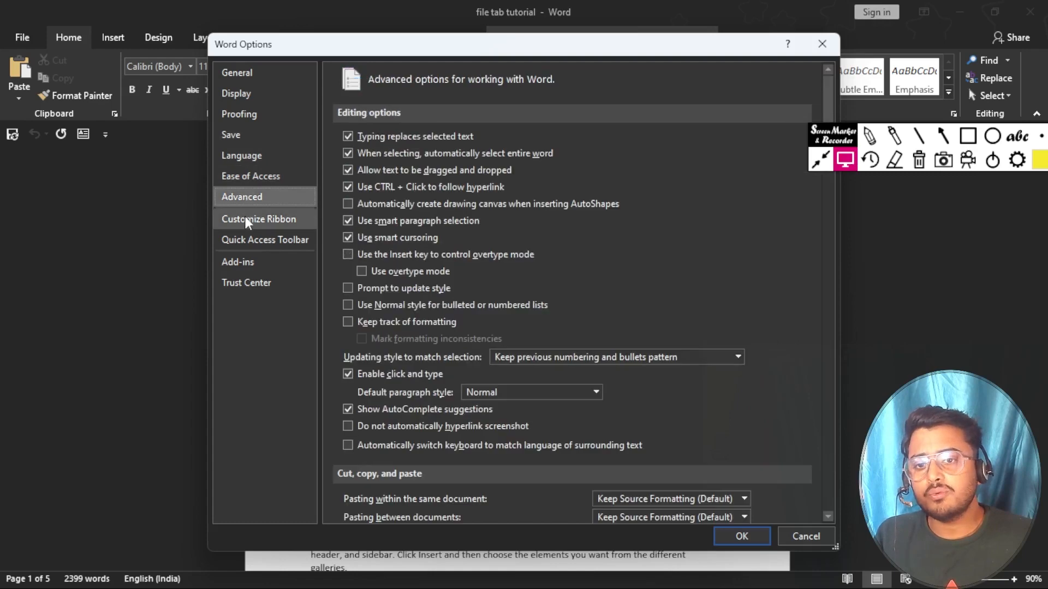
{"action": "left_click", "coordinate": [243, 219]}
{"action": "left_click", "coordinate": [235, 240]}
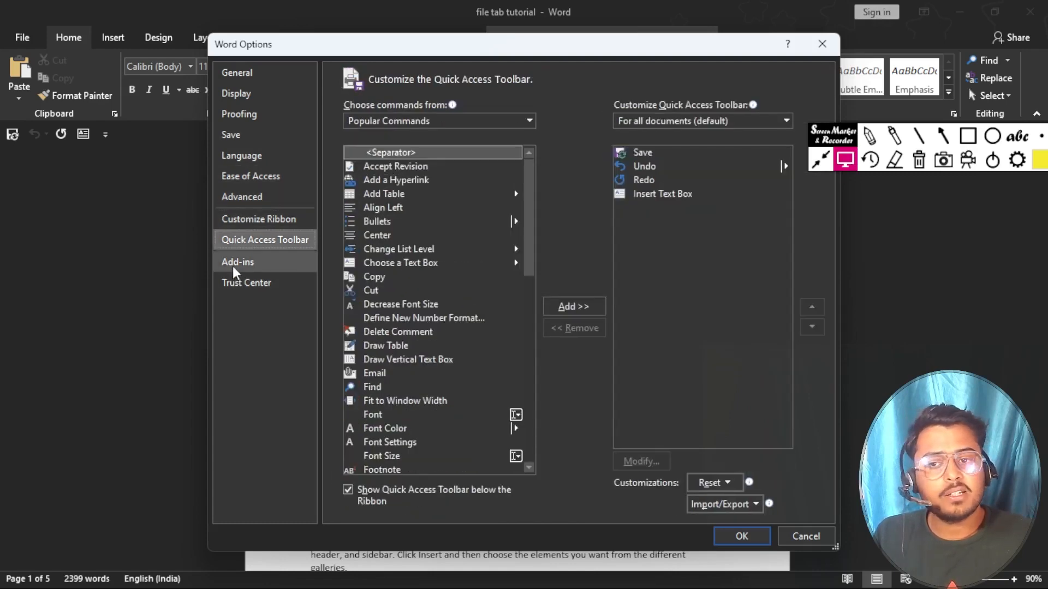
{"action": "left_click", "coordinate": [232, 282]}
Step: Look through Add-ins and back up to Proofing, then close Word Options
{"action": "left_click", "coordinate": [235, 263]}
{"action": "left_click", "coordinate": [243, 240]}
{"action": "left_click", "coordinate": [244, 220]}
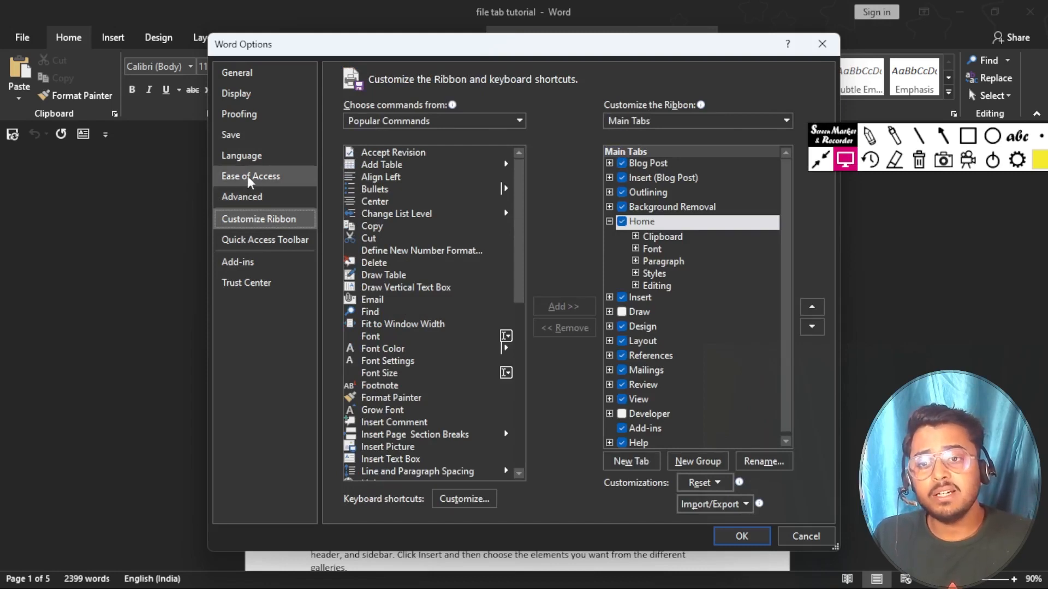
{"action": "left_click", "coordinate": [248, 175]}
{"action": "left_click", "coordinate": [248, 155]}
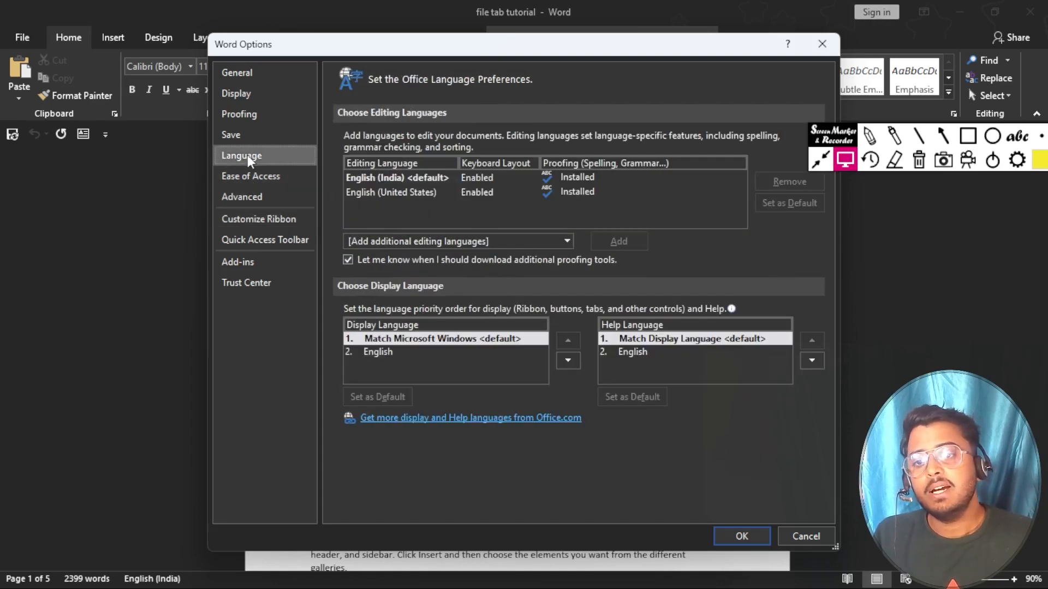
{"action": "left_click", "coordinate": [242, 137]}
{"action": "left_click", "coordinate": [248, 117]}
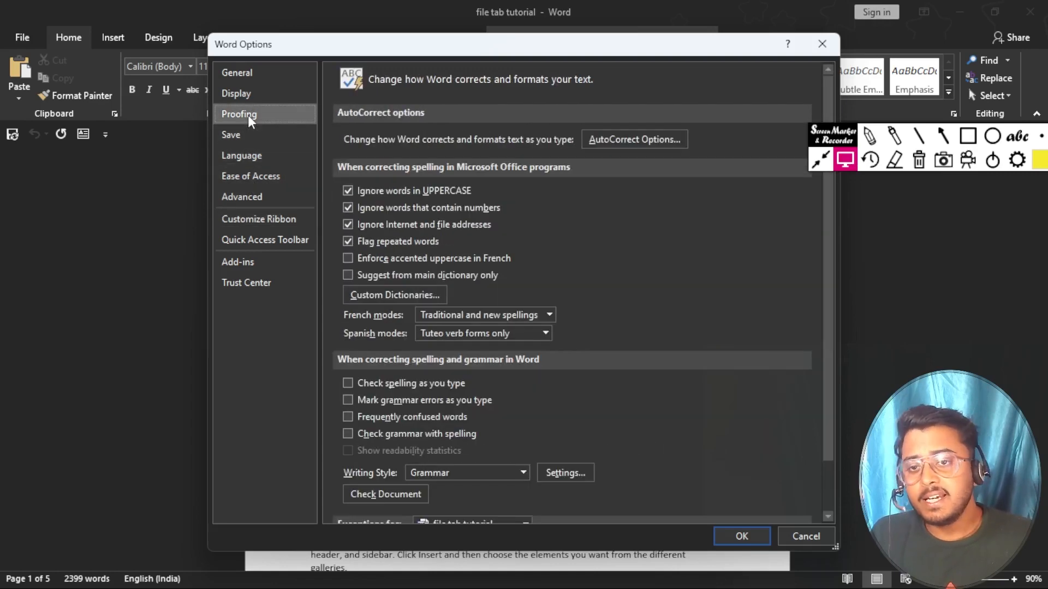
{"action": "left_click", "coordinate": [822, 45]}
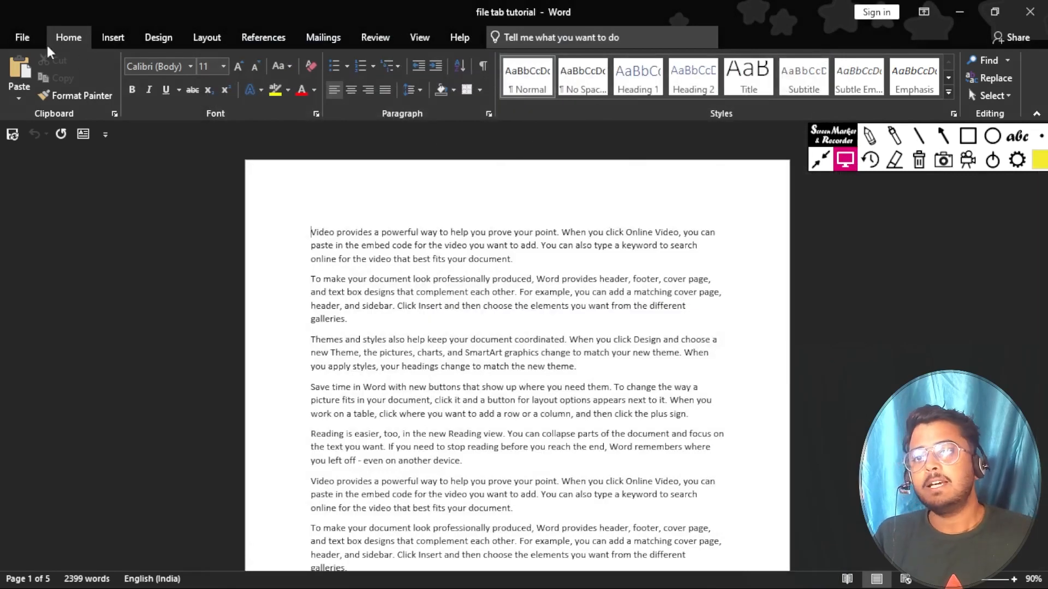
Step: Switch between the File info view and the document, scrolling the page
{"action": "left_click", "coordinate": [23, 38]}
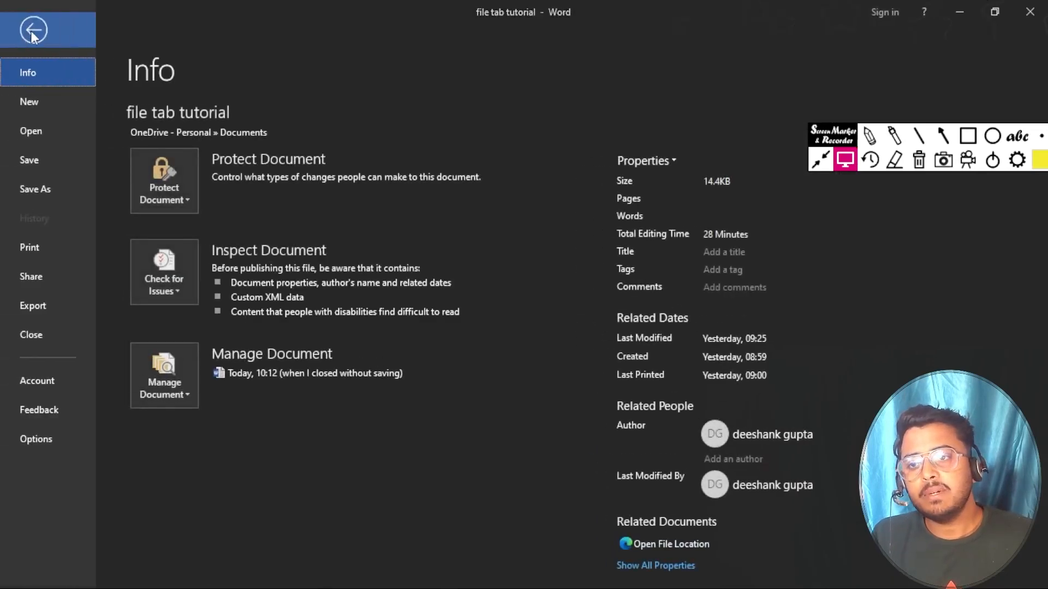
{"action": "left_click", "coordinate": [31, 29]}
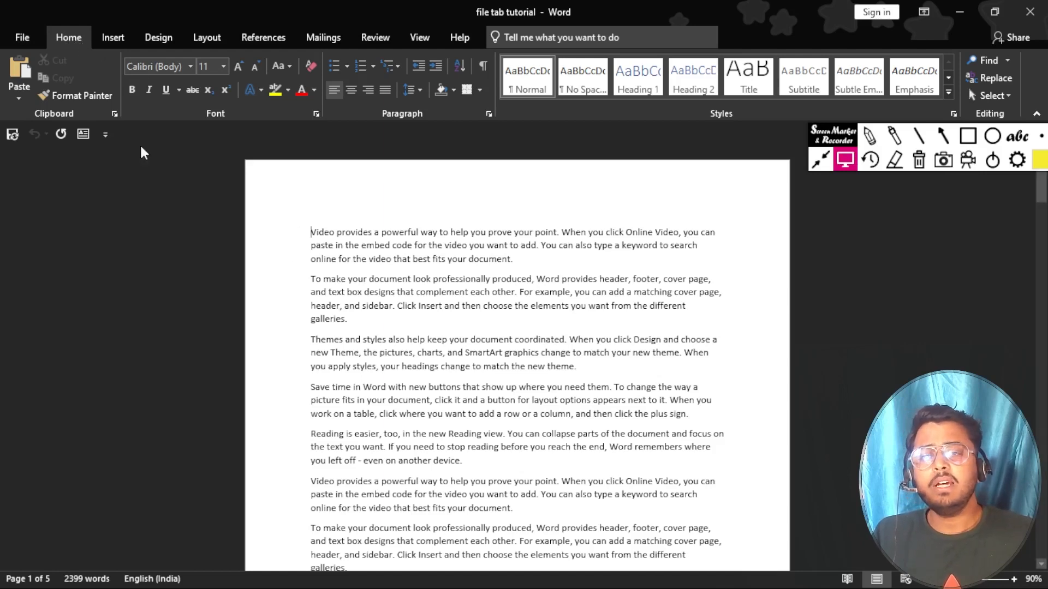
{"action": "left_click", "coordinate": [24, 36]}
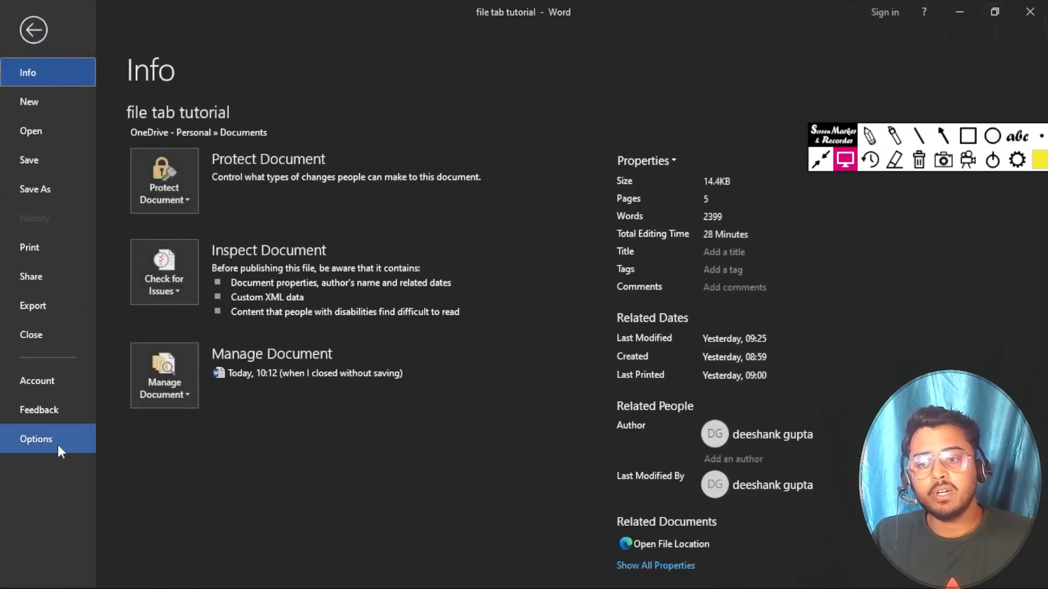
{"action": "left_click", "coordinate": [34, 44]}
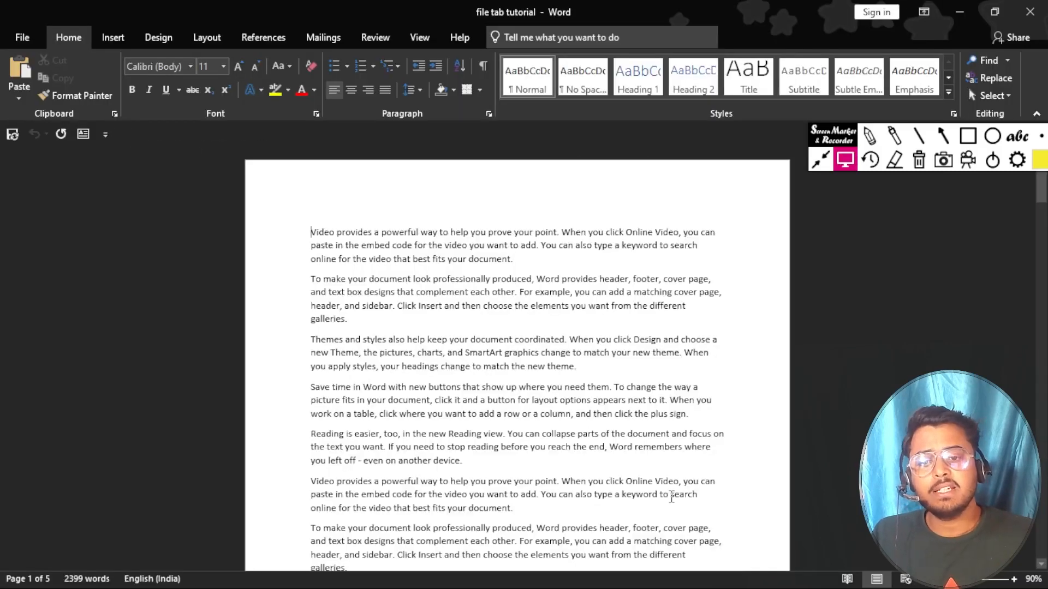
{"action": "scroll", "coordinate": [625, 473], "scroll_direction": "down", "scroll_amount": 1}
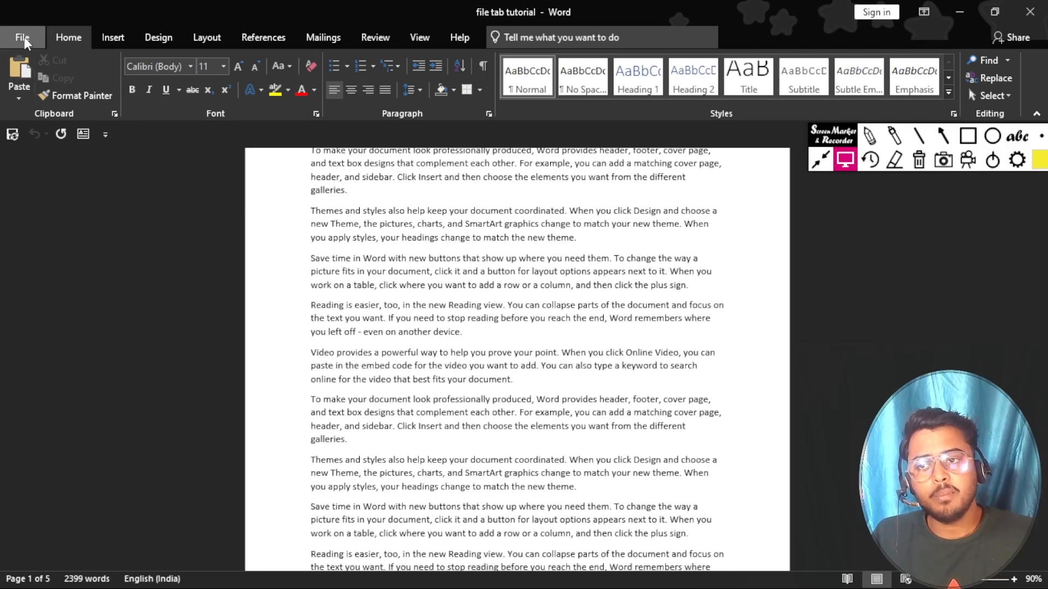
{"action": "left_click", "coordinate": [24, 37]}
Step: In Proofing, turn on spell check as you type, grammar marking and frequently confused words
{"action": "left_click", "coordinate": [37, 438]}
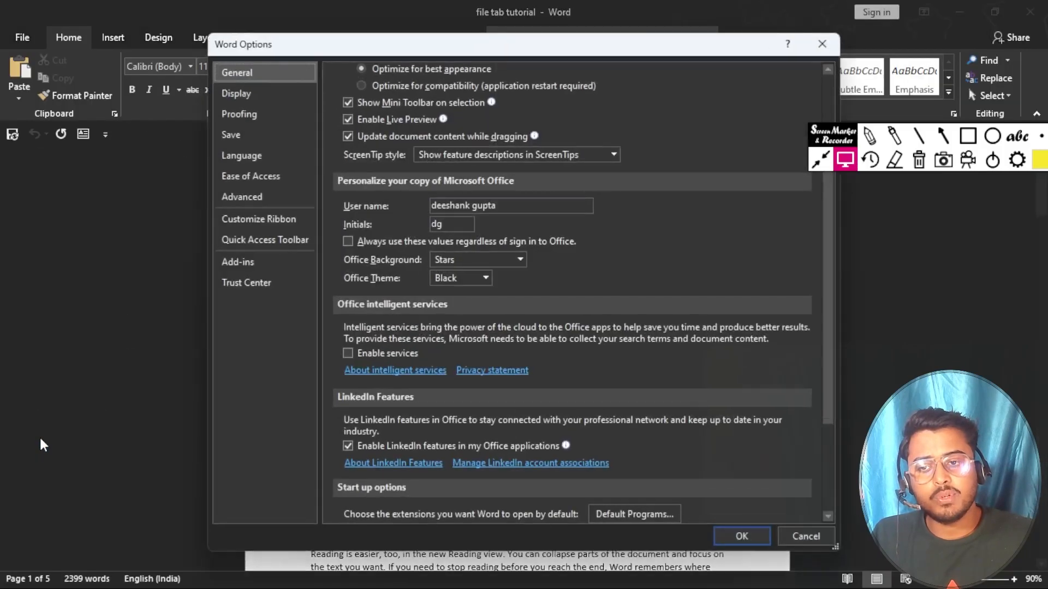
{"action": "left_click", "coordinate": [246, 116]}
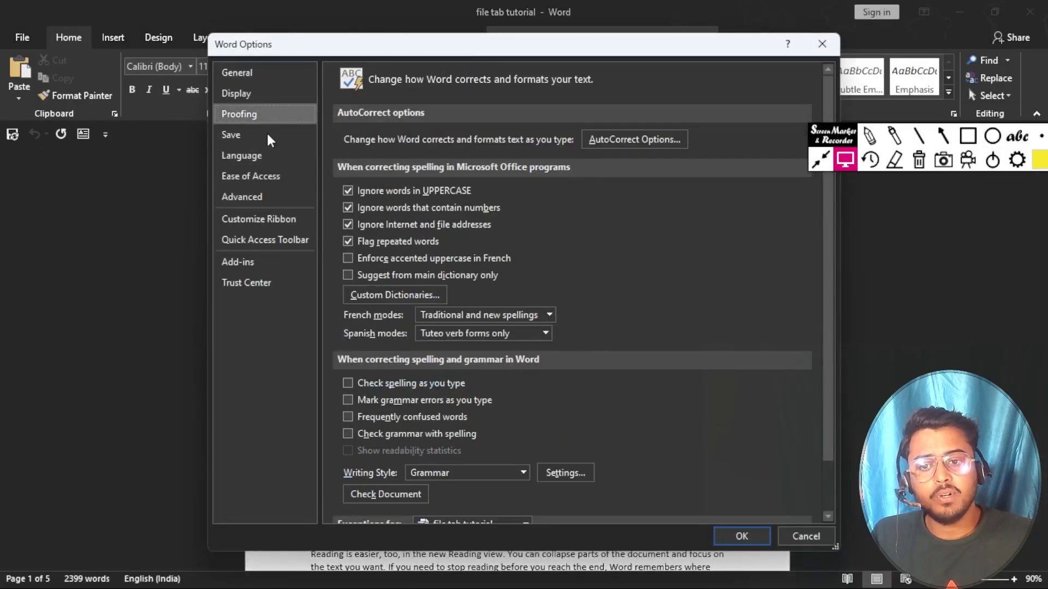
{"action": "left_click", "coordinate": [344, 384]}
{"action": "left_click", "coordinate": [343, 398]}
{"action": "left_click", "coordinate": [344, 417]}
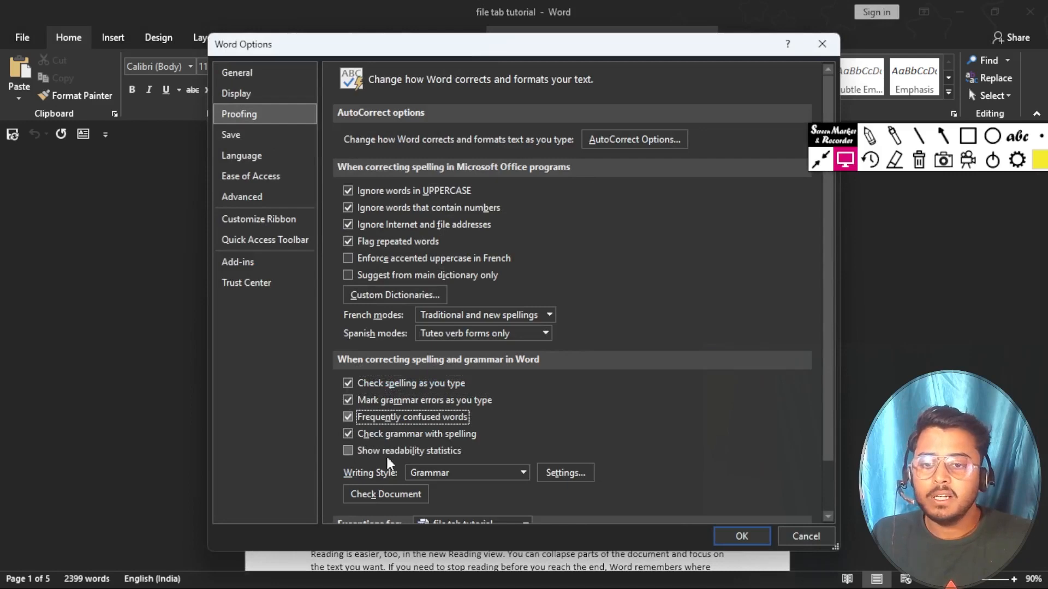
{"action": "left_click", "coordinate": [748, 536]}
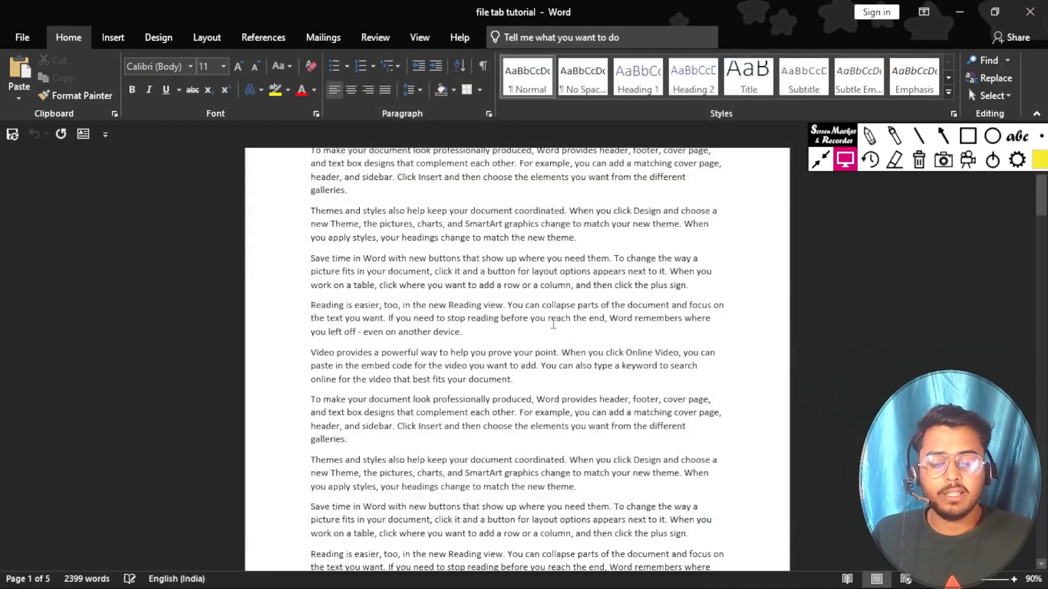
Step: Create a new blank document and type 'My name is' followed by the writer's first name
{"action": "key", "text": "ctrl+n"}
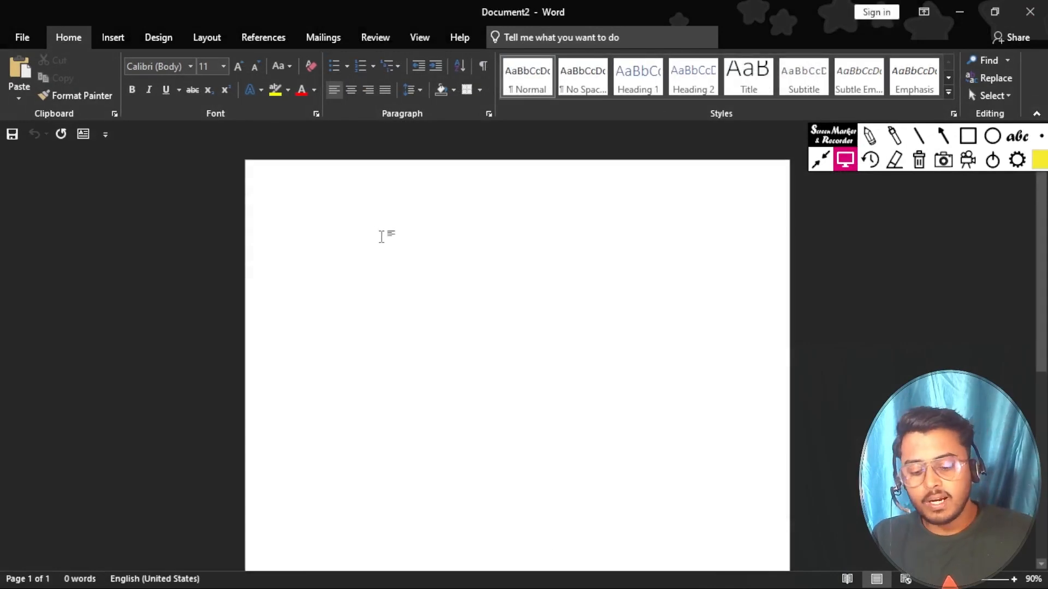
{"action": "type", "text": "My "}
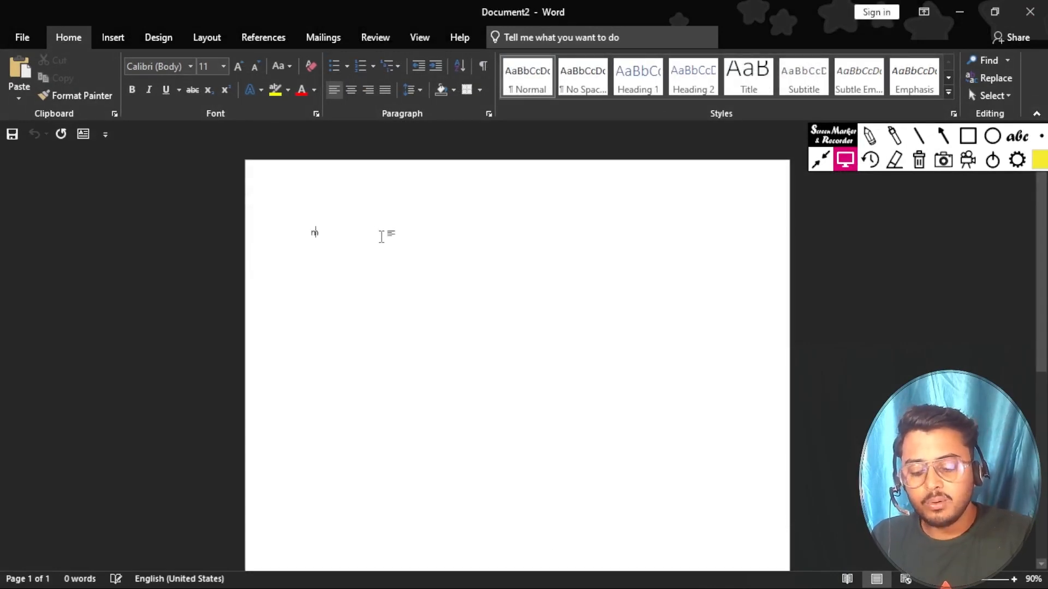
{"action": "type", "text": "name is"}
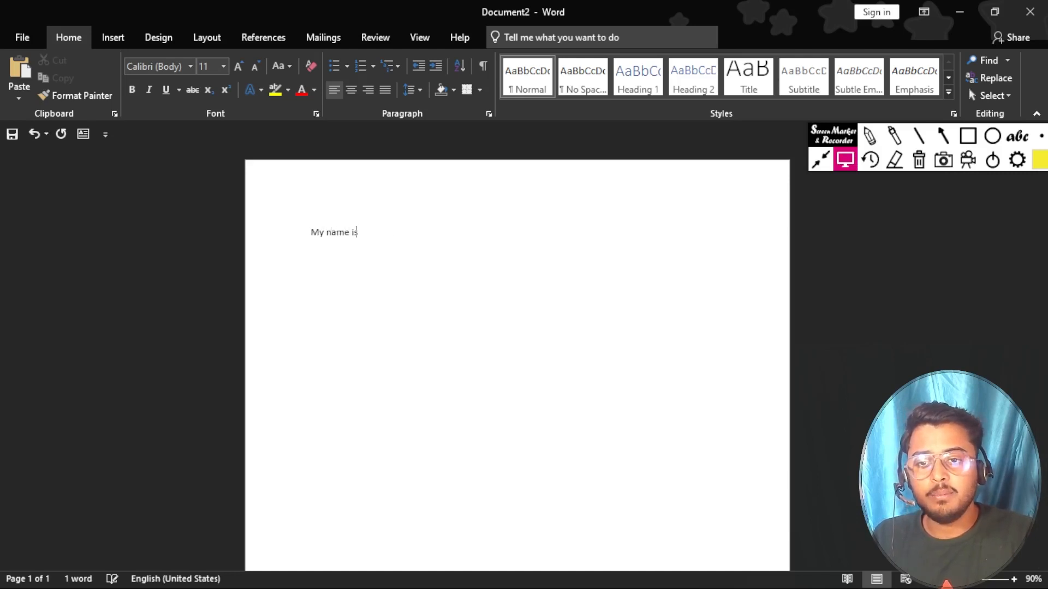
{"action": "type", "text": " deepak"}
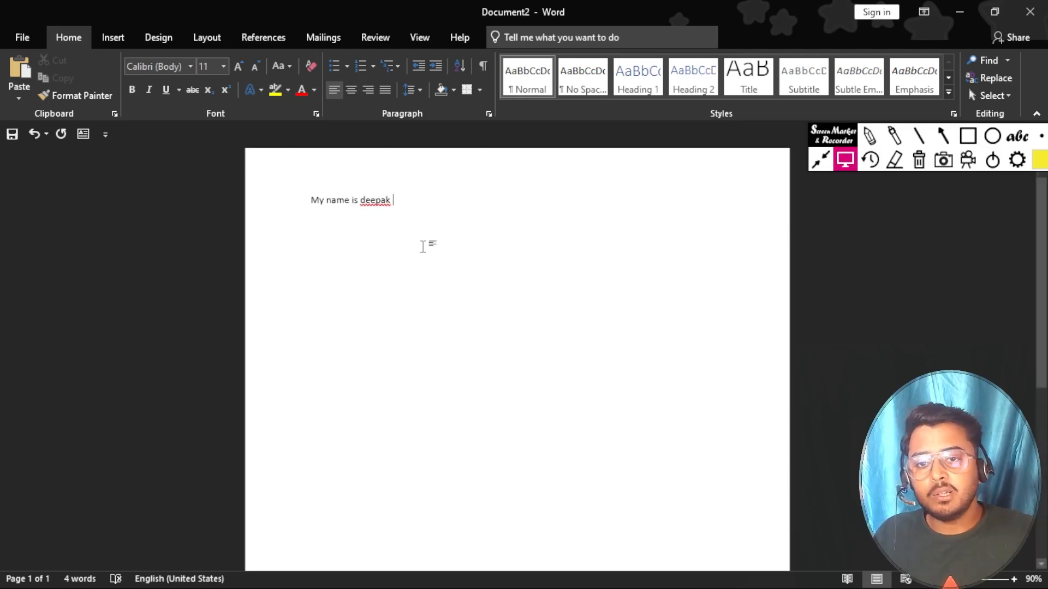
{"action": "scroll", "coordinate": [419, 249], "scroll_direction": "up", "scroll_amount": 6, "text": "ctrl"}
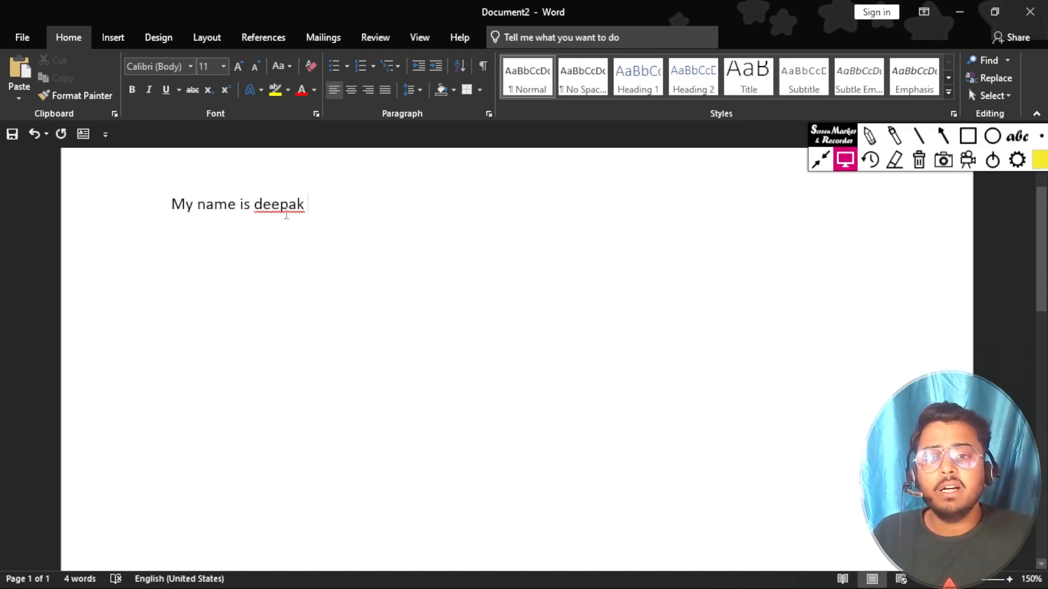
Step: Add a period after the name and type the Hindi sentence 'mai dwarka rahta hu.'
{"action": "left_click", "coordinate": [316, 208]}
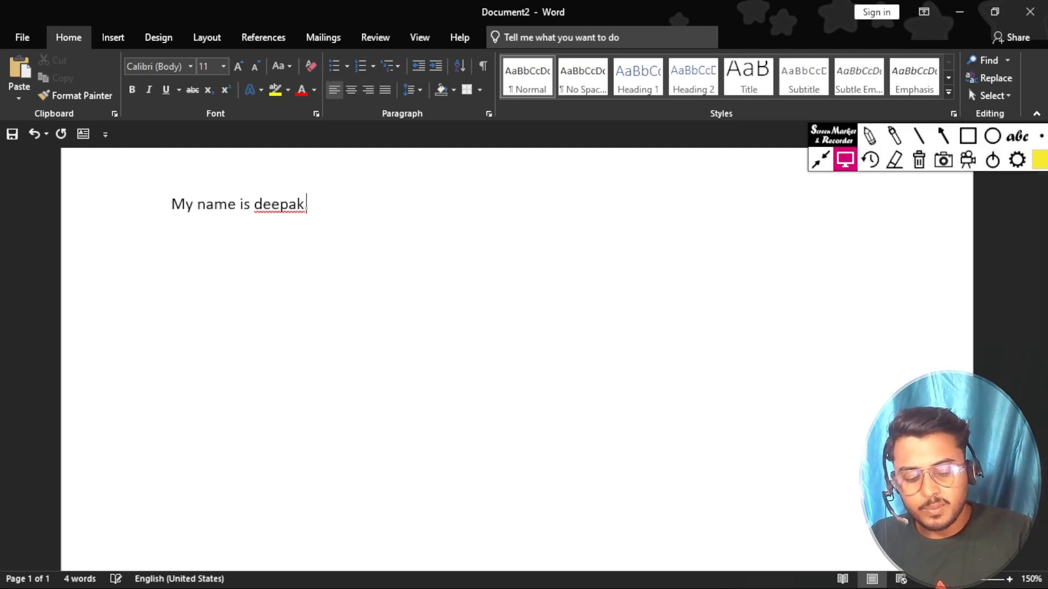
{"action": "type", "text": "."}
{"action": "type", "text": "mau"}
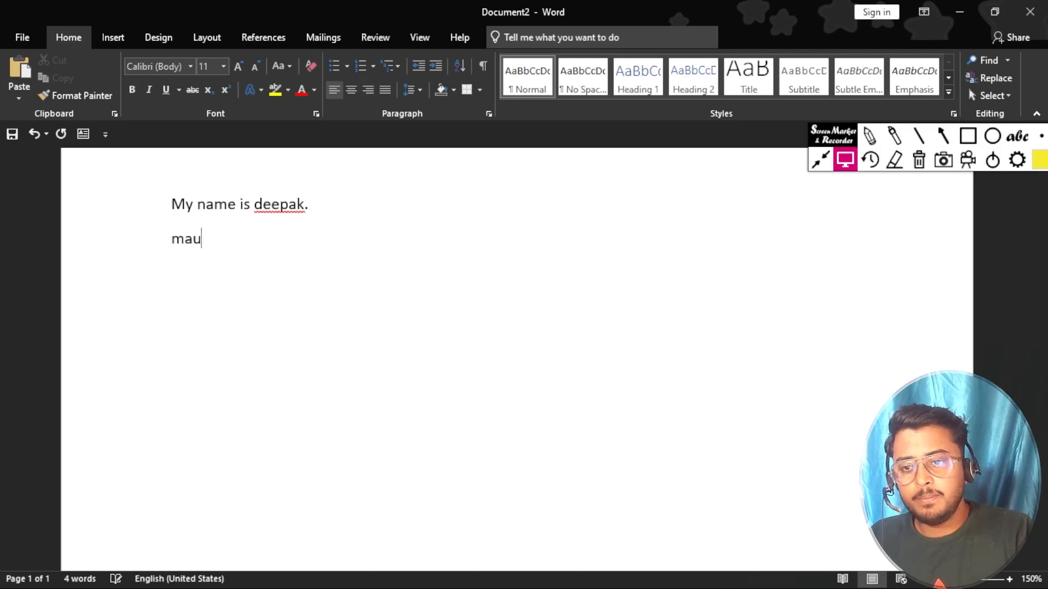
{"action": "key", "text": "BackSpace"}
{"action": "type", "text": "i "}
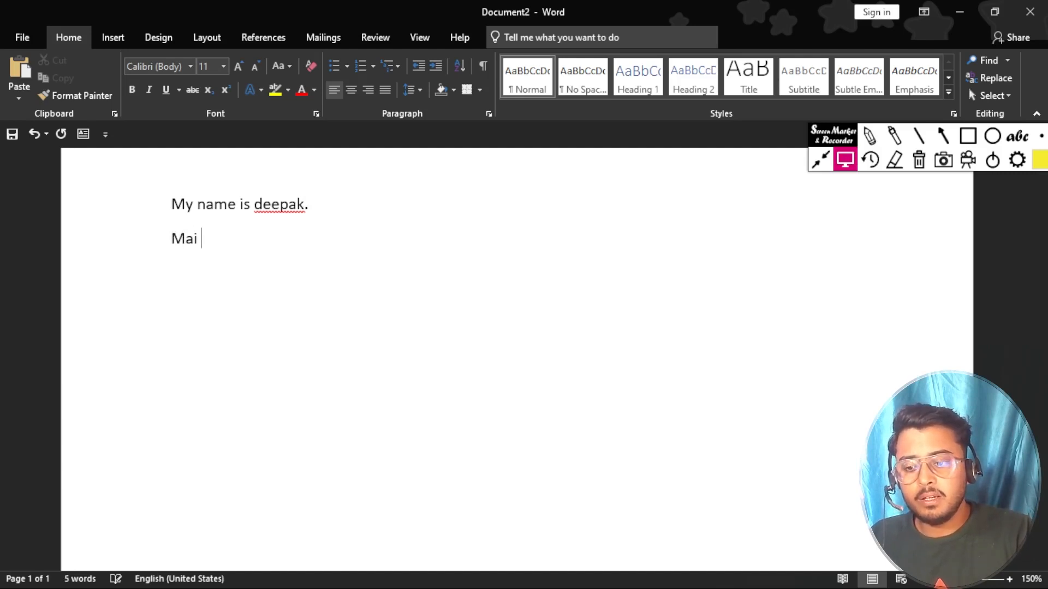
{"action": "type", "text": "dwar"}
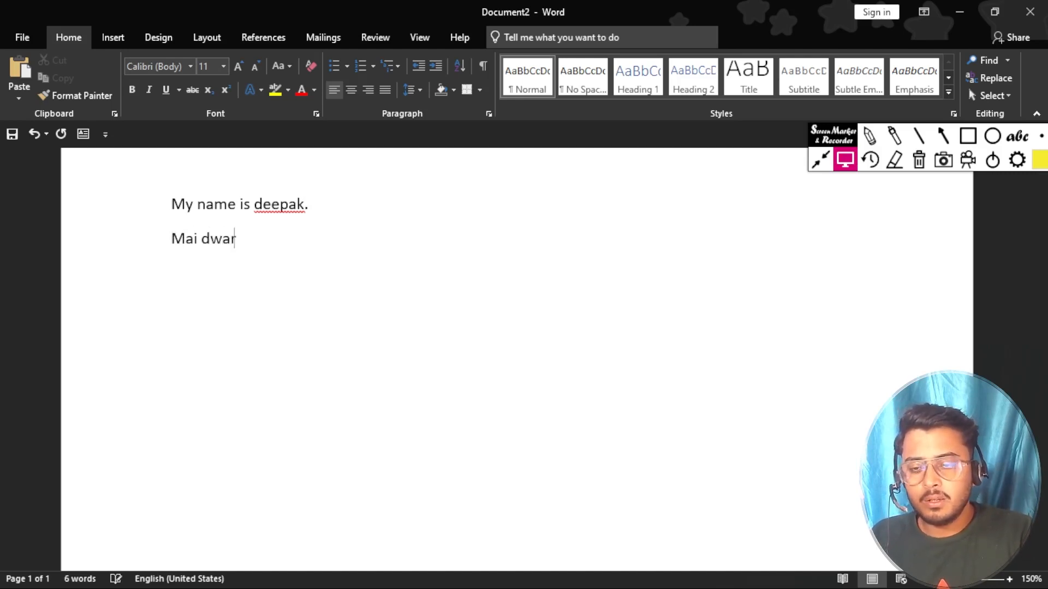
{"action": "type", "text": "ka rahta hu"}
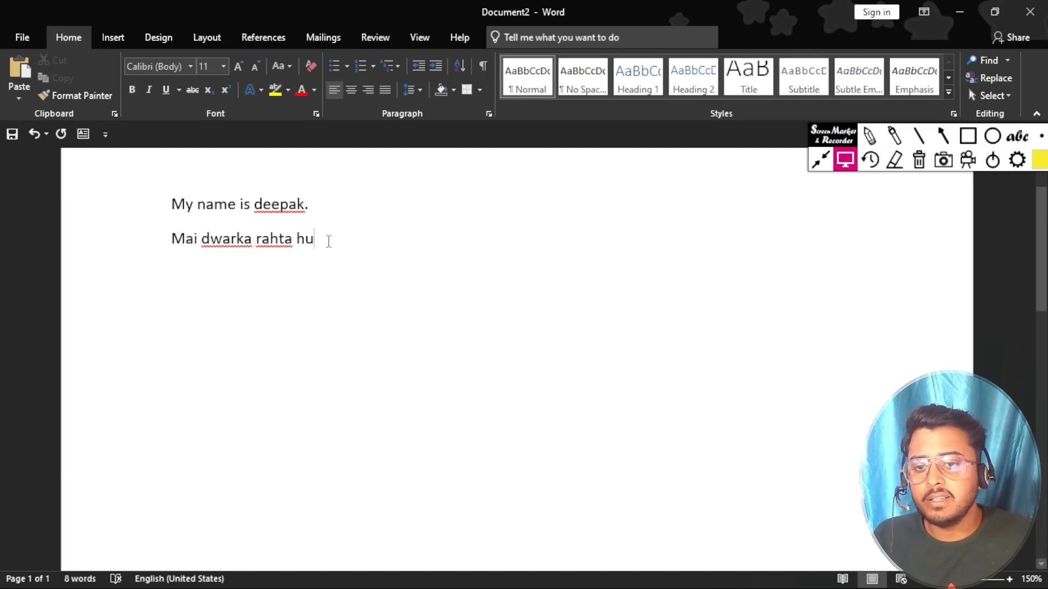
{"action": "type", "text": "."}
Step: On a new line type 'i am a , teacher.' and start another paragraph
{"action": "key", "text": "Return"}
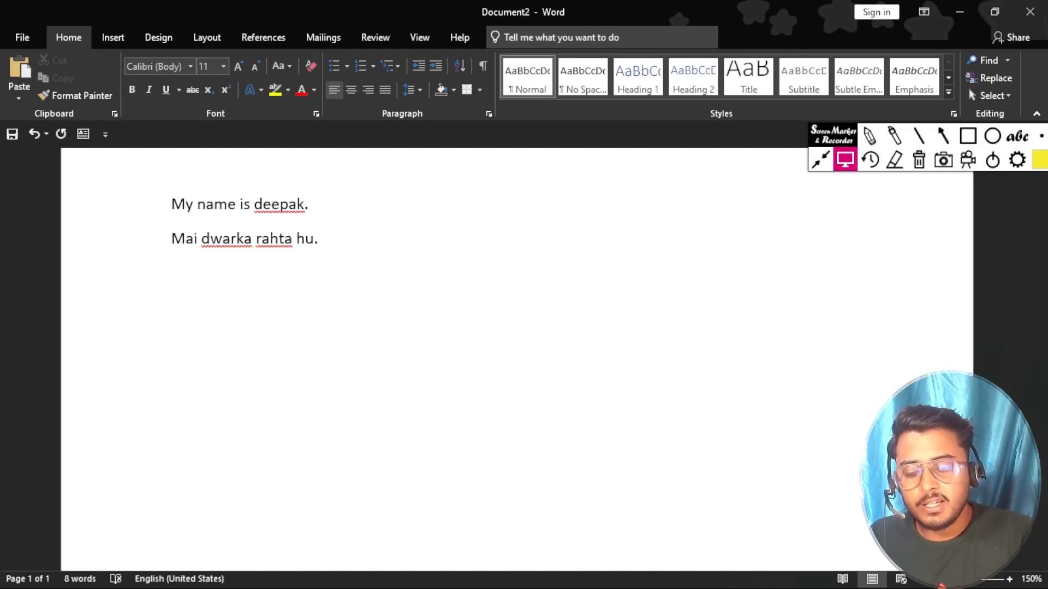
{"action": "type", "text": "i "}
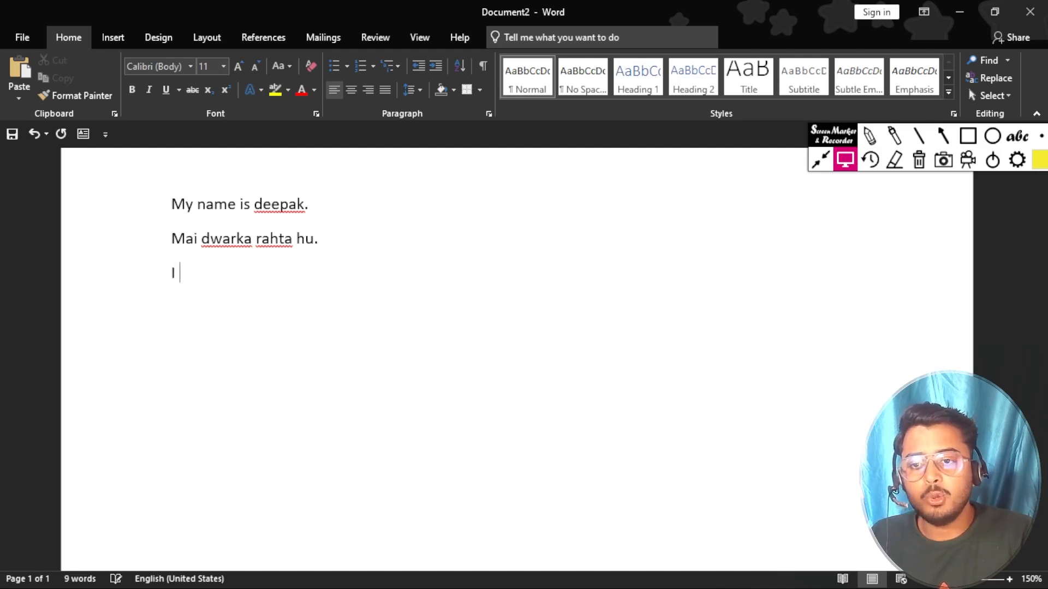
{"action": "type", "text": " am a "}
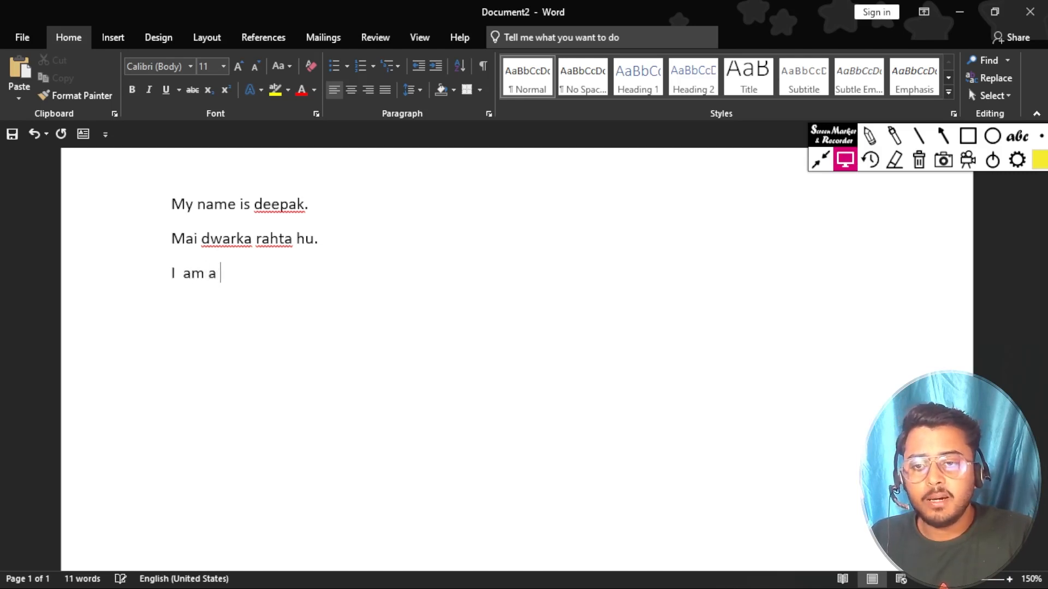
{"action": "type", "text": ","}
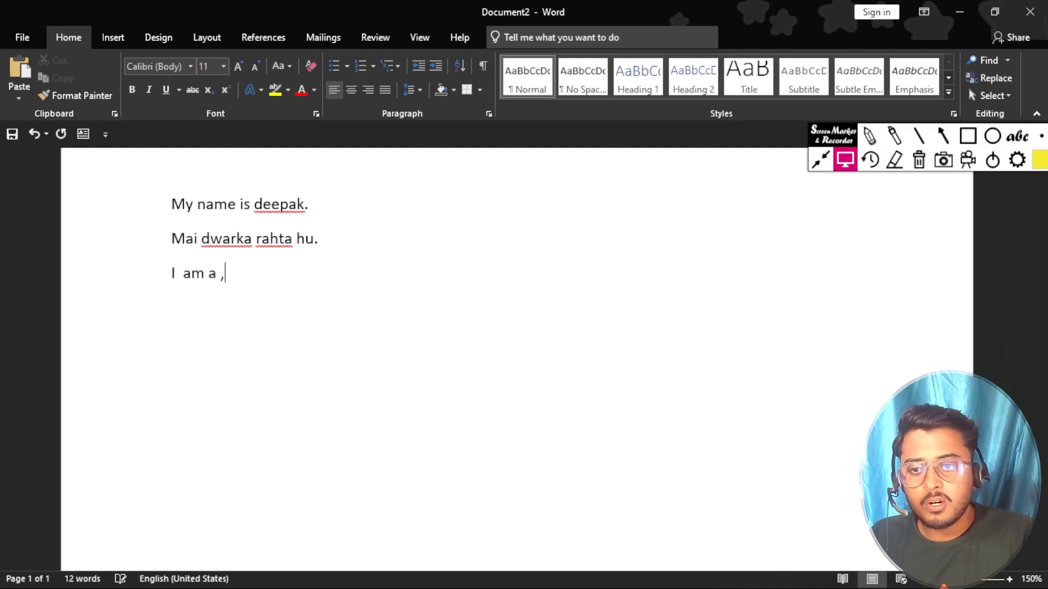
{"action": "type", "text": "  tea"}
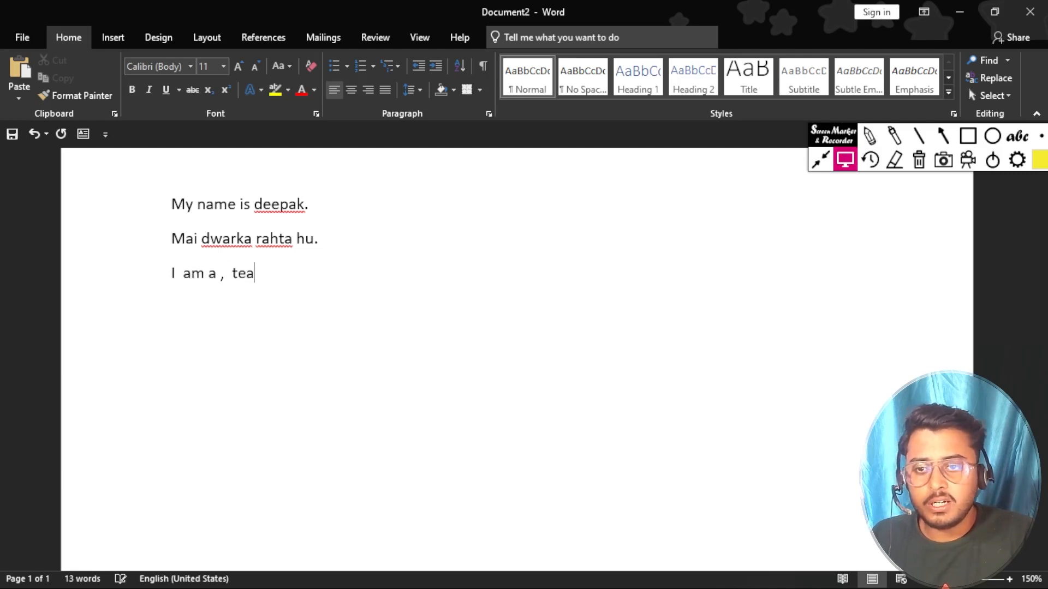
{"action": "type", "text": "cher."}
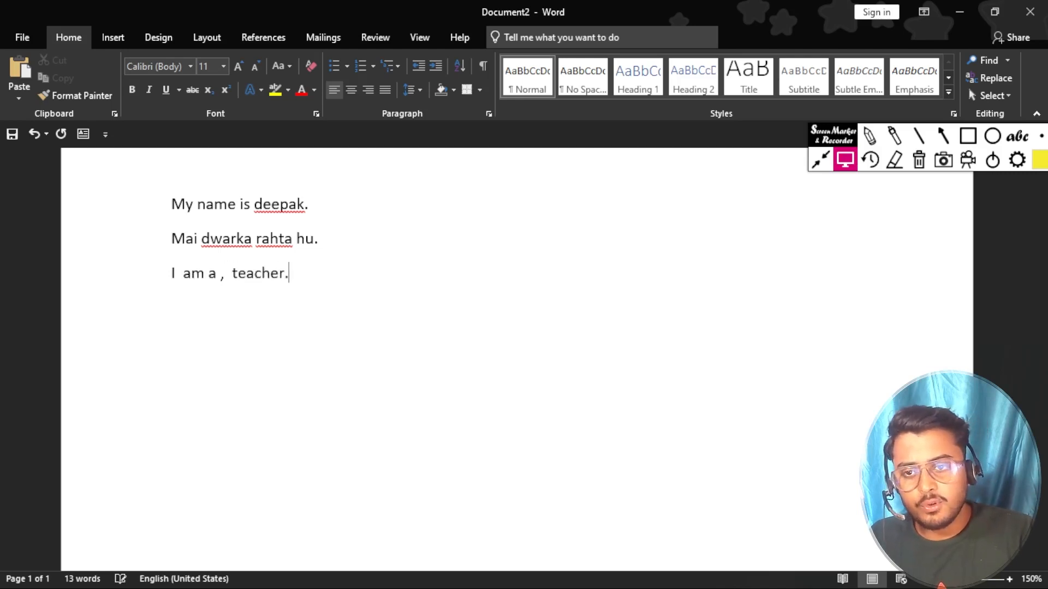
{"action": "key", "text": "Return"}
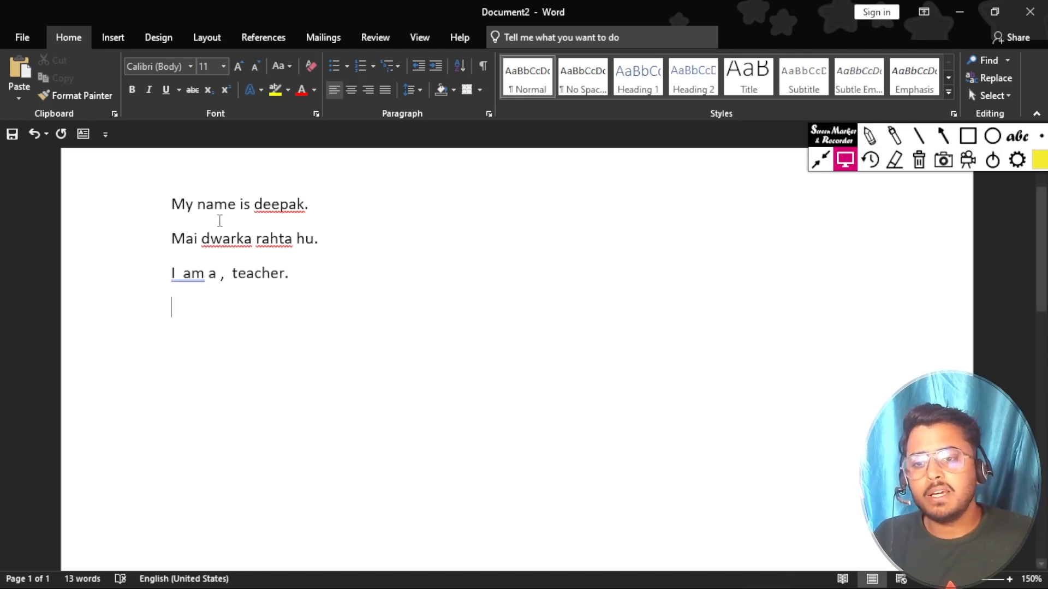
{"action": "mouse_move", "coordinate": [186, 292]}
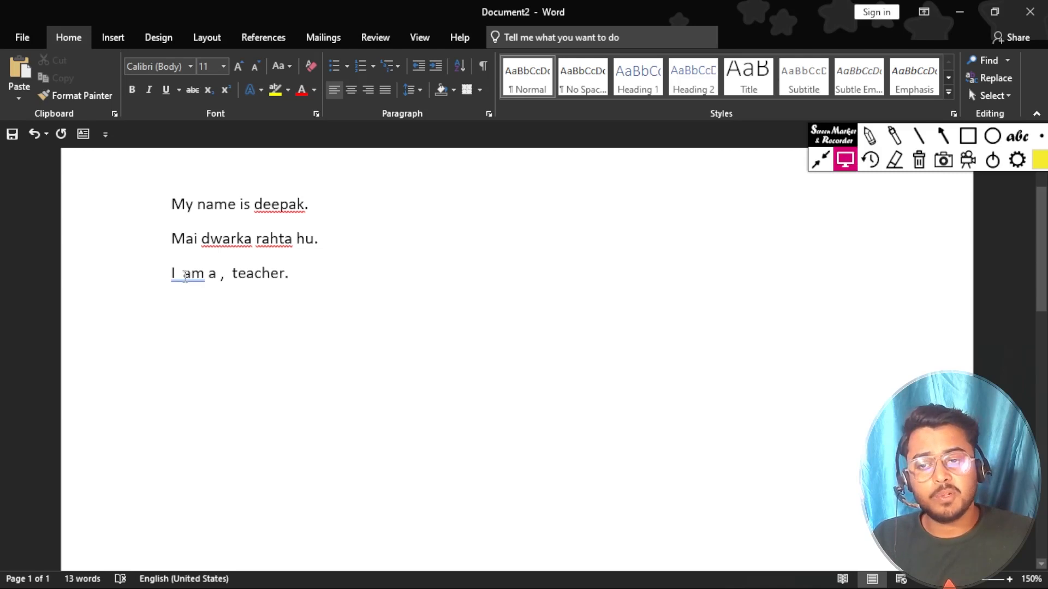
Step: Delete the stray spaces before 'am', before the comma and before 'teacher' on line three
{"action": "left_click", "coordinate": [184, 275]}
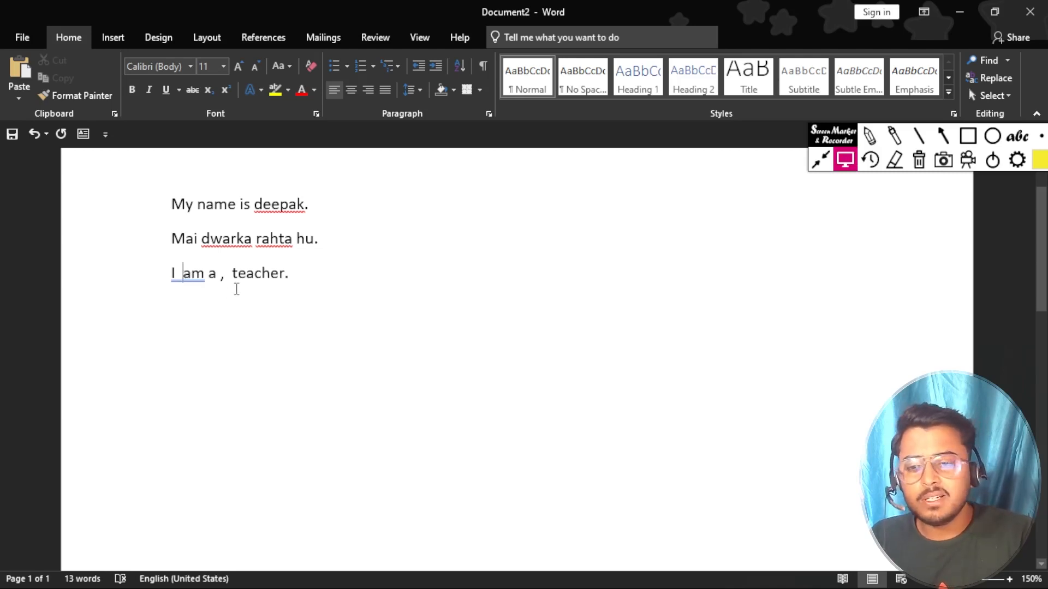
{"action": "key", "text": "BackSpace"}
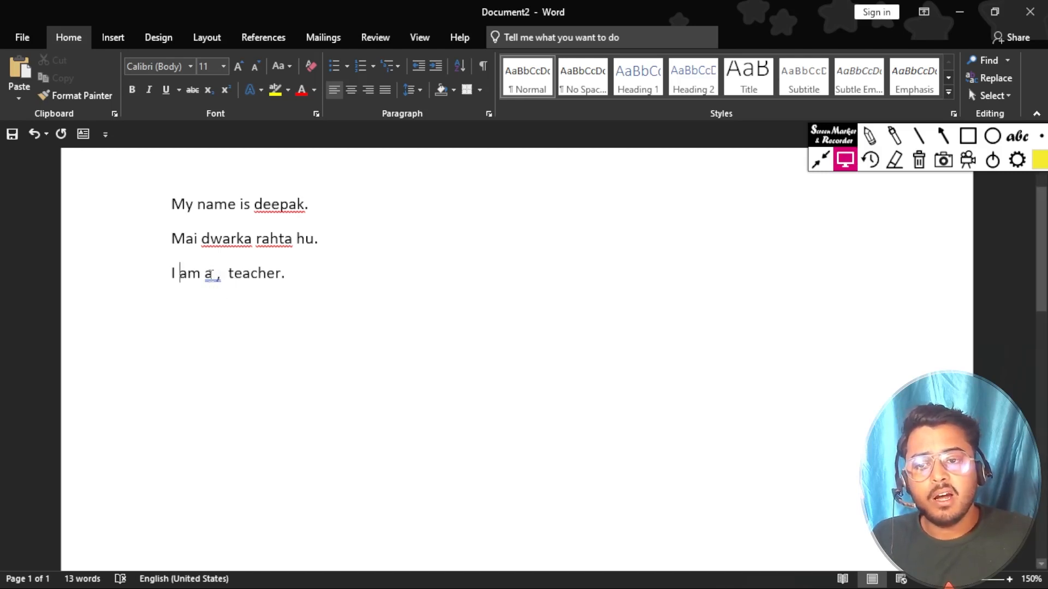
{"action": "left_click", "coordinate": [213, 273]}
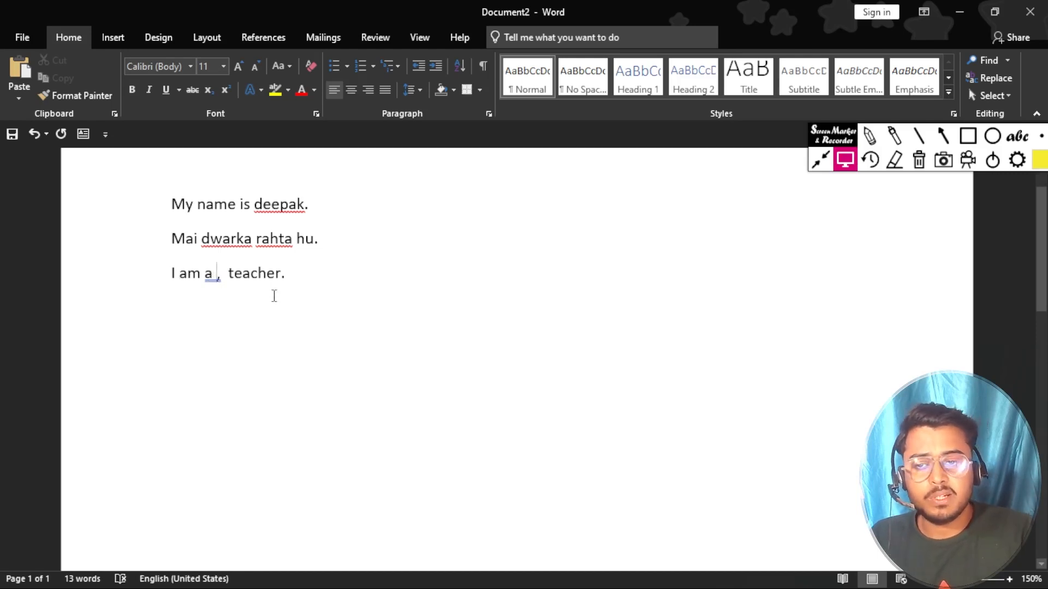
{"action": "key", "text": "BackSpace"}
{"action": "left_click", "coordinate": [227, 273]}
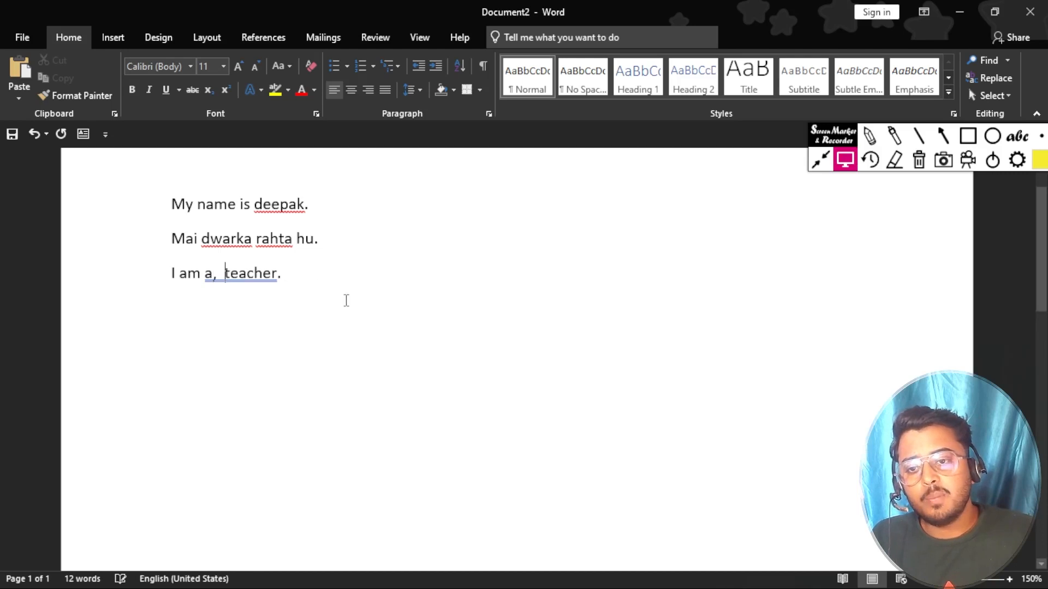
{"action": "key", "text": "BackSpace"}
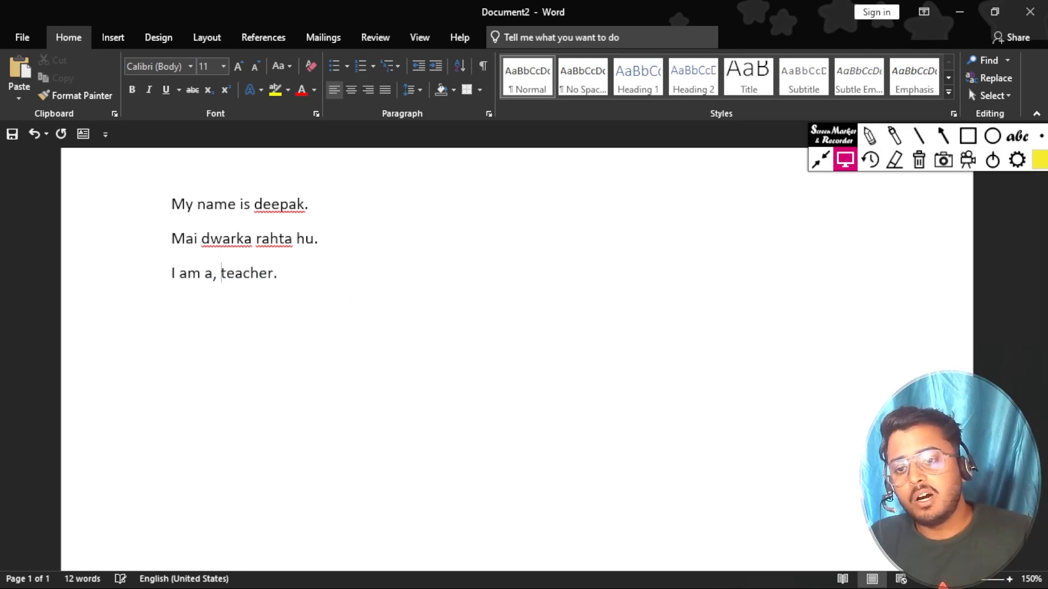
{"action": "left_click", "coordinate": [289, 273]}
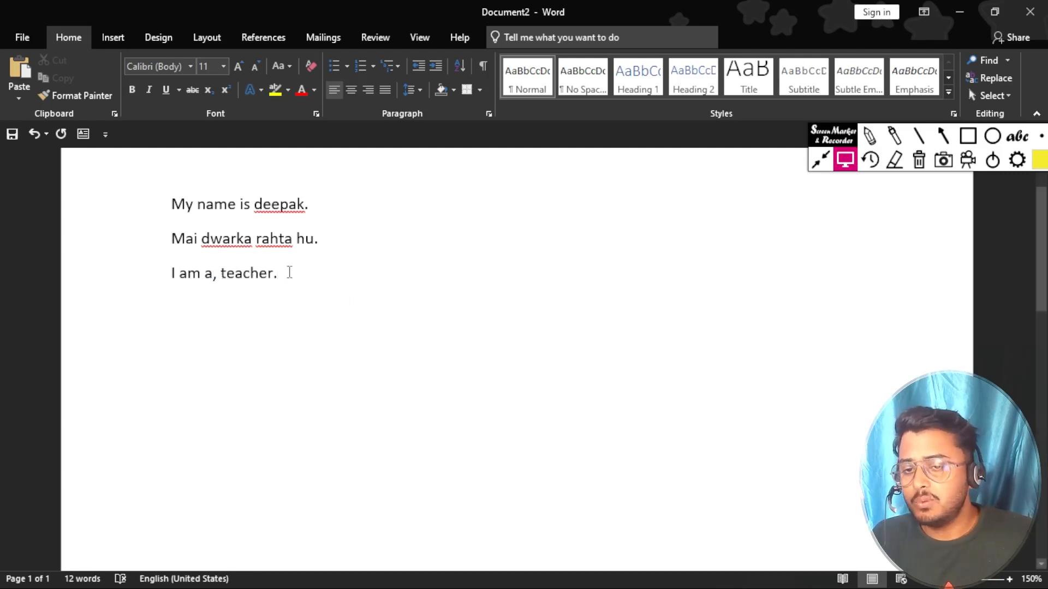
{"action": "left_click_drag", "start_coordinate": [278, 273], "coordinate": [186, 276]}
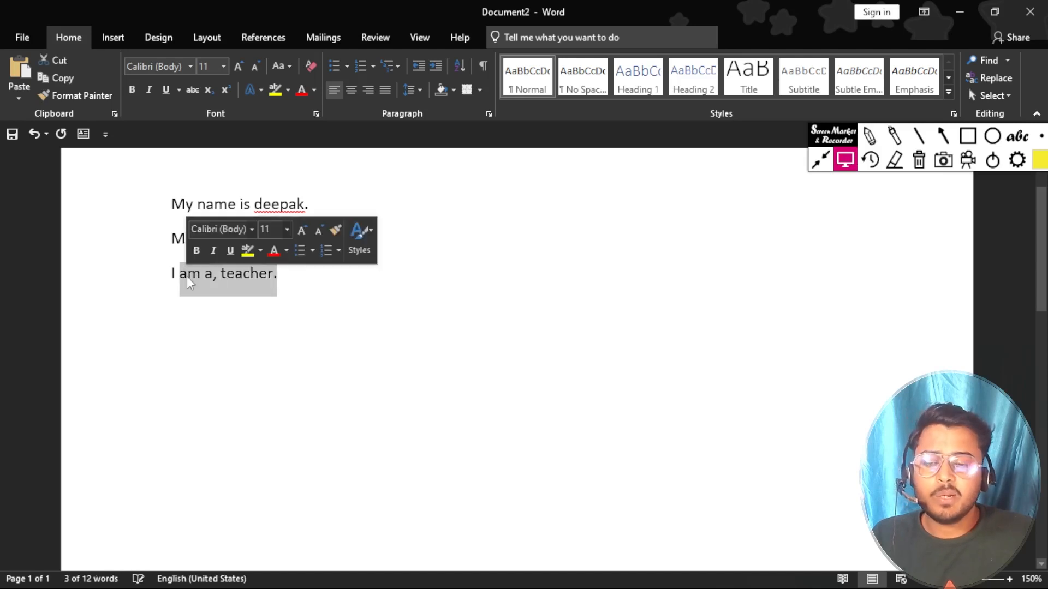
{"action": "left_click", "coordinate": [348, 310]}
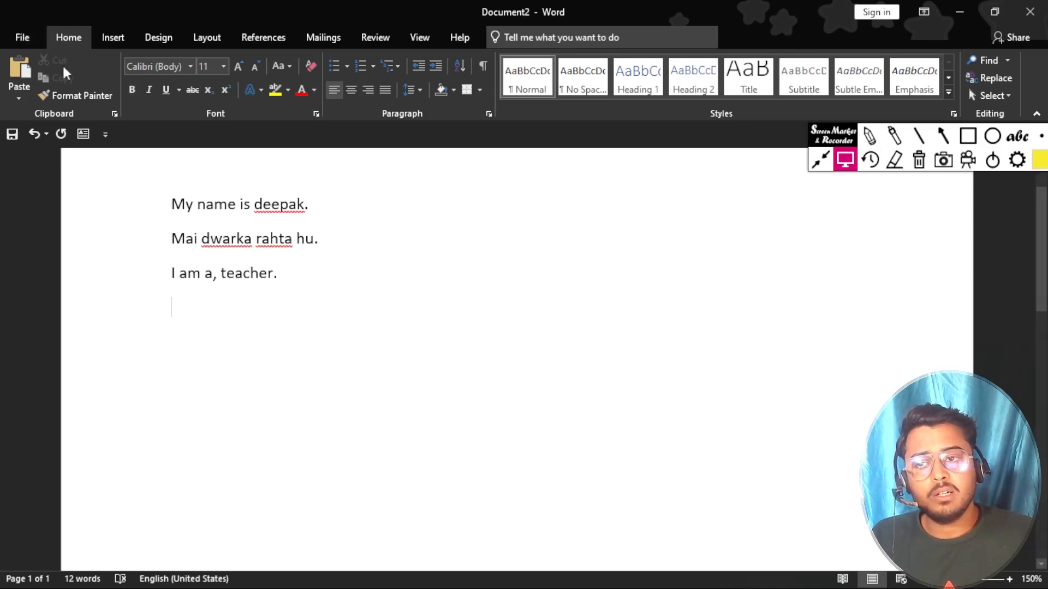
Step: In Proofing, untick spelling as you type, grammar marking, confused words and grammar-with-spelling
{"action": "left_click", "coordinate": [23, 38]}
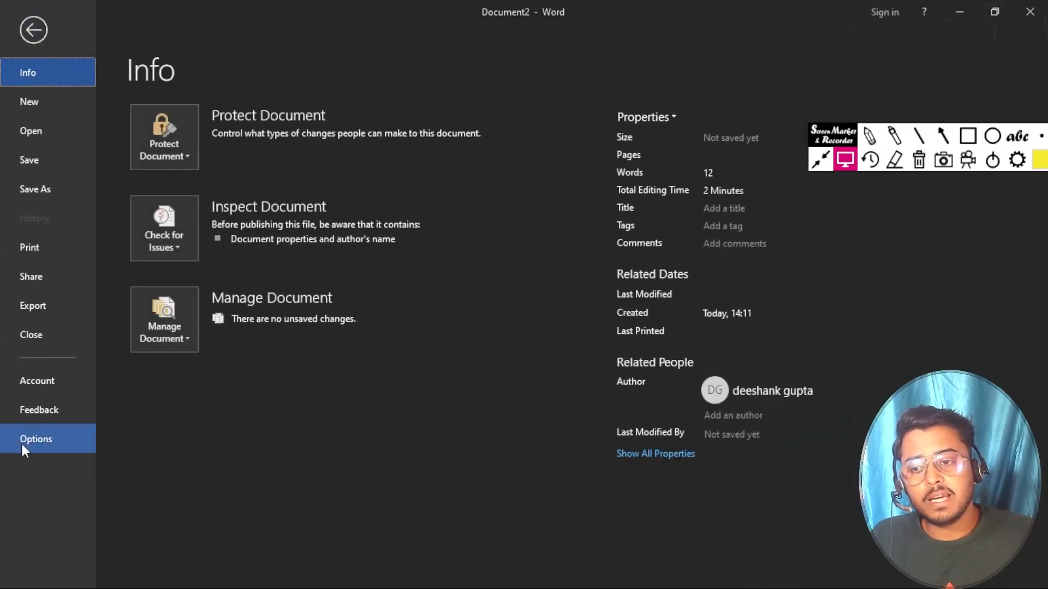
{"action": "left_click", "coordinate": [31, 436]}
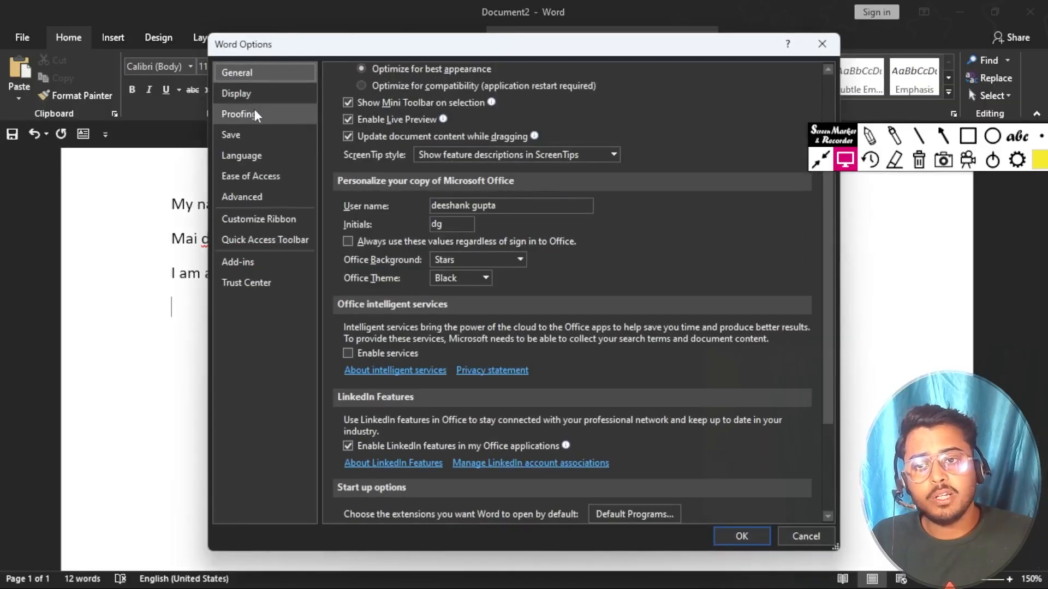
{"action": "left_click", "coordinate": [255, 115]}
{"action": "left_click", "coordinate": [347, 383]}
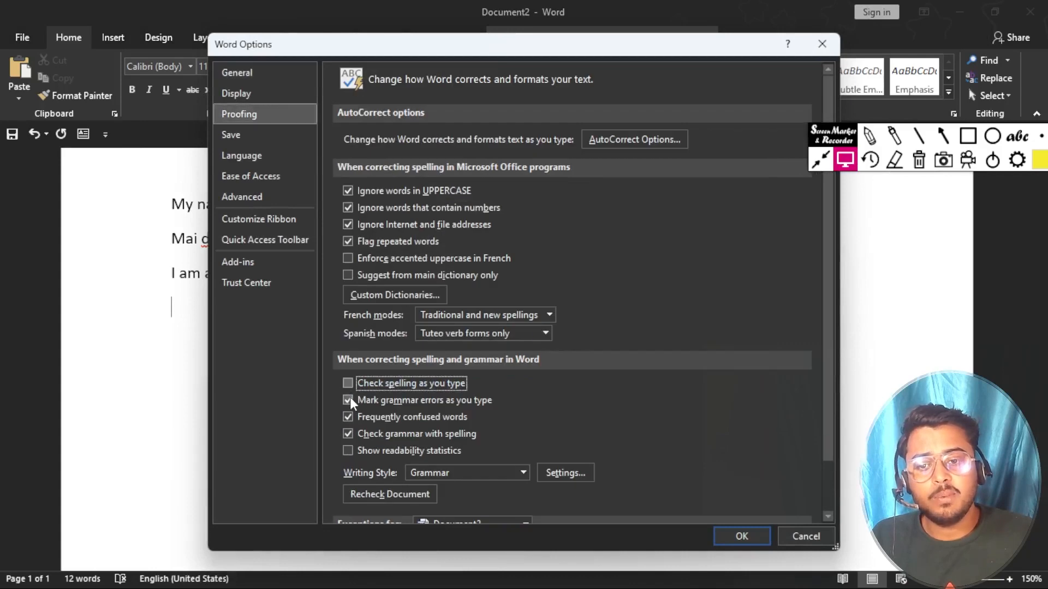
{"action": "left_click", "coordinate": [349, 400]}
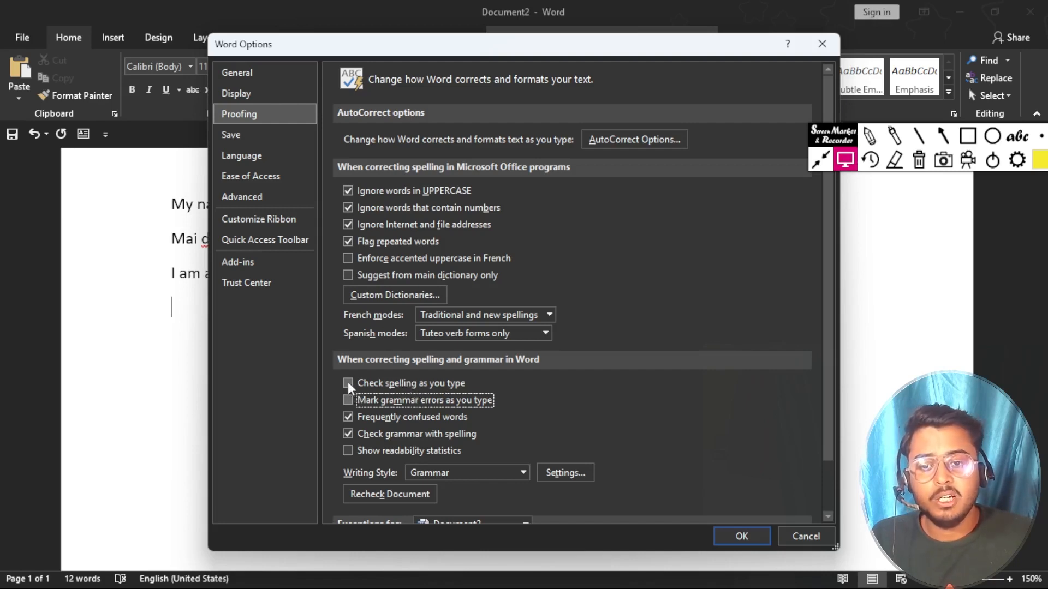
{"action": "left_click", "coordinate": [347, 421]}
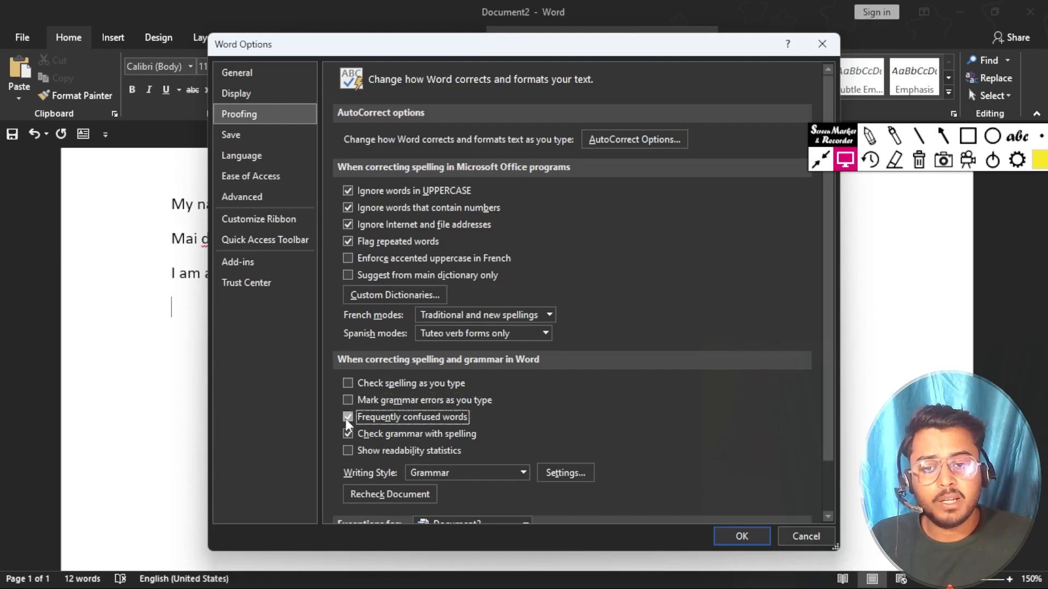
{"action": "left_click", "coordinate": [347, 434]}
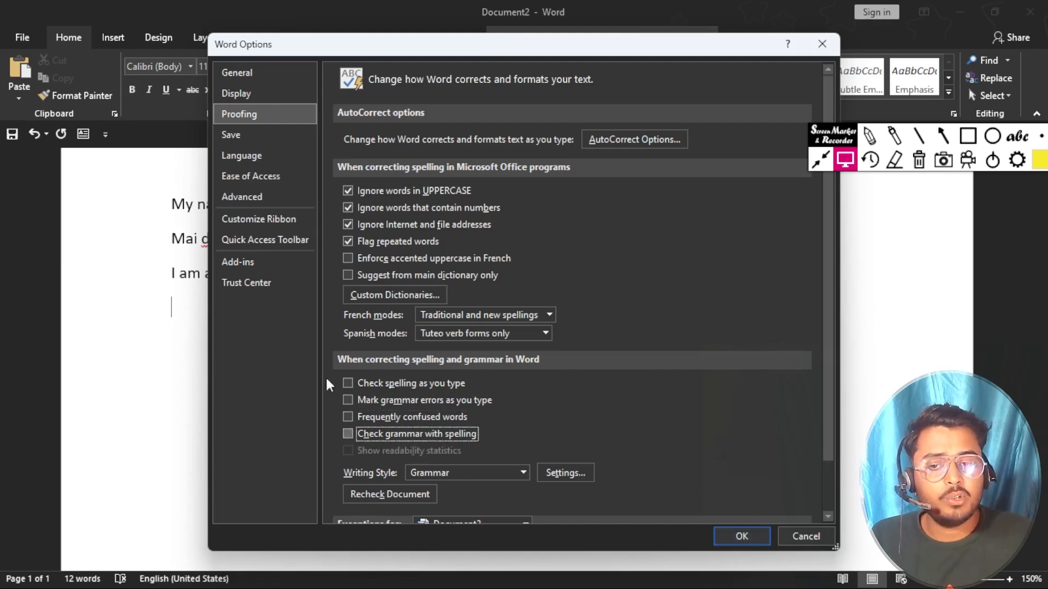
{"action": "left_click", "coordinate": [743, 536]}
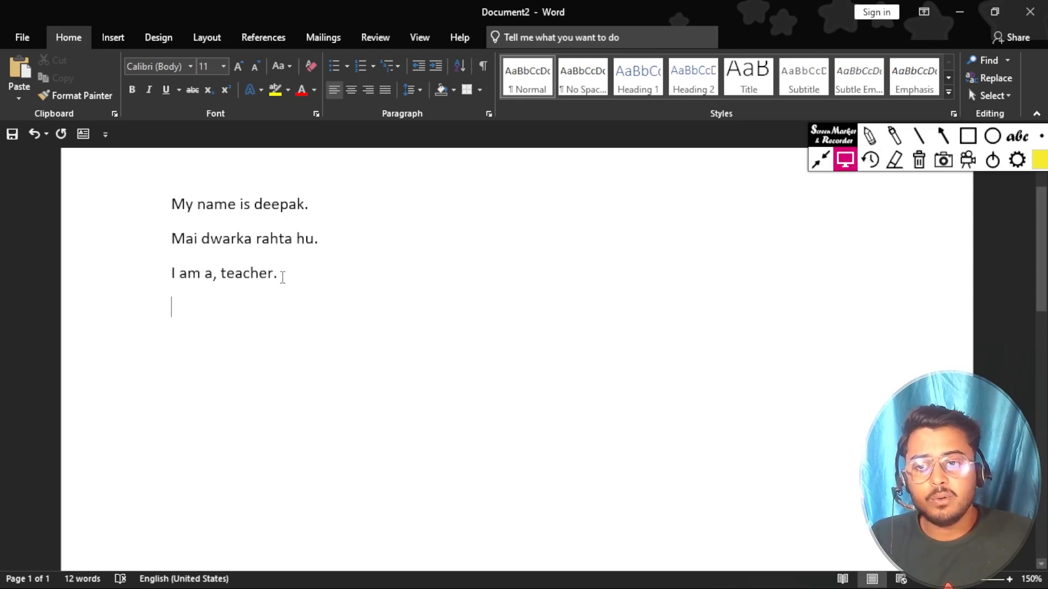
Step: Select all three typed lines and delete them, leaving Document2 at 0 words
{"action": "left_click_drag", "start_coordinate": [283, 275], "coordinate": [108, 209]}
{"action": "key", "text": "BackSpace"}
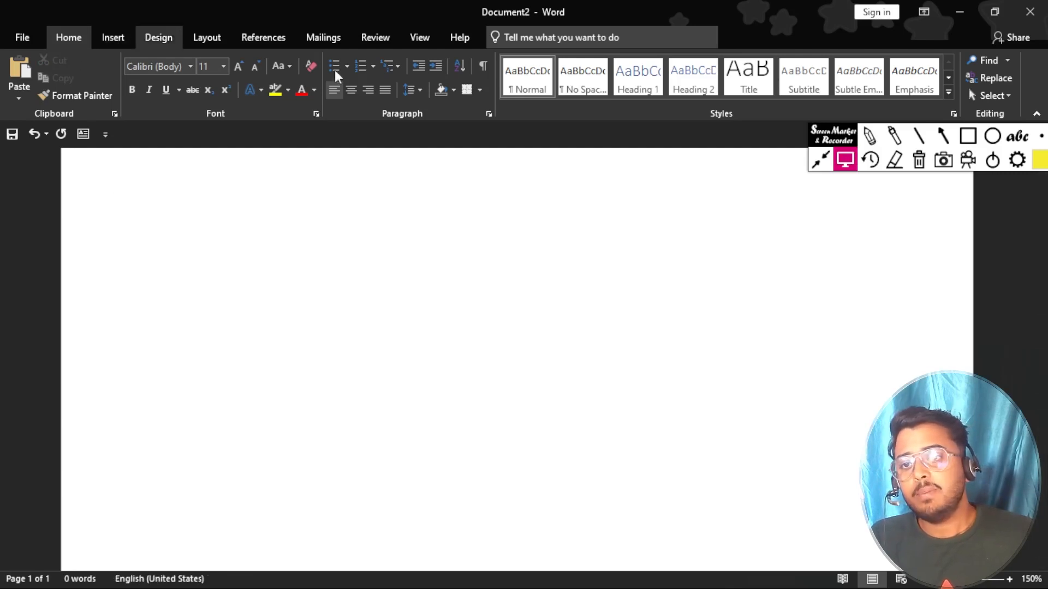
{"action": "left_click", "coordinate": [968, 136]}
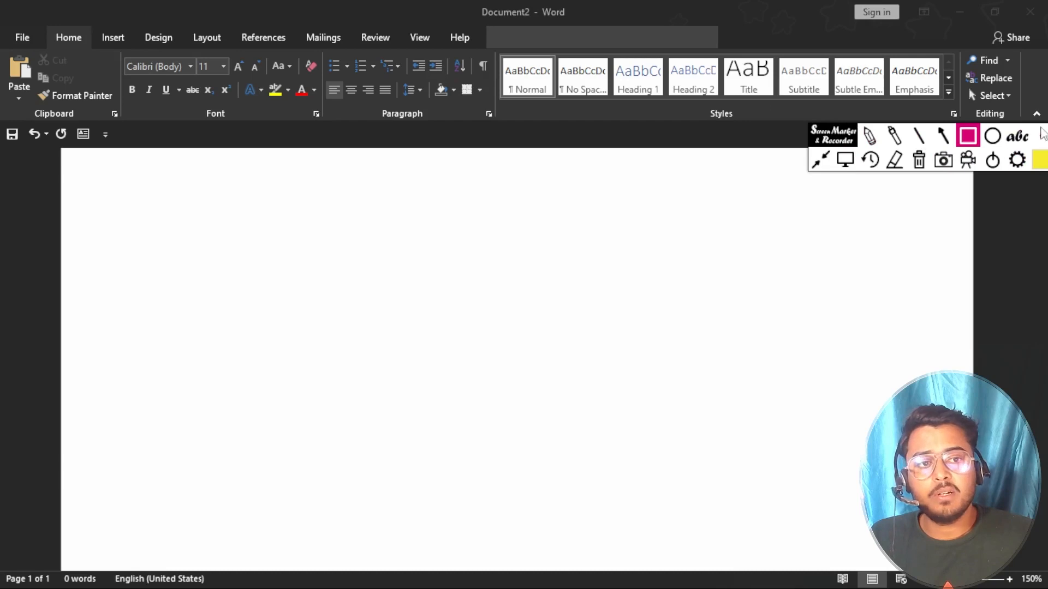
{"action": "left_click", "coordinate": [1042, 136]}
{"action": "left_click", "coordinate": [890, 147]}
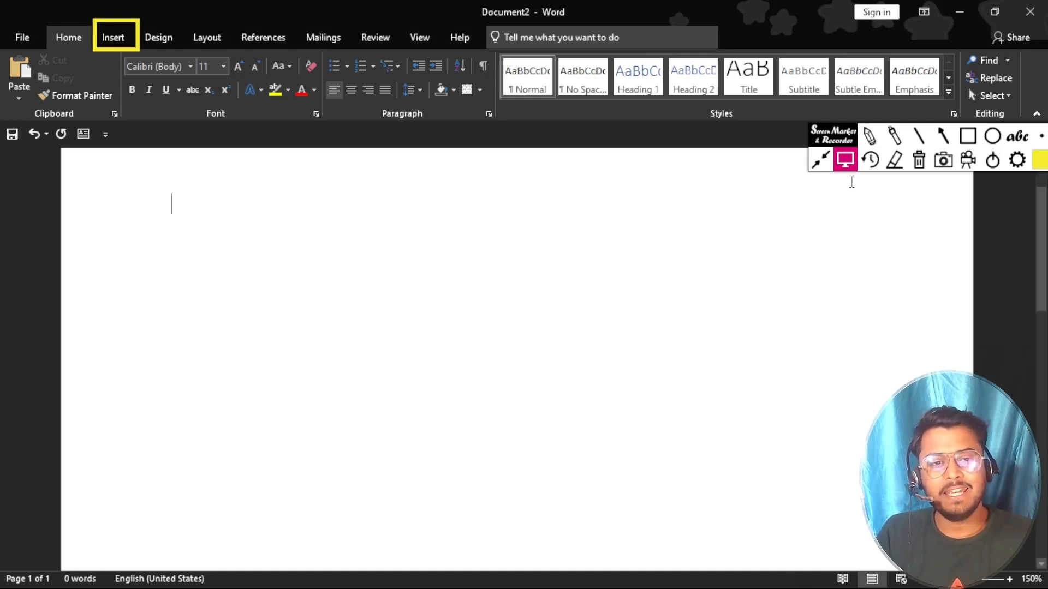
Step: Show the Insert tab and set the screen annotation tool to draw rectangles
{"action": "left_click", "coordinate": [840, 164]}
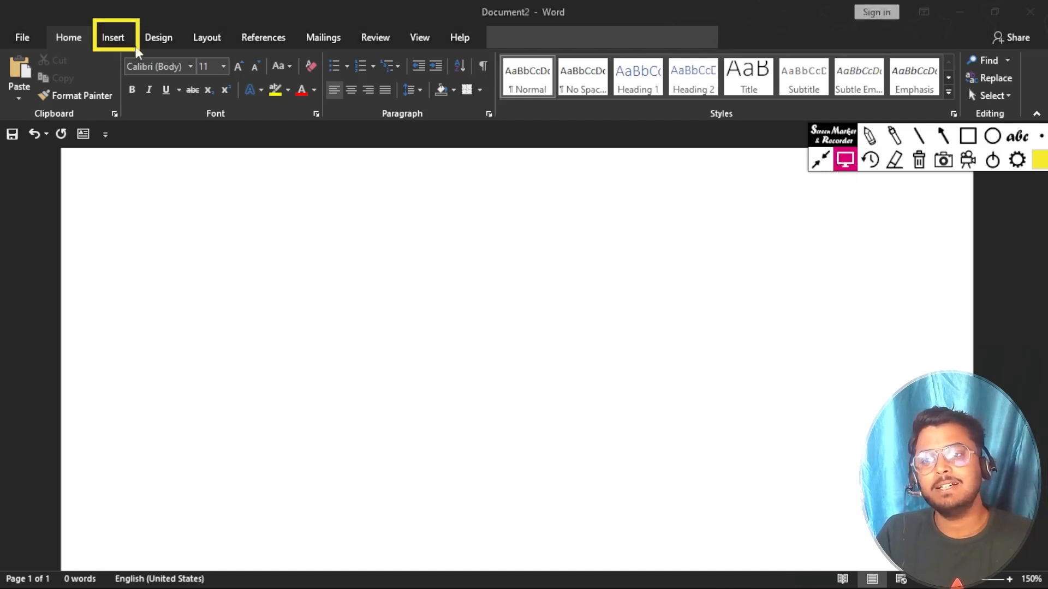
{"action": "left_click", "coordinate": [114, 38]}
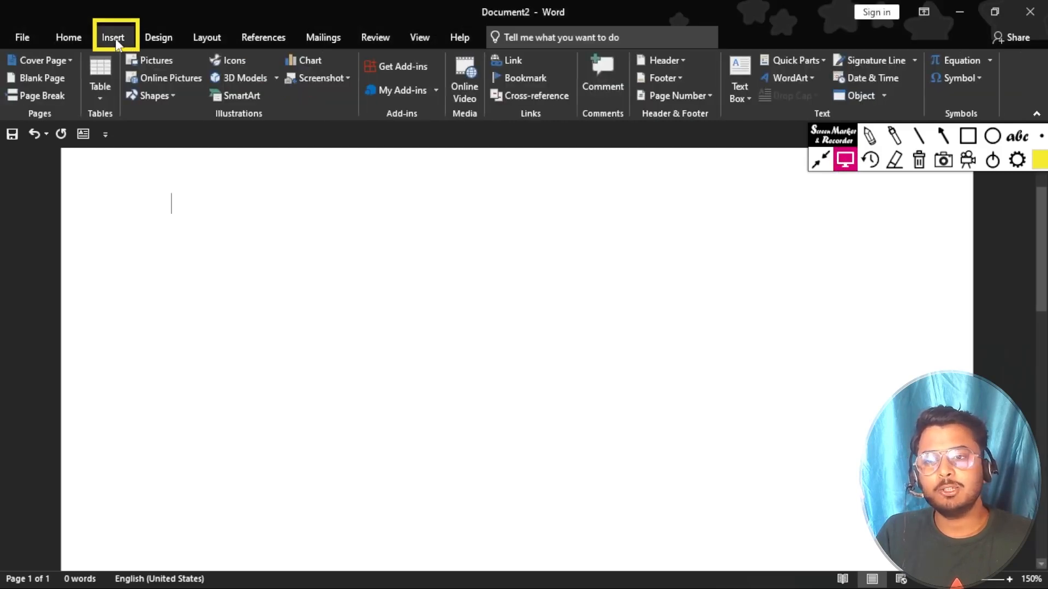
{"action": "left_click", "coordinate": [1038, 136]}
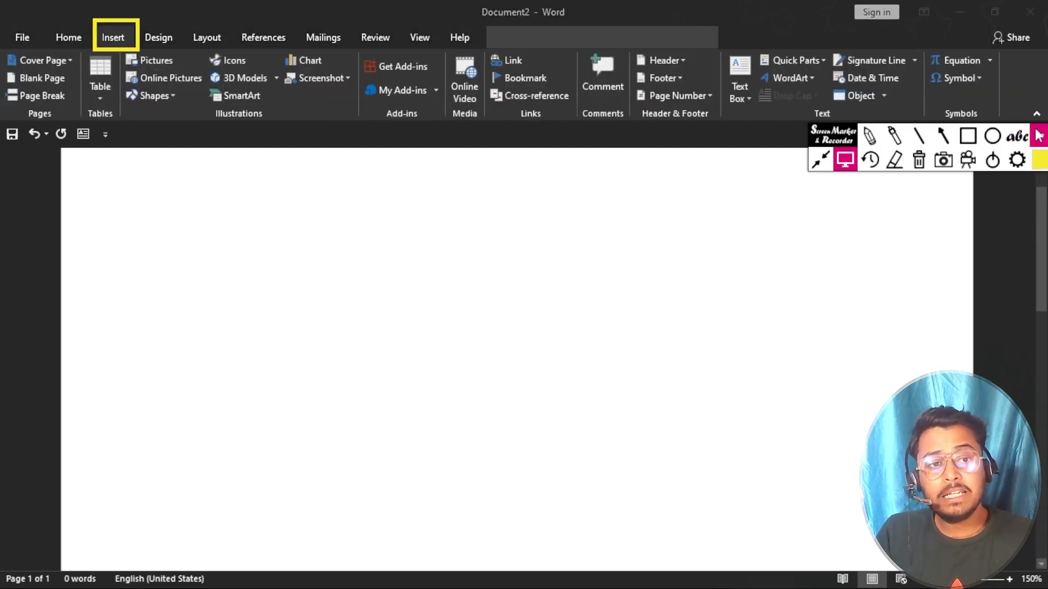
{"action": "left_click_drag", "start_coordinate": [836, 138], "coordinate": [868, 214]}
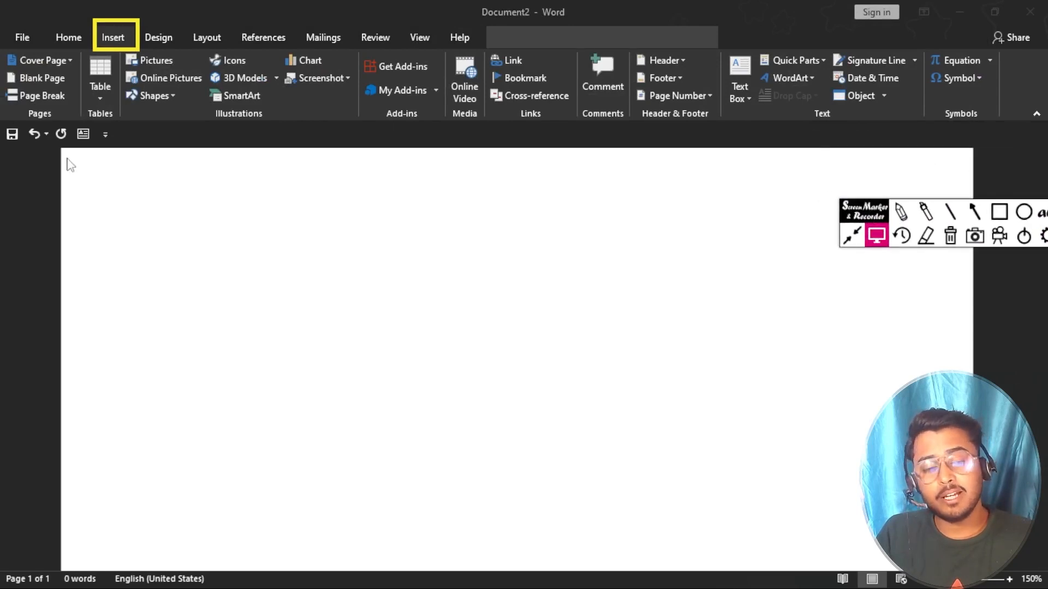
{"action": "left_click", "coordinate": [1000, 212]}
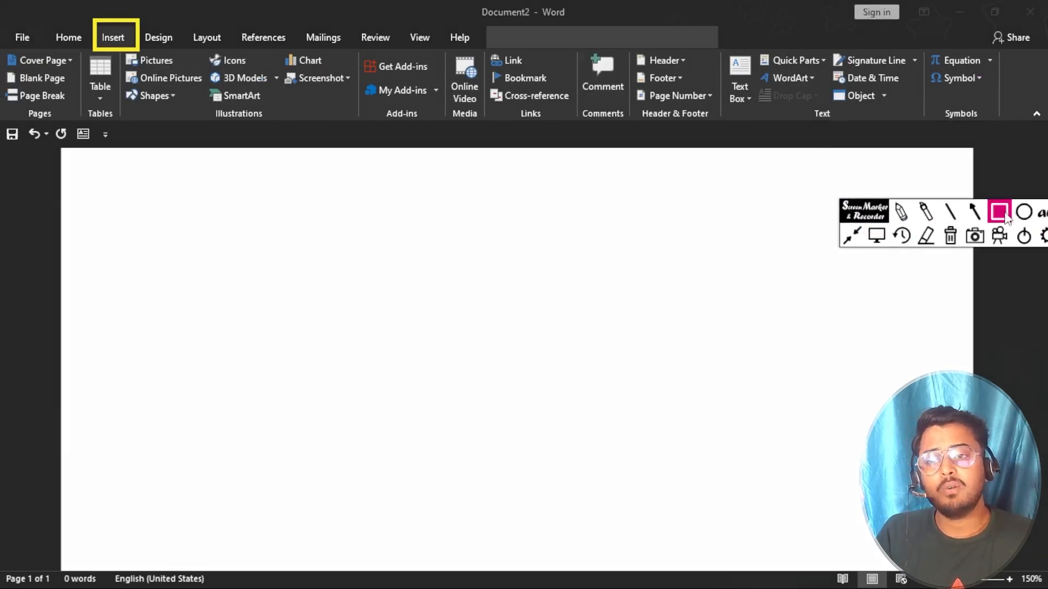
Step: Outline the Pages, Tables, Illustrations, Add-ins, Media and Links groups with rectangles
{"action": "left_click_drag", "start_coordinate": [3, 51], "coordinate": [72, 123]}
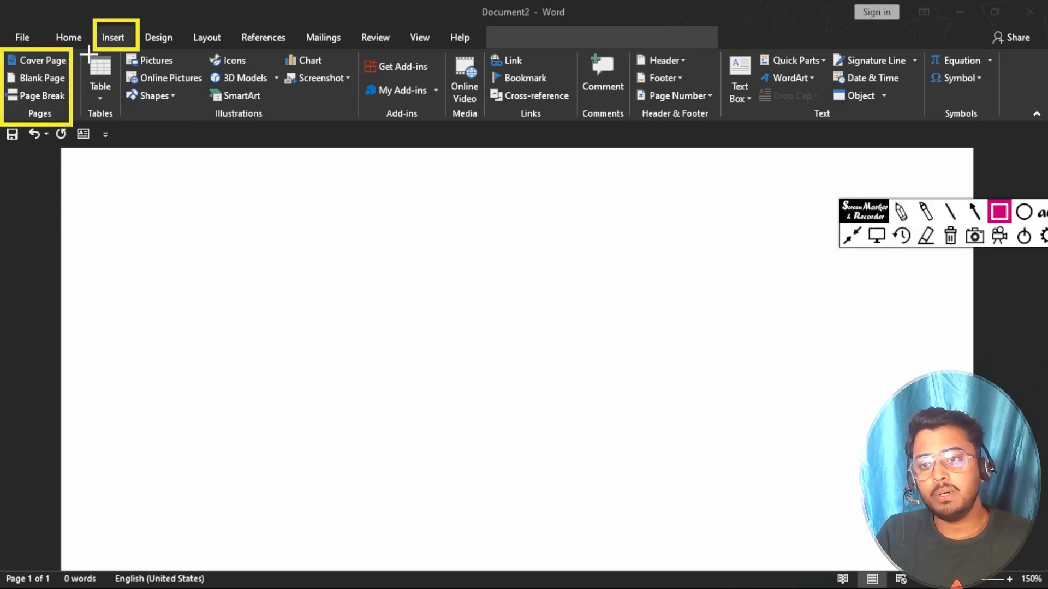
{"action": "left_click_drag", "start_coordinate": [82, 49], "coordinate": [116, 130]}
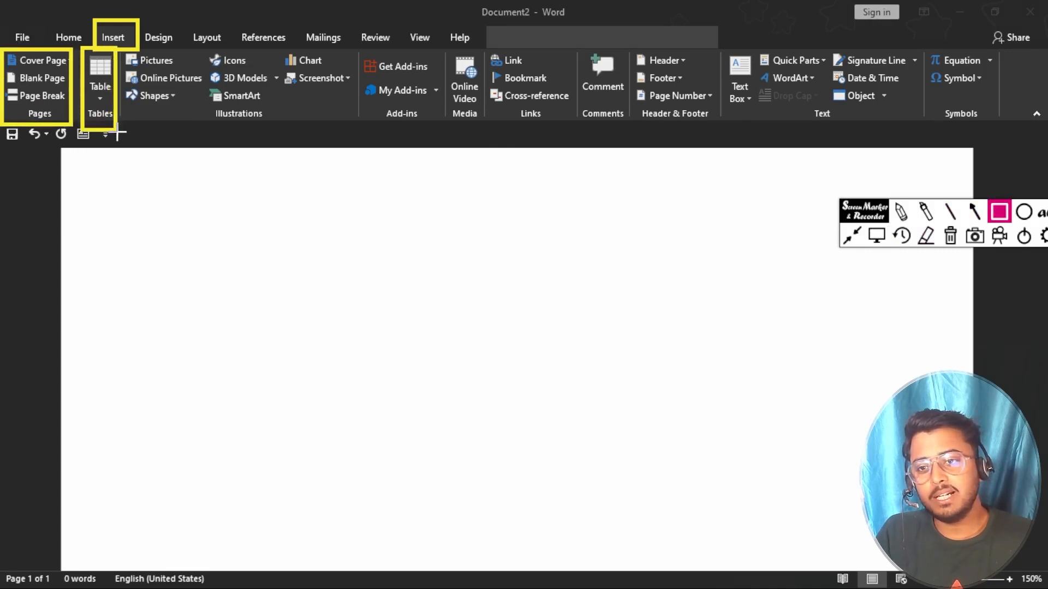
{"action": "mouse_move", "coordinate": [127, 46]}
{"action": "left_mouse_down"}
{"action": "mouse_move", "coordinate": [170, 113]}
{"action": "mouse_move", "coordinate": [351, 128]}
{"action": "left_mouse_up"}
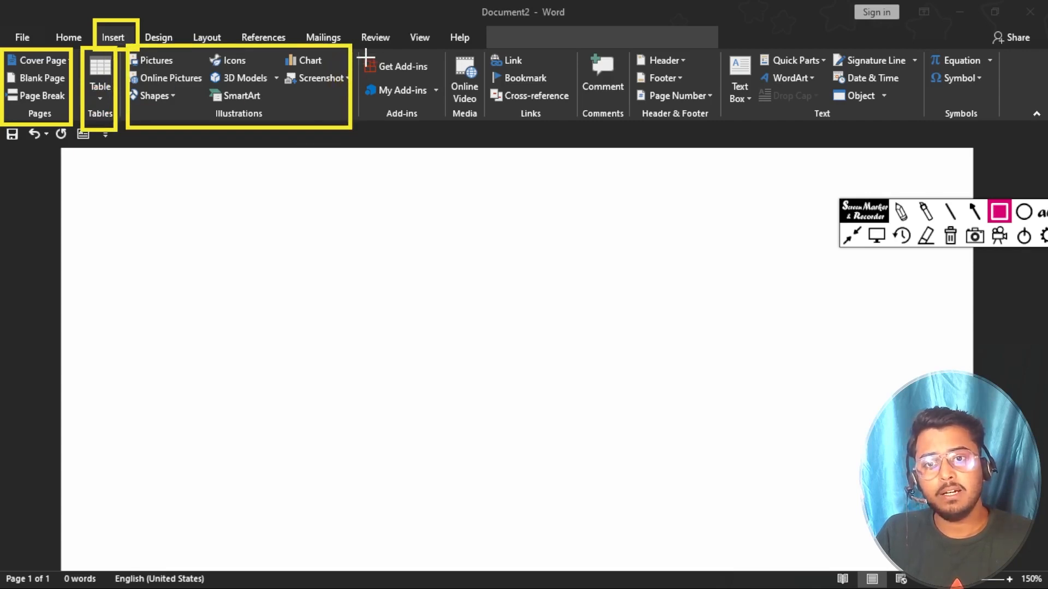
{"action": "mouse_move", "coordinate": [364, 43]}
{"action": "left_mouse_down"}
{"action": "mouse_move", "coordinate": [432, 145]}
{"action": "mouse_move", "coordinate": [451, 133]}
{"action": "mouse_move", "coordinate": [442, 132]}
{"action": "left_mouse_up"}
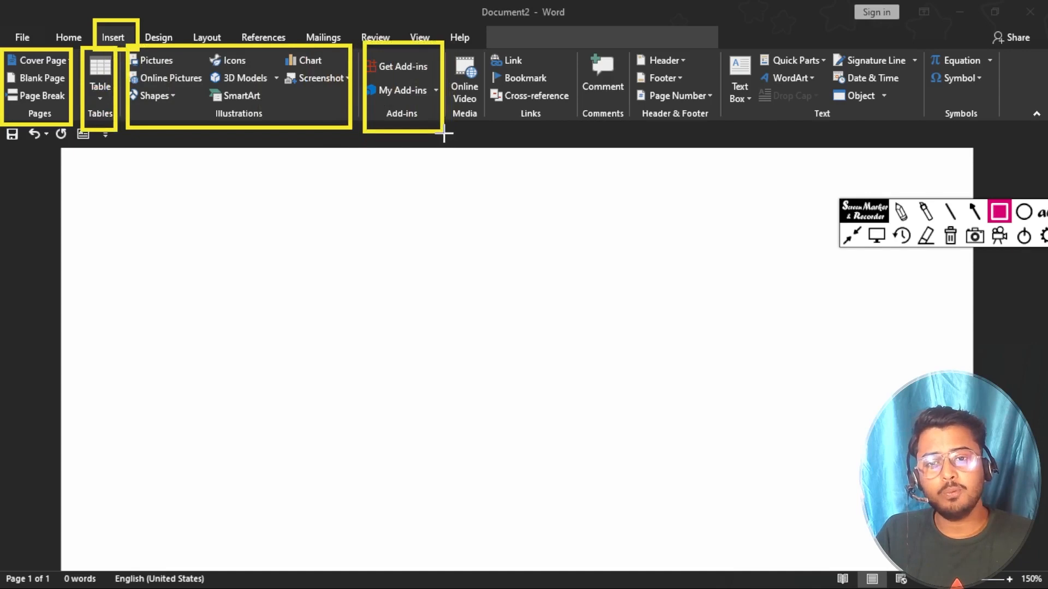
{"action": "left_click_drag", "start_coordinate": [450, 42], "coordinate": [486, 134]}
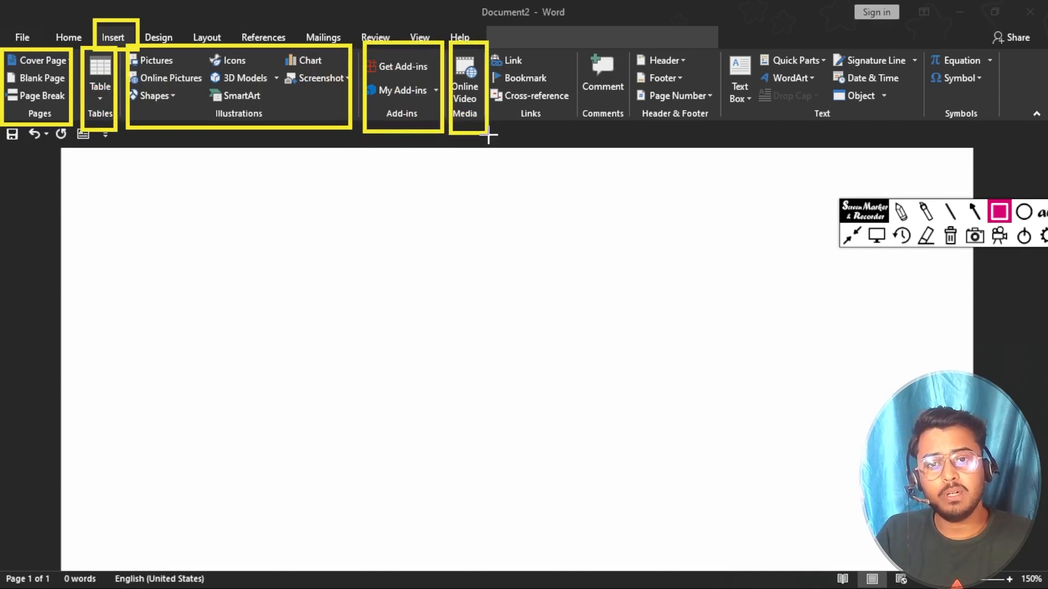
{"action": "mouse_move", "coordinate": [489, 44]}
{"action": "left_mouse_down"}
{"action": "mouse_move", "coordinate": [546, 127]}
{"action": "mouse_move", "coordinate": [561, 129]}
{"action": "left_mouse_up"}
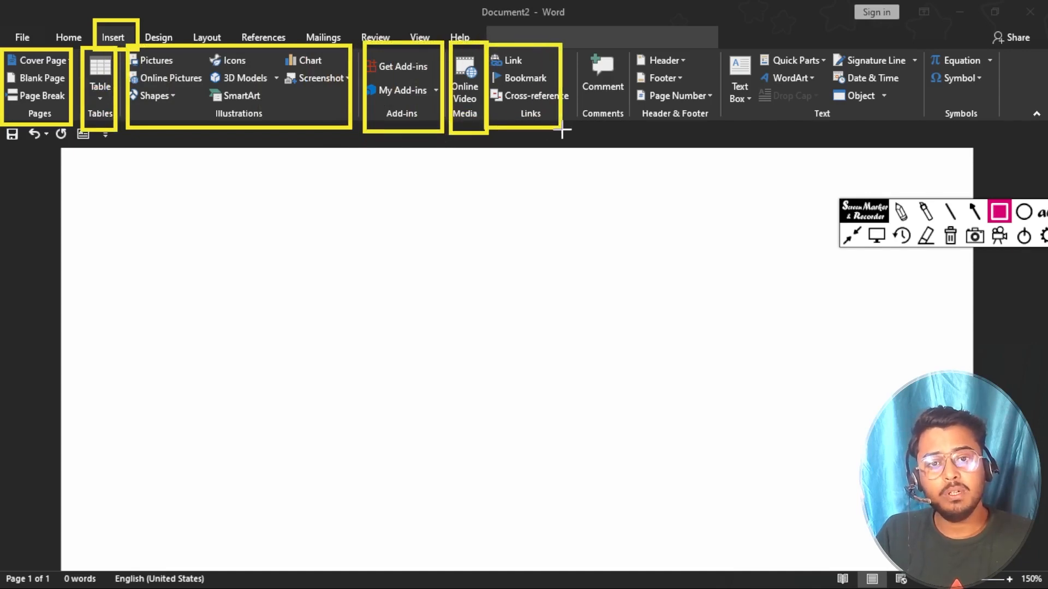
Step: Outline the Comments, Header & Footer, Text and Symbols groups, then clear all annotations
{"action": "left_click_drag", "start_coordinate": [578, 47], "coordinate": [631, 135]}
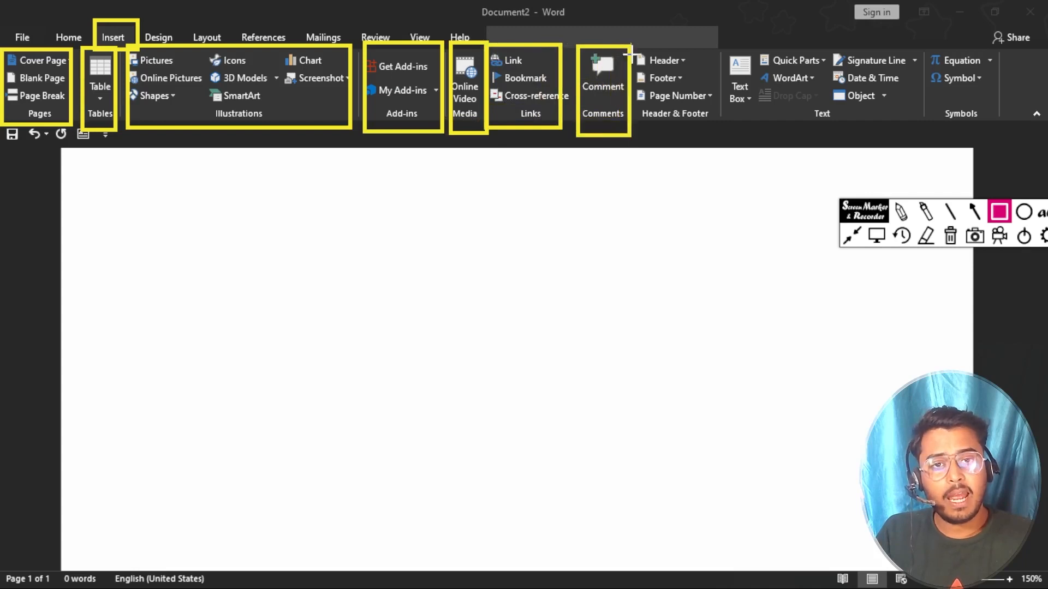
{"action": "mouse_move", "coordinate": [632, 44]}
{"action": "left_mouse_down"}
{"action": "mouse_move", "coordinate": [719, 143]}
{"action": "mouse_move", "coordinate": [714, 129]}
{"action": "left_mouse_up"}
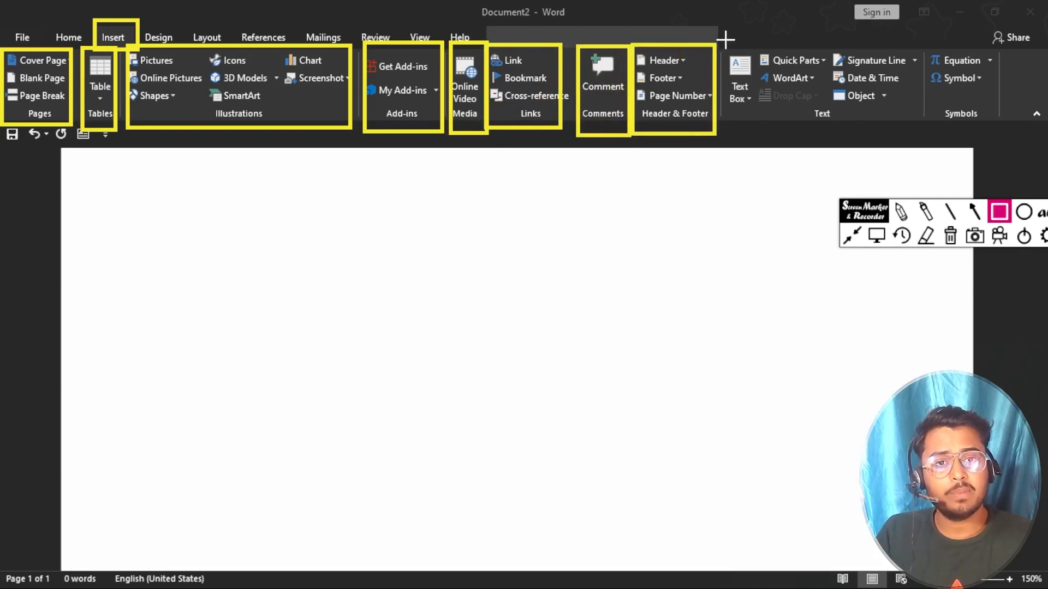
{"action": "mouse_move", "coordinate": [723, 43]}
{"action": "left_mouse_down"}
{"action": "mouse_move", "coordinate": [906, 132]}
{"action": "mouse_move", "coordinate": [927, 129]}
{"action": "left_mouse_up"}
{"action": "mouse_move", "coordinate": [929, 45]}
{"action": "left_mouse_down"}
{"action": "mouse_move", "coordinate": [964, 116]}
{"action": "mouse_move", "coordinate": [995, 119]}
{"action": "left_mouse_up"}
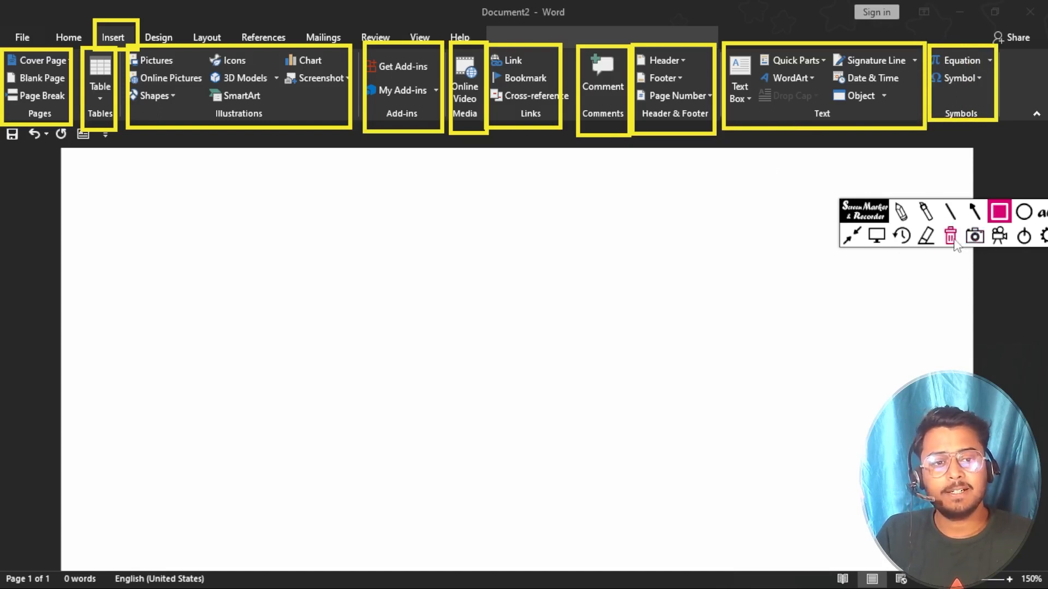
{"action": "left_click", "coordinate": [951, 237]}
{"action": "left_click", "coordinate": [876, 236]}
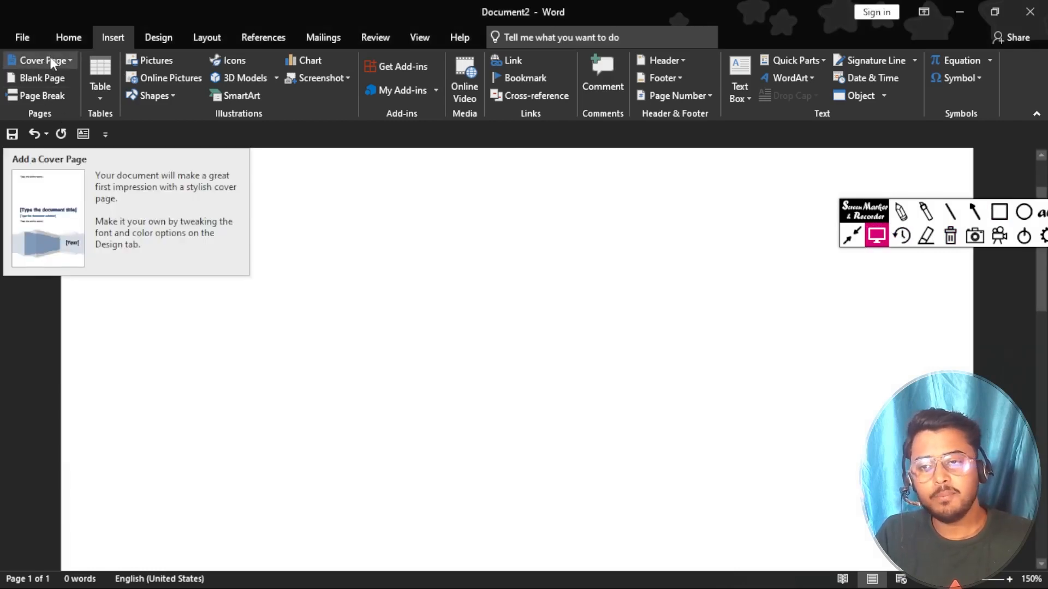
{"action": "left_click", "coordinate": [65, 60]}
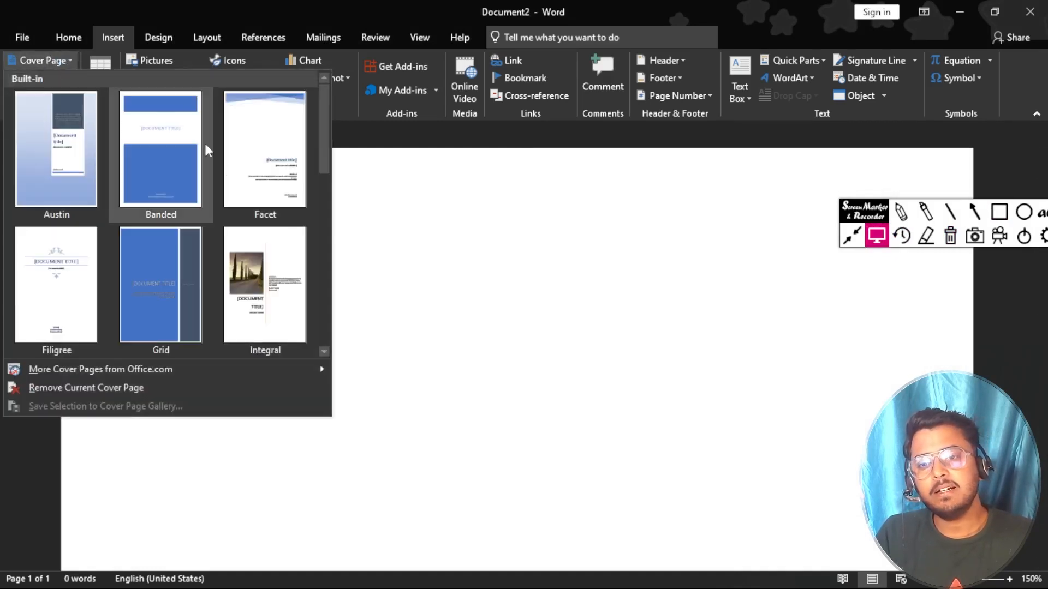
{"action": "left_click_drag", "start_coordinate": [325, 143], "coordinate": [325, 204]}
{"action": "left_click", "coordinate": [420, 210]}
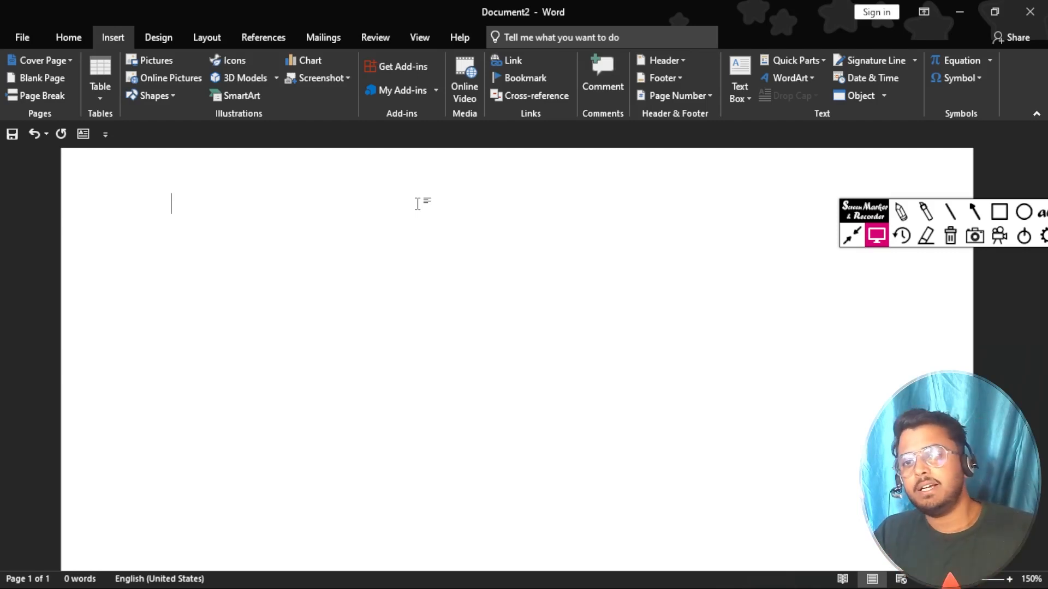
Step: Insert the Austin cover page from the Built-in gallery and scroll through both pages
{"action": "left_click", "coordinate": [69, 61]}
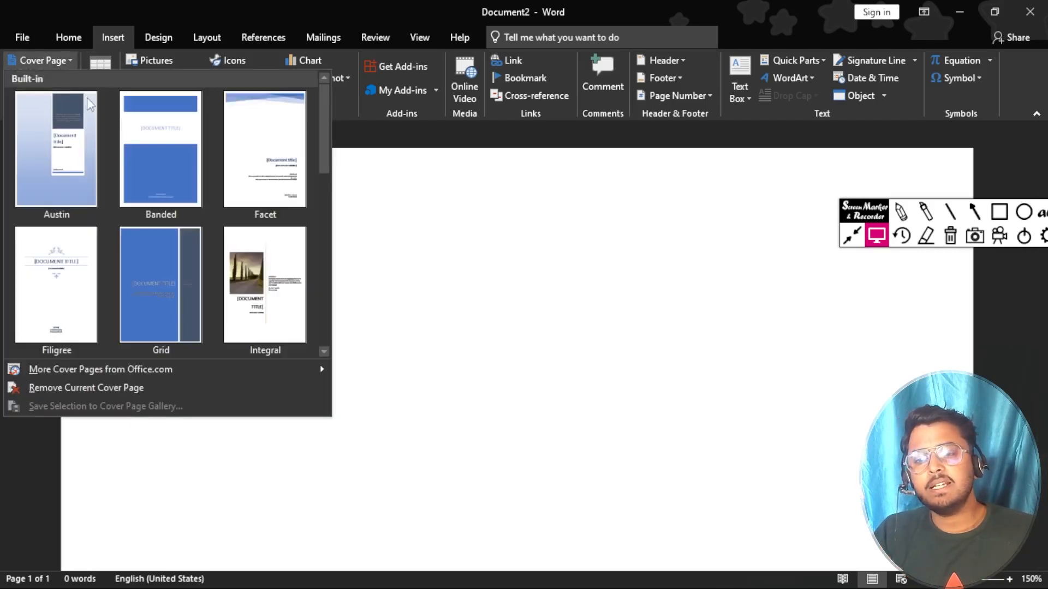
{"action": "left_click_drag", "start_coordinate": [325, 135], "coordinate": [329, 85]}
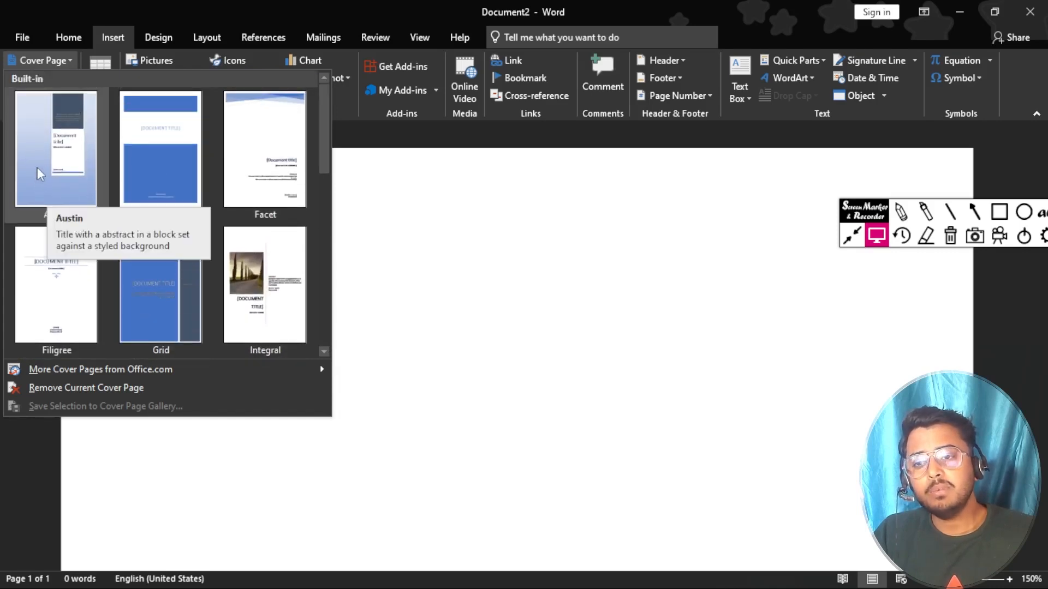
{"action": "left_click", "coordinate": [60, 157]}
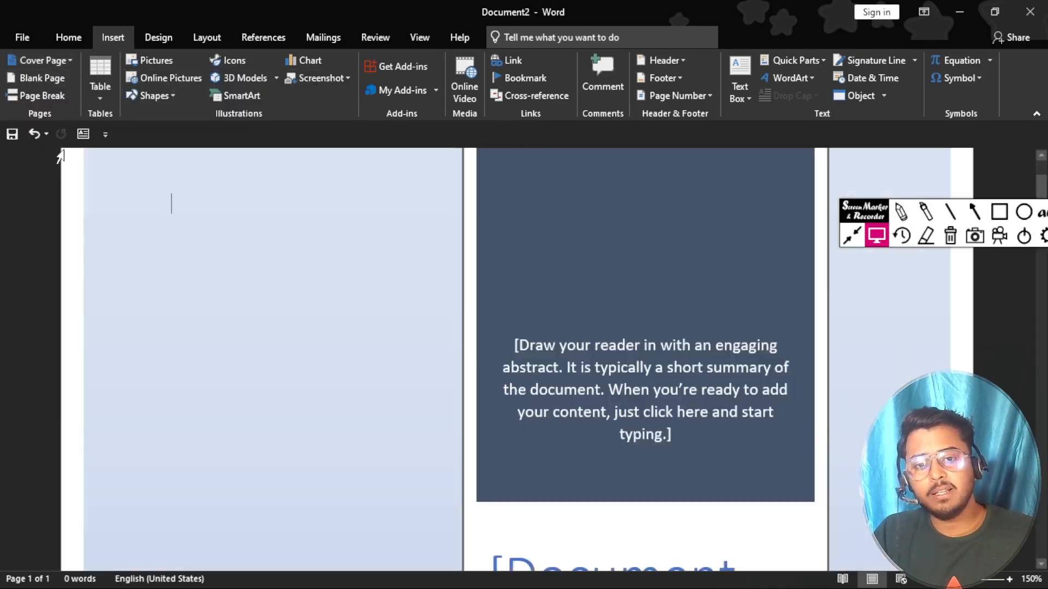
{"action": "scroll", "coordinate": [496, 382], "scroll_direction": "up", "scroll_amount": 2}
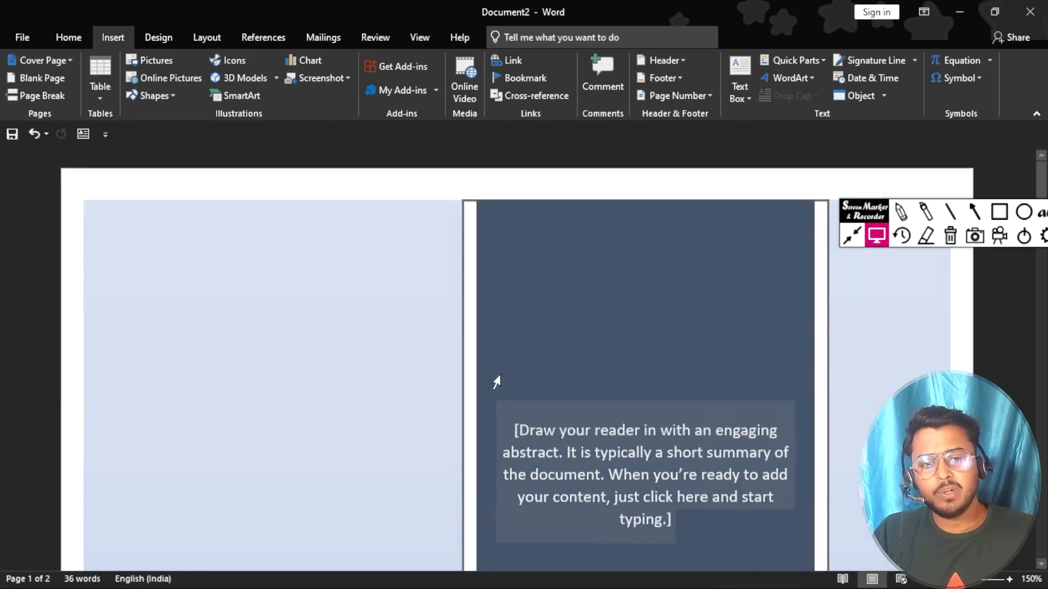
{"action": "scroll", "coordinate": [496, 381], "scroll_direction": "down", "scroll_amount": 3}
{"action": "scroll", "coordinate": [496, 382], "scroll_direction": "up", "scroll_amount": 2}
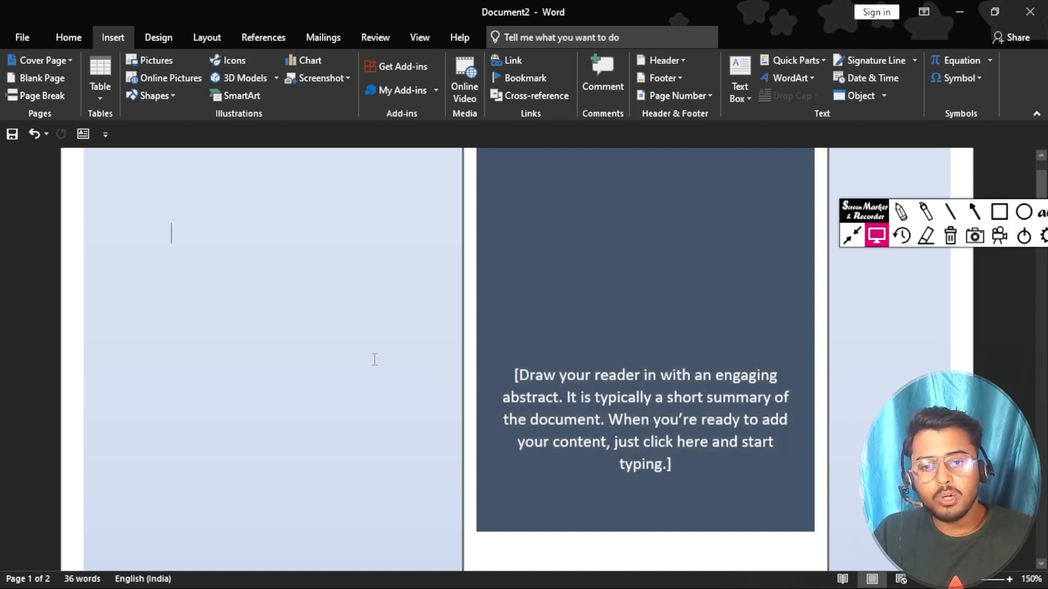
{"action": "scroll", "coordinate": [371, 358], "scroll_direction": "down", "scroll_amount": 5, "text": "ctrl"}
{"action": "scroll", "coordinate": [375, 359], "scroll_direction": "down", "scroll_amount": 5, "text": "ctrl"}
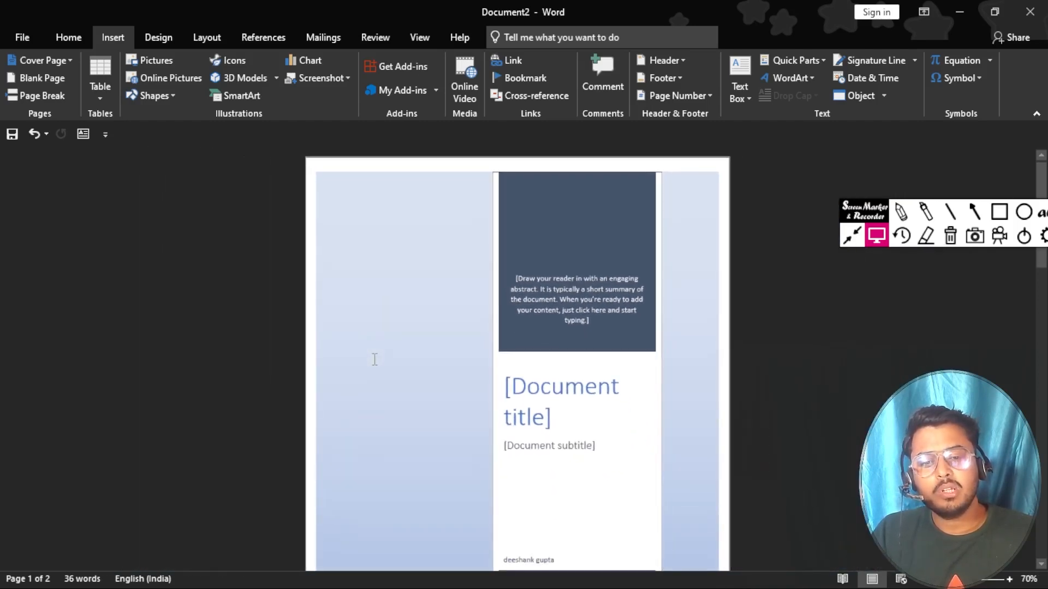
{"action": "scroll", "coordinate": [373, 359], "scroll_direction": "up", "scroll_amount": 7, "text": "ctrl"}
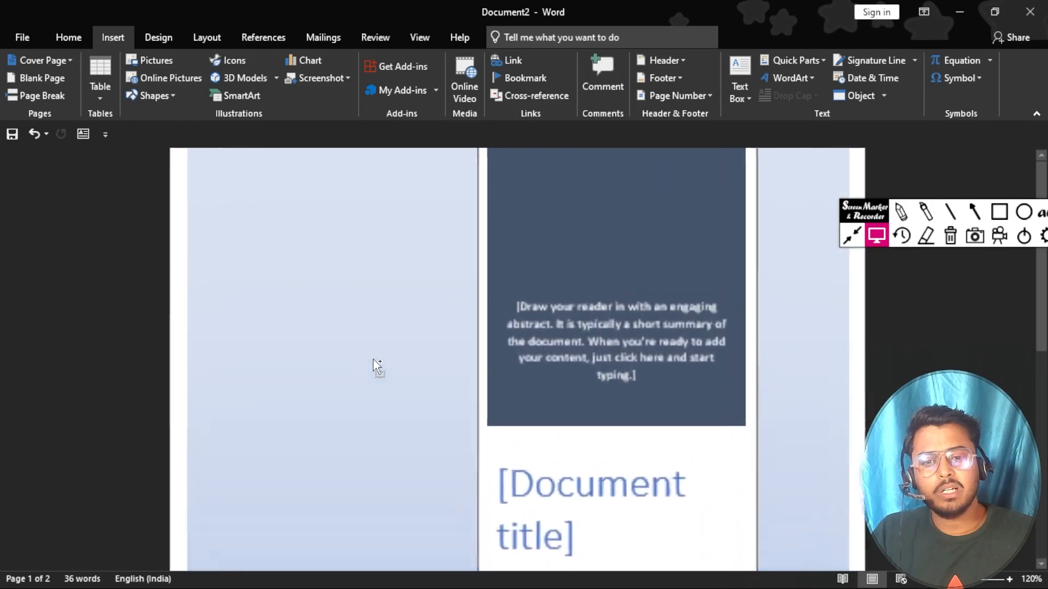
{"action": "scroll", "coordinate": [374, 359], "scroll_direction": "up", "scroll_amount": 2, "text": "ctrl"}
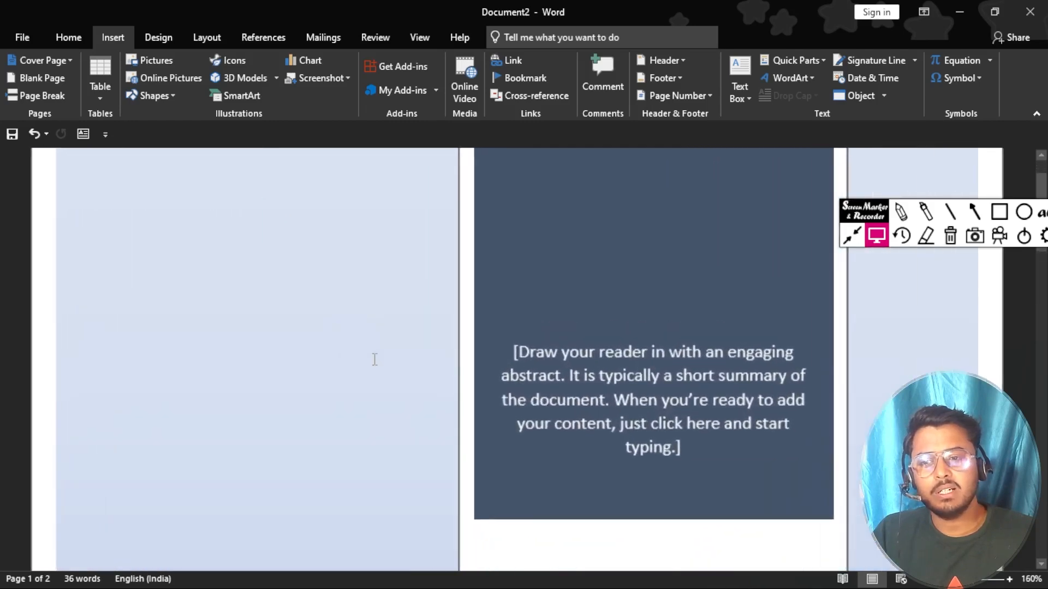
{"action": "scroll", "coordinate": [585, 321], "scroll_direction": "up", "scroll_amount": 1}
{"action": "scroll", "coordinate": [585, 321], "scroll_direction": "down", "scroll_amount": 3}
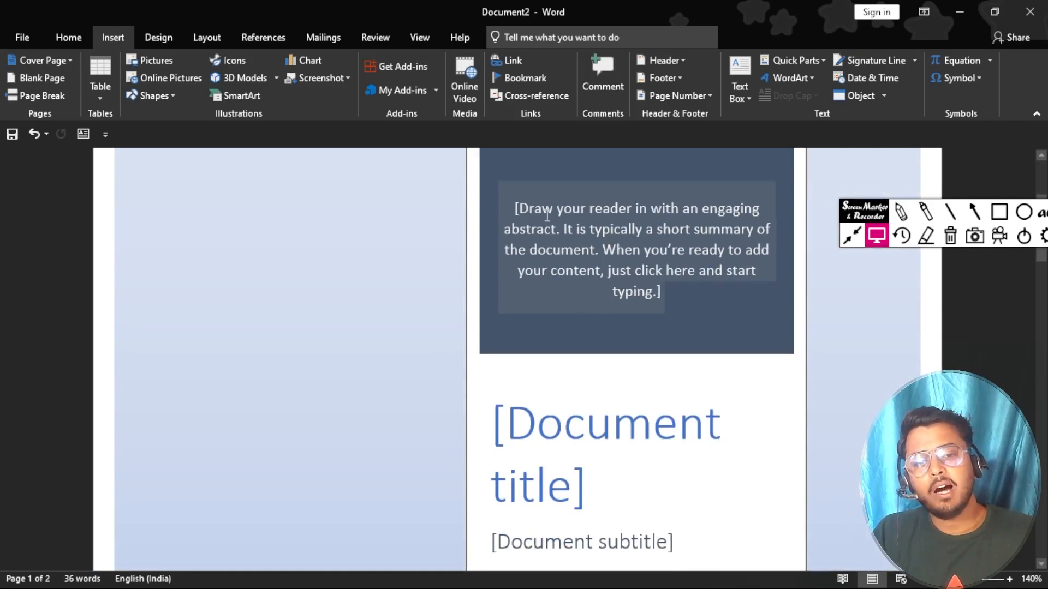
Step: Replace the cover page title placeholder with 'BASIC COMPUTER COURSE'
{"action": "left_click", "coordinate": [660, 234]}
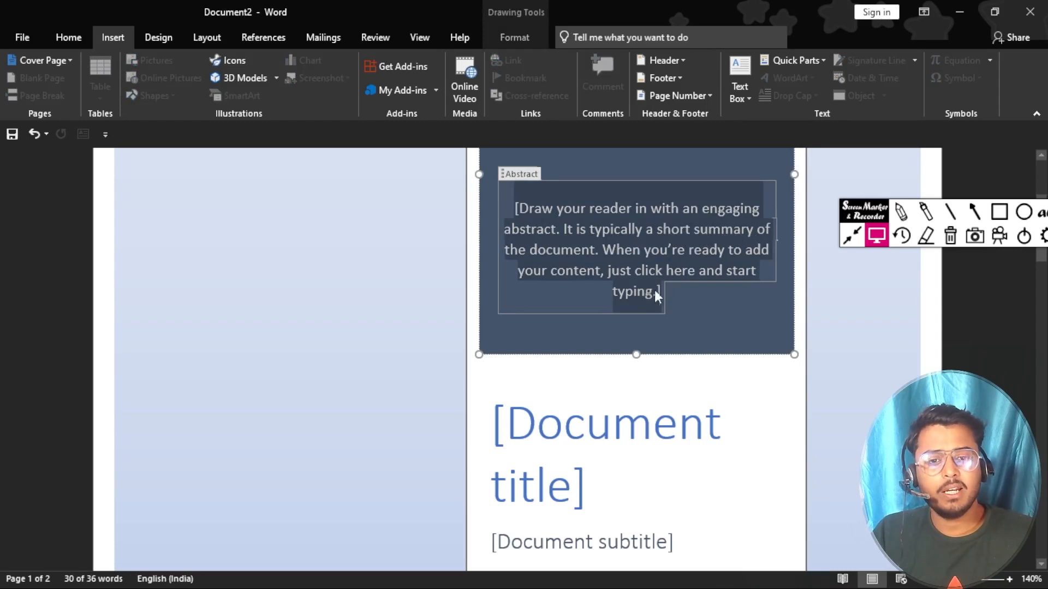
{"action": "scroll", "coordinate": [627, 247], "scroll_direction": "down", "scroll_amount": 4}
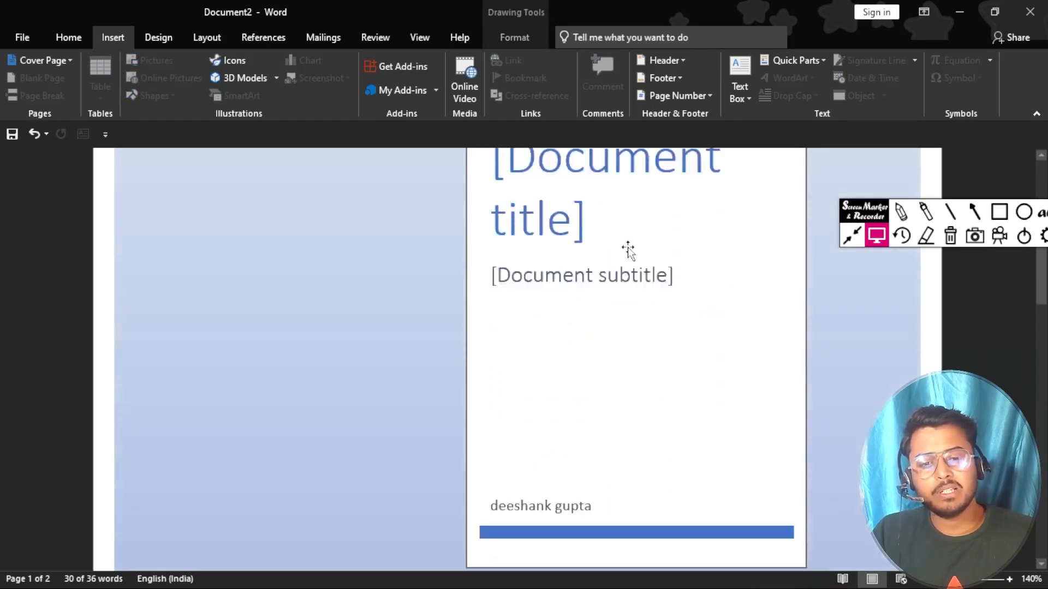
{"action": "scroll", "coordinate": [609, 244], "scroll_direction": "up", "scroll_amount": 2}
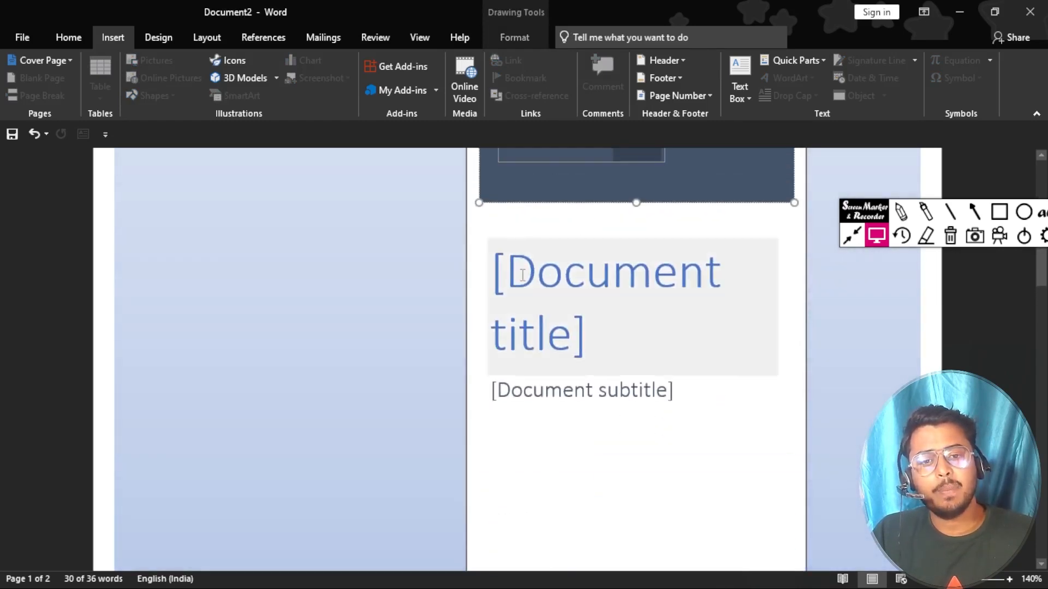
{"action": "left_click", "coordinate": [523, 275]}
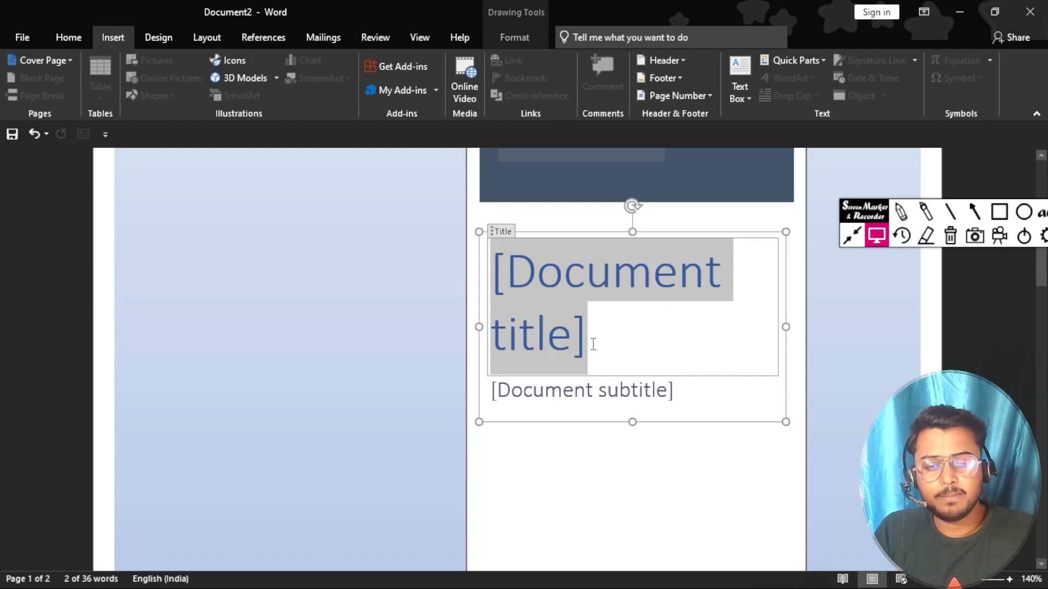
{"action": "key", "text": "BackSpace"}
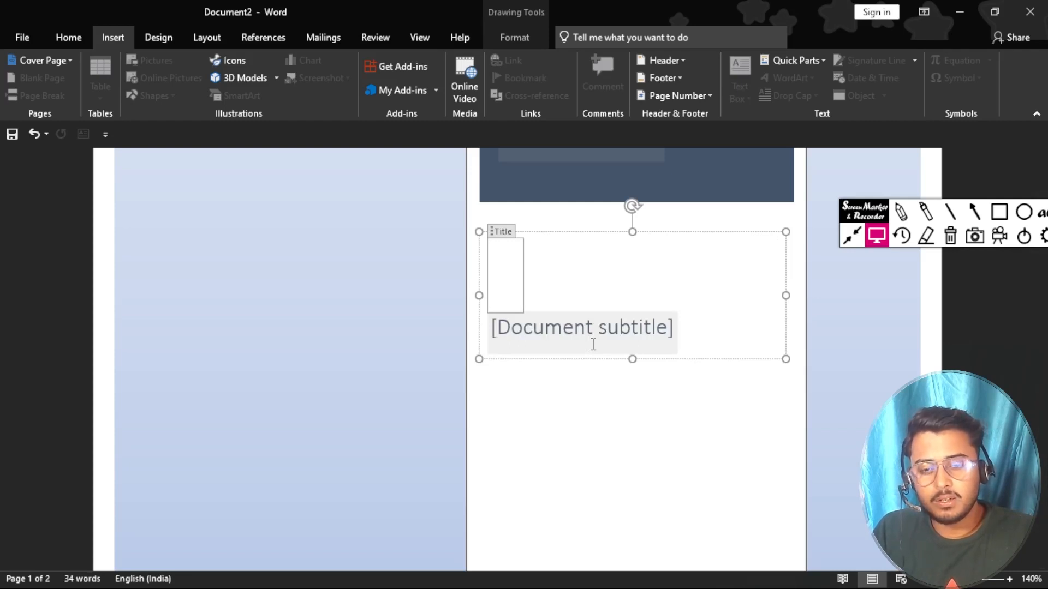
{"action": "type", "text": "ba"}
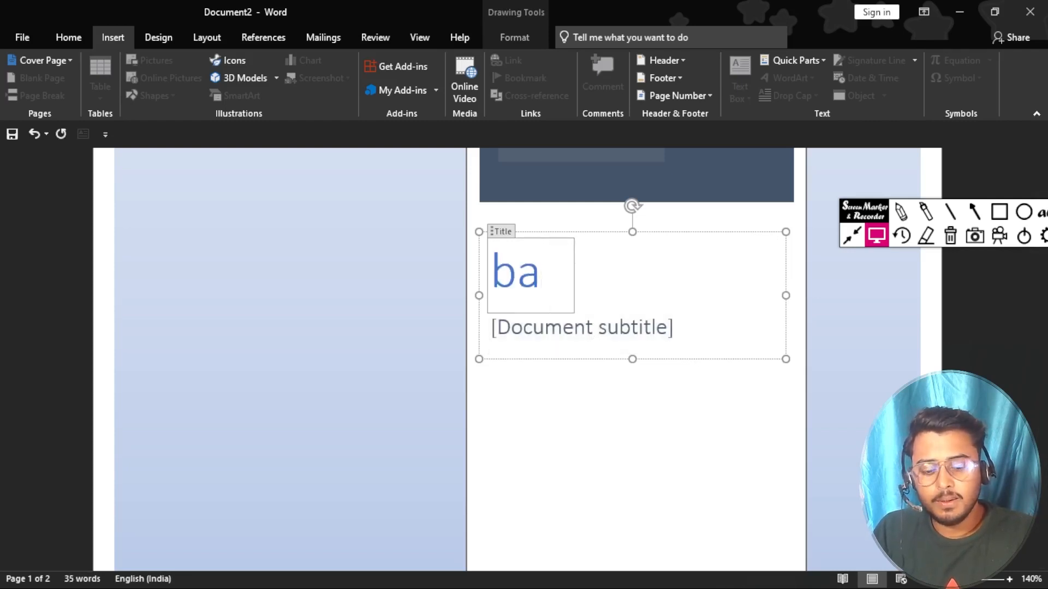
{"action": "key", "text": "BackSpace"}
{"action": "key", "text": "BackSpace"}
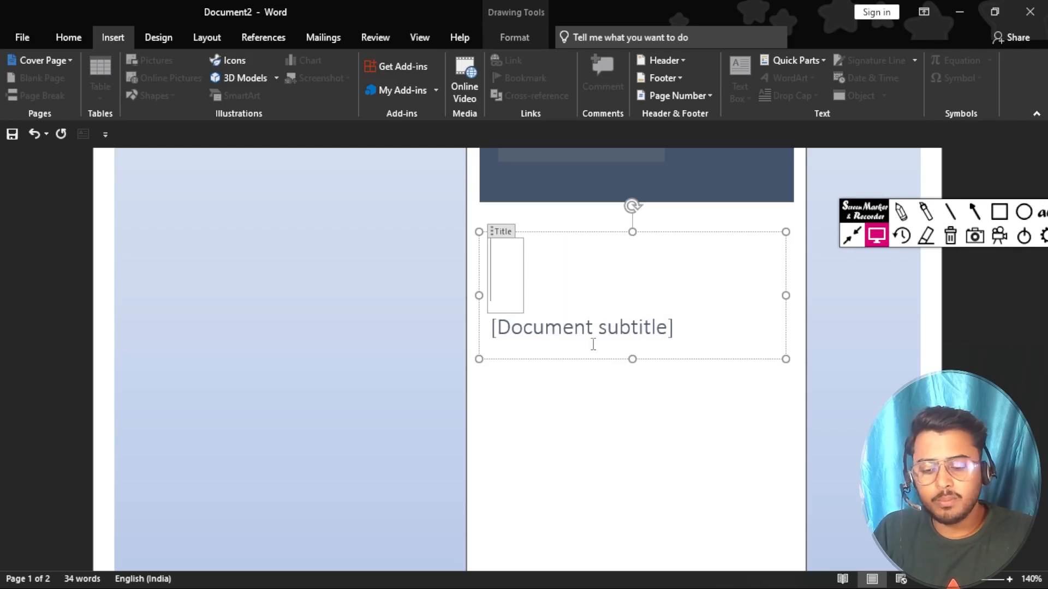
{"action": "type", "text": "BASIC"}
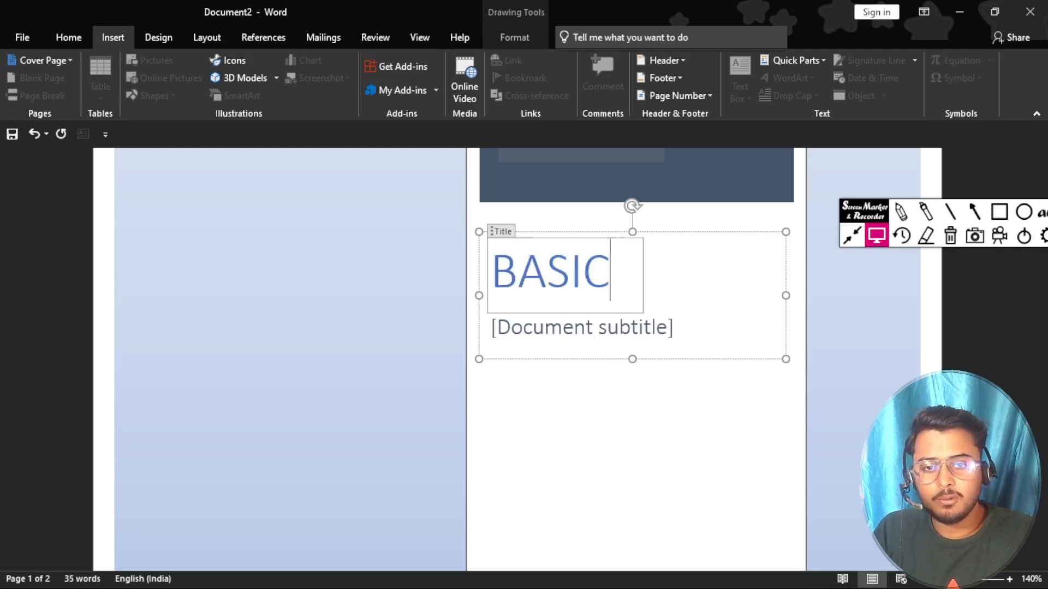
{"action": "type", "text": " COMPUT"}
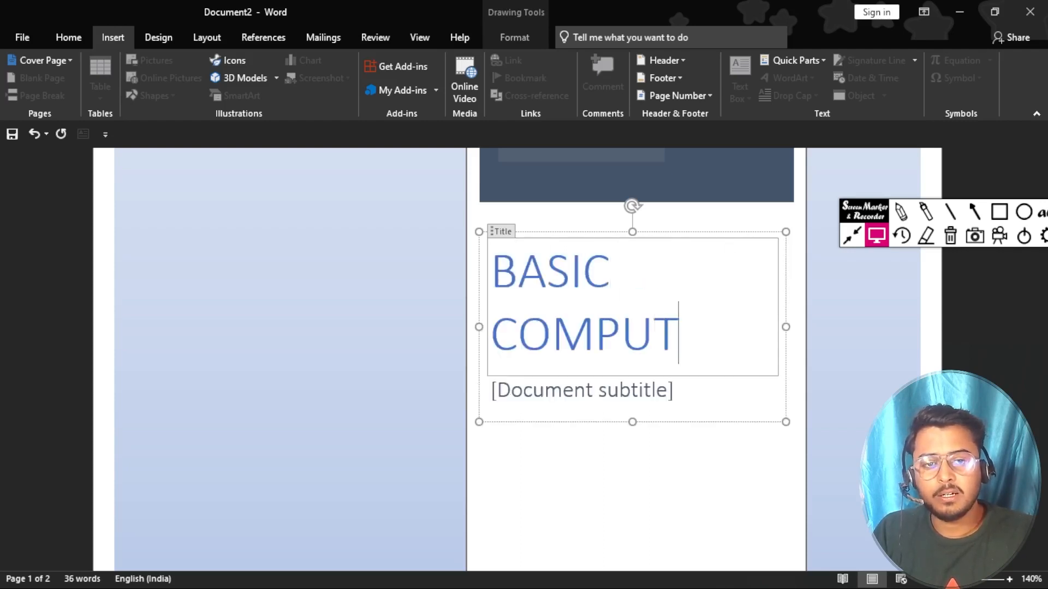
{"action": "type", "text": "ER COURSE"}
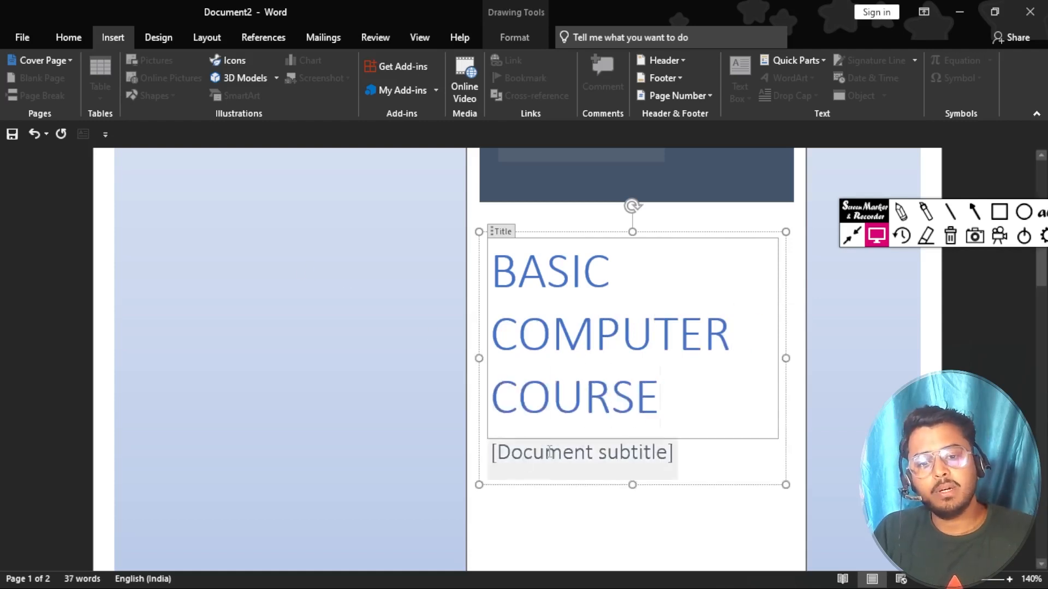
{"action": "scroll", "coordinate": [572, 402], "scroll_direction": "down", "scroll_amount": 1}
{"action": "left_click", "coordinate": [547, 413]}
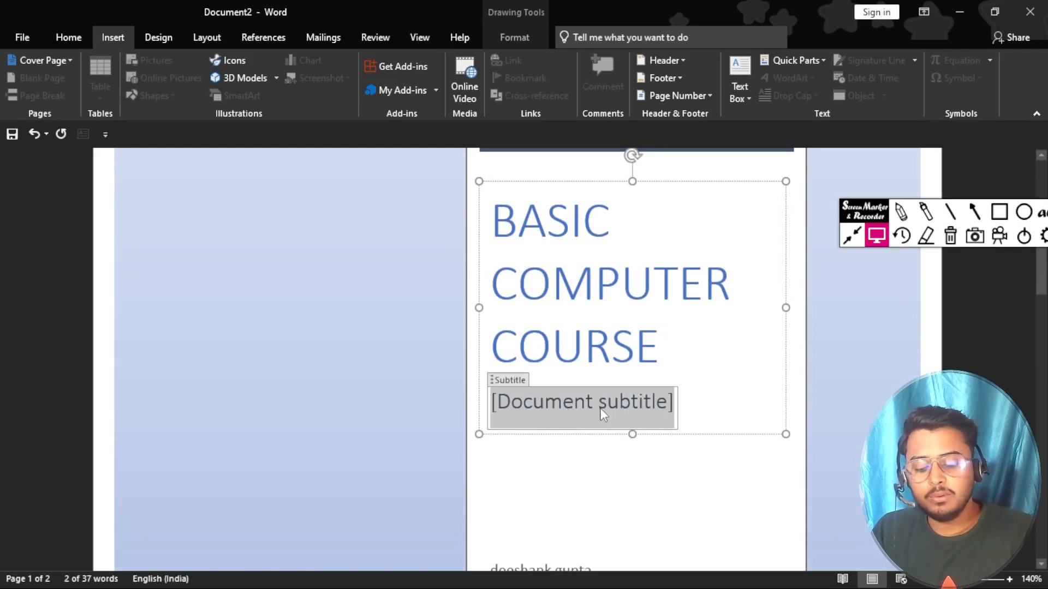
Step: Type 'MS OFFICE 2019' as the cover subtitle, correcting the mistyped letters
{"action": "type", "text": "MS O"}
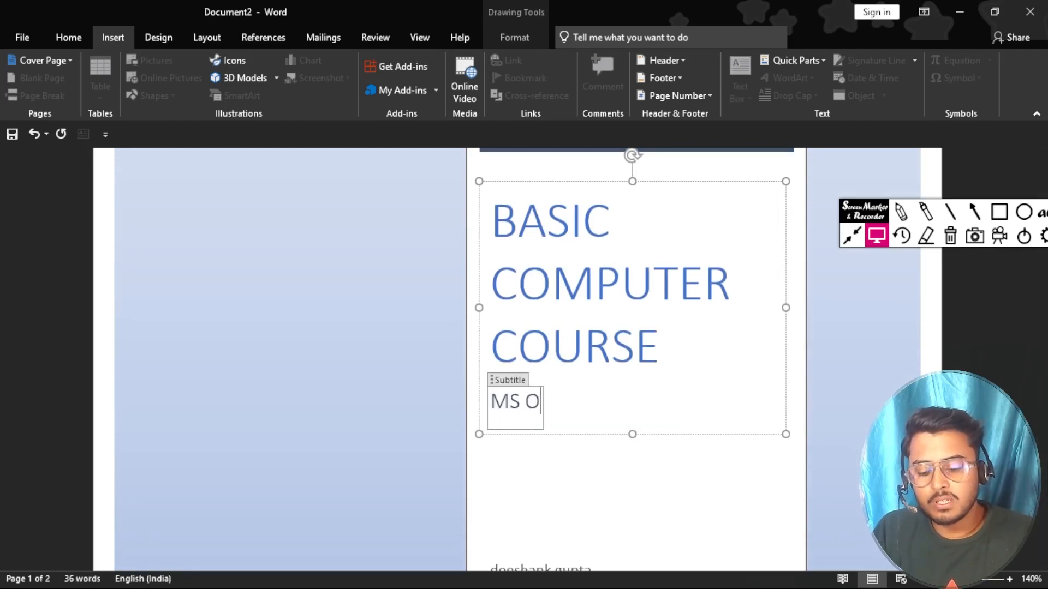
{"action": "type", "text": "OFIC"}
{"action": "key", "text": "BackSpace"}
{"action": "key", "text": "BackSpace"}
{"action": "key", "text": "BackSpace"}
{"action": "key", "text": "BackSpace"}
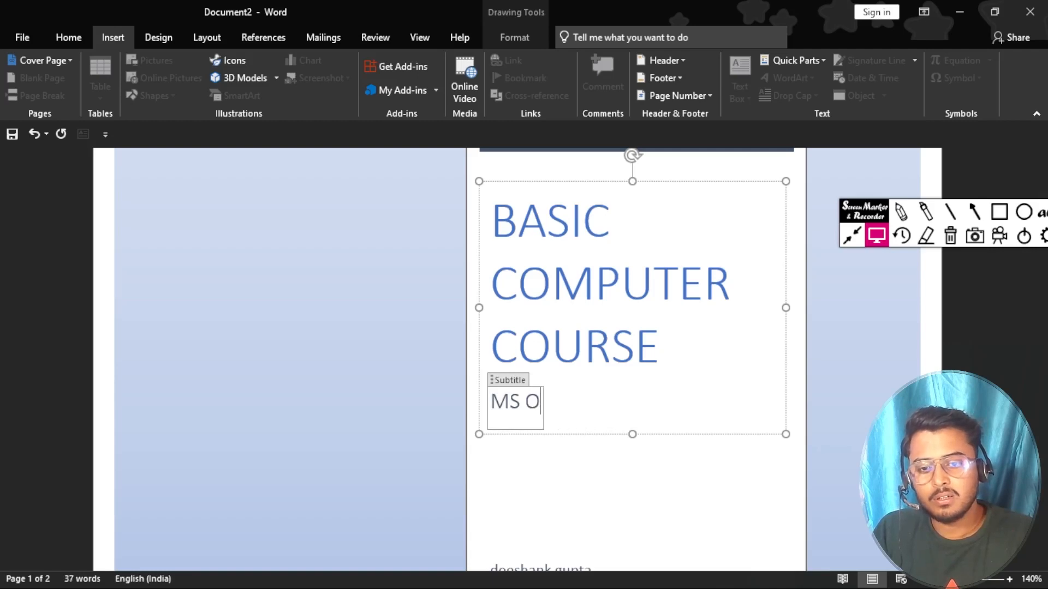
{"action": "type", "text": "FFICE"}
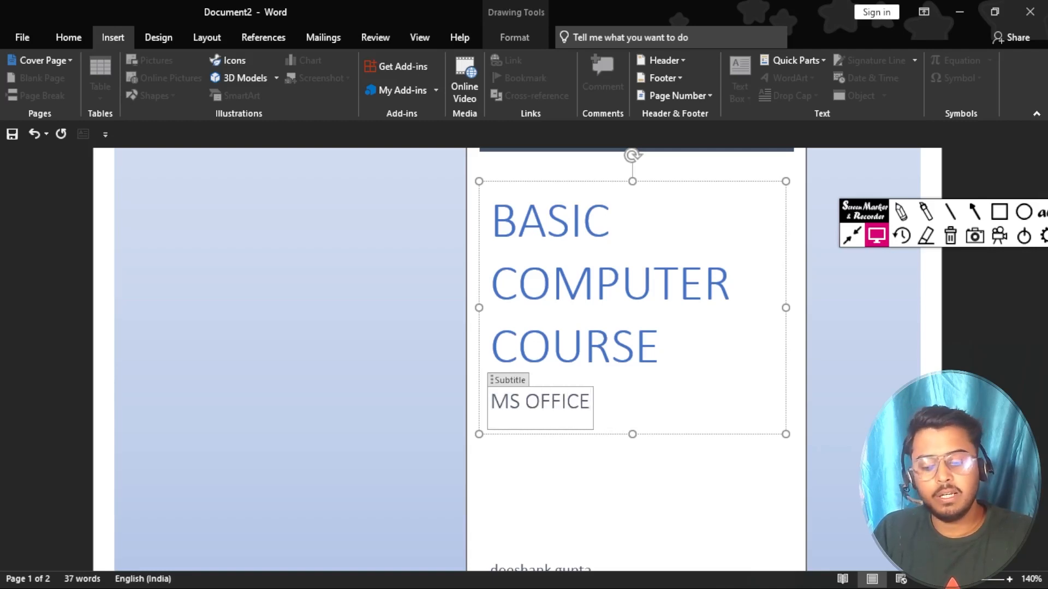
{"action": "type", "text": " 2019"}
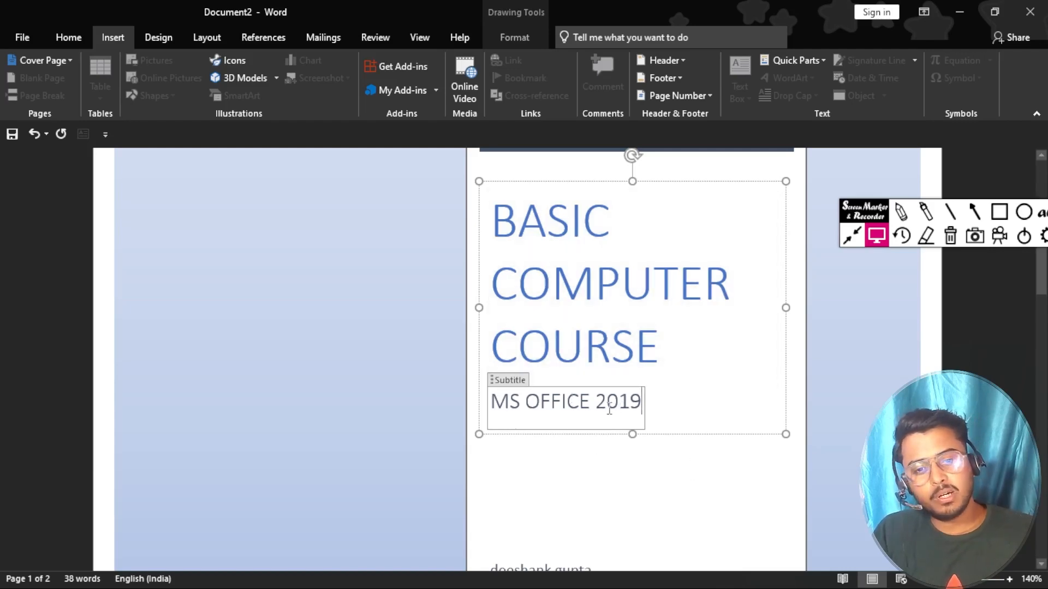
{"action": "scroll", "coordinate": [611, 409], "scroll_direction": "down", "scroll_amount": 1}
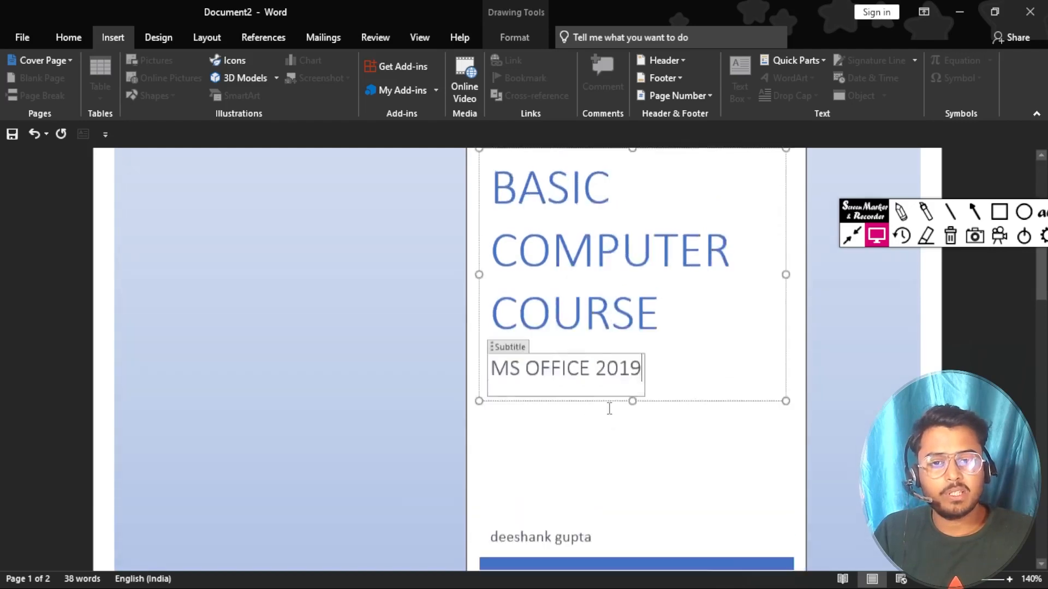
{"action": "scroll", "coordinate": [608, 409], "scroll_direction": "up", "scroll_amount": 5}
Step: Start the abstract with 'THIS BOOK HELP FOR UNDERSTANDING VARIOUS SKILL REGARDING MS OFFICE'
{"action": "left_click", "coordinate": [596, 308]}
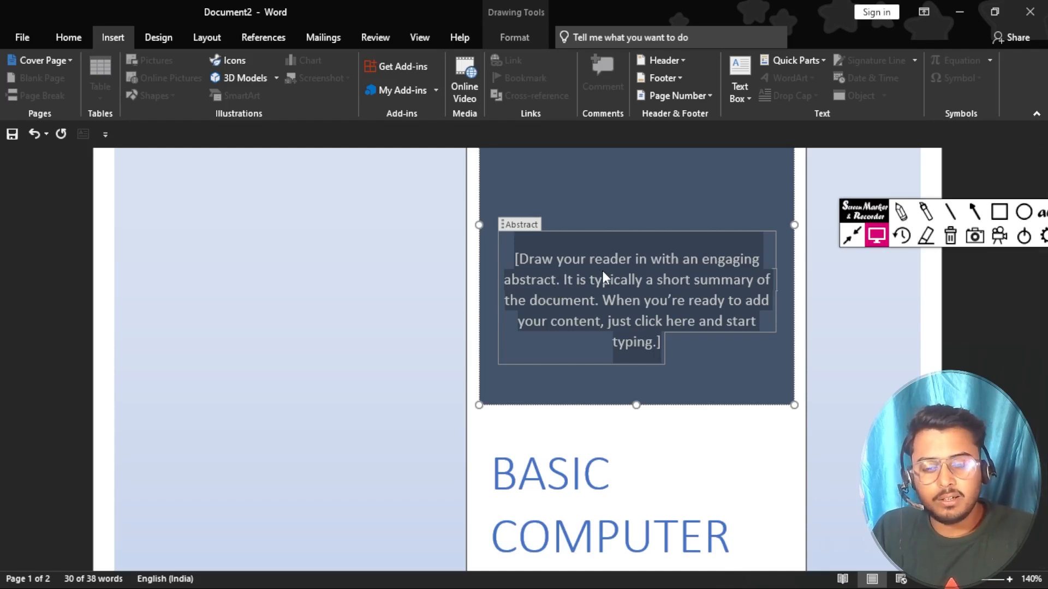
{"action": "type", "text": "THIS BO"}
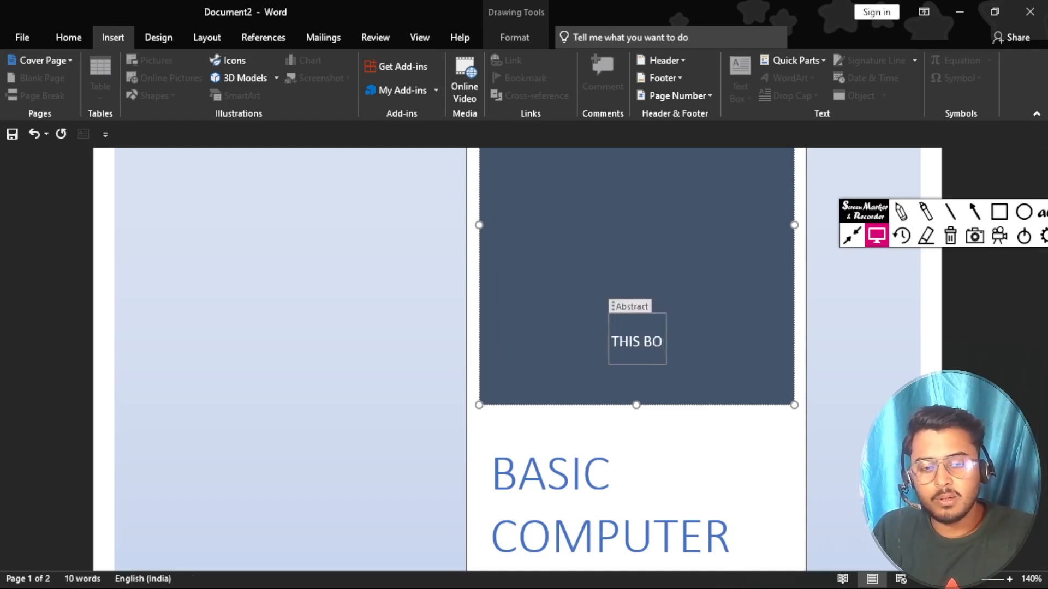
{"action": "type", "text": "OK HELP "}
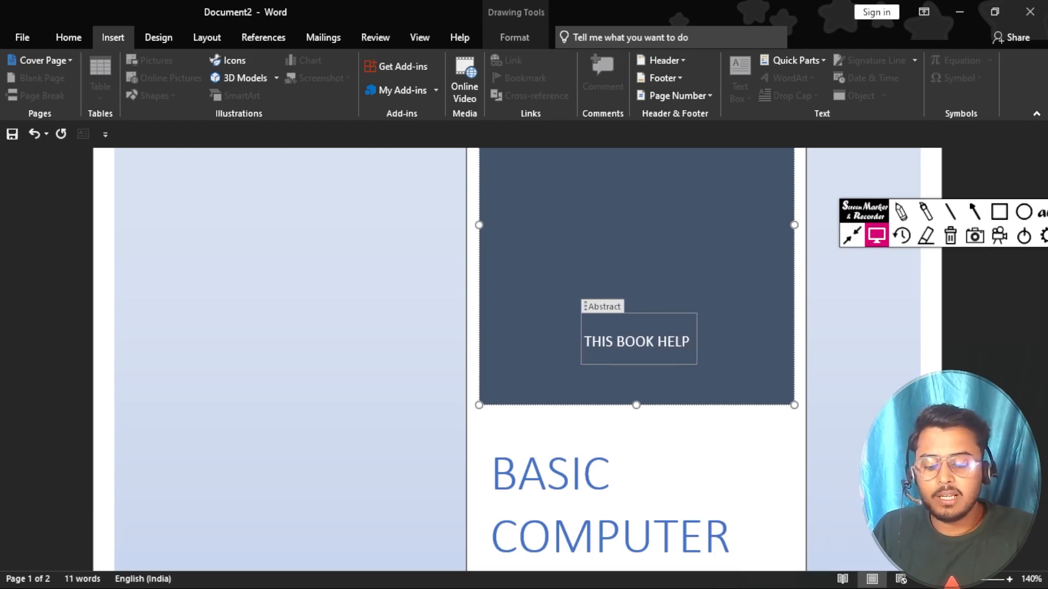
{"action": "type", "text": "FOR "}
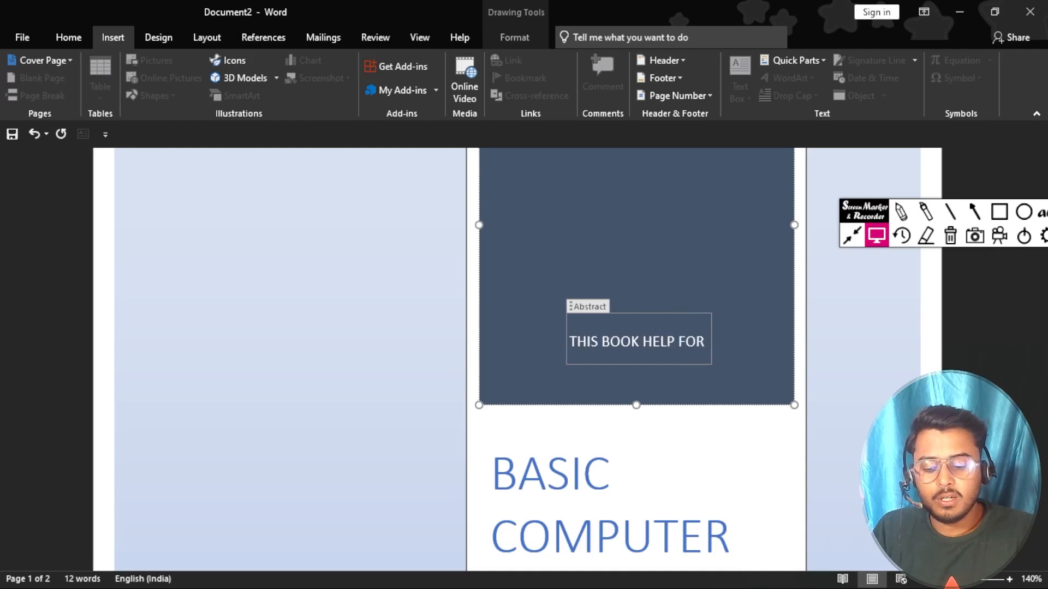
{"action": "type", "text": "UNDERSTA"}
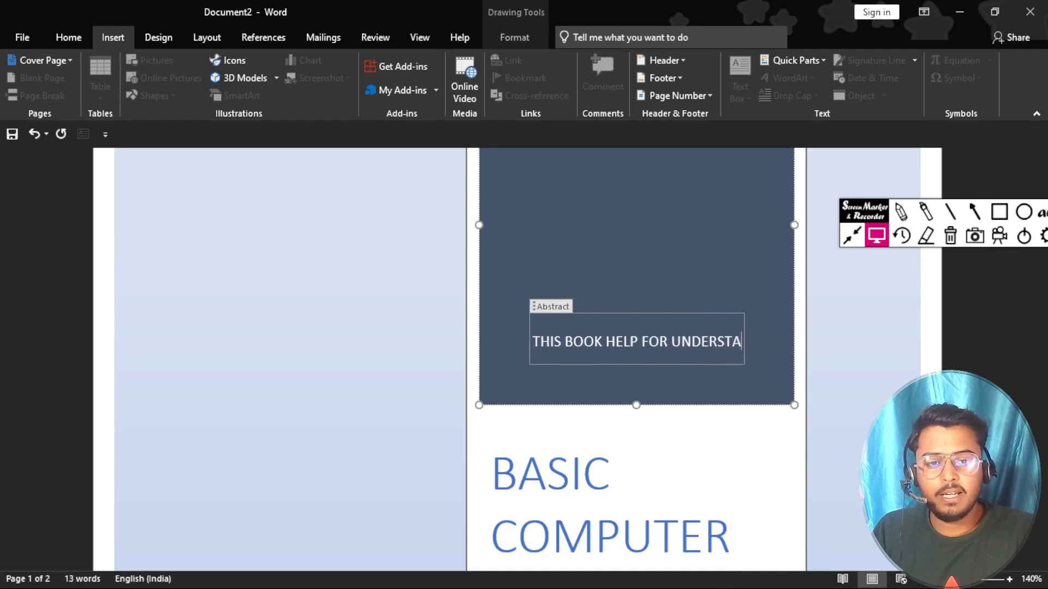
{"action": "type", "text": "NDING"}
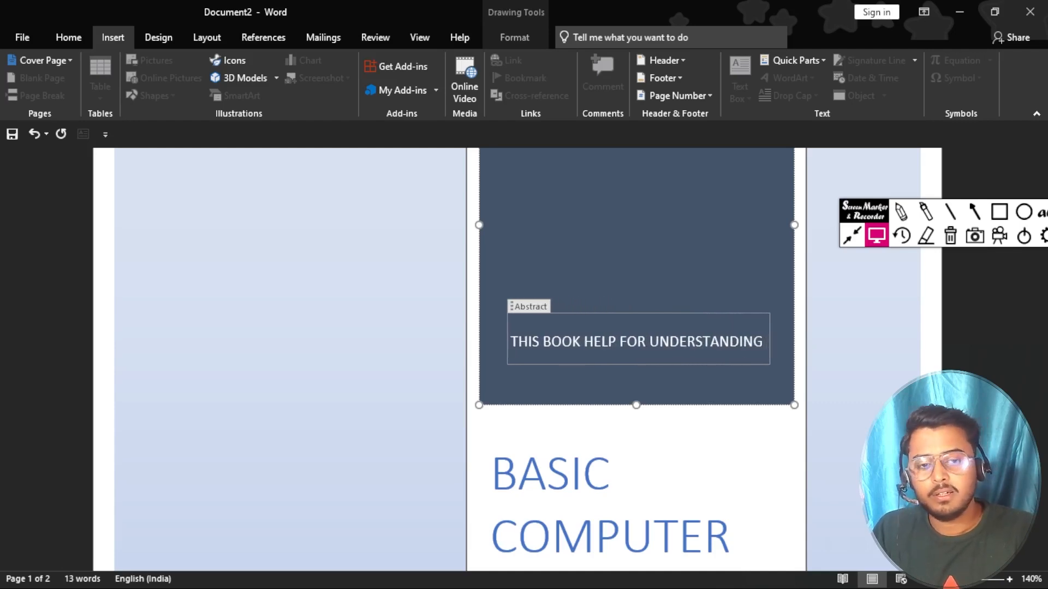
{"action": "type", "text": " VARIOUS"}
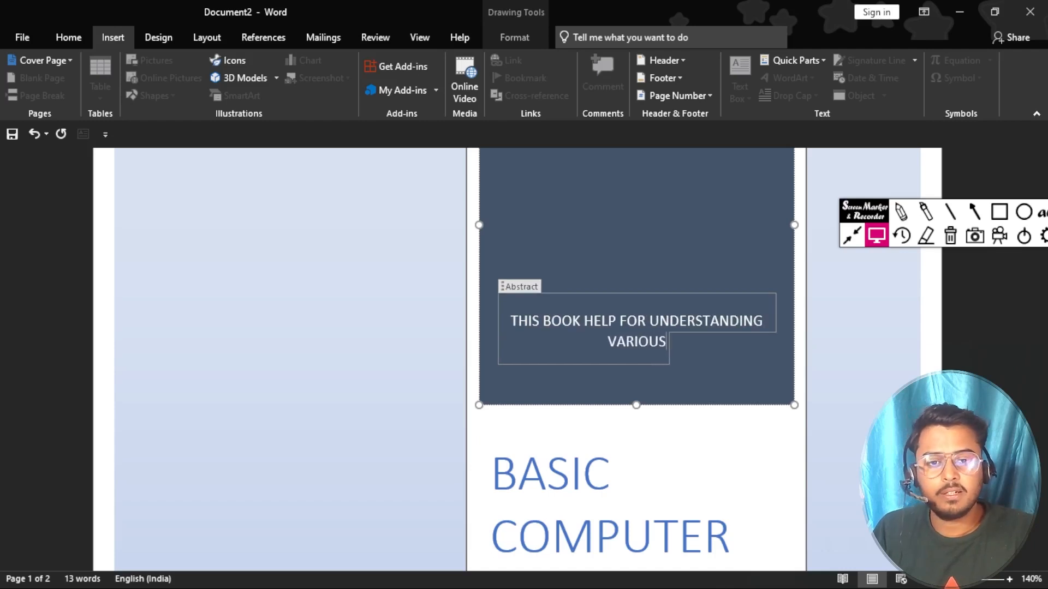
{"action": "type", "text": " SC"}
{"action": "key", "text": "BackSpace"}
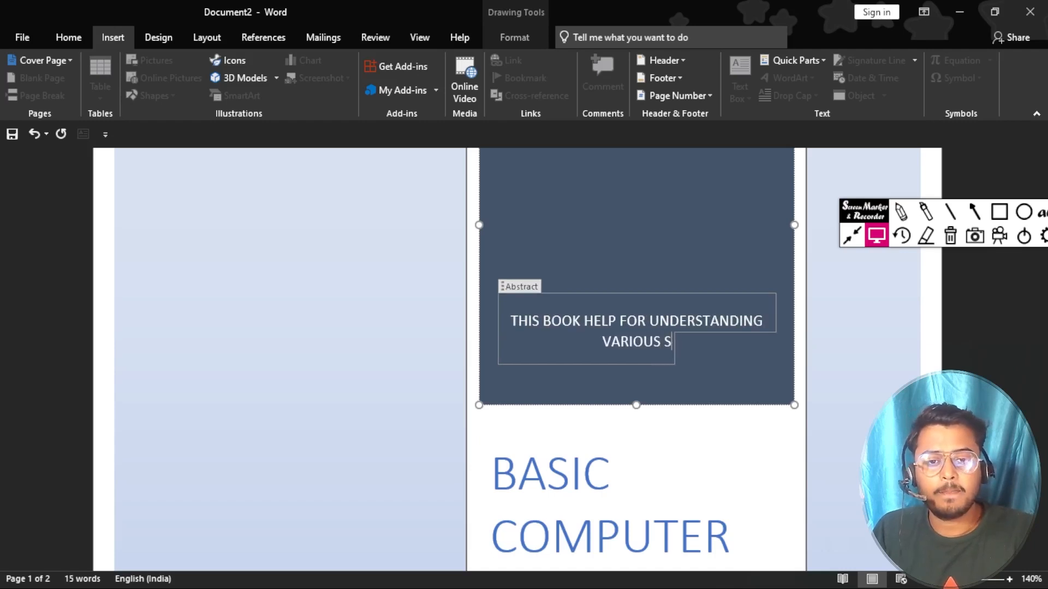
{"action": "type", "text": "KILL REGARDING"}
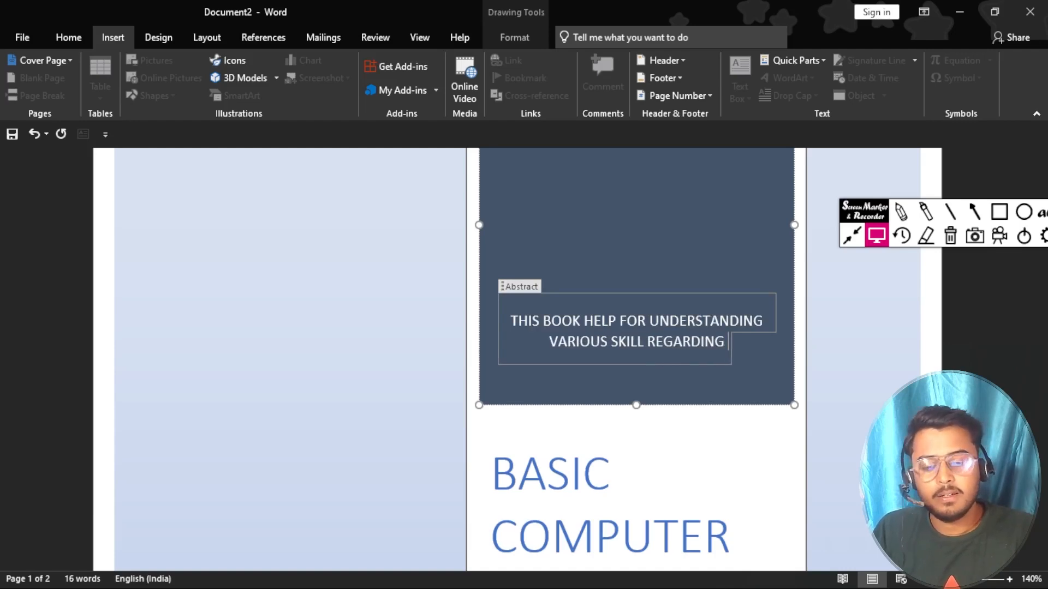
{"action": "type", "text": " MS"}
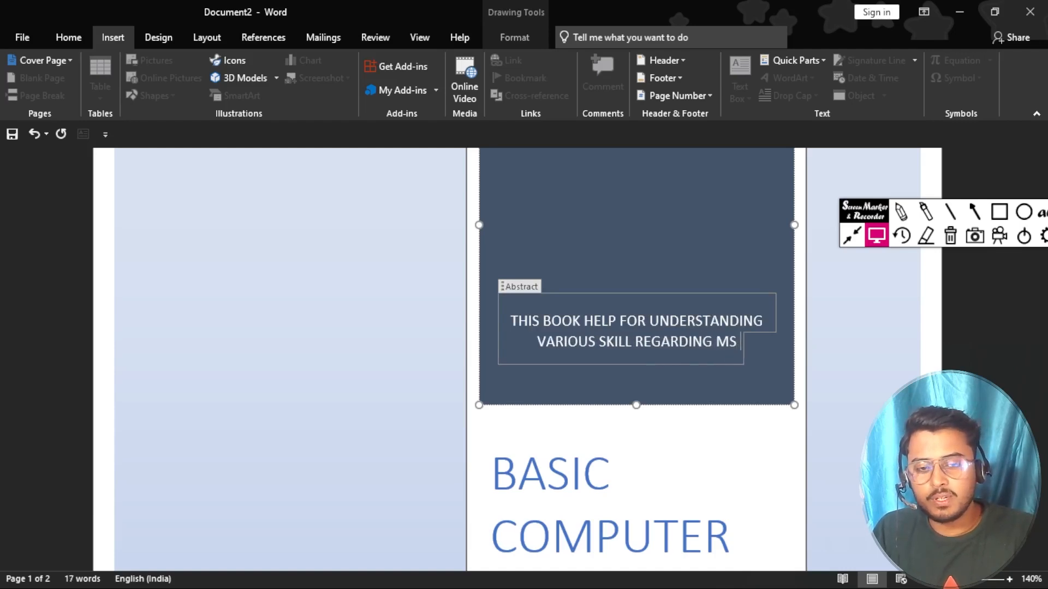
{"action": "type", "text": " O"}
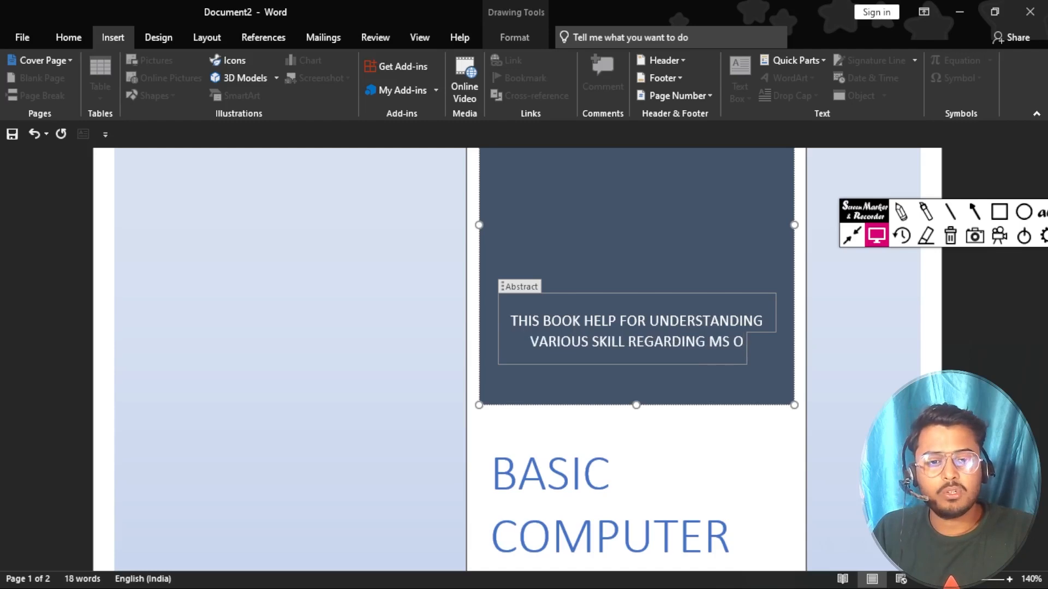
{"action": "type", "text": "FFICE INCL"}
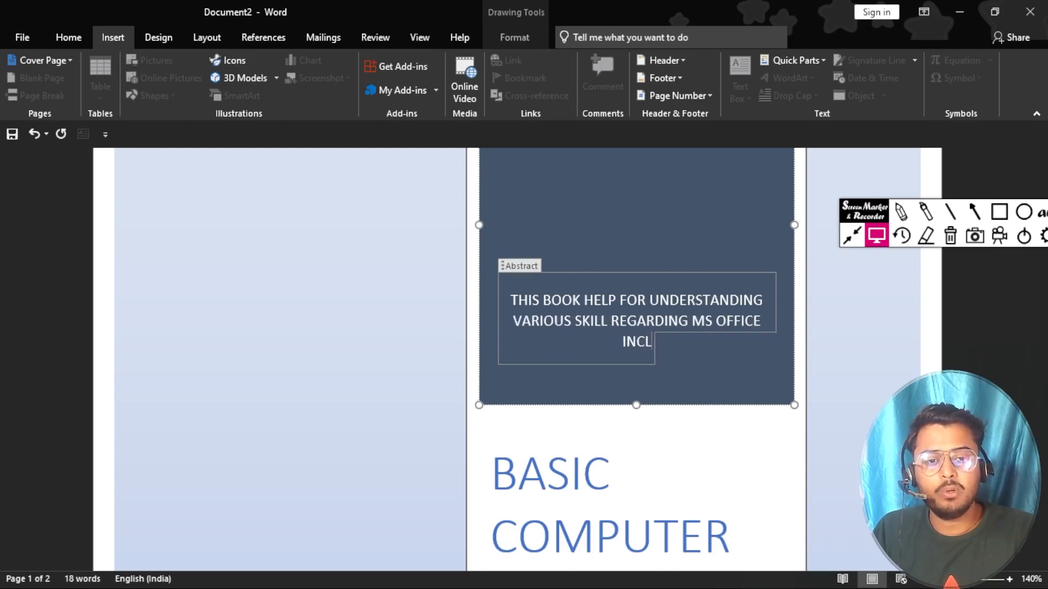
{"action": "type", "text": "IU"}
Step: Finish the abstract with 'INCLUDING MS WORD,MS EXCEL,POWERPOINT.', fixing typos along the way
{"action": "key", "text": "BackSpace"}
{"action": "key", "text": "BackSpace"}
{"action": "type", "text": "C"}
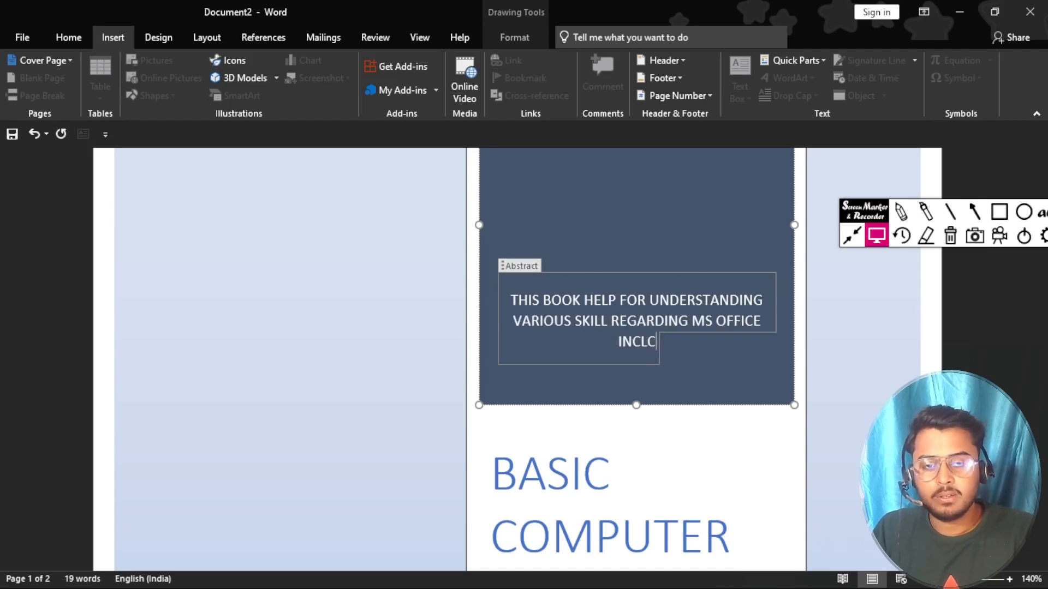
{"action": "key", "text": "BackSpace"}
{"action": "type", "text": "UDING "}
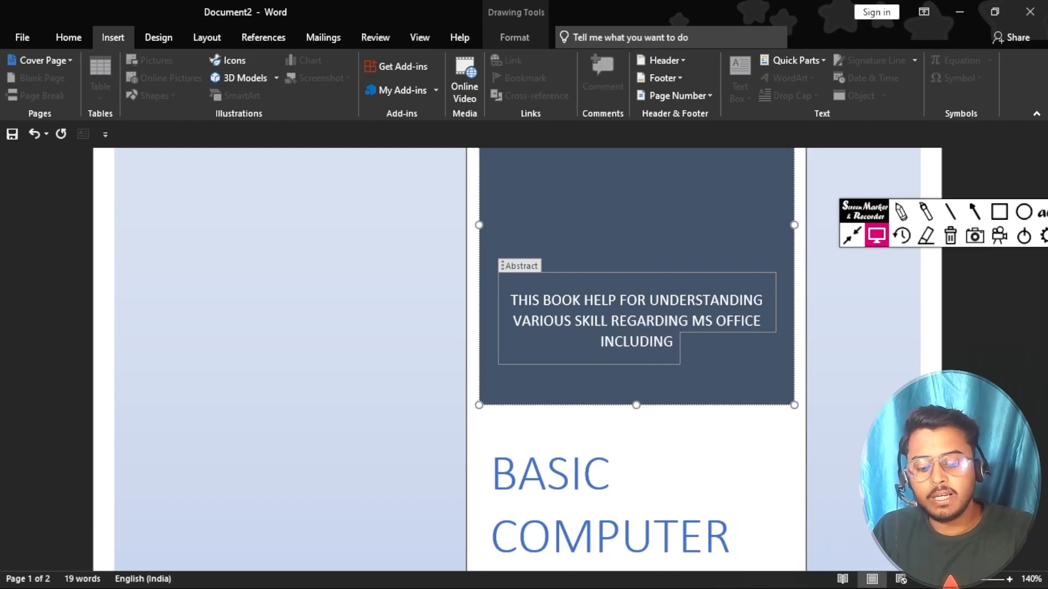
{"action": "type", "text": "MS WOE"}
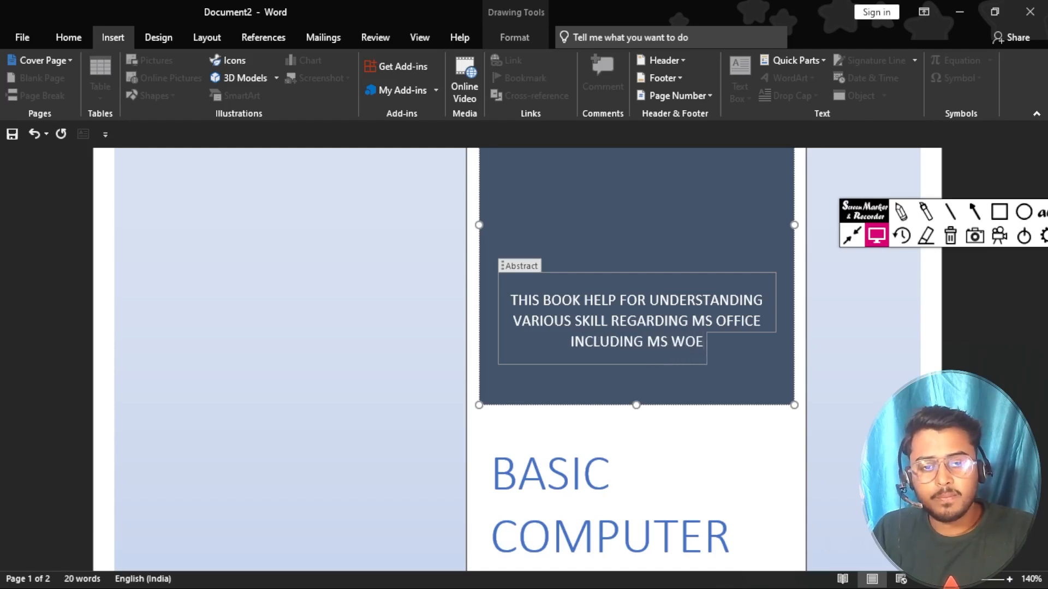
{"action": "key", "text": "BackSpace"}
{"action": "type", "text": "RS"}
{"action": "key", "text": "BackSpace"}
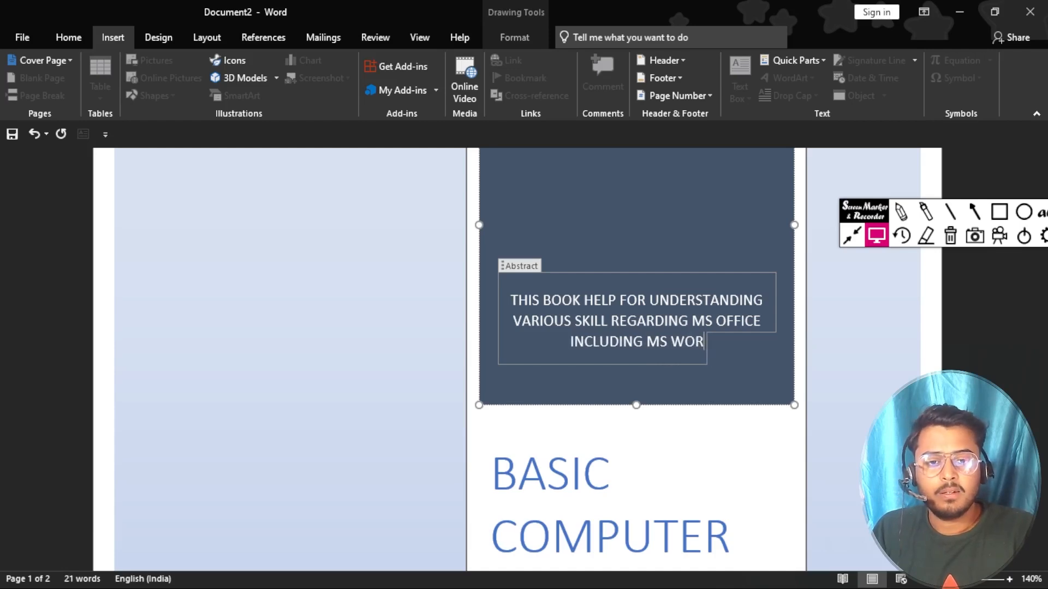
{"action": "type", "text": "D,"}
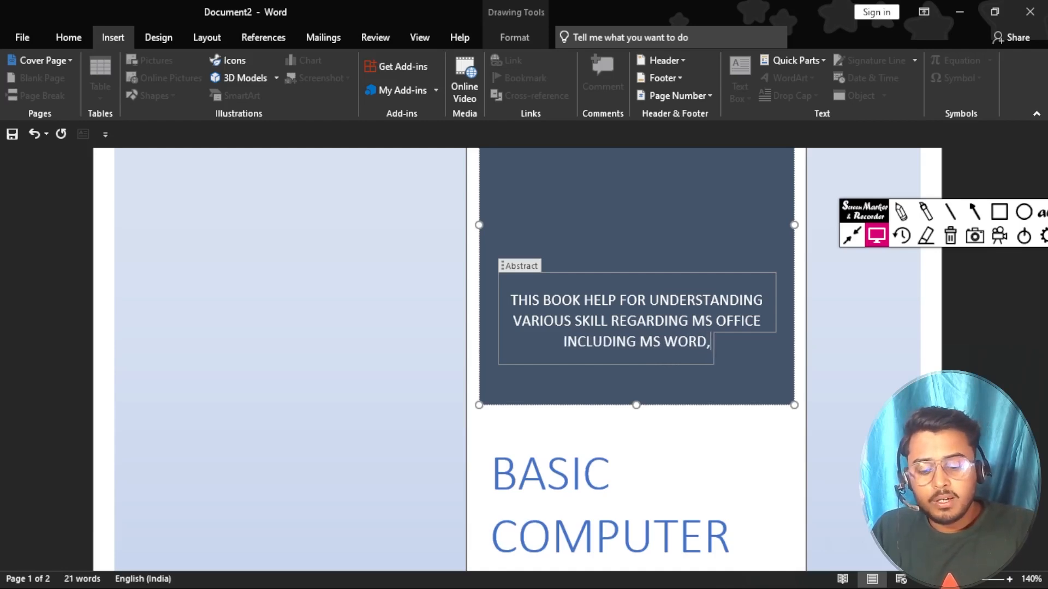
{"action": "type", "text": "MS"}
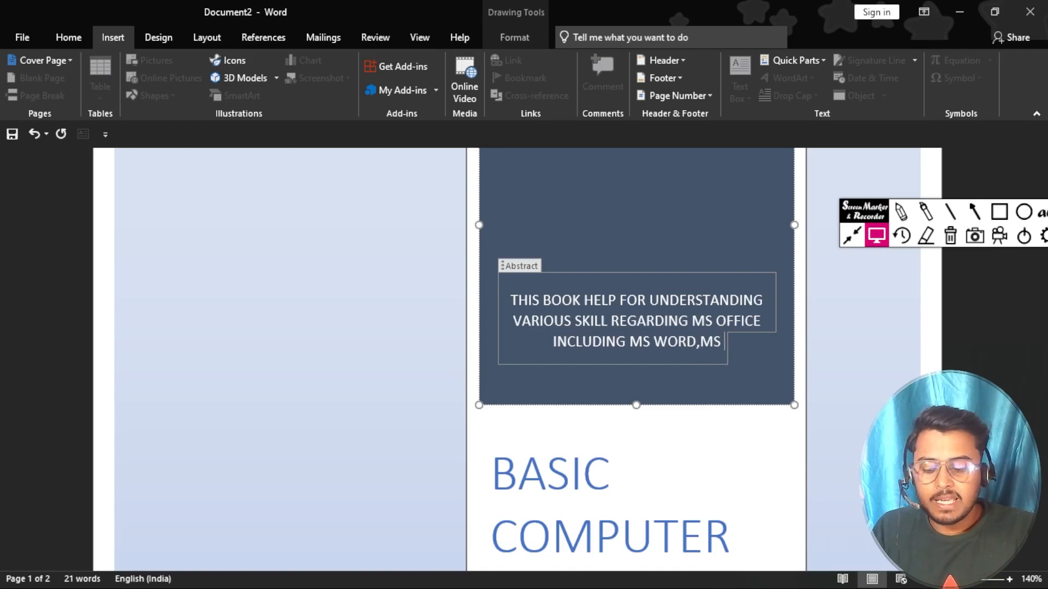
{"action": "type", "text": " EXCEL"}
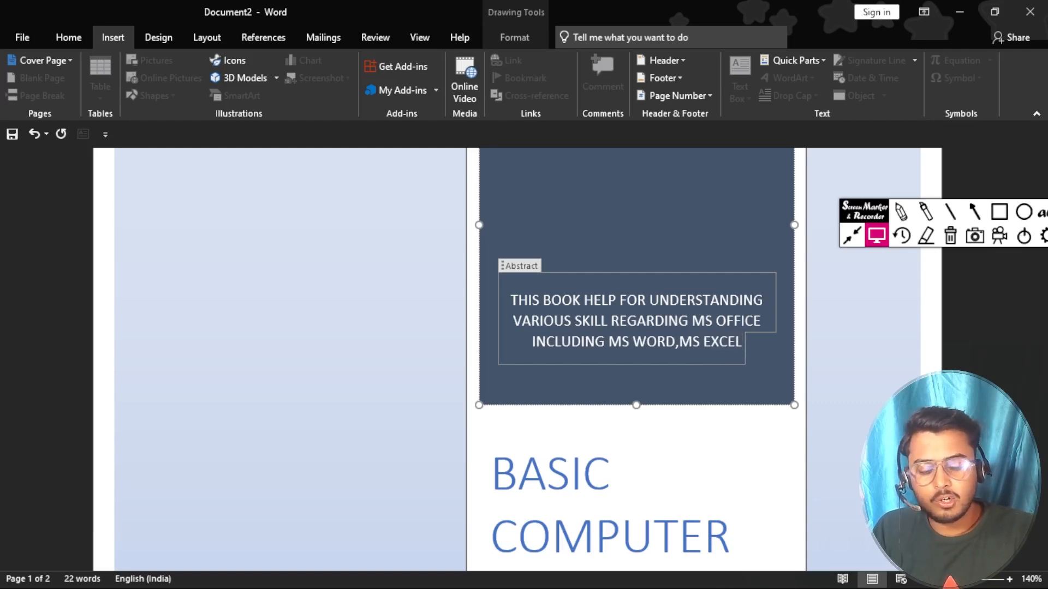
{"action": "type", "text": ","}
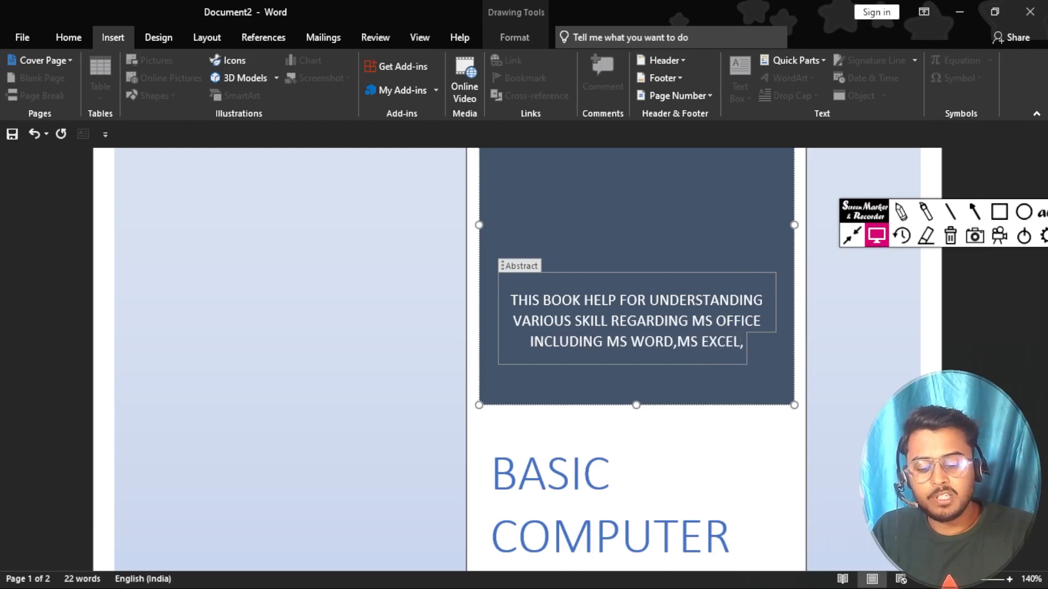
{"action": "type", "text": "POWE"}
{"action": "key", "text": "BackSpace"}
{"action": "type", "text": "WE"}
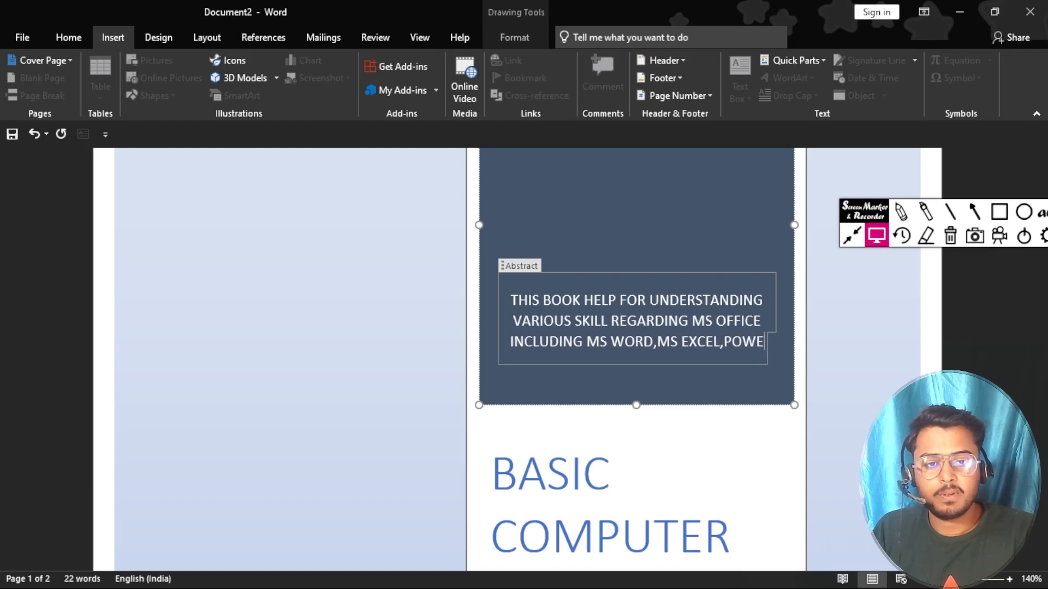
{"action": "type", "text": "RPOINT"}
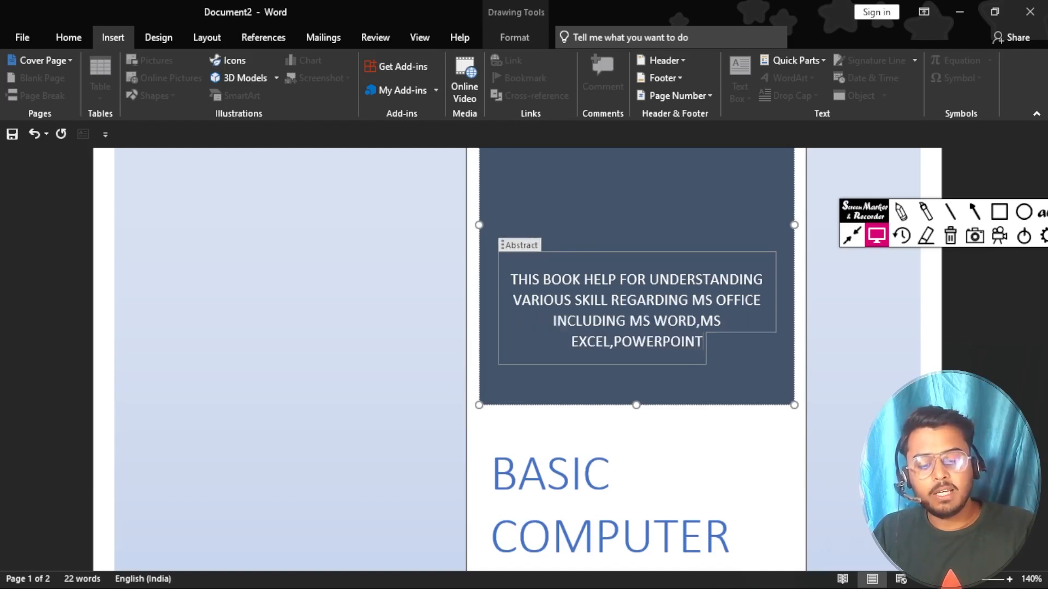
{"action": "type", "text": "."}
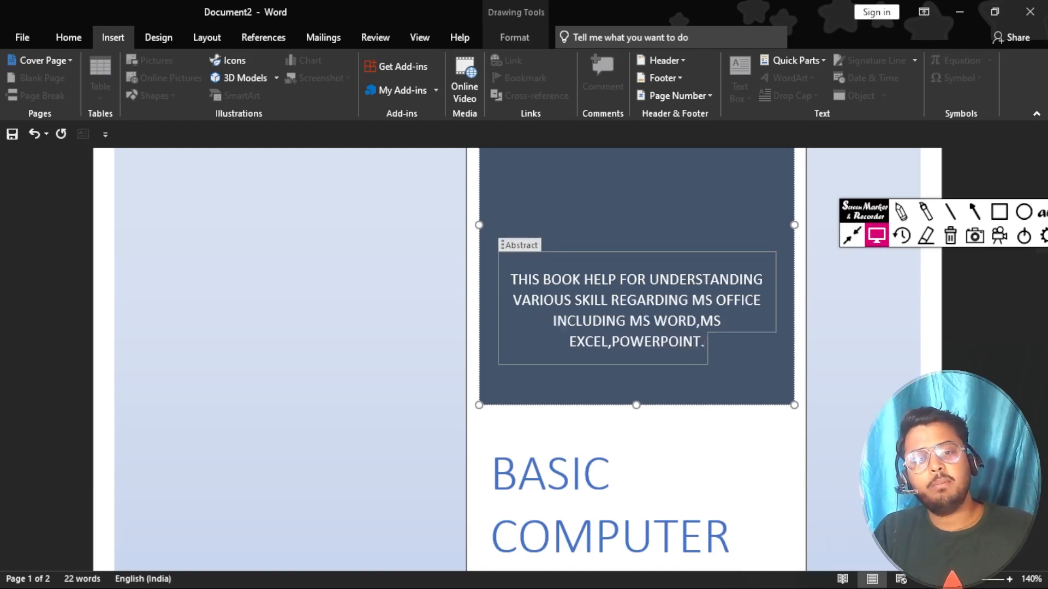
{"action": "scroll", "coordinate": [580, 325], "scroll_direction": "down", "scroll_amount": 1}
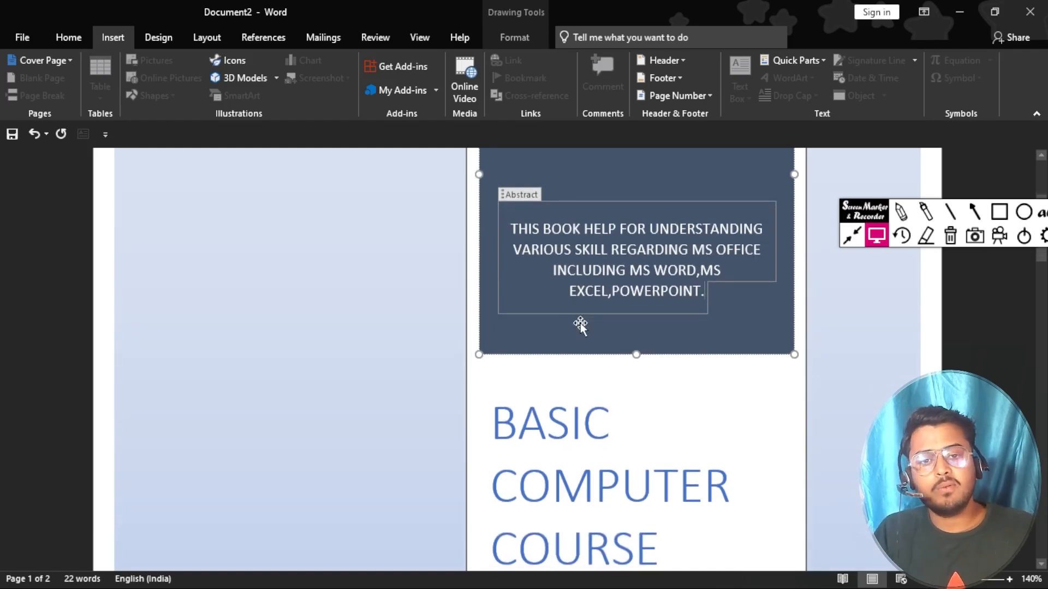
{"action": "scroll", "coordinate": [580, 326], "scroll_direction": "up", "scroll_amount": 4}
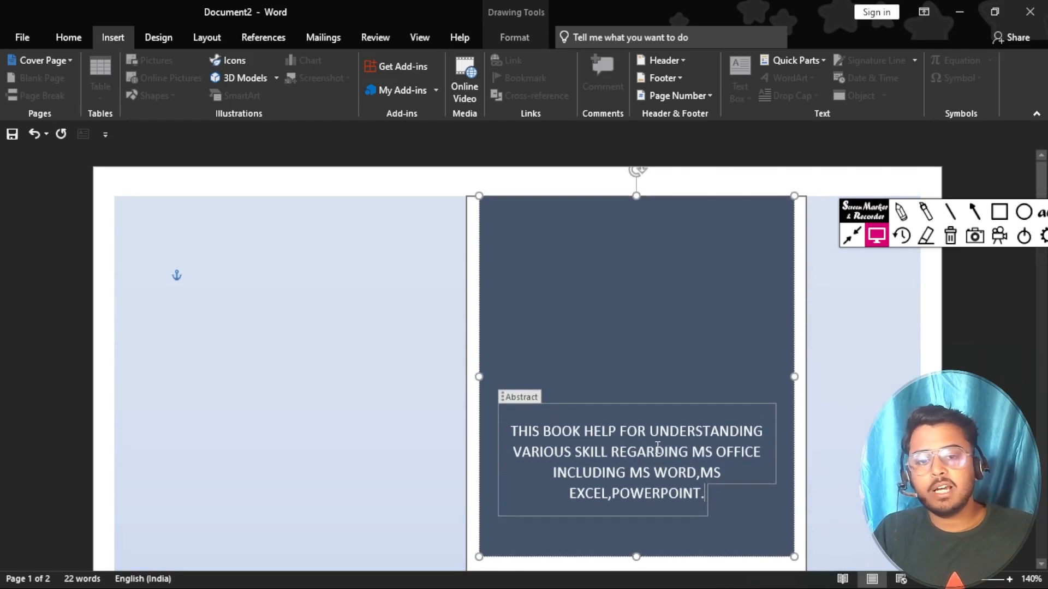
{"action": "scroll", "coordinate": [657, 447], "scroll_direction": "down", "scroll_amount": 12}
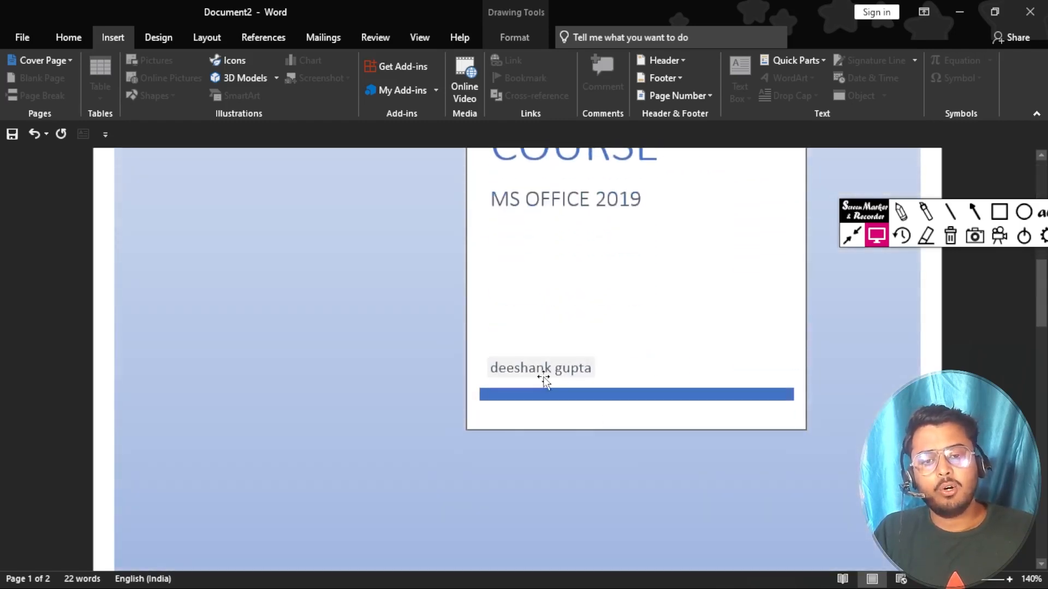
Step: Replace the existing author name with the new author's full name in capitals
{"action": "left_click", "coordinate": [544, 372]}
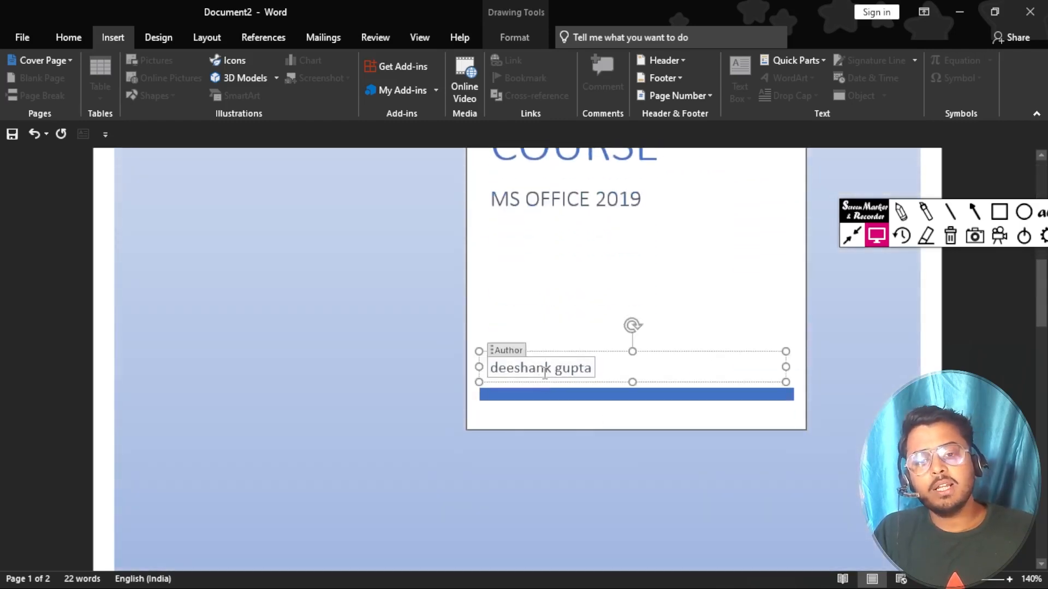
{"action": "left_click", "coordinate": [591, 370]}
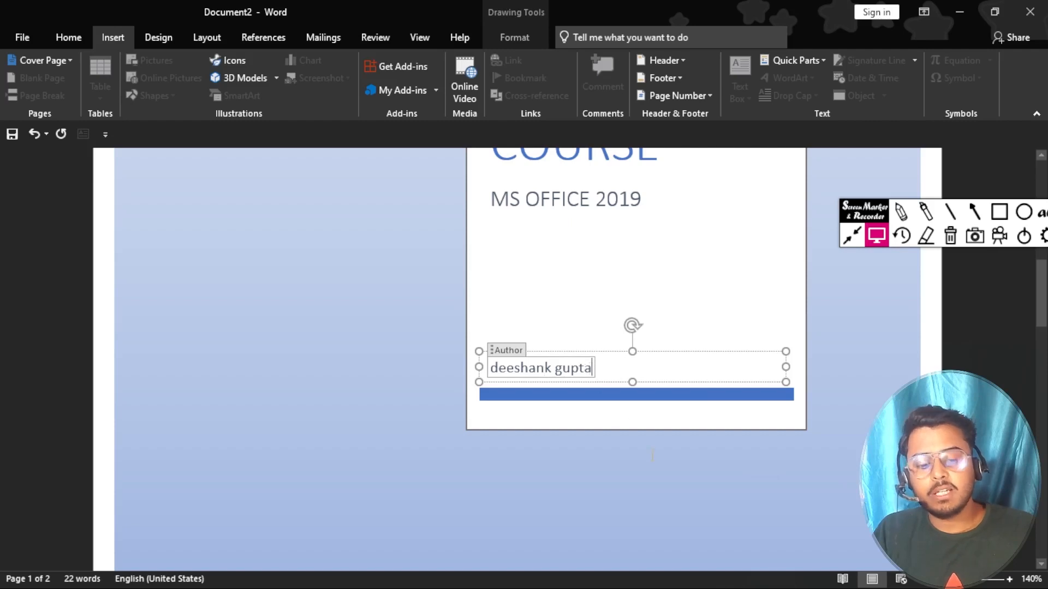
{"action": "key", "text": "BackSpace"}
{"action": "key", "text": "BackSpace"}
{"action": "key", "text": "BackSpace"}
{"action": "key", "text": "BackSpace"}
{"action": "key", "text": "BackSpace"}
{"action": "key", "text": "BackSpace"}
{"action": "key", "text": "BackSpace"}
{"action": "key", "text": "BackSpace"}
{"action": "key", "text": "BackSpace"}
{"action": "key", "text": "BackSpace"}
{"action": "key", "text": "BackSpace"}
{"action": "key", "text": "BackSpace"}
{"action": "key", "text": "BackSpace"}
{"action": "key", "text": "BackSpace"}
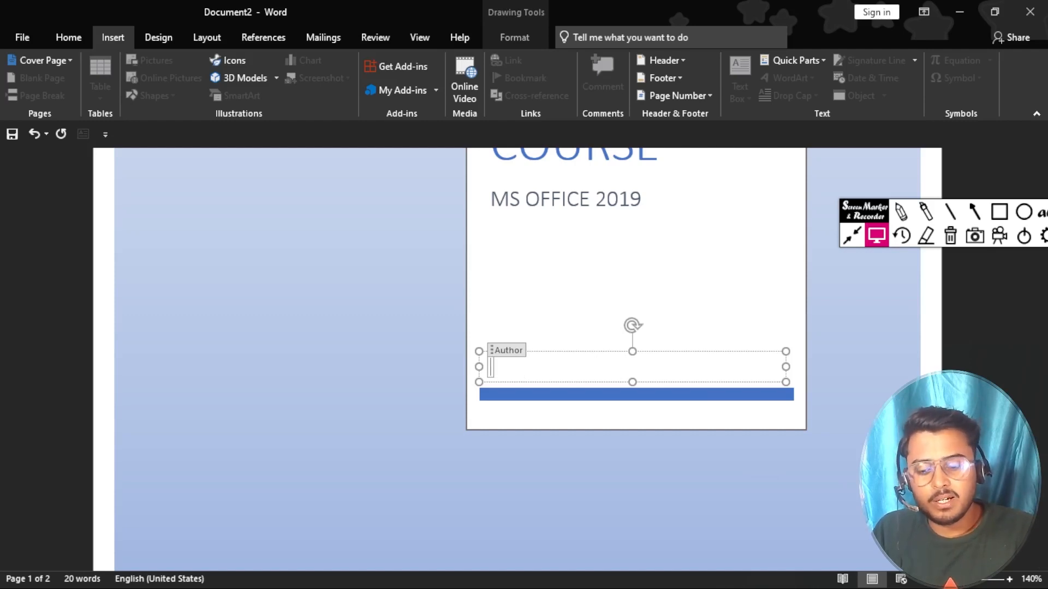
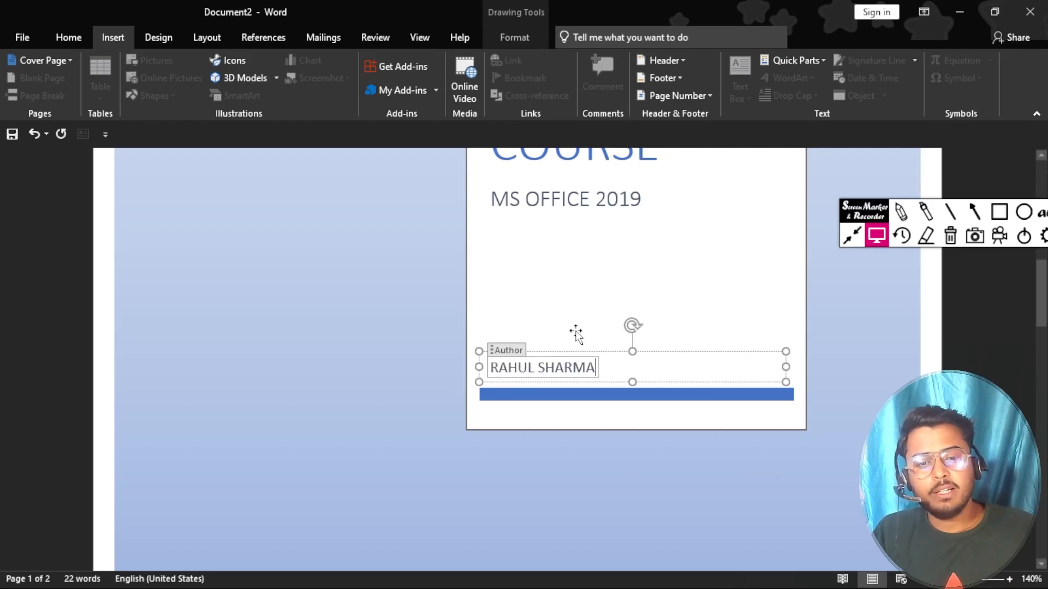
{"action": "scroll", "coordinate": [576, 332], "scroll_direction": "up", "scroll_amount": 3}
{"action": "scroll", "coordinate": [577, 332], "scroll_direction": "down", "scroll_amount": 7, "text": "ctrl"}
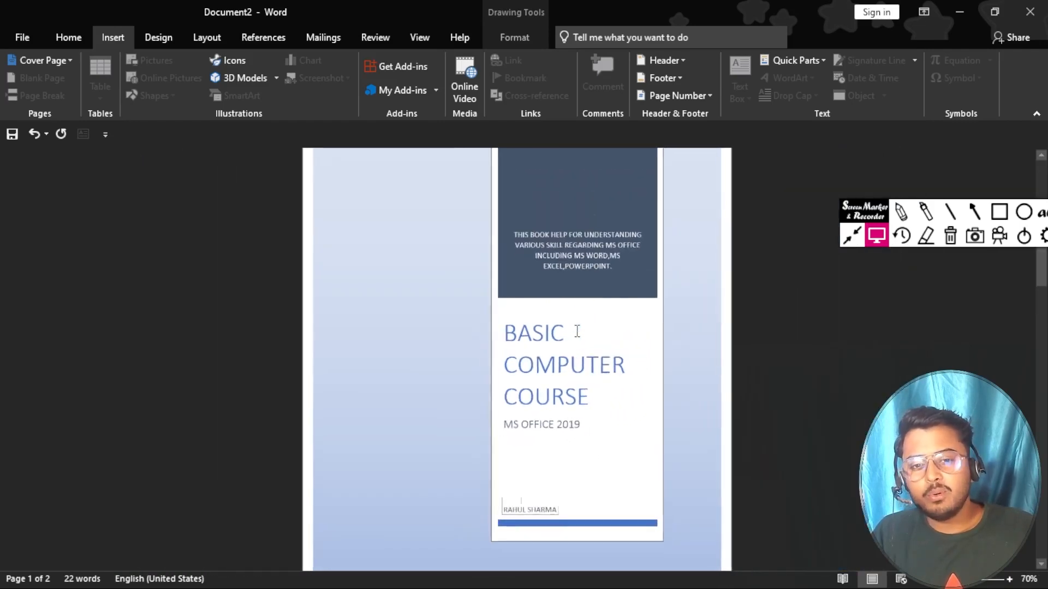
{"action": "scroll", "coordinate": [577, 332], "scroll_direction": "down", "scroll_amount": 2, "text": "ctrl"}
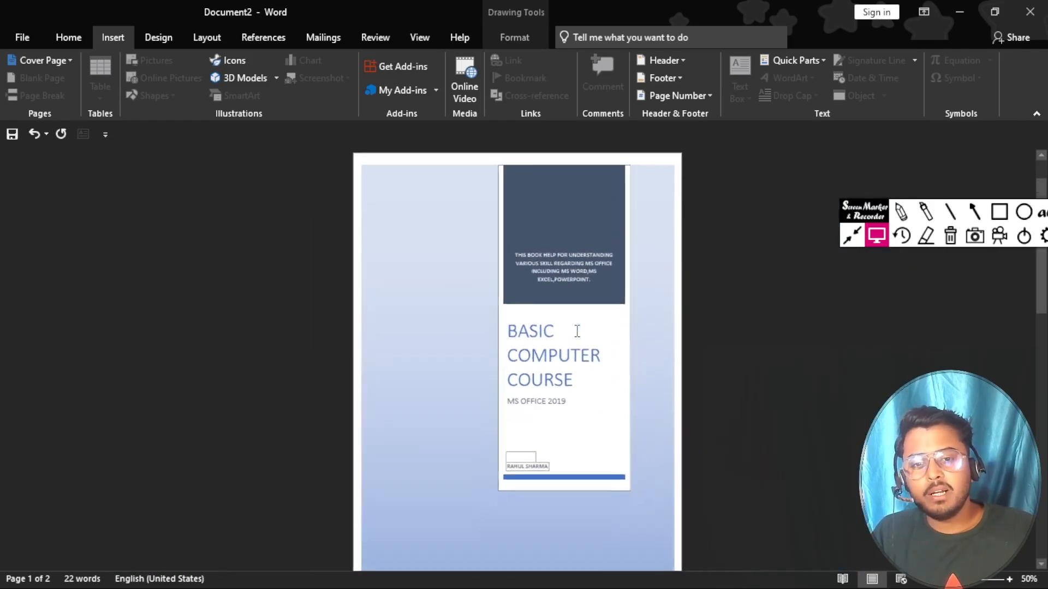
{"action": "left_click", "coordinate": [449, 380]}
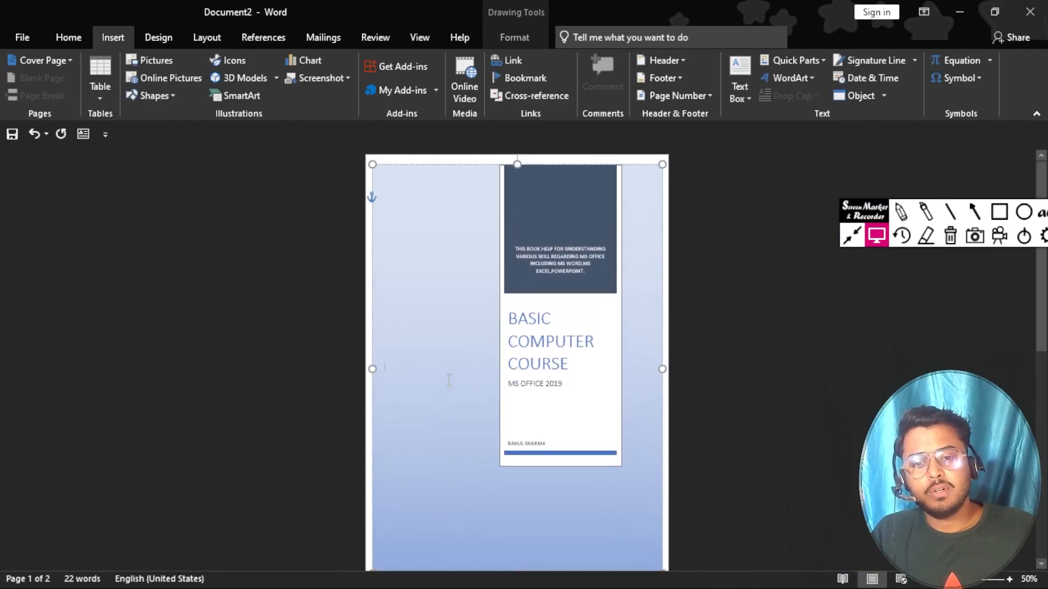
{"action": "scroll", "coordinate": [448, 380], "scroll_direction": "up", "scroll_amount": 4, "text": "ctrl"}
{"action": "scroll", "coordinate": [581, 406], "scroll_direction": "down", "scroll_amount": 1}
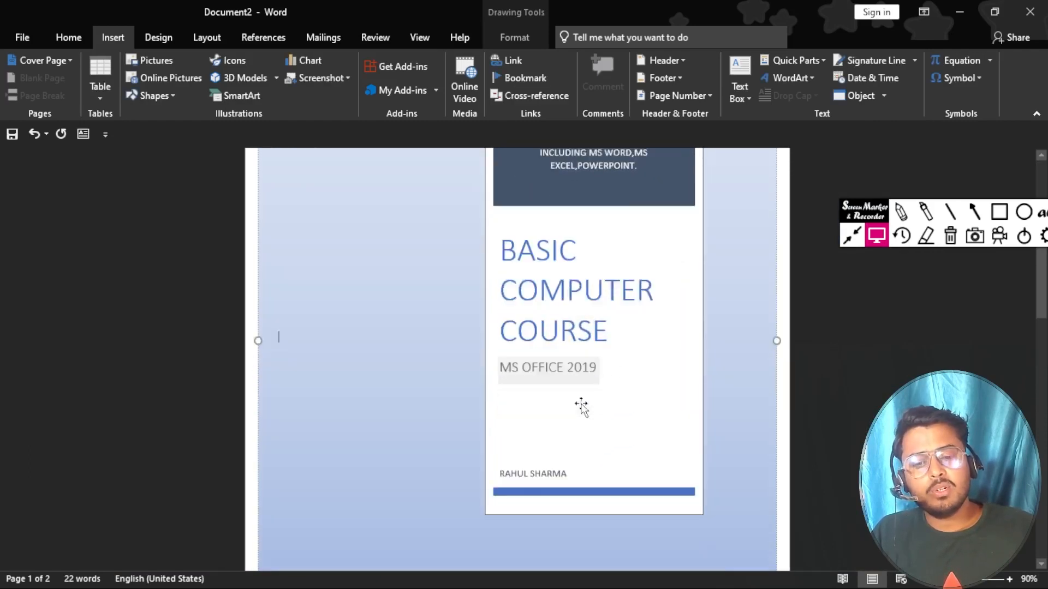
{"action": "scroll", "coordinate": [582, 407], "scroll_direction": "down", "scroll_amount": 6}
{"action": "left_click", "coordinate": [323, 381]}
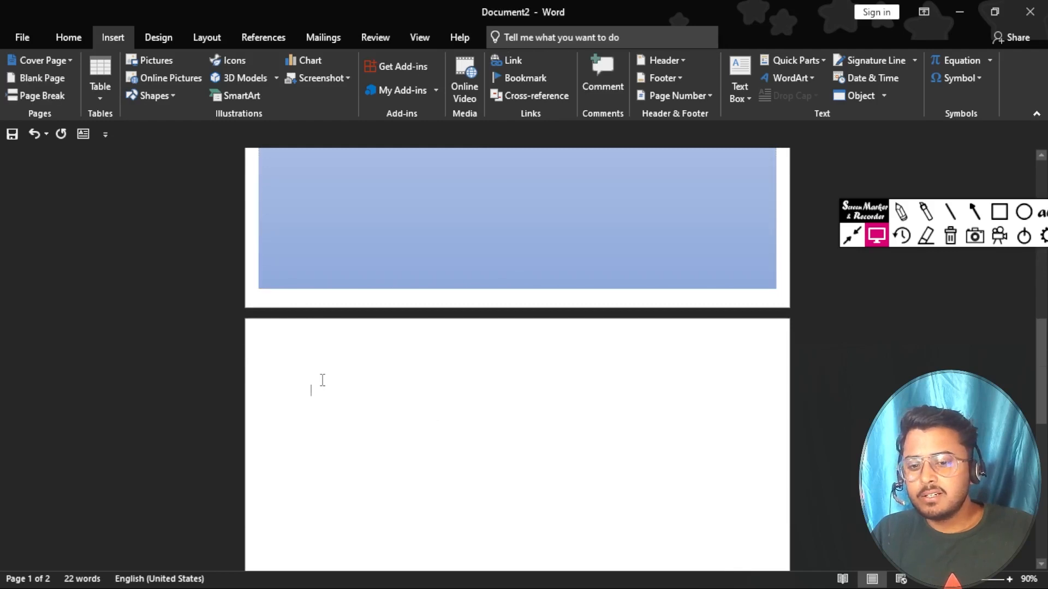
{"action": "scroll", "coordinate": [465, 274], "scroll_direction": "up", "scroll_amount": 6}
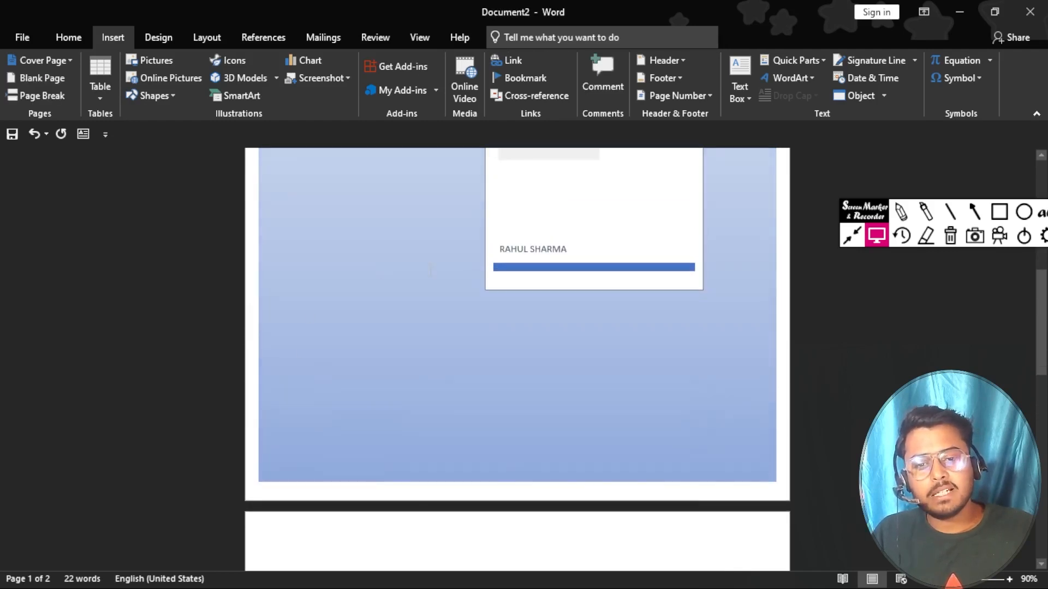
{"action": "scroll", "coordinate": [551, 412], "scroll_direction": "up", "scroll_amount": 3}
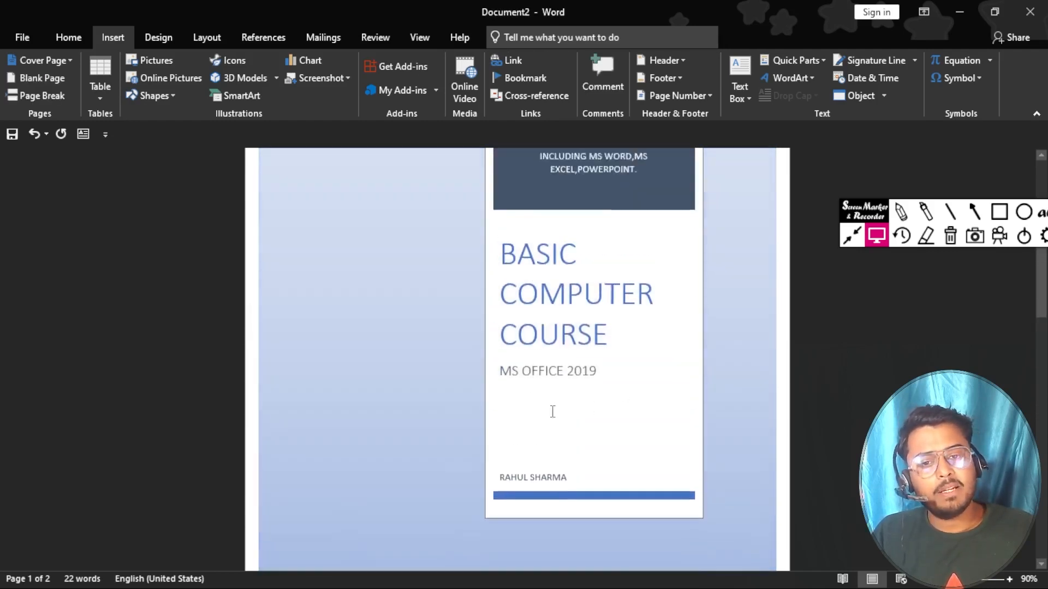
{"action": "scroll", "coordinate": [534, 401], "scroll_direction": "down", "scroll_amount": 3}
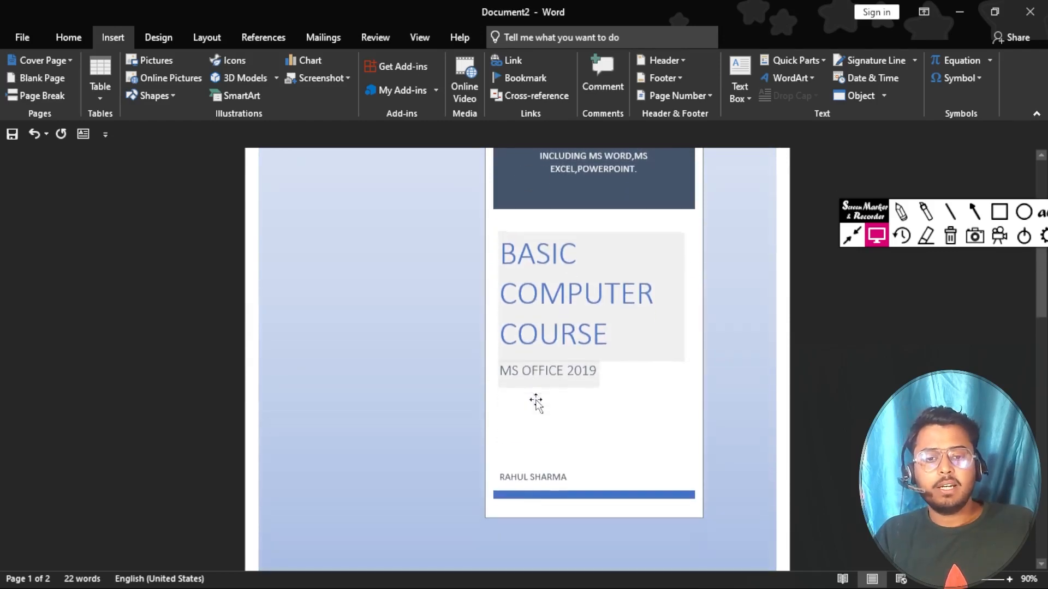
{"action": "scroll", "coordinate": [538, 400], "scroll_direction": "down", "scroll_amount": 3}
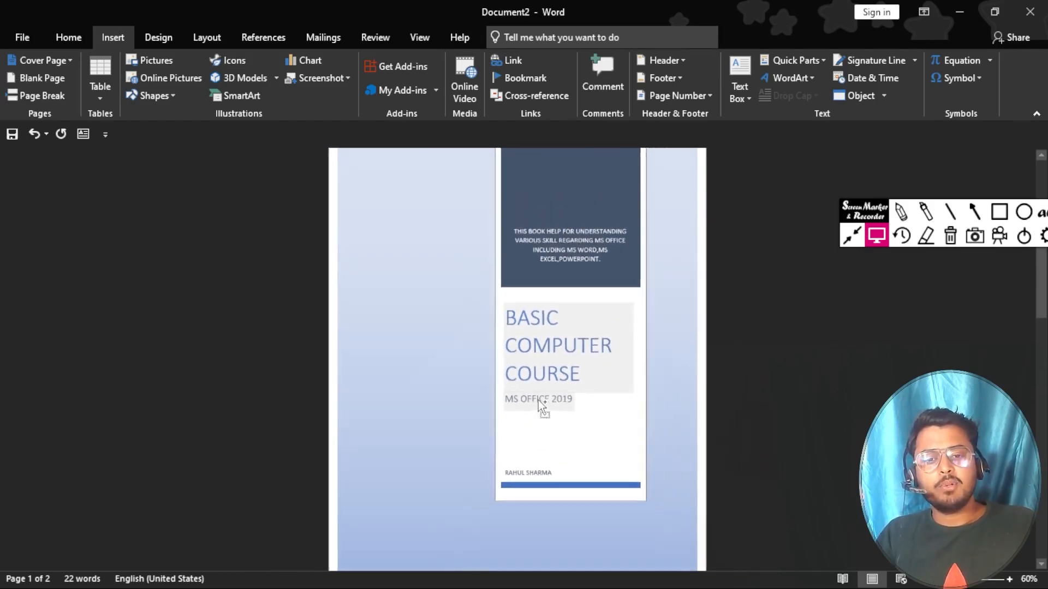
{"action": "scroll", "coordinate": [539, 401], "scroll_direction": "up", "scroll_amount": 1}
{"action": "scroll", "coordinate": [539, 401], "scroll_direction": "up", "scroll_amount": 2}
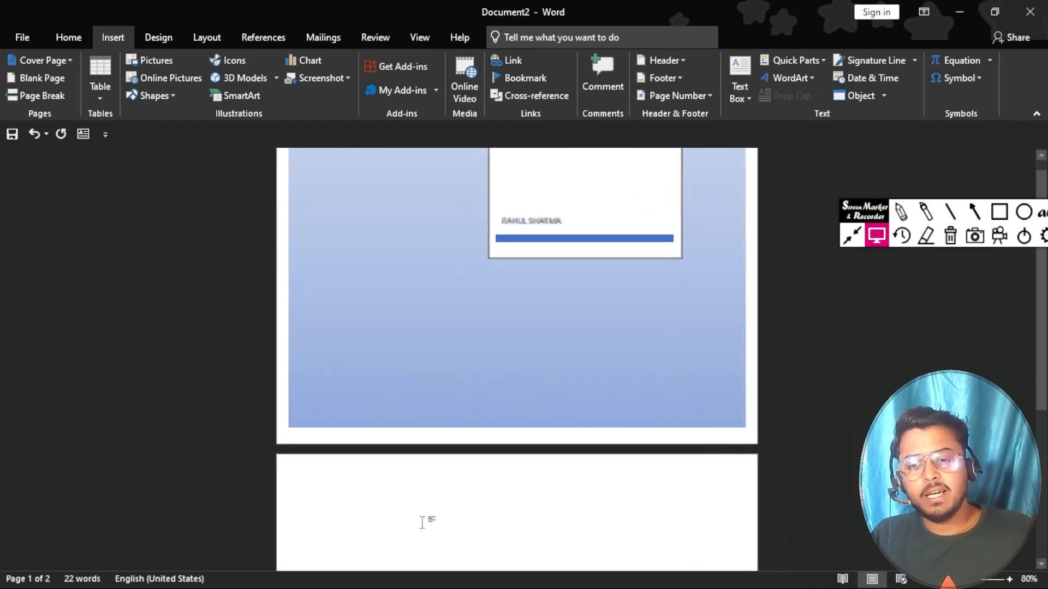
{"action": "scroll", "coordinate": [365, 515], "scroll_direction": "down", "scroll_amount": 3}
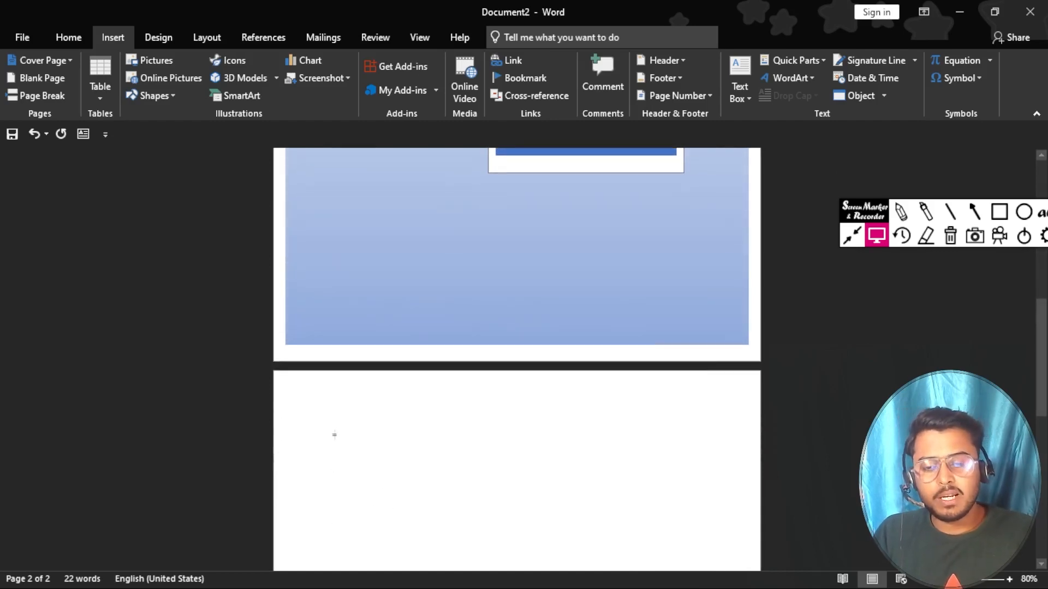
{"action": "left_click", "coordinate": [334, 435]}
{"action": "scroll", "coordinate": [355, 440], "scroll_direction": "up", "scroll_amount": 7}
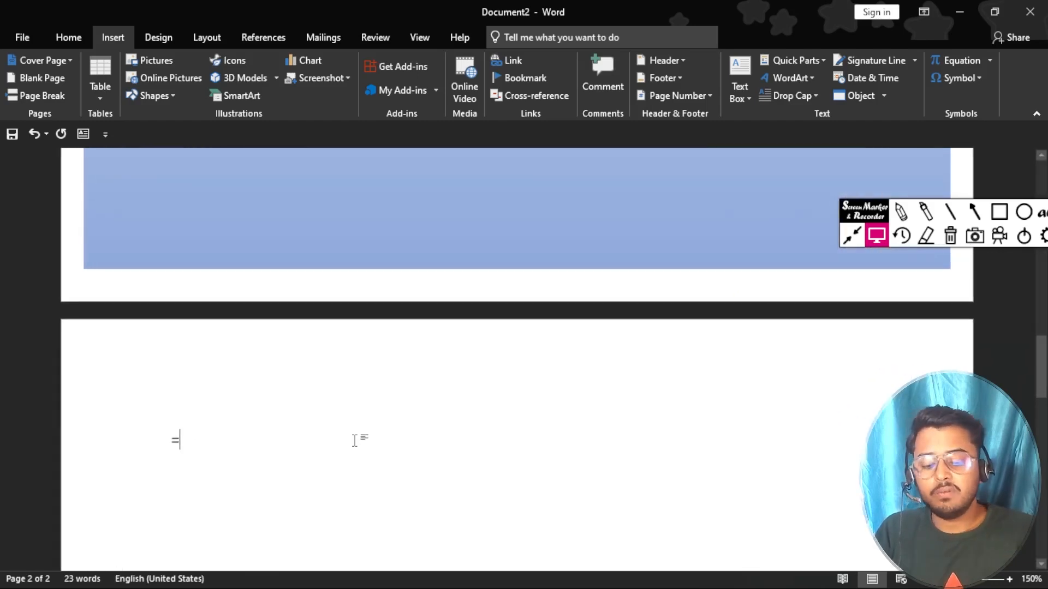
{"action": "type", "text": "RAND(50"}
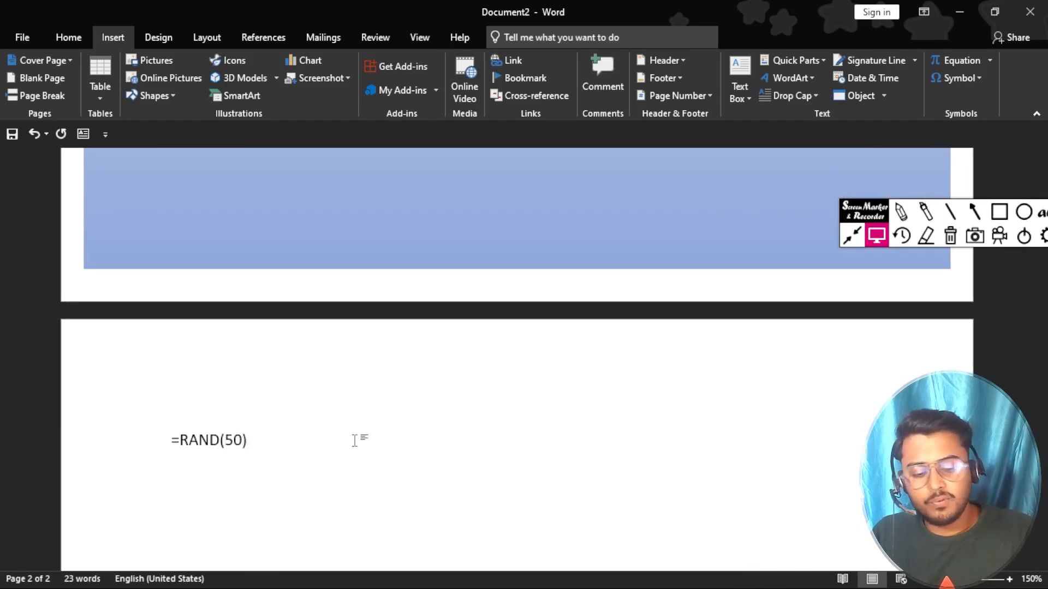
{"action": "key", "text": "Return"}
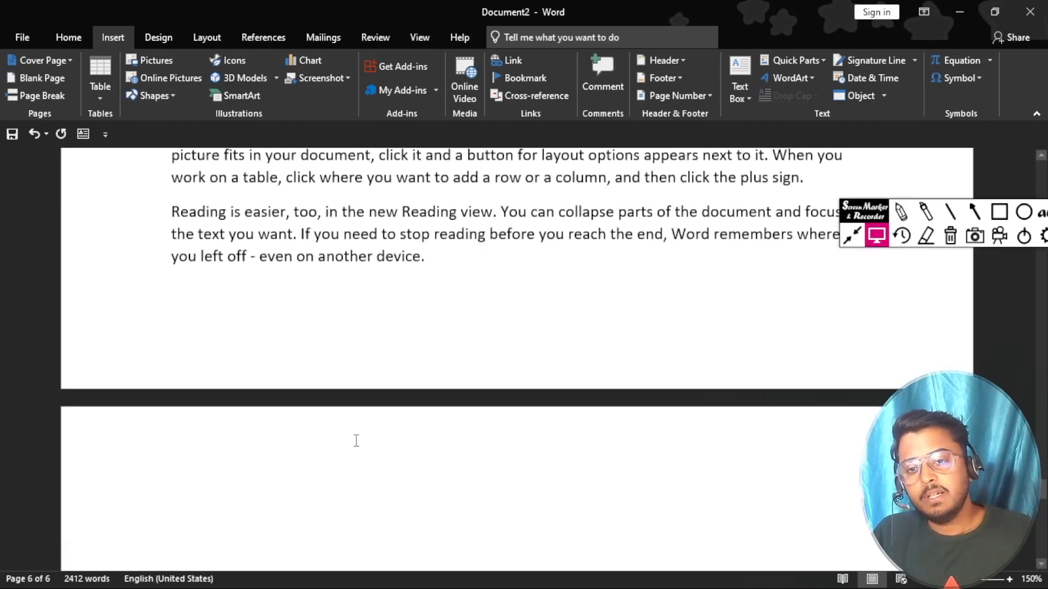
{"action": "scroll", "coordinate": [356, 440], "scroll_direction": "up", "scroll_amount": 5}
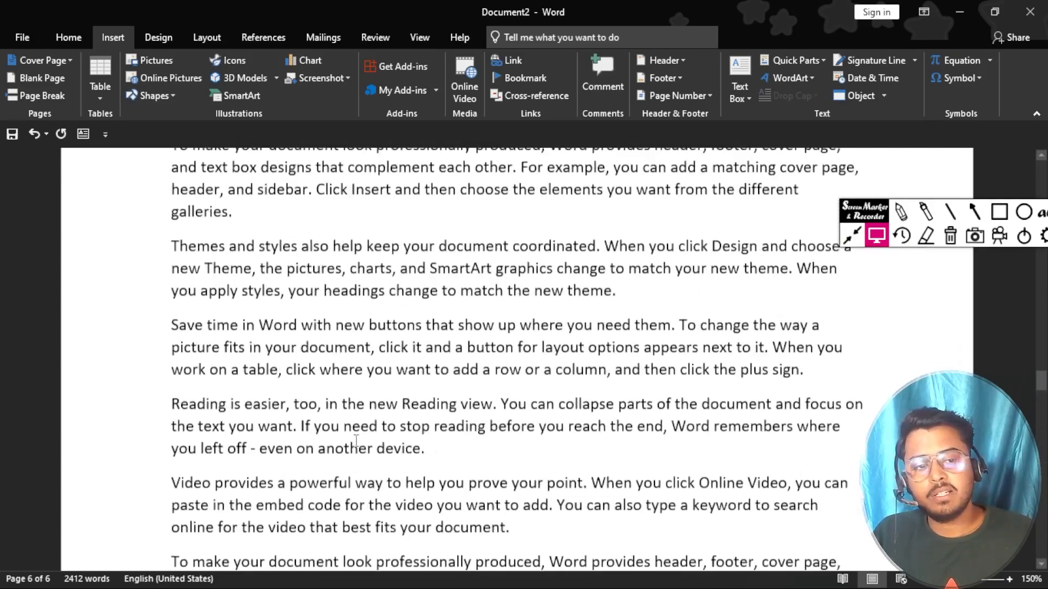
{"action": "scroll", "coordinate": [356, 441], "scroll_direction": "up", "scroll_amount": 5}
{"action": "key", "text": "ctrl+Home"}
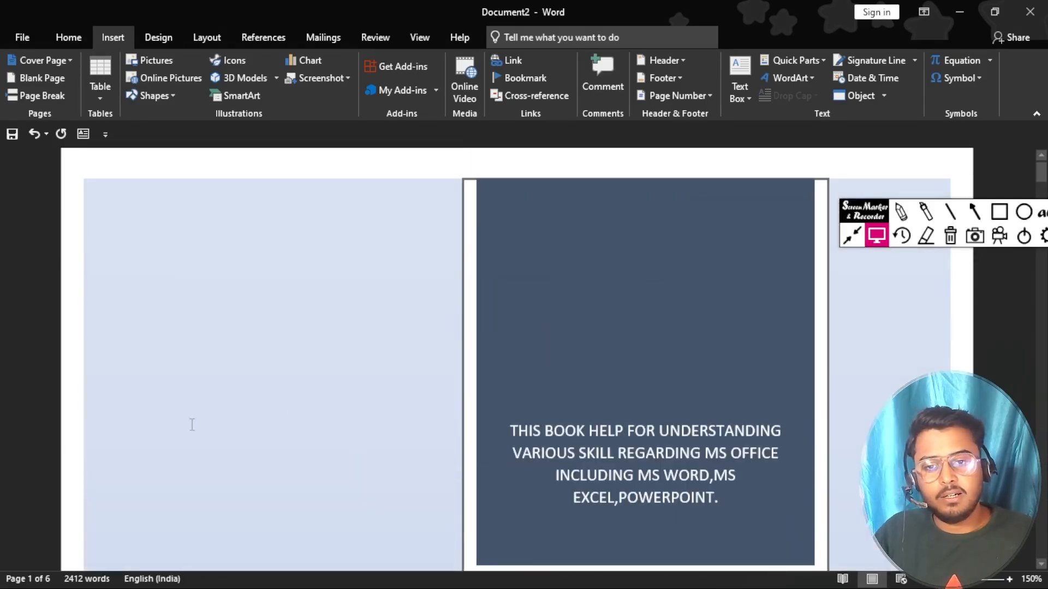
{"action": "scroll", "coordinate": [286, 412], "scroll_direction": "down", "scroll_amount": 10}
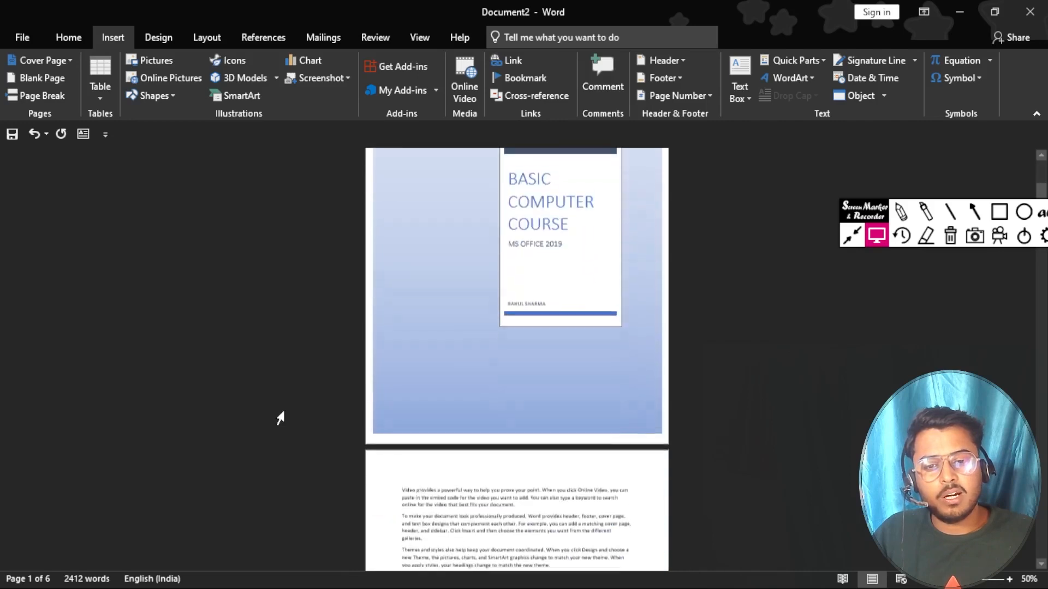
{"action": "scroll", "coordinate": [280, 418], "scroll_direction": "down", "scroll_amount": 3}
{"action": "scroll", "coordinate": [282, 410], "scroll_direction": "up", "scroll_amount": 6}
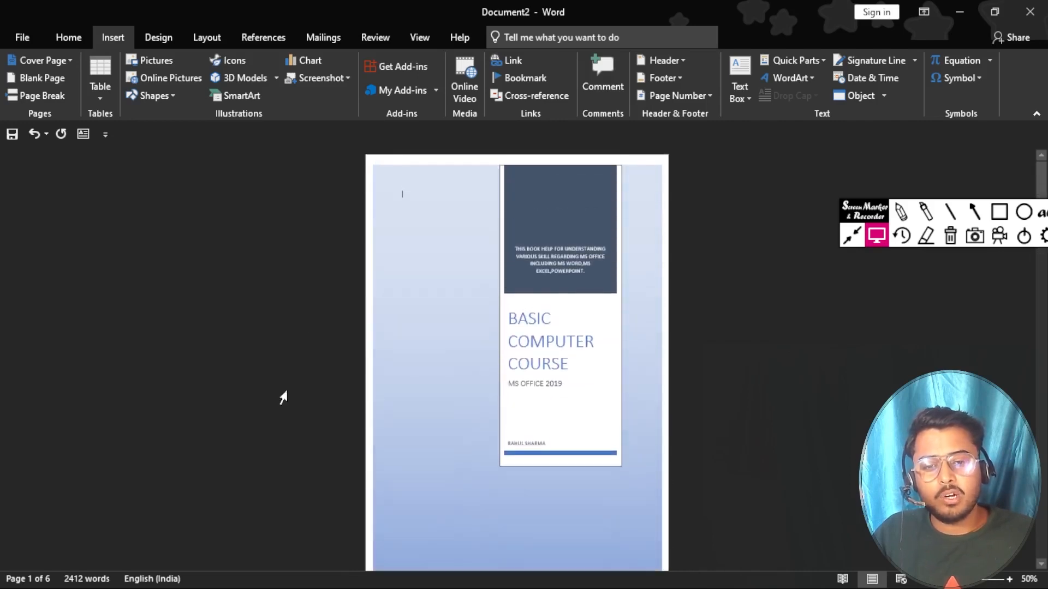
{"action": "scroll", "coordinate": [510, 429], "scroll_direction": "up", "scroll_amount": 2}
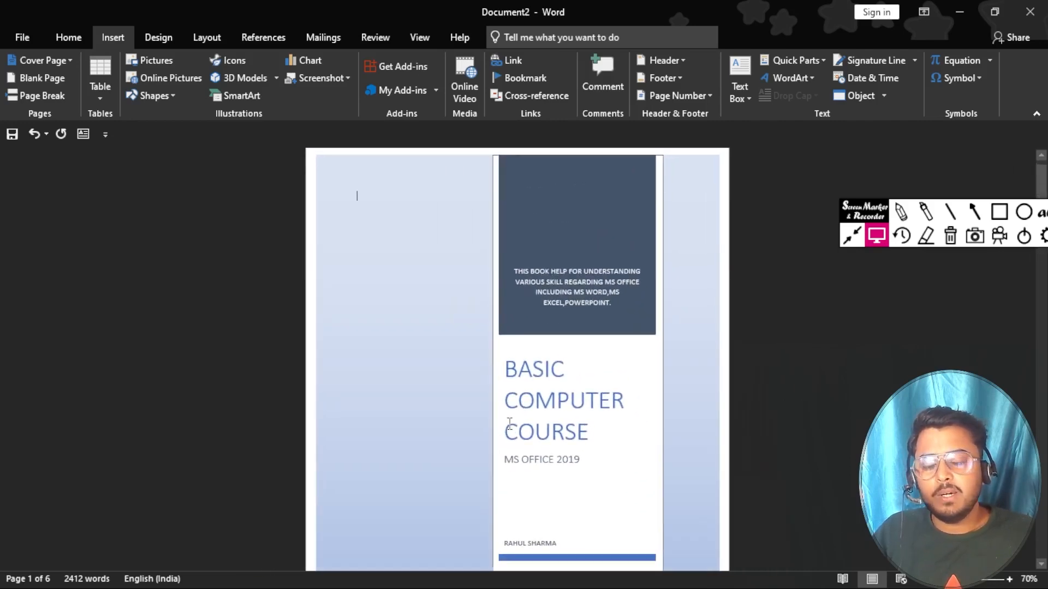
{"action": "scroll", "coordinate": [509, 424], "scroll_direction": "down", "scroll_amount": 3}
{"action": "scroll", "coordinate": [509, 424], "scroll_direction": "up", "scroll_amount": 2}
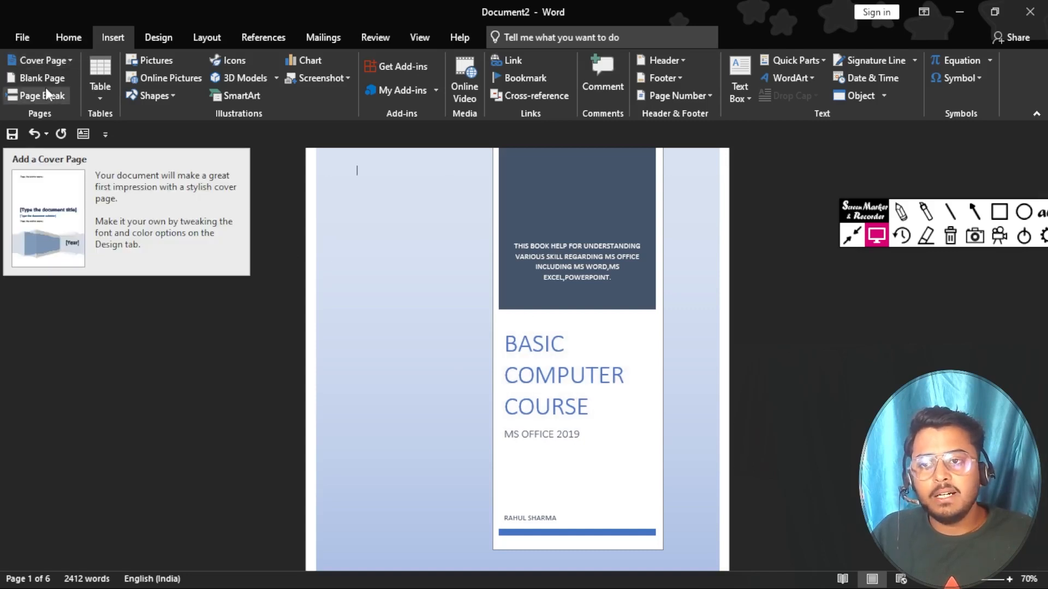
Step: Apply the Banded cover page design from the Cover Page gallery
{"action": "left_click", "coordinate": [70, 60]}
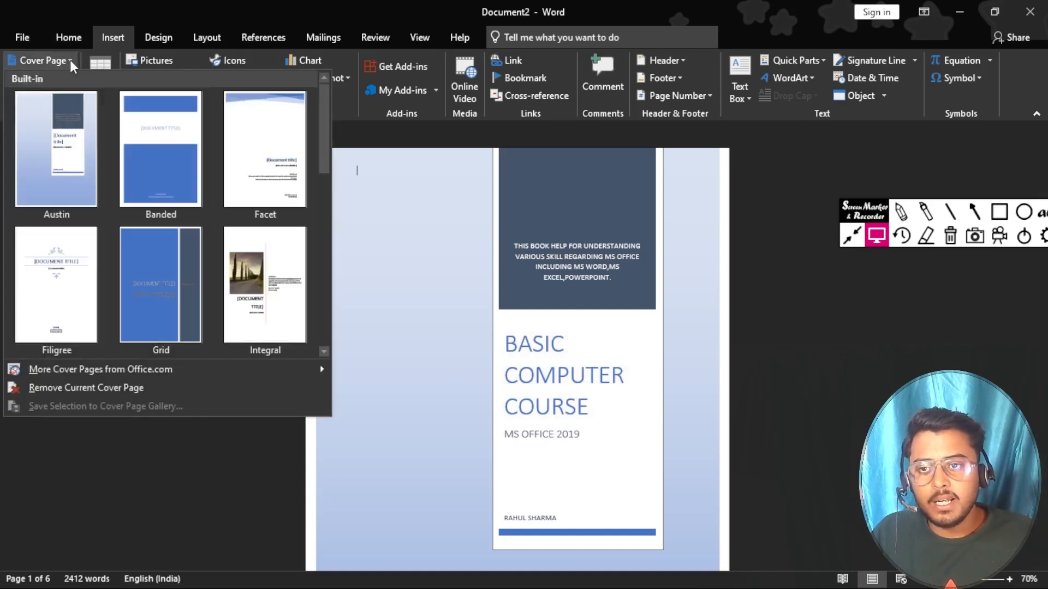
{"action": "left_click", "coordinate": [161, 139]}
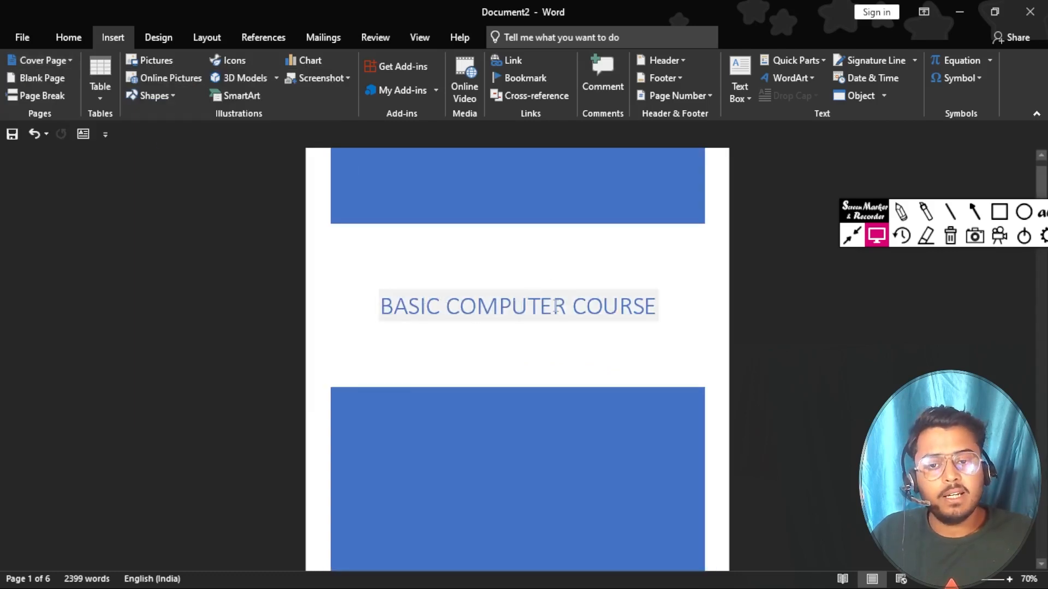
{"action": "scroll", "coordinate": [555, 306], "scroll_direction": "up", "scroll_amount": 2}
{"action": "scroll", "coordinate": [555, 306], "scroll_direction": "down", "scroll_amount": 3}
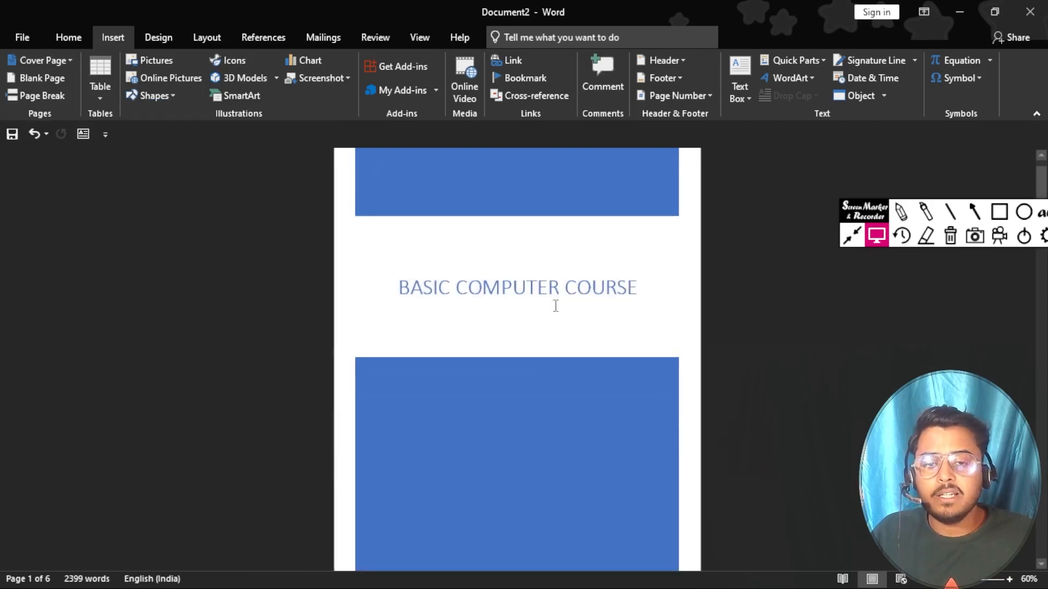
{"action": "scroll", "coordinate": [556, 306], "scroll_direction": "down", "scroll_amount": 3}
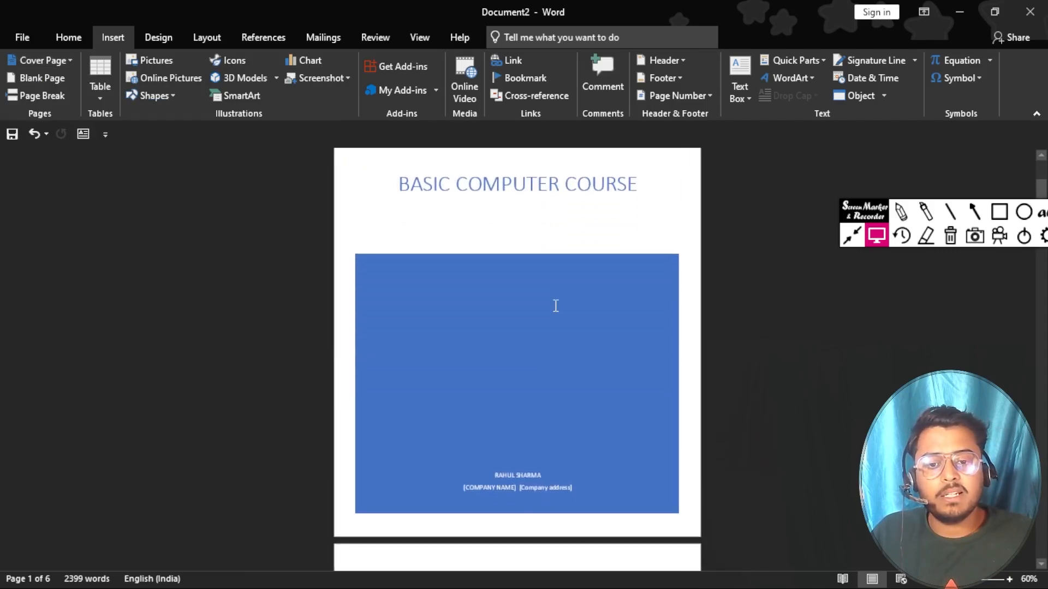
{"action": "scroll", "coordinate": [555, 306], "scroll_direction": "up", "scroll_amount": 4}
{"action": "scroll", "coordinate": [556, 307], "scroll_direction": "down", "scroll_amount": 9}
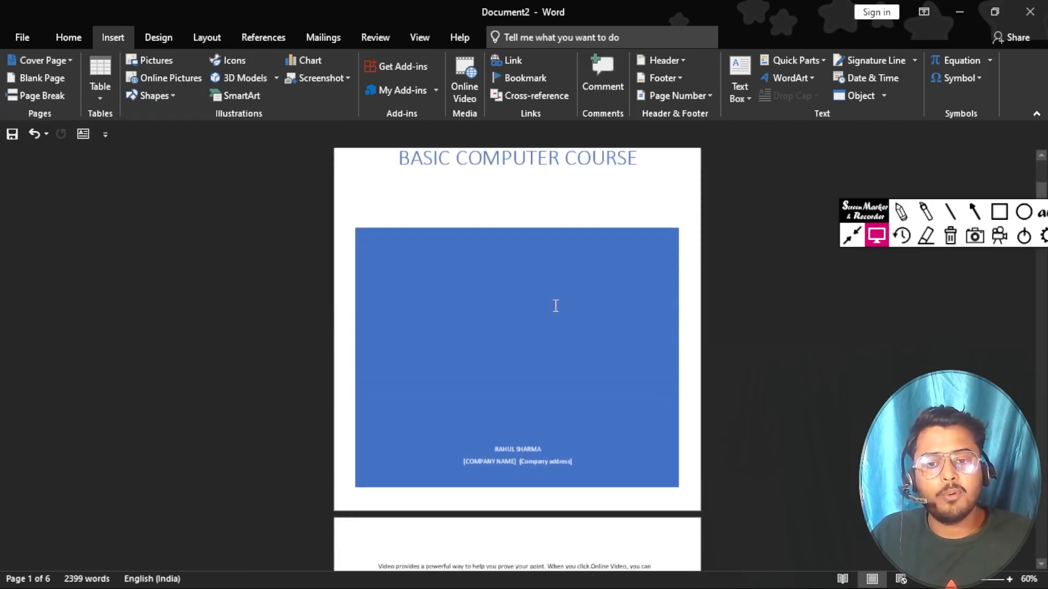
{"action": "scroll", "coordinate": [556, 306], "scroll_direction": "up", "scroll_amount": 7}
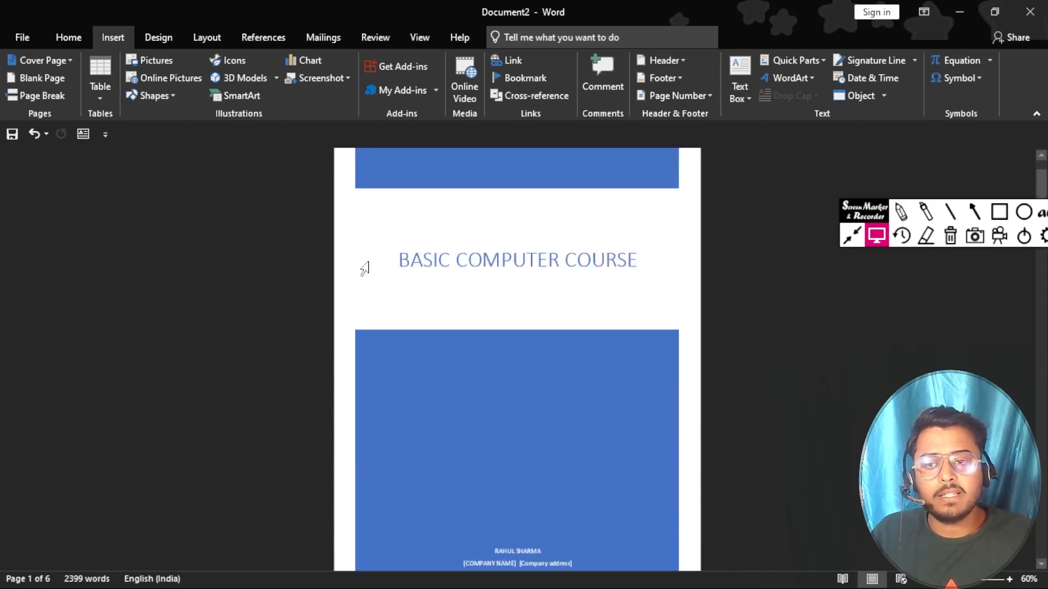
Step: Apply the Facet cover page design
{"action": "left_click", "coordinate": [66, 62]}
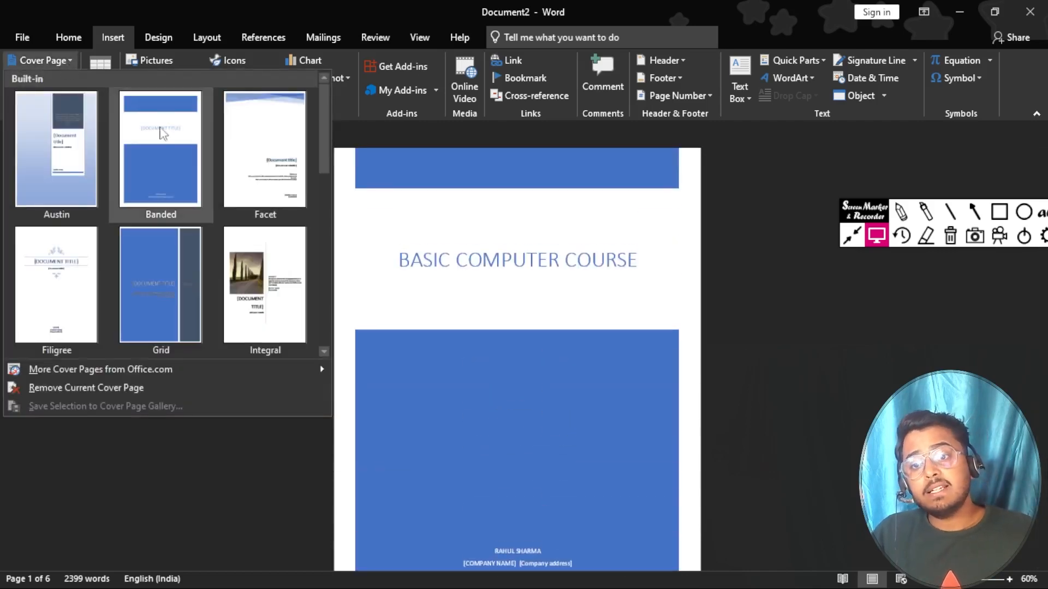
{"action": "left_click", "coordinate": [283, 174]}
{"action": "scroll", "coordinate": [576, 318], "scroll_direction": "down", "scroll_amount": 1}
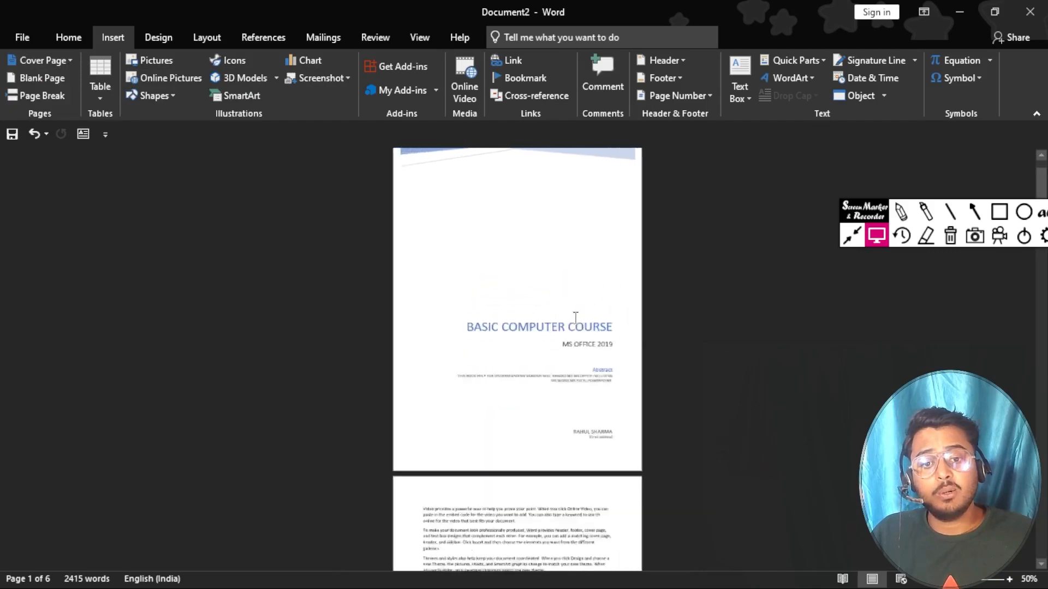
{"action": "scroll", "coordinate": [576, 318], "scroll_direction": "up", "scroll_amount": 2}
{"action": "scroll", "coordinate": [576, 318], "scroll_direction": "down", "scroll_amount": 3}
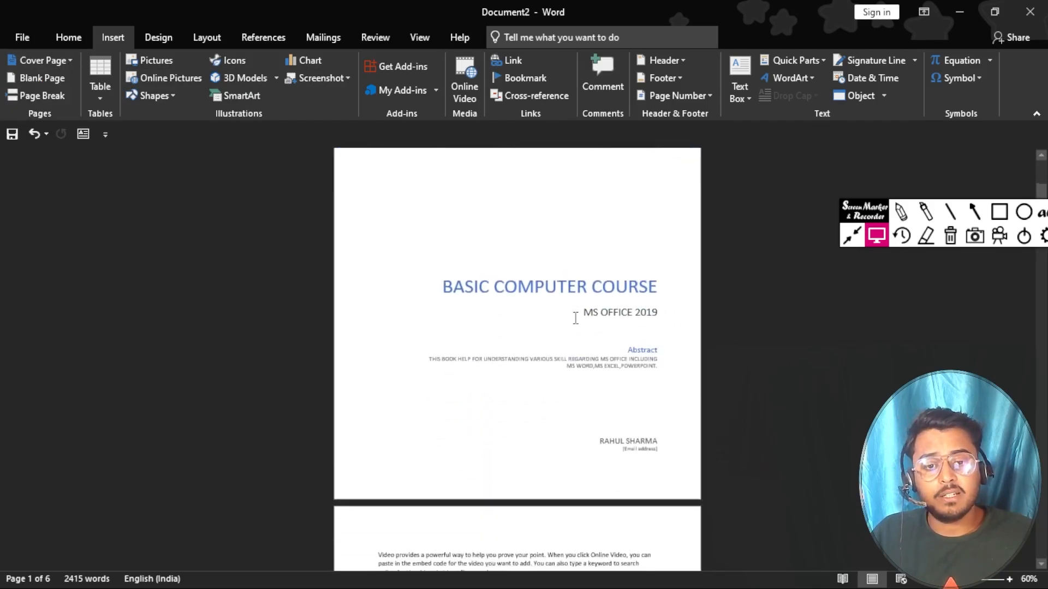
{"action": "scroll", "coordinate": [572, 318], "scroll_direction": "up", "scroll_amount": 2}
Step: Switch the cover page to the Integral design and select its road photo
{"action": "left_click", "coordinate": [67, 60]}
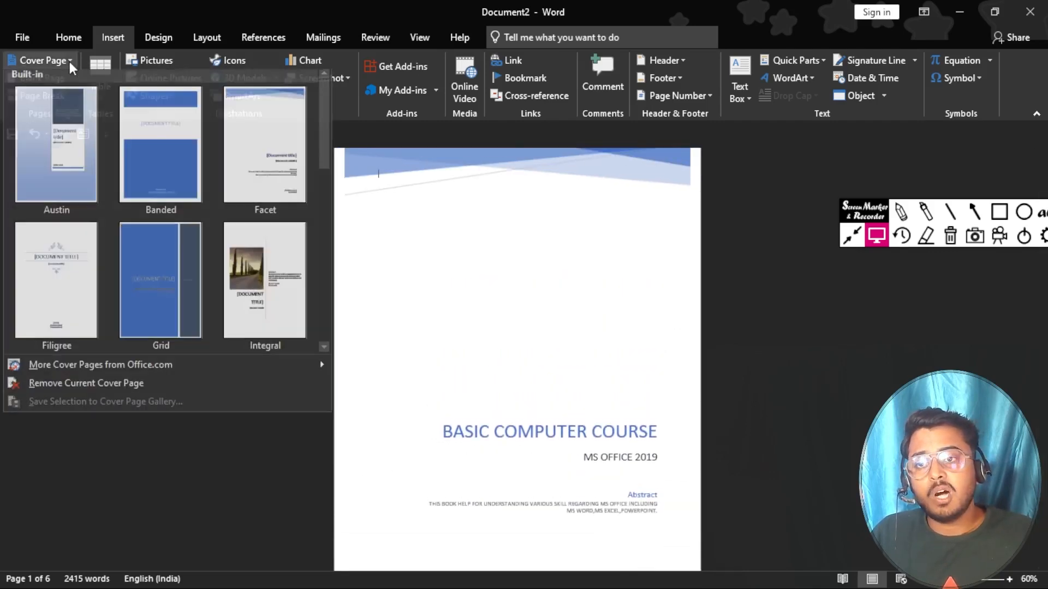
{"action": "left_click", "coordinate": [237, 252]}
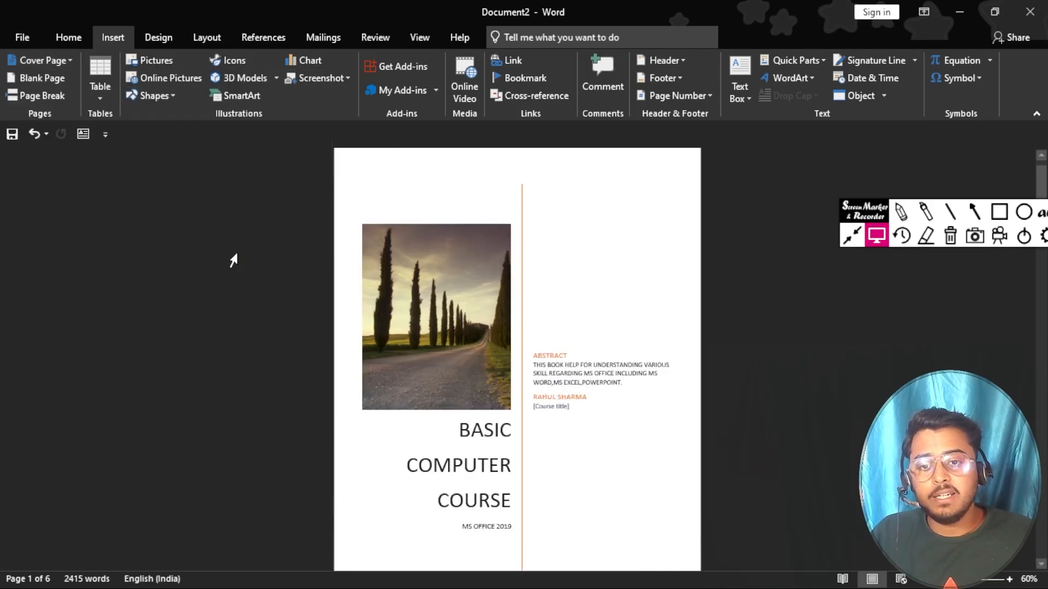
{"action": "left_click", "coordinate": [429, 322]}
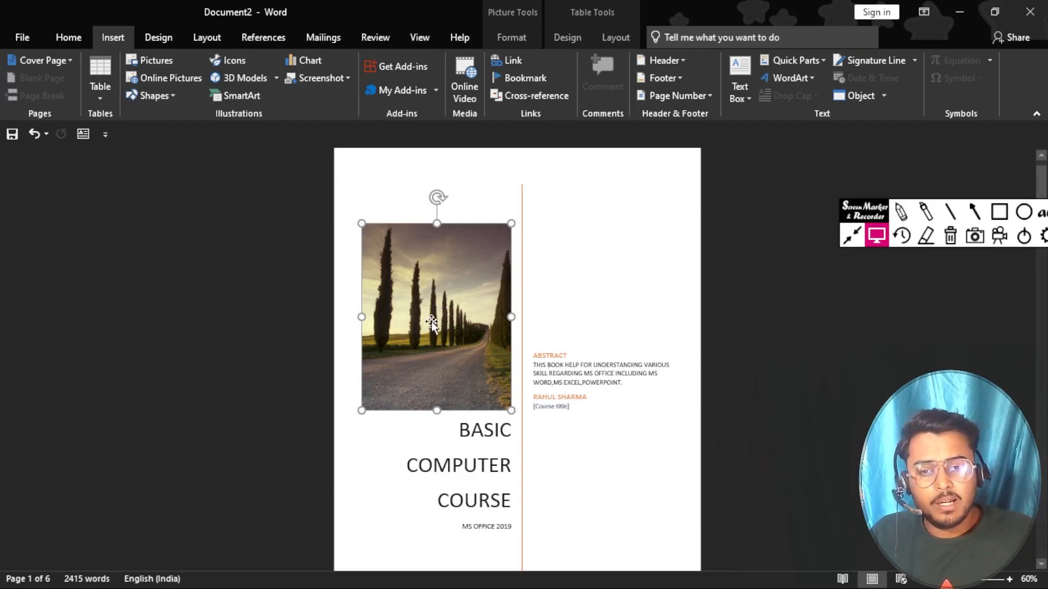
Step: Delete the cypress-road photo from the Integral cover page
{"action": "key", "text": "Delete"}
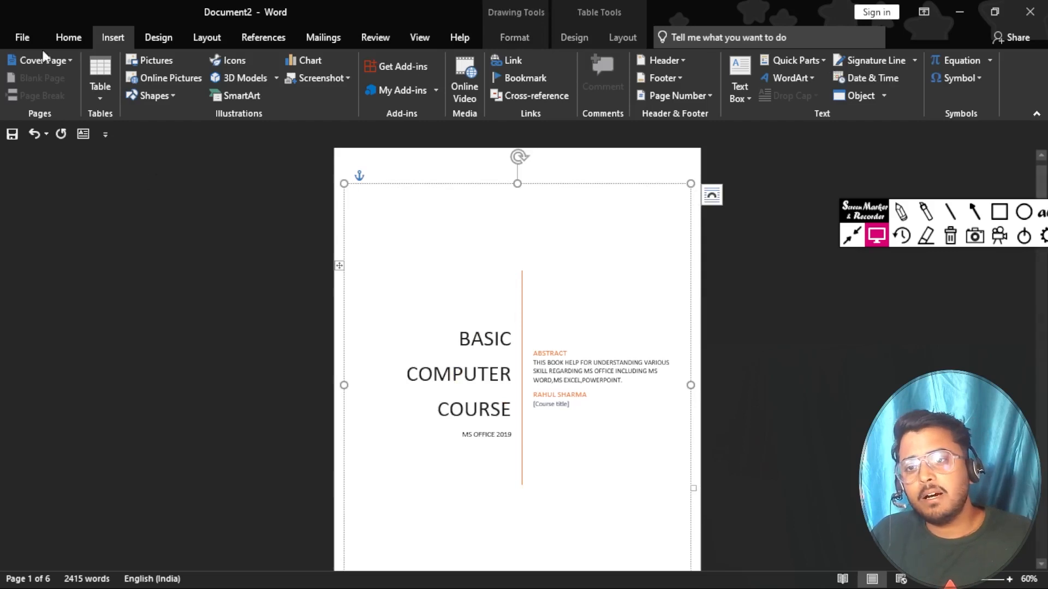
{"action": "left_click", "coordinate": [165, 38]}
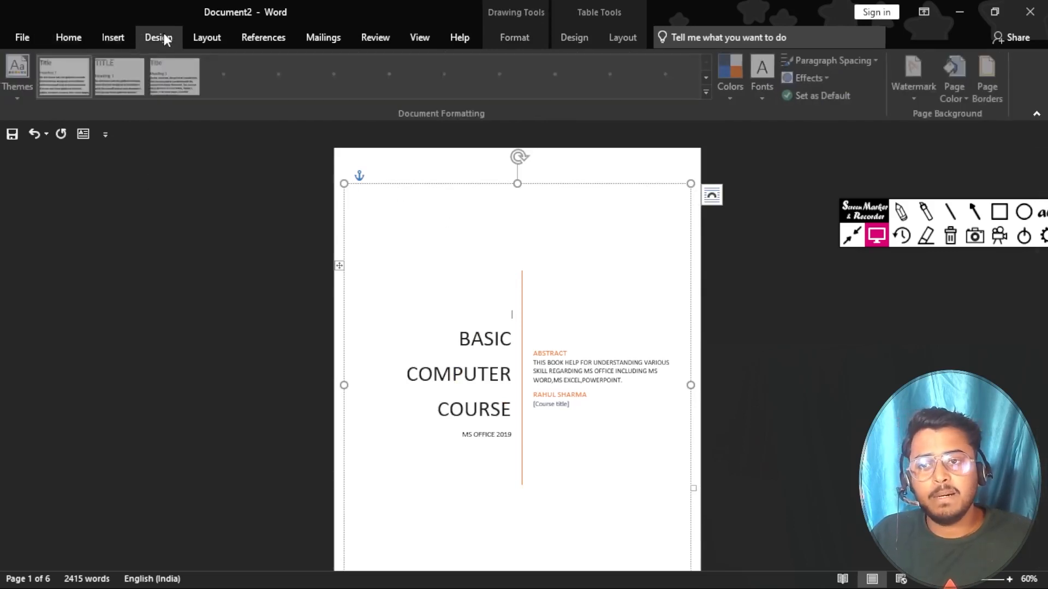
{"action": "left_click", "coordinate": [118, 37]}
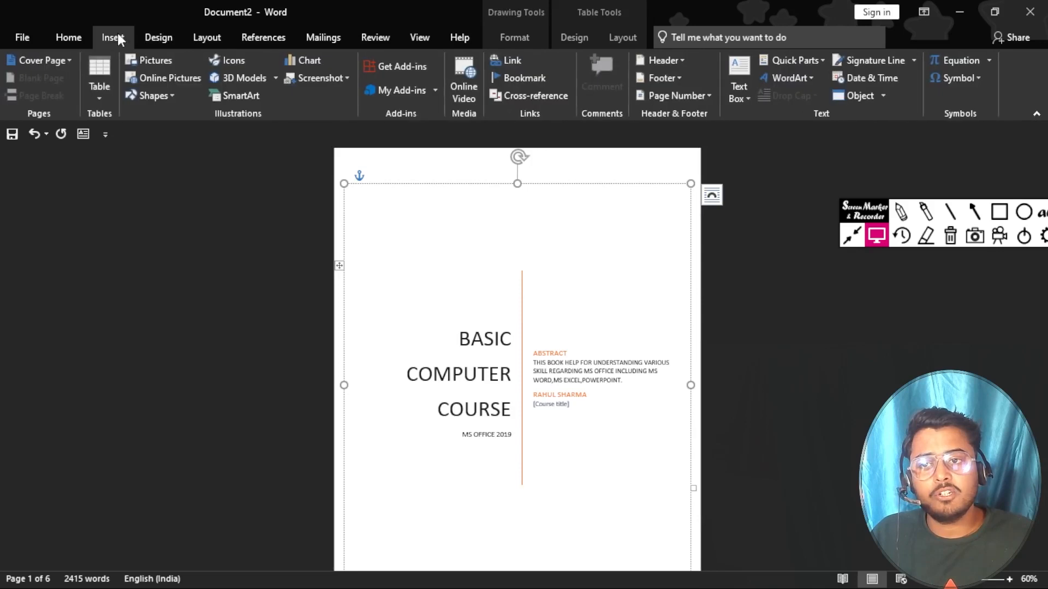
Step: Insert the ML4 moon-lamp picture from the Pictures folder onto the cover page
{"action": "left_click", "coordinate": [158, 61]}
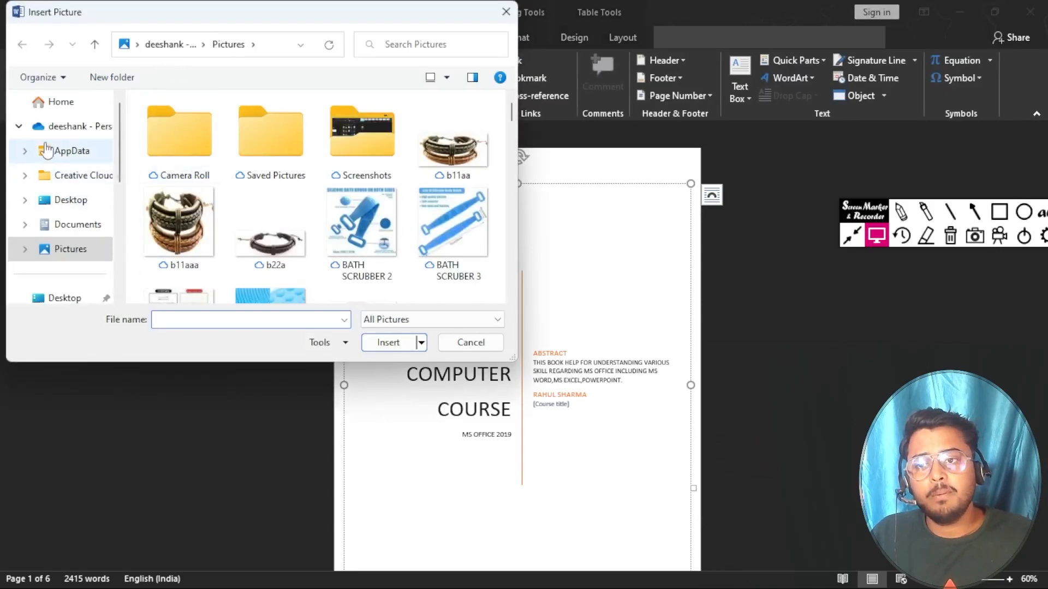
{"action": "left_click", "coordinate": [60, 250]}
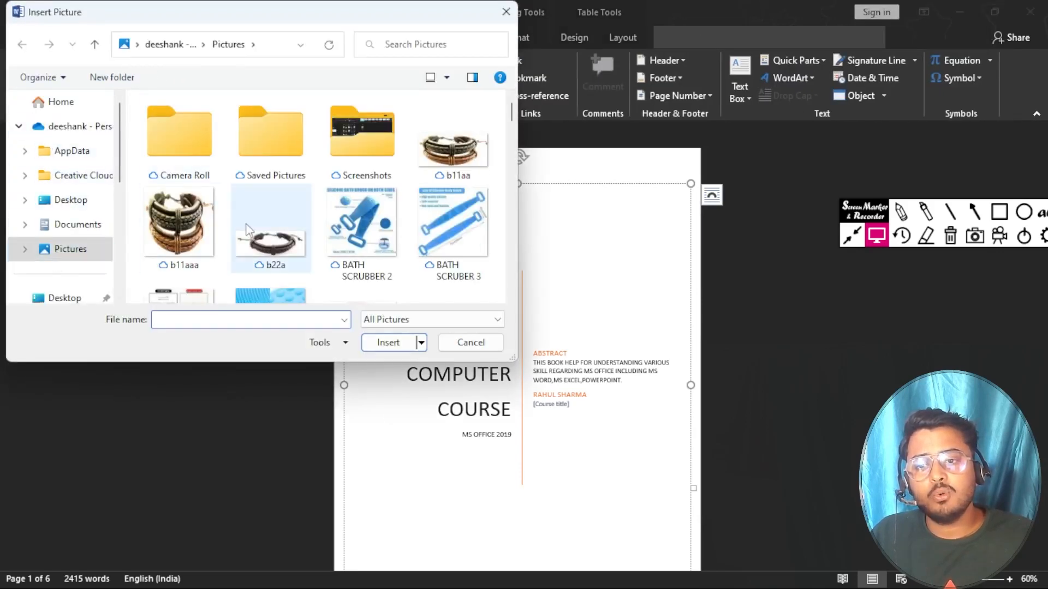
{"action": "scroll", "coordinate": [248, 229], "scroll_direction": "down", "scroll_amount": 5}
{"action": "scroll", "coordinate": [246, 228], "scroll_direction": "down", "scroll_amount": 12}
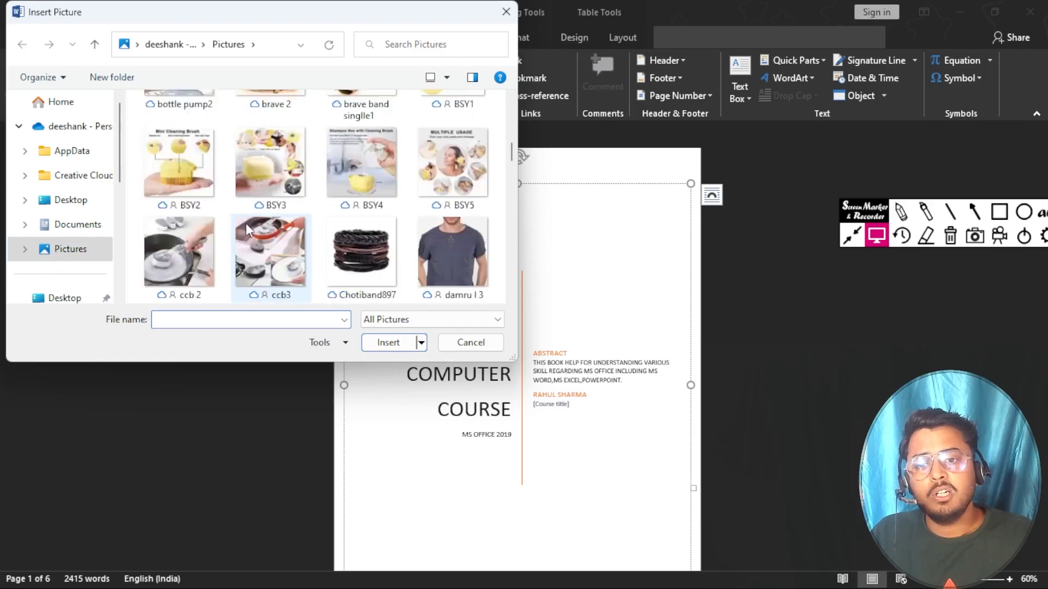
{"action": "scroll", "coordinate": [246, 228], "scroll_direction": "up", "scroll_amount": 6}
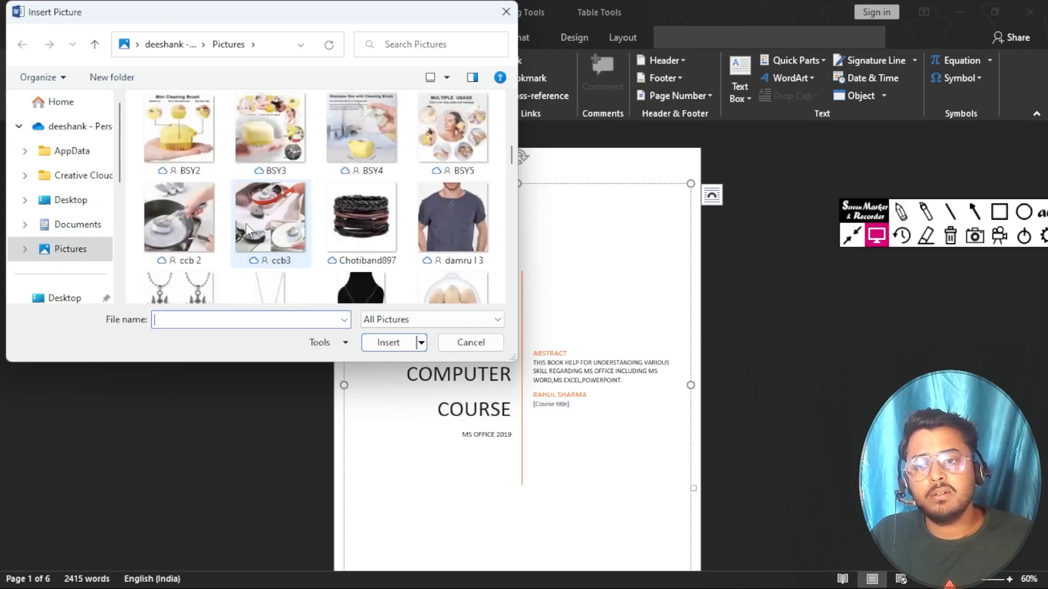
{"action": "scroll", "coordinate": [246, 223], "scroll_direction": "up", "scroll_amount": 11}
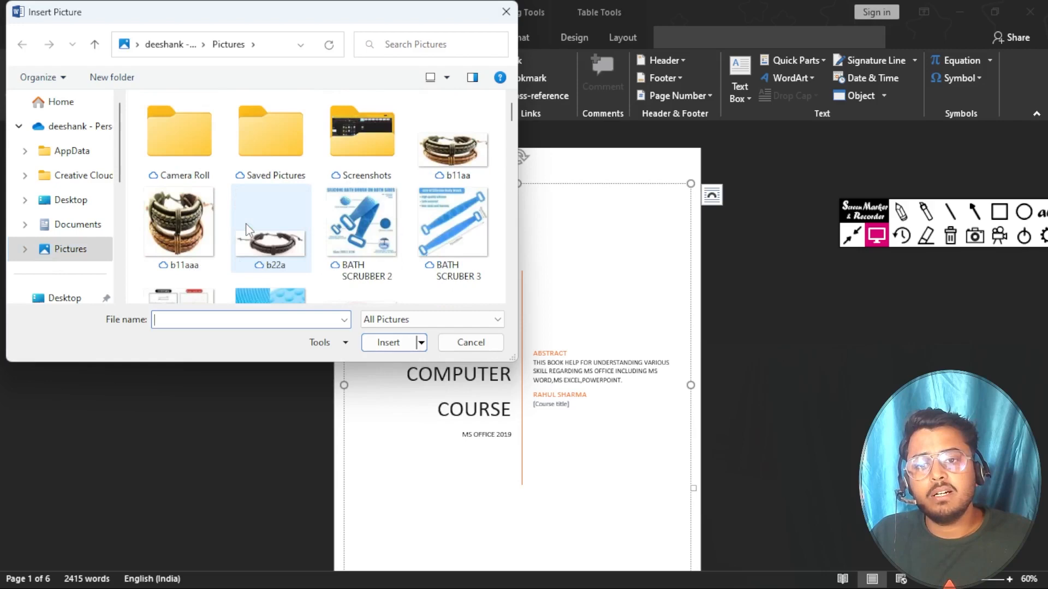
{"action": "scroll", "coordinate": [245, 224], "scroll_direction": "down", "scroll_amount": 13}
{"action": "scroll", "coordinate": [246, 228], "scroll_direction": "down", "scroll_amount": 5}
{"action": "scroll", "coordinate": [245, 223], "scroll_direction": "down", "scroll_amount": 12}
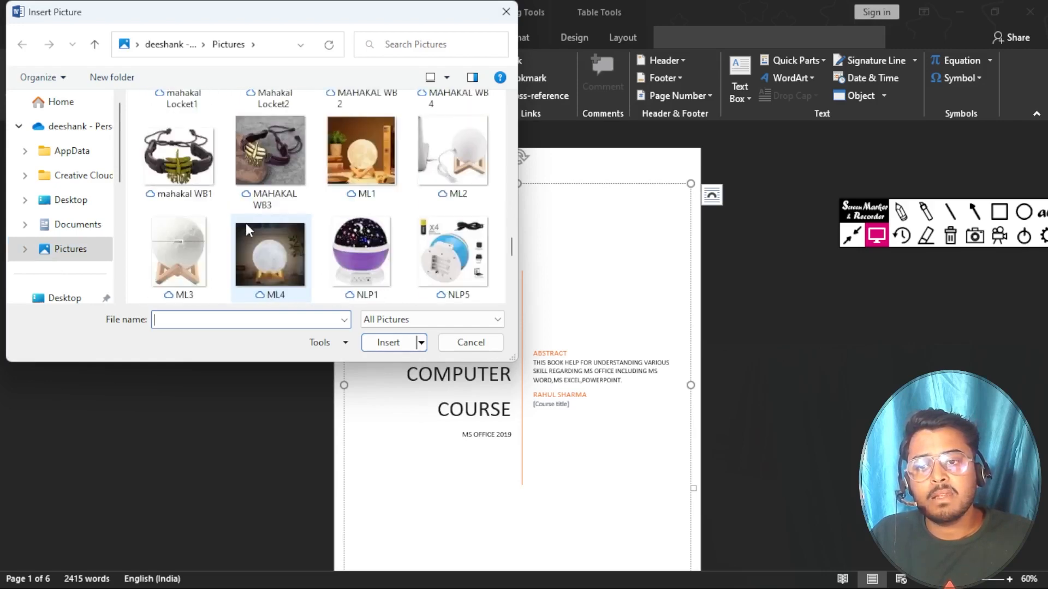
{"action": "scroll", "coordinate": [245, 224], "scroll_direction": "down", "scroll_amount": 1}
{"action": "left_click", "coordinate": [272, 165]}
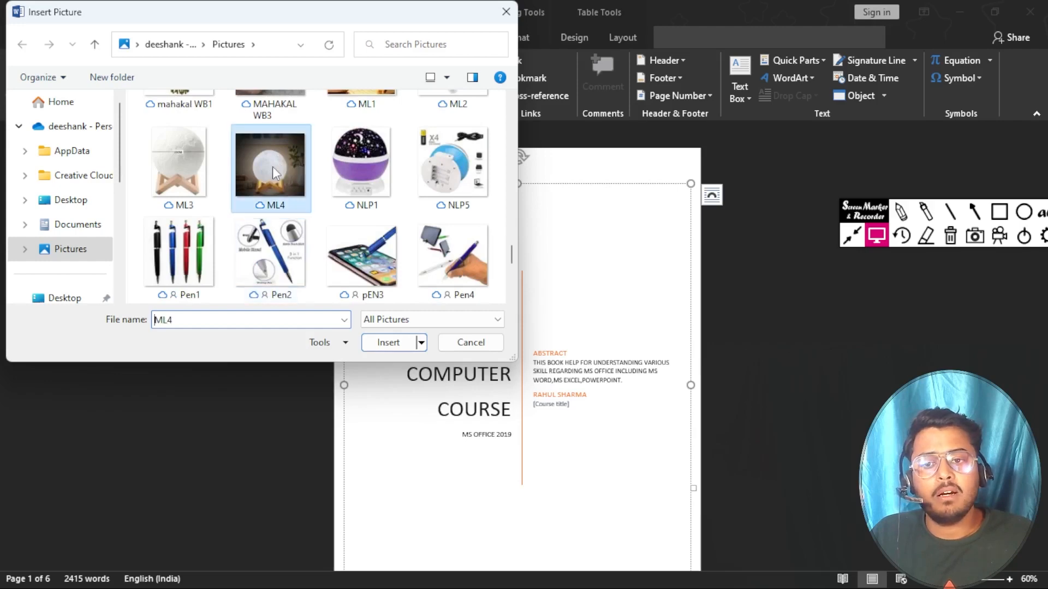
{"action": "left_click", "coordinate": [406, 342]}
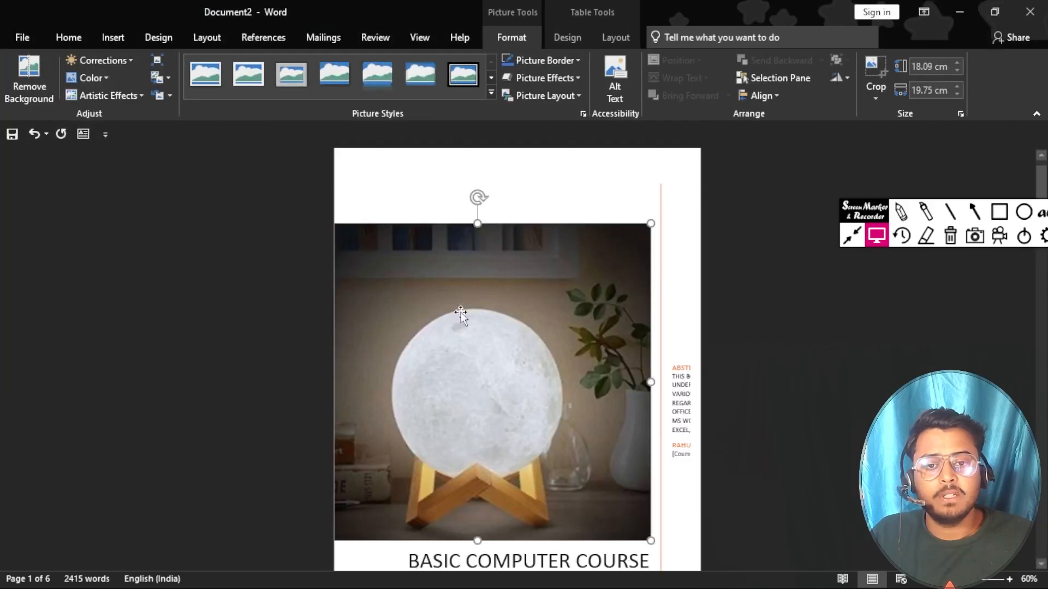
Step: Shrink the moon-lamp photo to about 8.18 × 8.93 cm above the course title
{"action": "left_click_drag", "start_coordinate": [649, 224], "coordinate": [460, 431]}
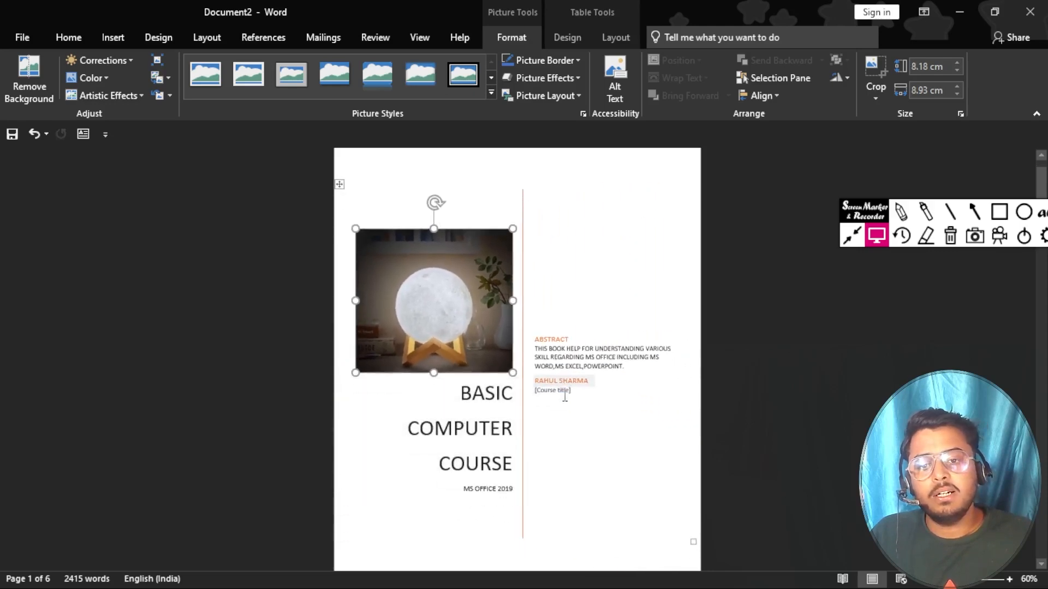
{"action": "left_click", "coordinate": [576, 444]}
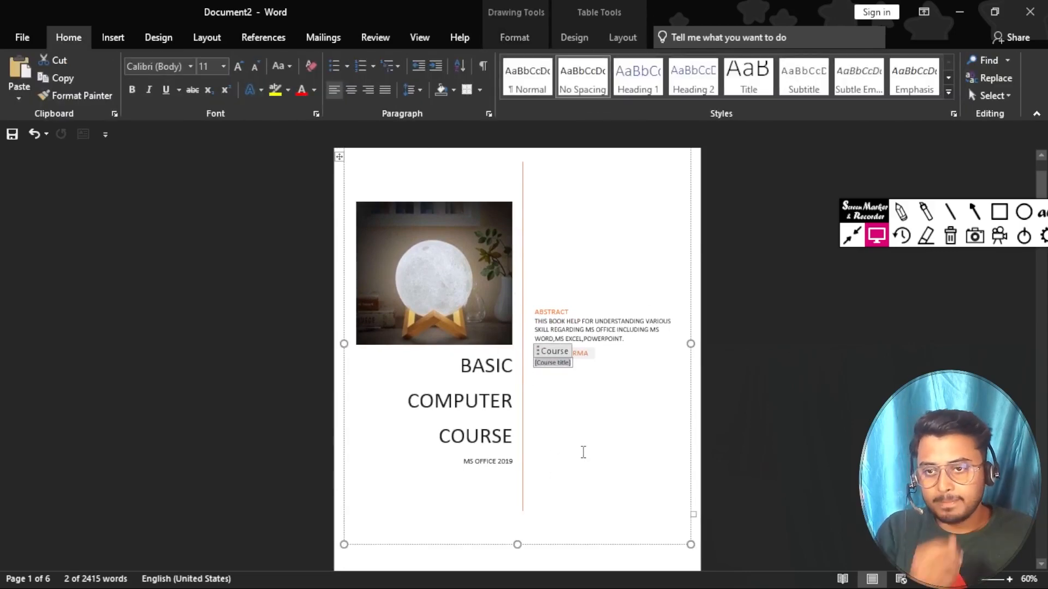
{"action": "left_click", "coordinate": [116, 36]}
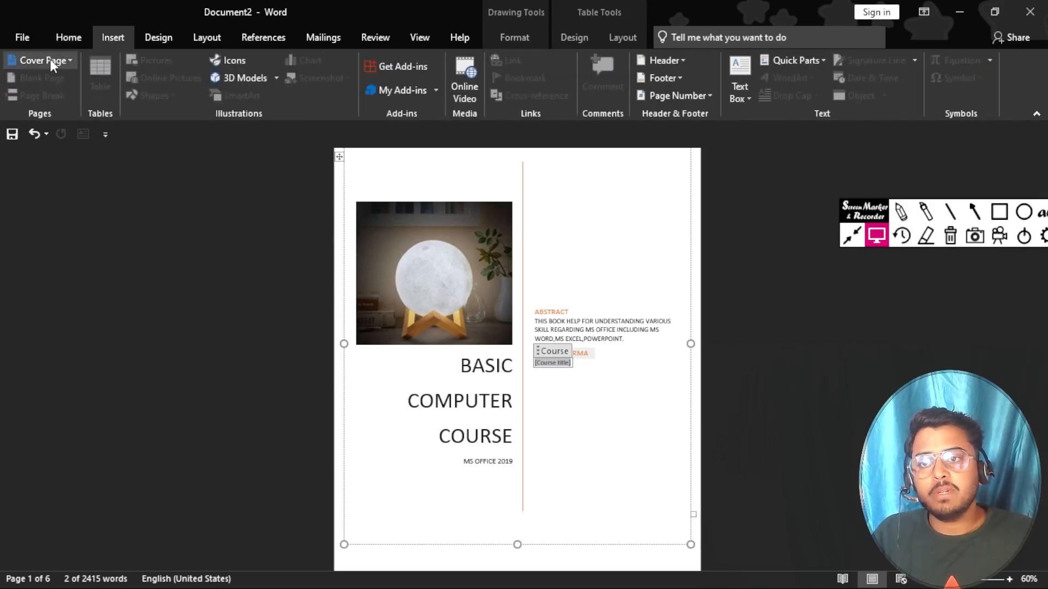
{"action": "left_click", "coordinate": [55, 59]}
{"action": "scroll", "coordinate": [139, 252], "scroll_direction": "down", "scroll_amount": 5}
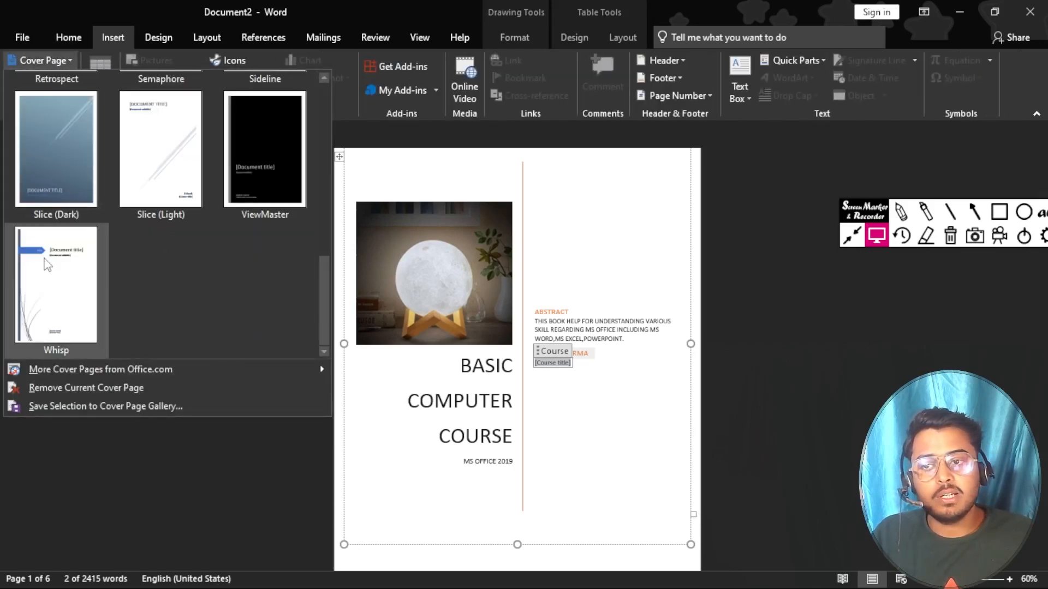
{"action": "left_click", "coordinate": [47, 265]}
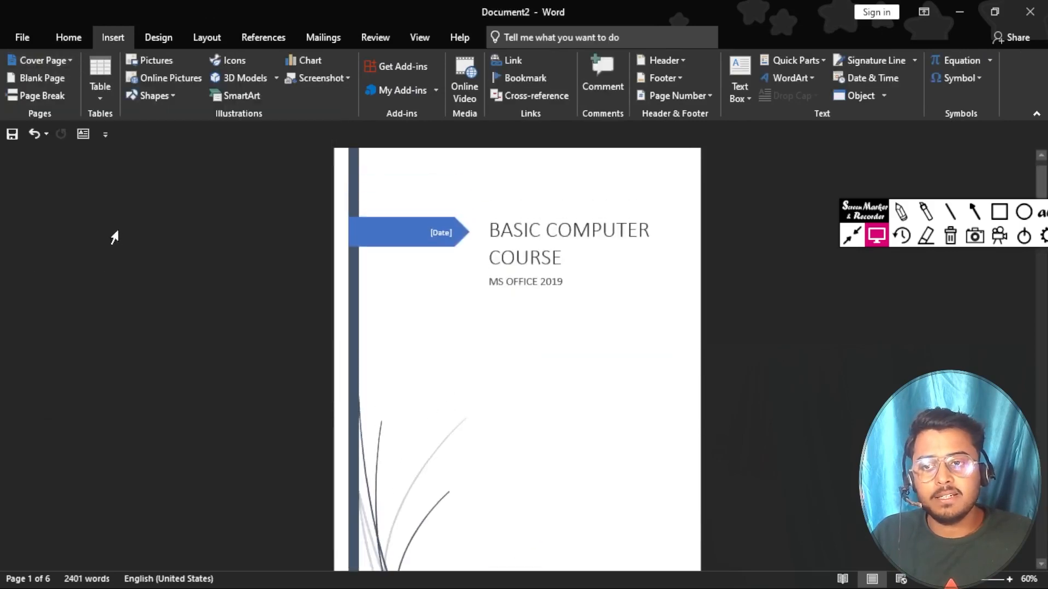
{"action": "scroll", "coordinate": [114, 237], "scroll_direction": "down", "scroll_amount": 3}
{"action": "scroll", "coordinate": [120, 238], "scroll_direction": "up", "scroll_amount": 3}
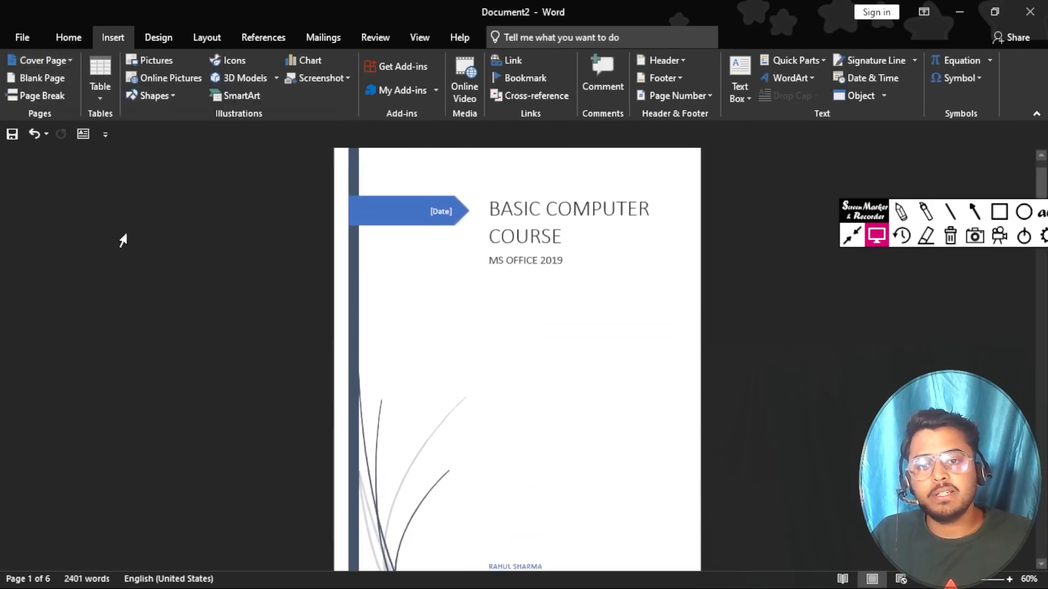
{"action": "scroll", "coordinate": [122, 240], "scroll_direction": "down", "scroll_amount": 3}
{"action": "scroll", "coordinate": [122, 240], "scroll_direction": "up", "scroll_amount": 3}
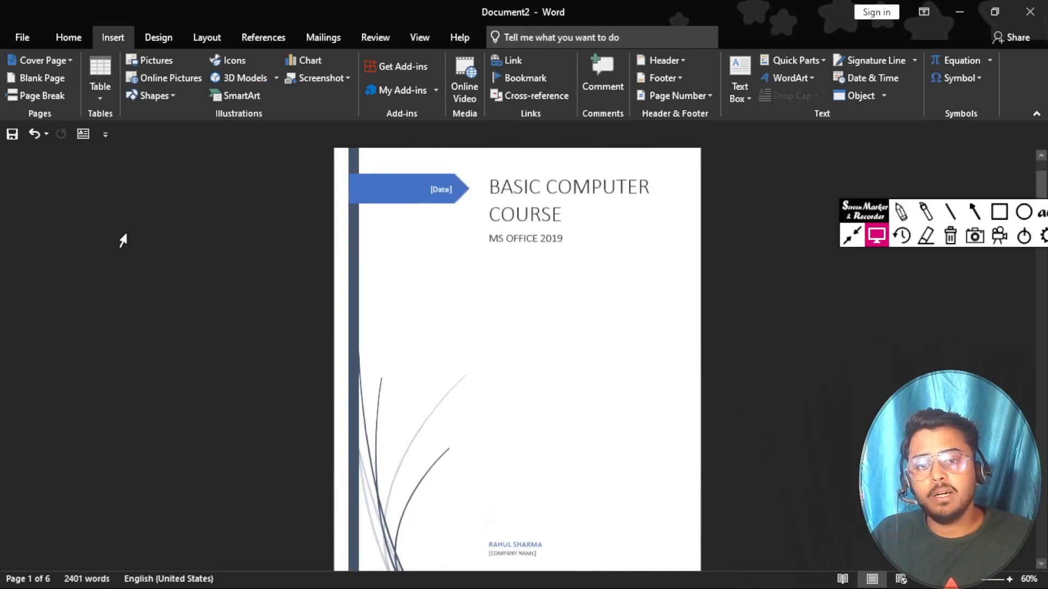
{"action": "scroll", "coordinate": [122, 240], "scroll_direction": "up", "scroll_amount": 1}
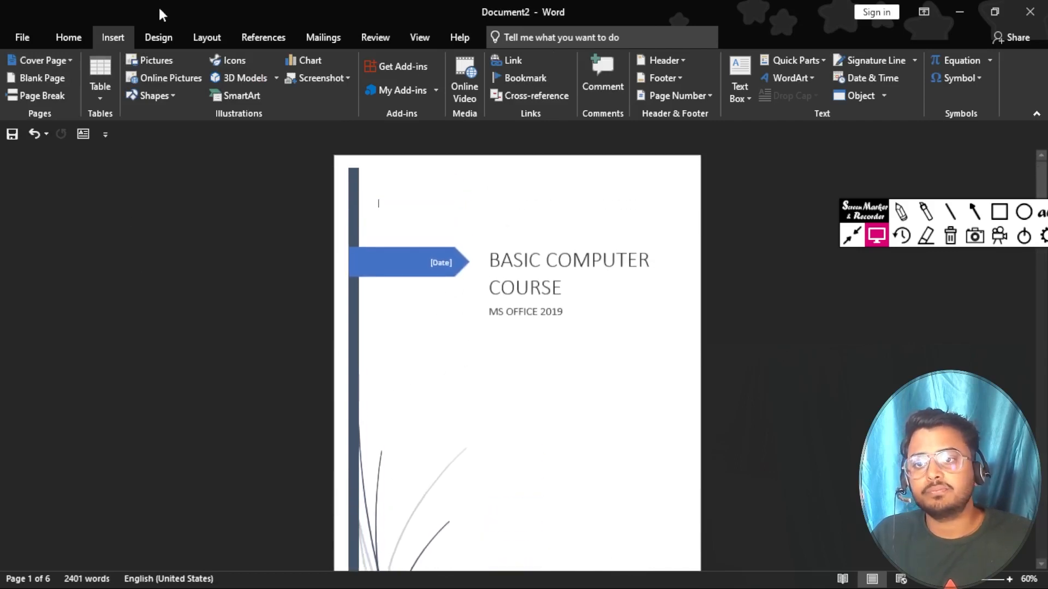
{"action": "left_click", "coordinate": [67, 44]}
{"action": "left_click", "coordinate": [109, 38]}
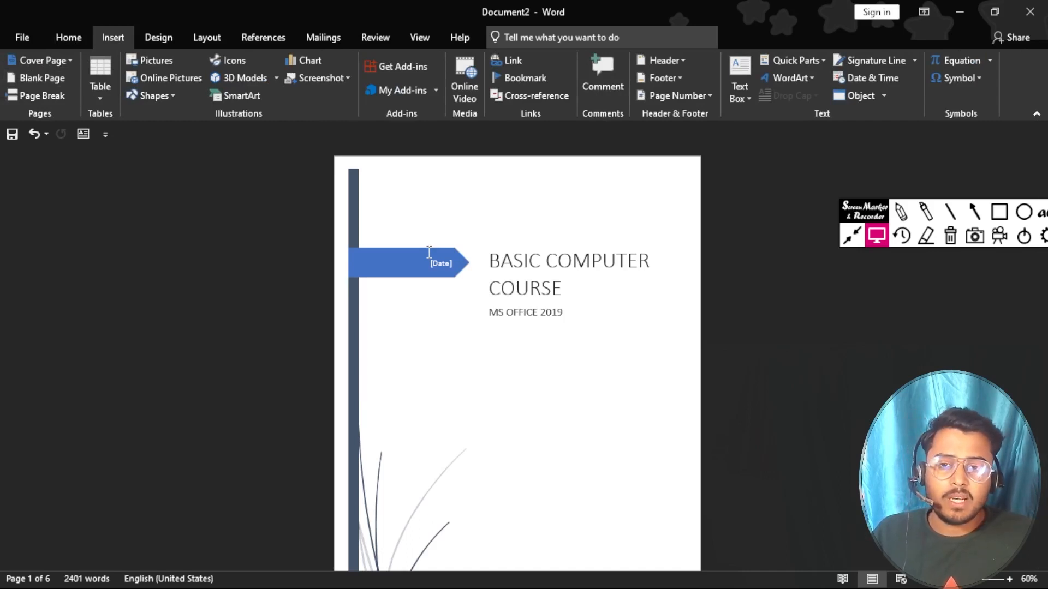
{"action": "scroll", "coordinate": [429, 251], "scroll_direction": "down", "scroll_amount": 4}
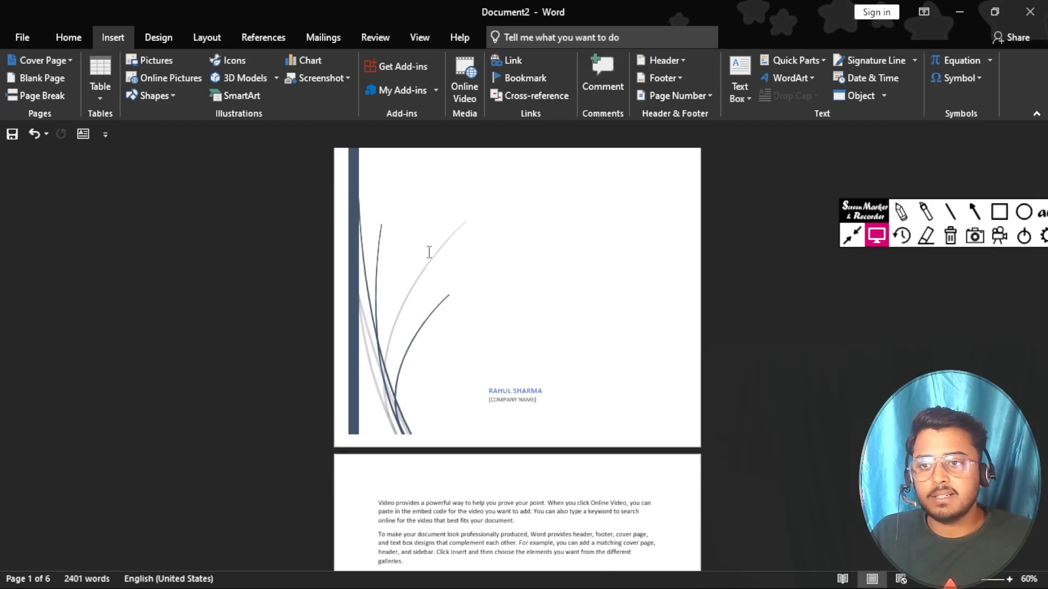
Step: Scroll through the generated body text to review it
{"action": "scroll", "coordinate": [516, 364], "scroll_direction": "down", "scroll_amount": 3}
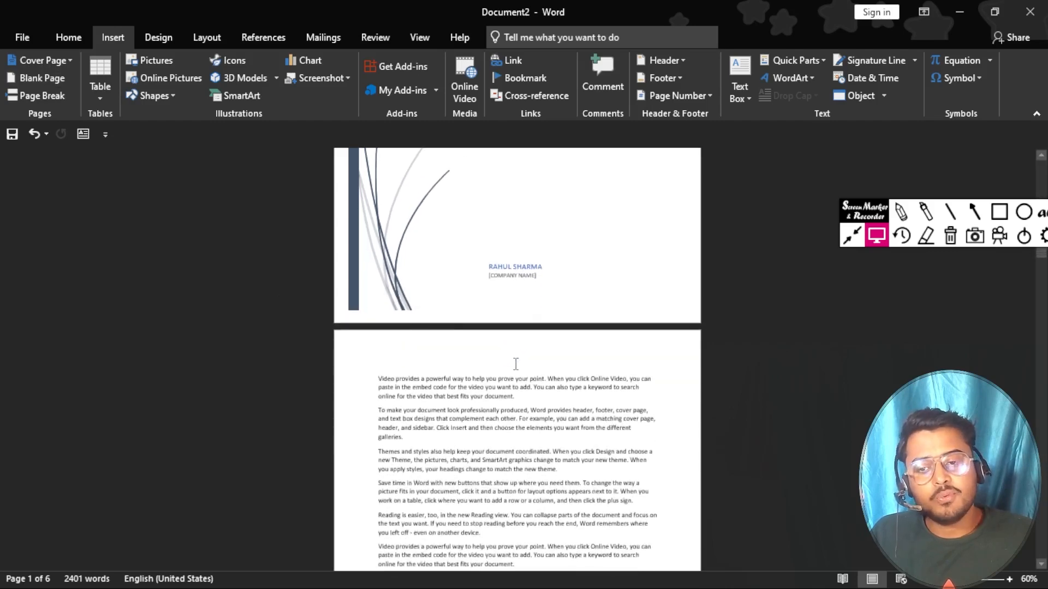
{"action": "scroll", "coordinate": [516, 364], "scroll_direction": "up", "scroll_amount": 2}
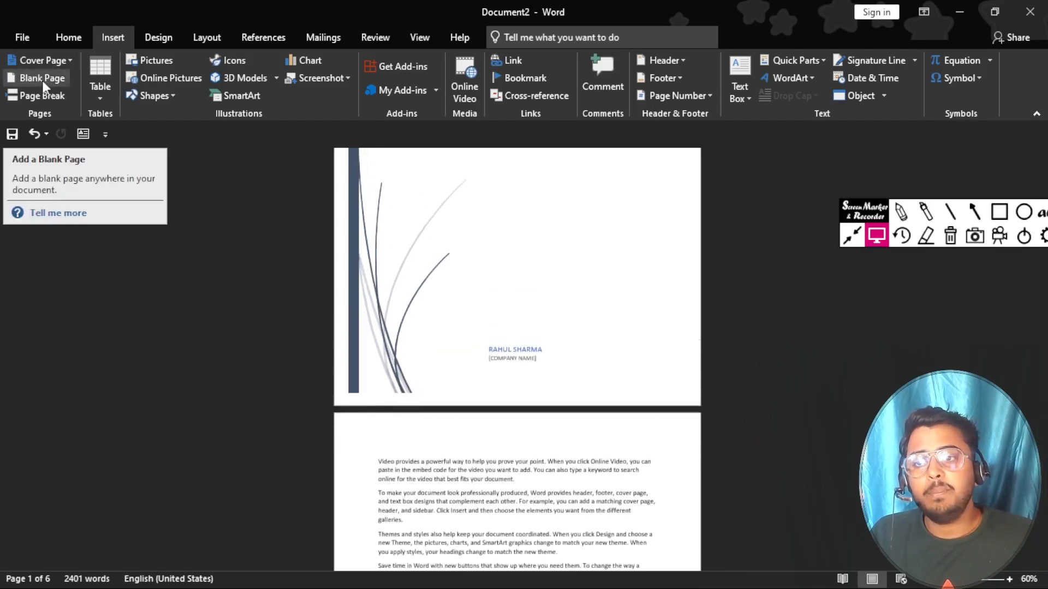
{"action": "scroll", "coordinate": [439, 341], "scroll_direction": "down", "scroll_amount": 1, "text": "ctrl"}
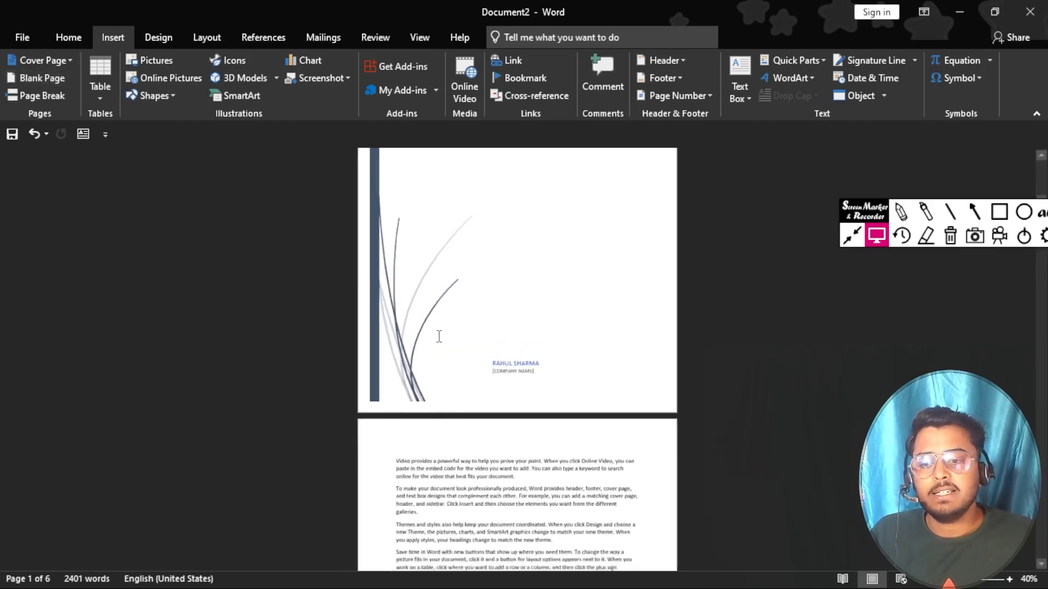
{"action": "scroll", "coordinate": [439, 342], "scroll_direction": "up", "scroll_amount": 7, "text": "ctrl"}
{"action": "scroll", "coordinate": [439, 336], "scroll_direction": "up", "scroll_amount": 5}
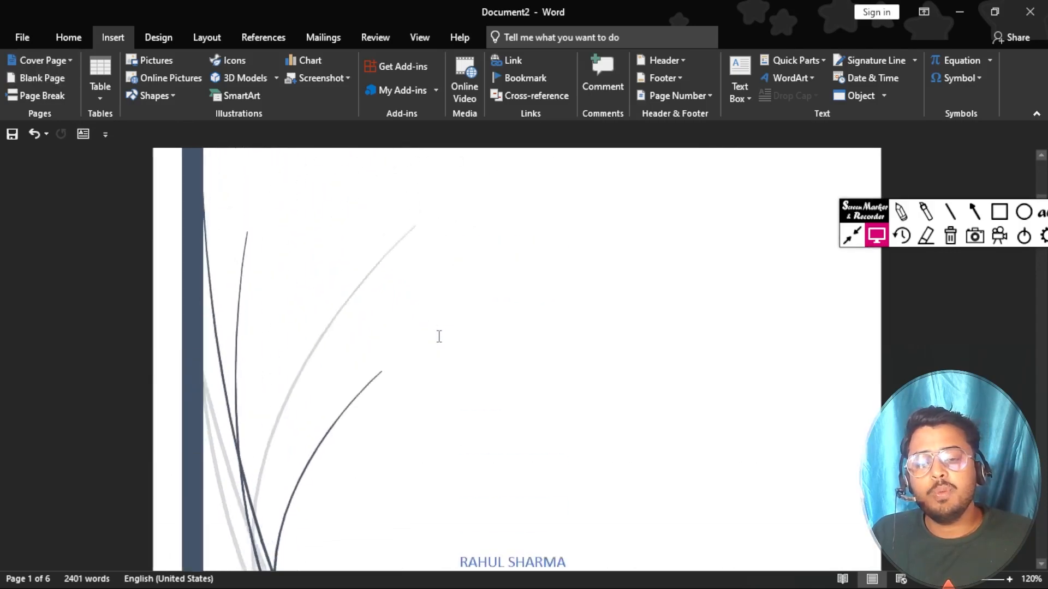
{"action": "scroll", "coordinate": [438, 337], "scroll_direction": "down", "scroll_amount": 9}
{"action": "scroll", "coordinate": [428, 325], "scroll_direction": "down", "scroll_amount": 5}
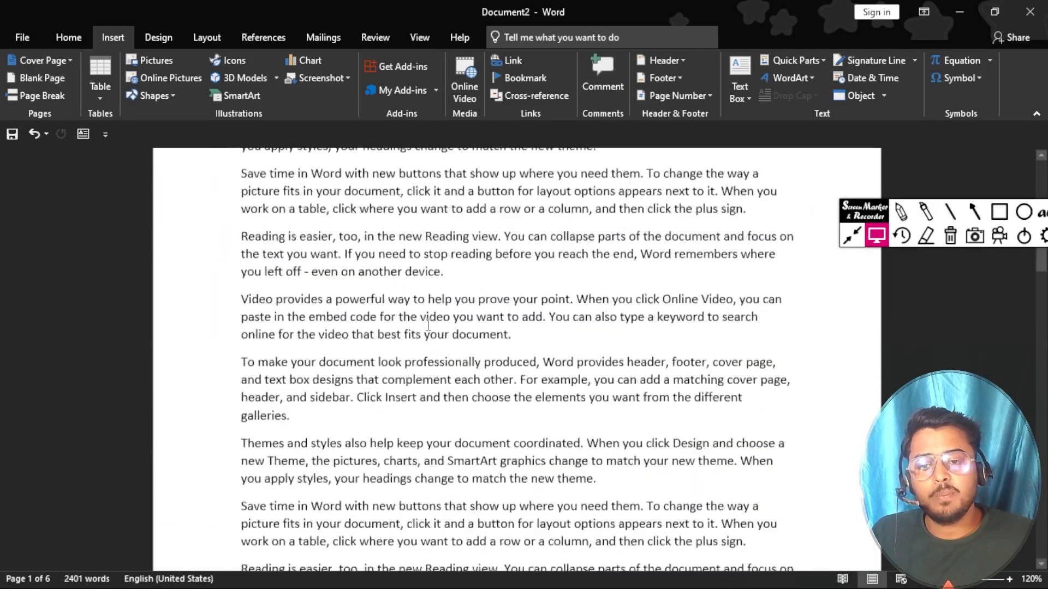
{"action": "scroll", "coordinate": [428, 324], "scroll_direction": "down", "scroll_amount": 8}
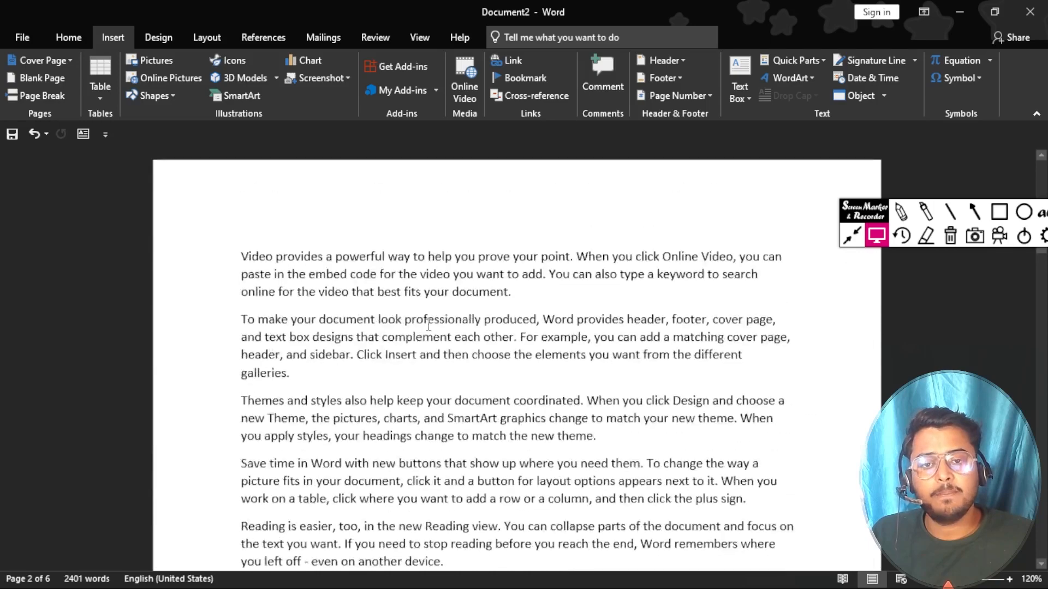
{"action": "scroll", "coordinate": [429, 324], "scroll_direction": "down", "scroll_amount": 6}
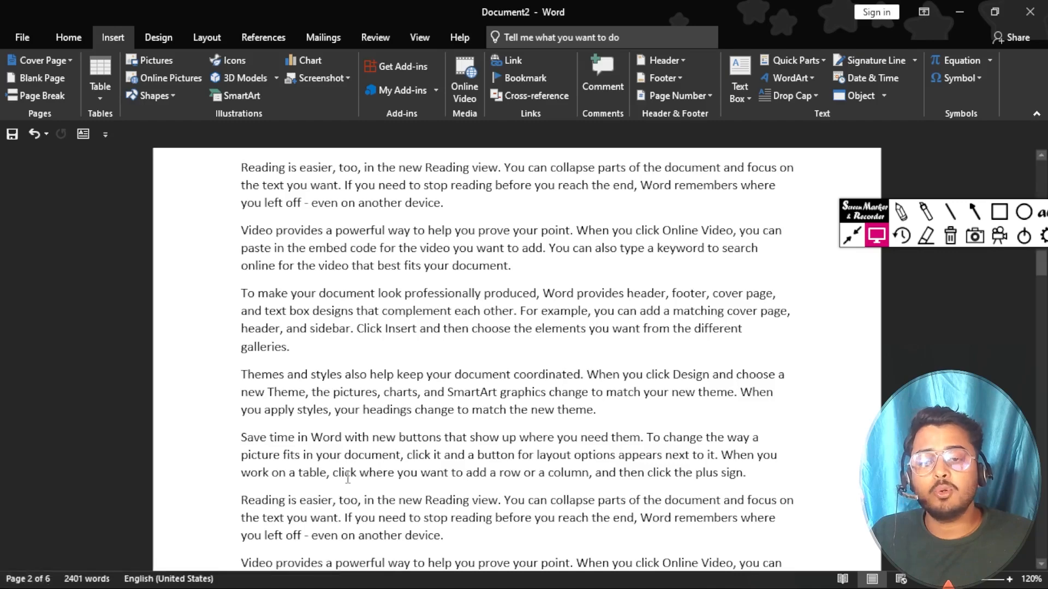
{"action": "scroll", "coordinate": [340, 460], "scroll_direction": "down", "scroll_amount": 5}
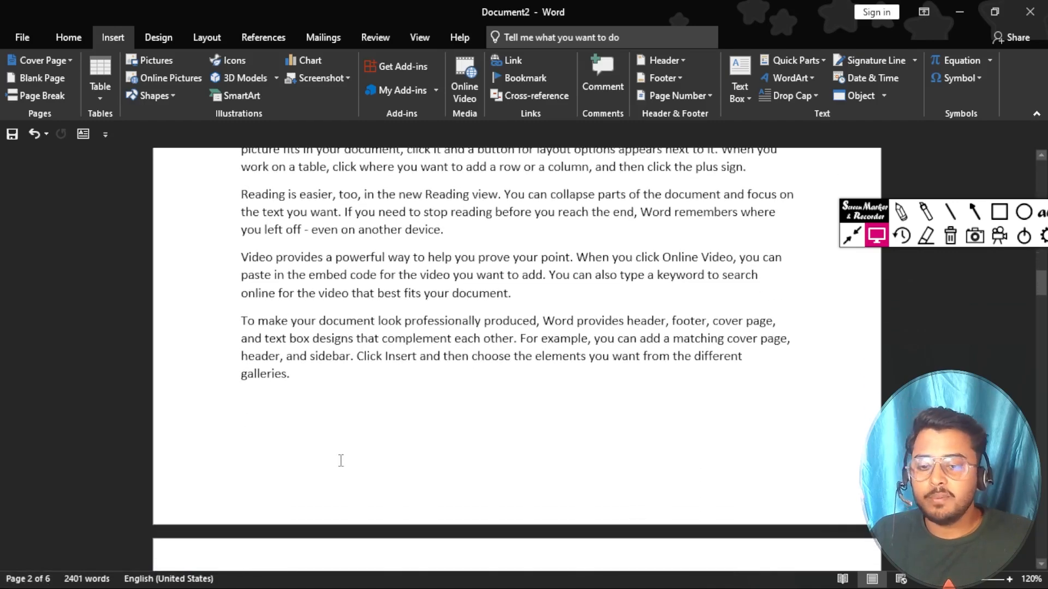
{"action": "scroll", "coordinate": [296, 425], "scroll_direction": "down", "scroll_amount": 8}
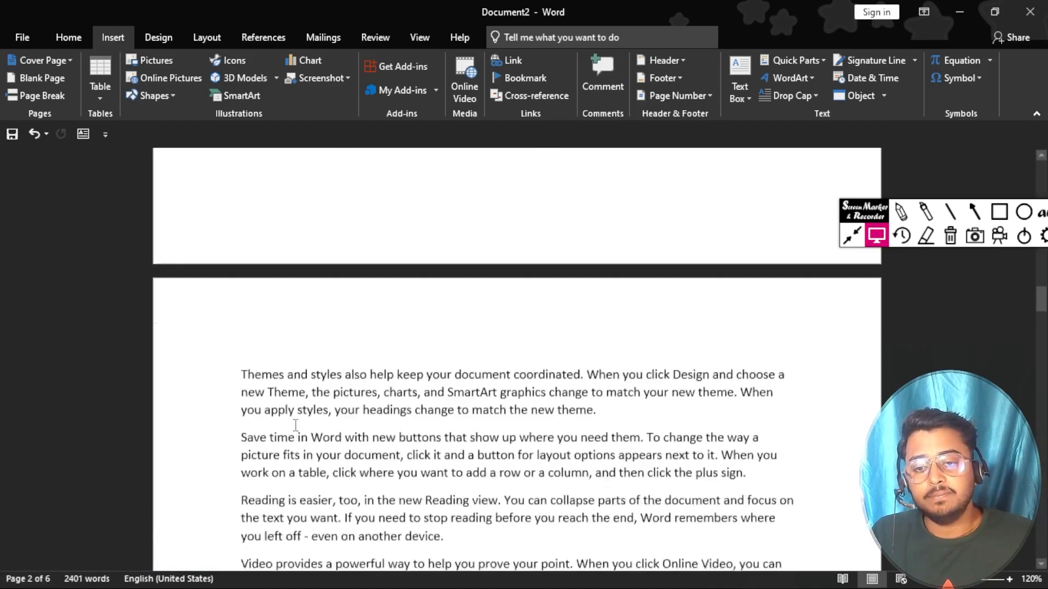
{"action": "scroll", "coordinate": [295, 425], "scroll_direction": "down", "scroll_amount": 1}
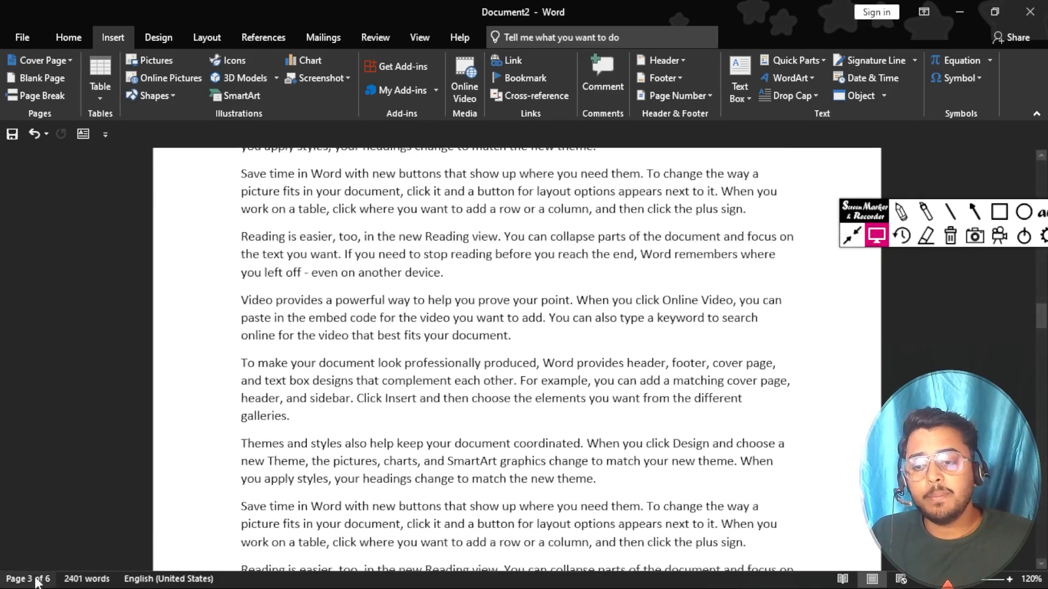
{"action": "scroll", "coordinate": [409, 401], "scroll_direction": "down", "scroll_amount": 1}
{"action": "scroll", "coordinate": [409, 401], "scroll_direction": "down", "scroll_amount": 20}
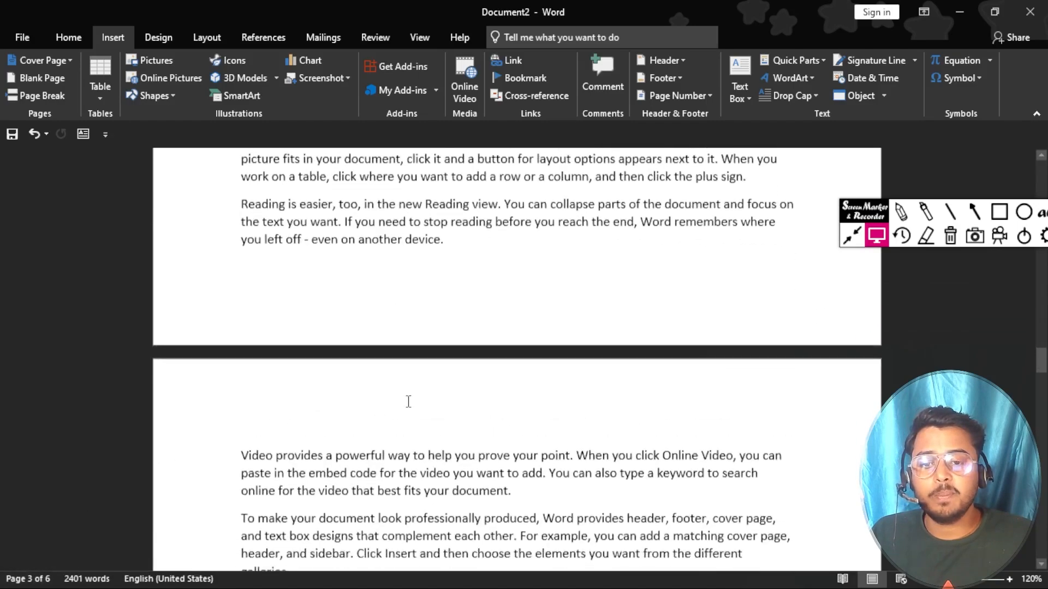
{"action": "scroll", "coordinate": [408, 401], "scroll_direction": "down", "scroll_amount": 15}
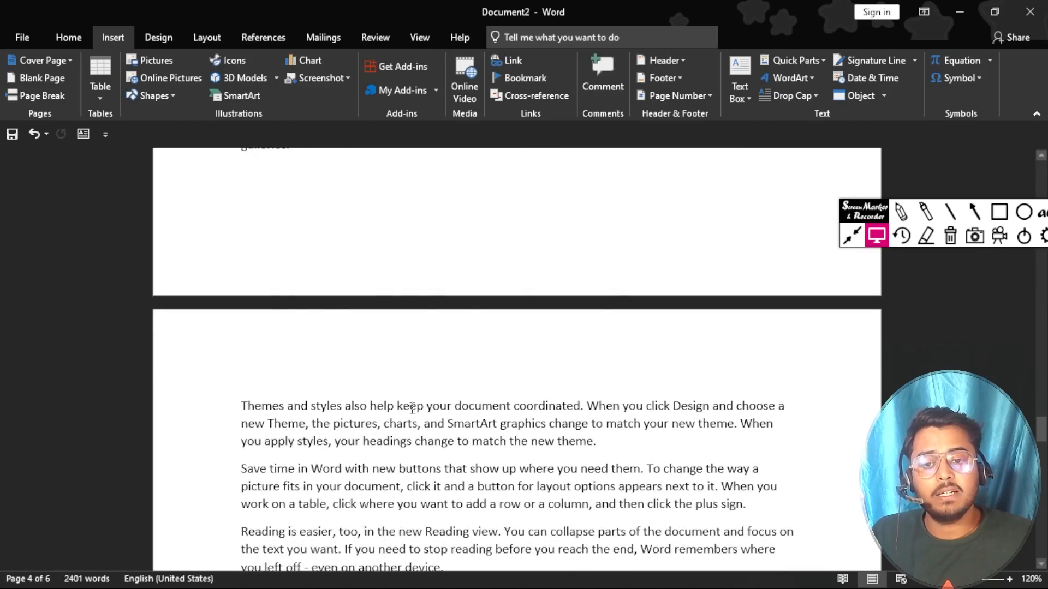
{"action": "scroll", "coordinate": [414, 406], "scroll_direction": "down", "scroll_amount": 10}
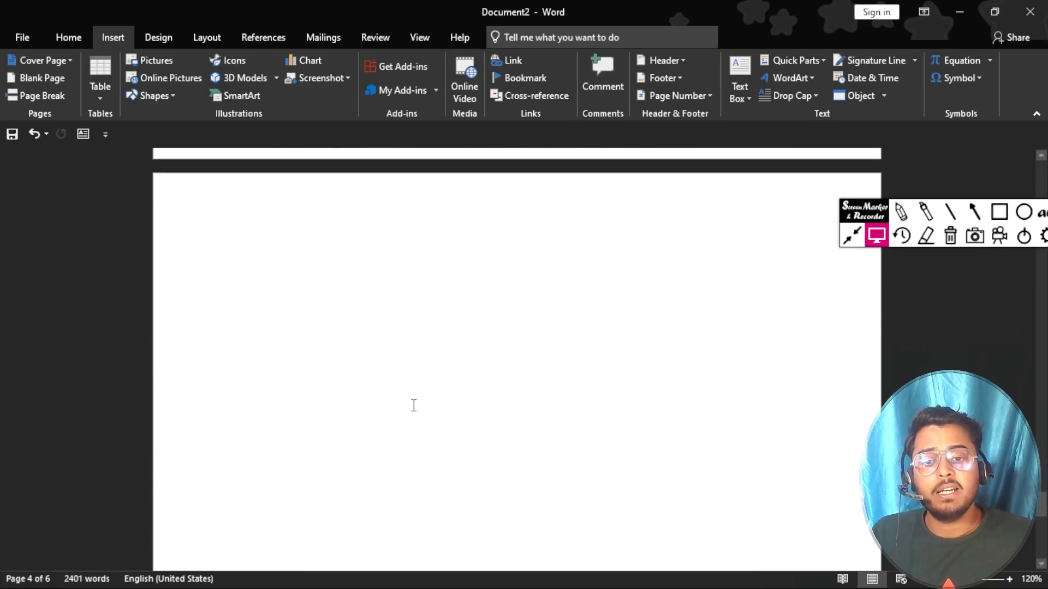
Step: Delete the blank sixth page so the document ends on page 5
{"action": "scroll", "coordinate": [416, 403], "scroll_direction": "up", "scroll_amount": 10}
{"action": "scroll", "coordinate": [416, 403], "scroll_direction": "up", "scroll_amount": 10}
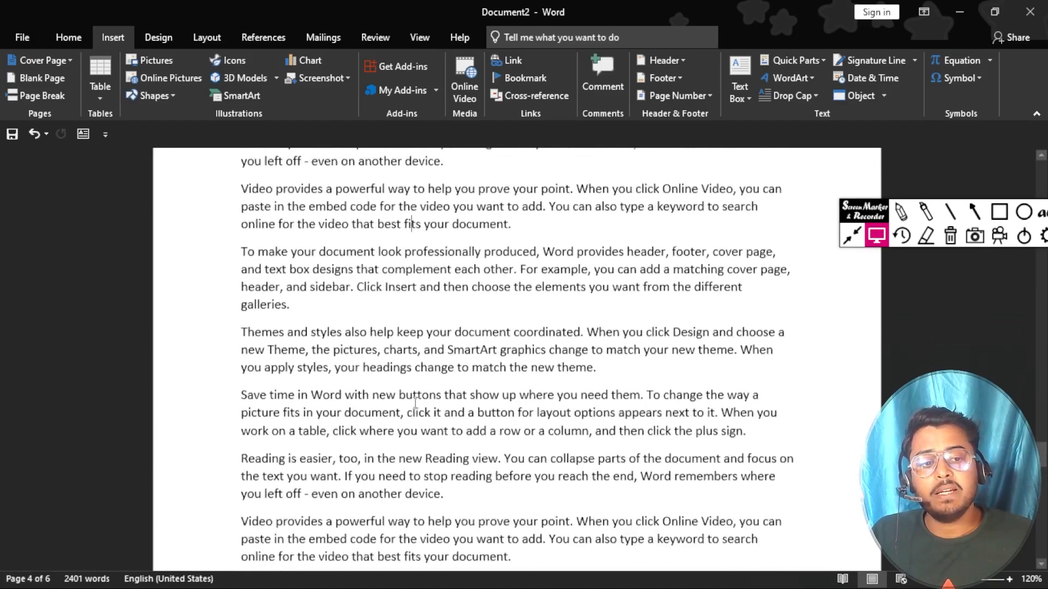
{"action": "scroll", "coordinate": [415, 403], "scroll_direction": "up", "scroll_amount": 15}
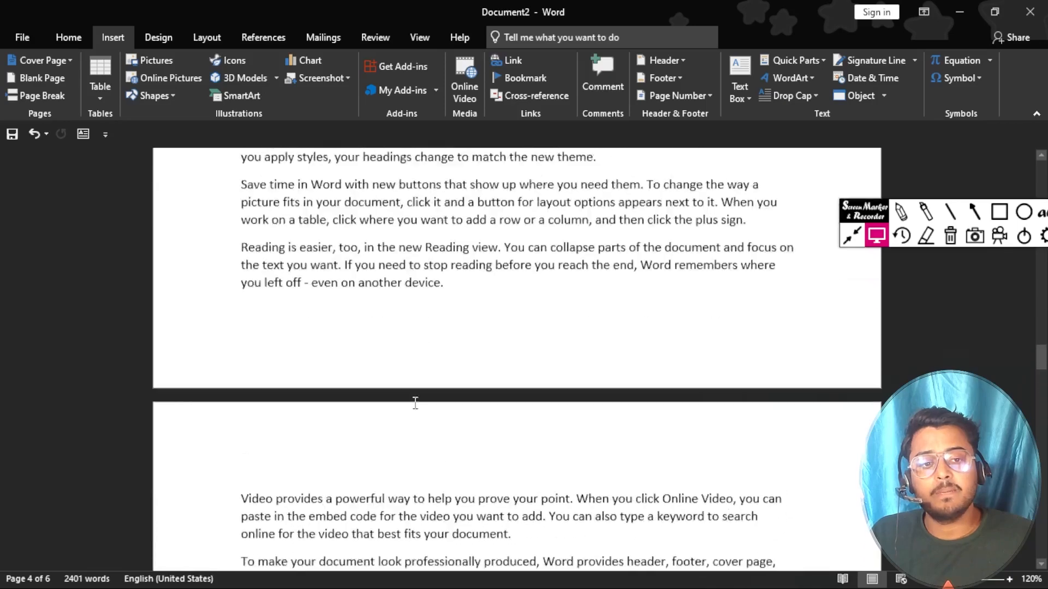
{"action": "scroll", "coordinate": [413, 403], "scroll_direction": "up", "scroll_amount": 15}
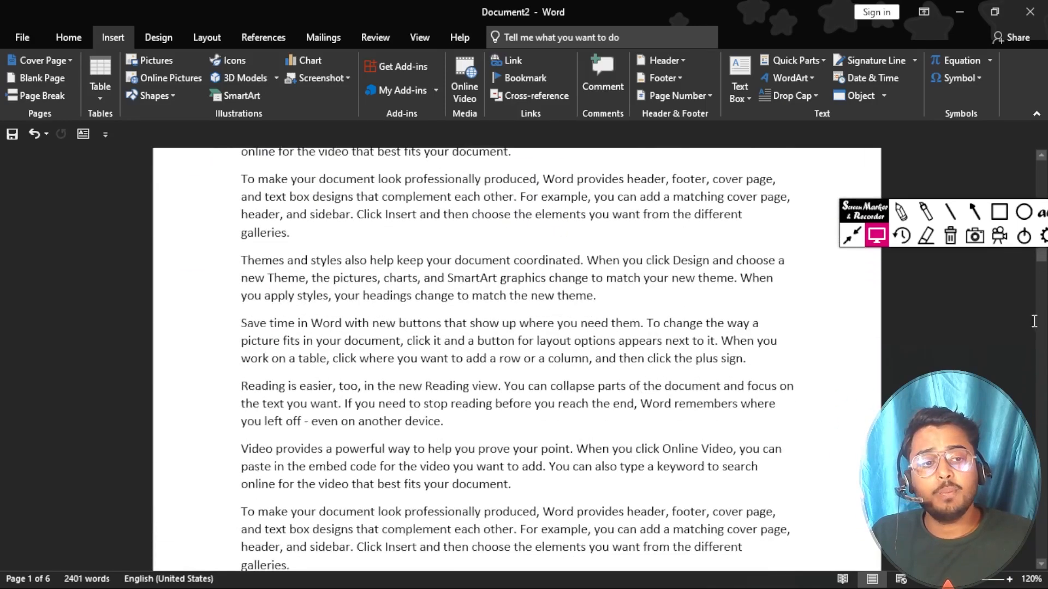
{"action": "left_click_drag", "start_coordinate": [1039, 256], "coordinate": [1043, 483]}
{"action": "scroll", "coordinate": [527, 486], "scroll_direction": "down", "scroll_amount": 5}
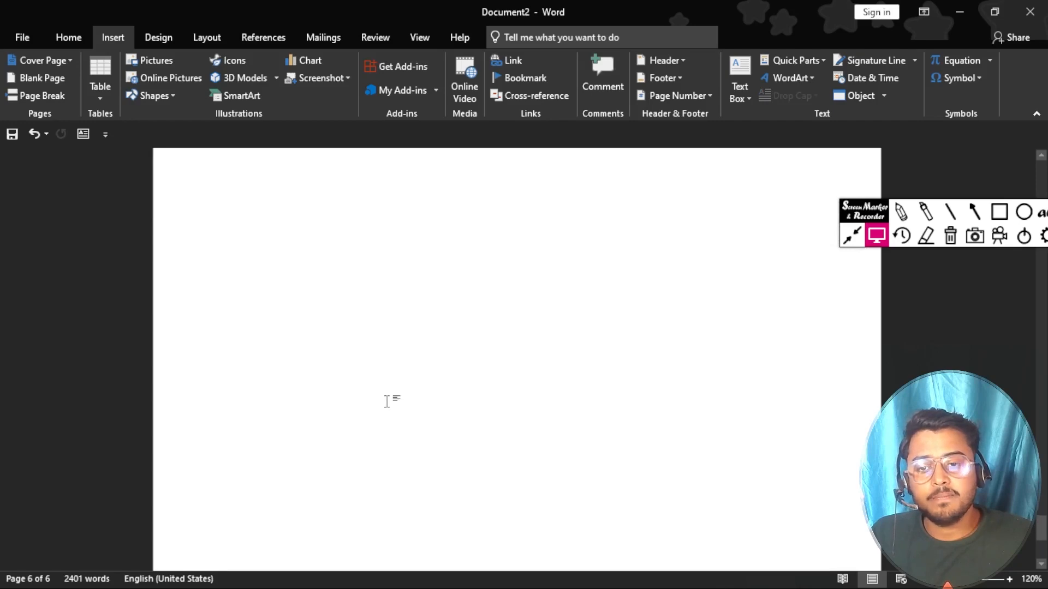
{"action": "scroll", "coordinate": [343, 328], "scroll_direction": "up", "scroll_amount": 2}
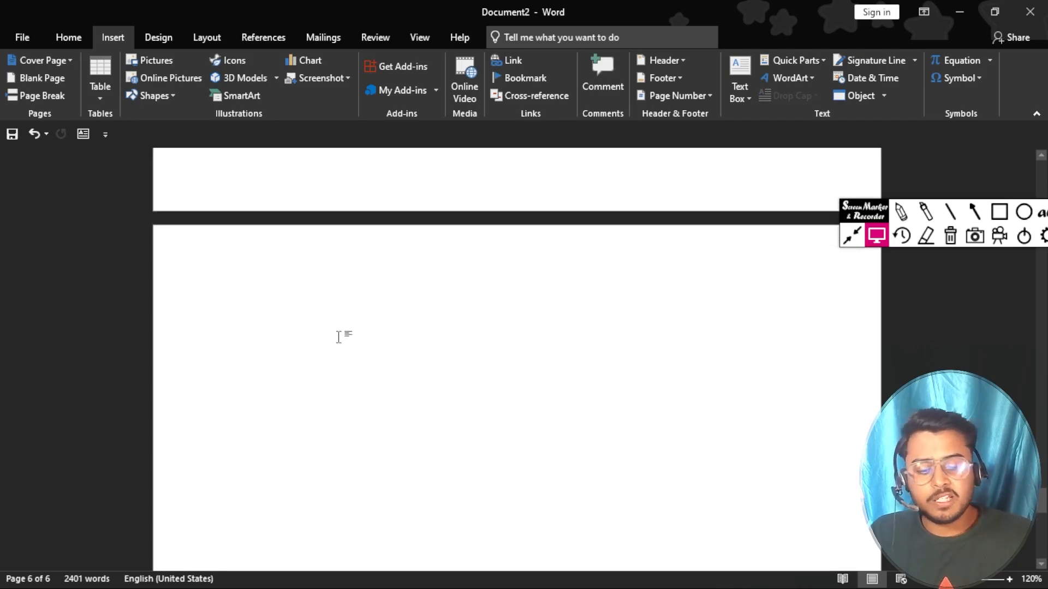
{"action": "key", "text": "BackSpace"}
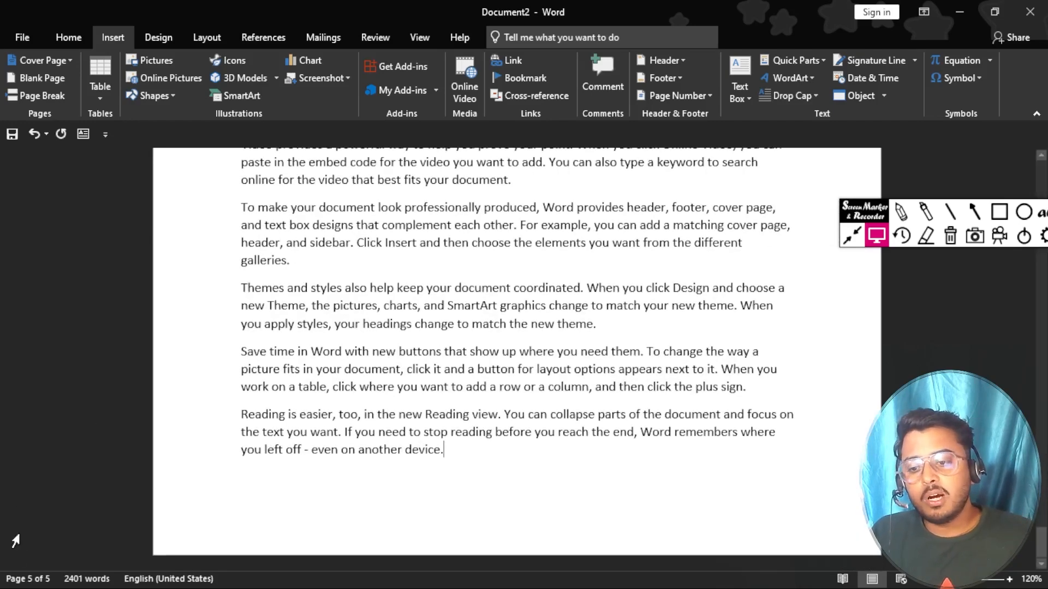
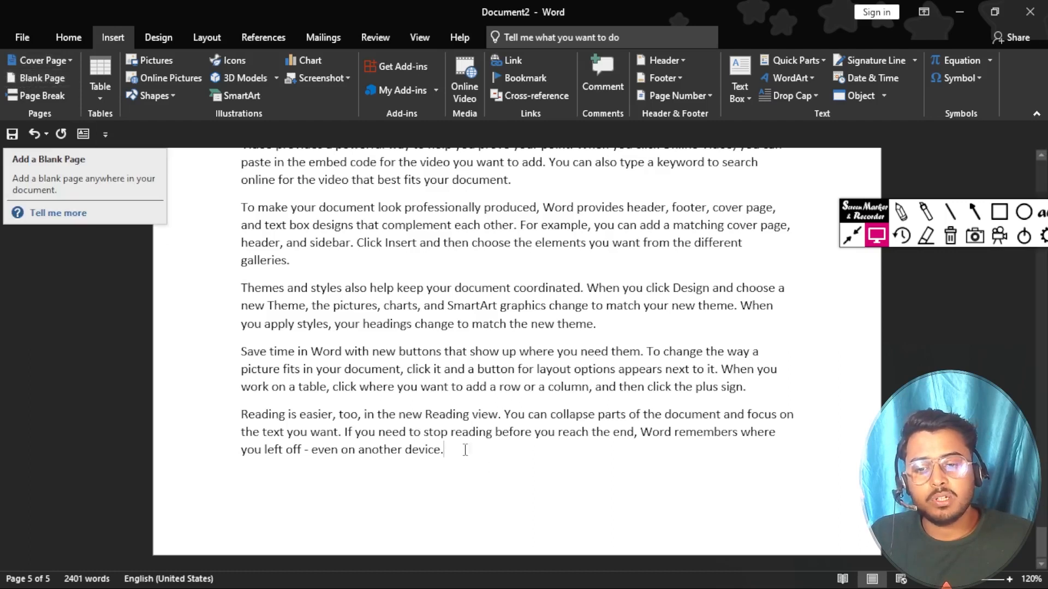
Step: Place the insertion point at the end of the final paragraph, after 'device.'
{"action": "triple_click", "coordinate": [448, 450]}
{"action": "double_click", "coordinate": [448, 450]}
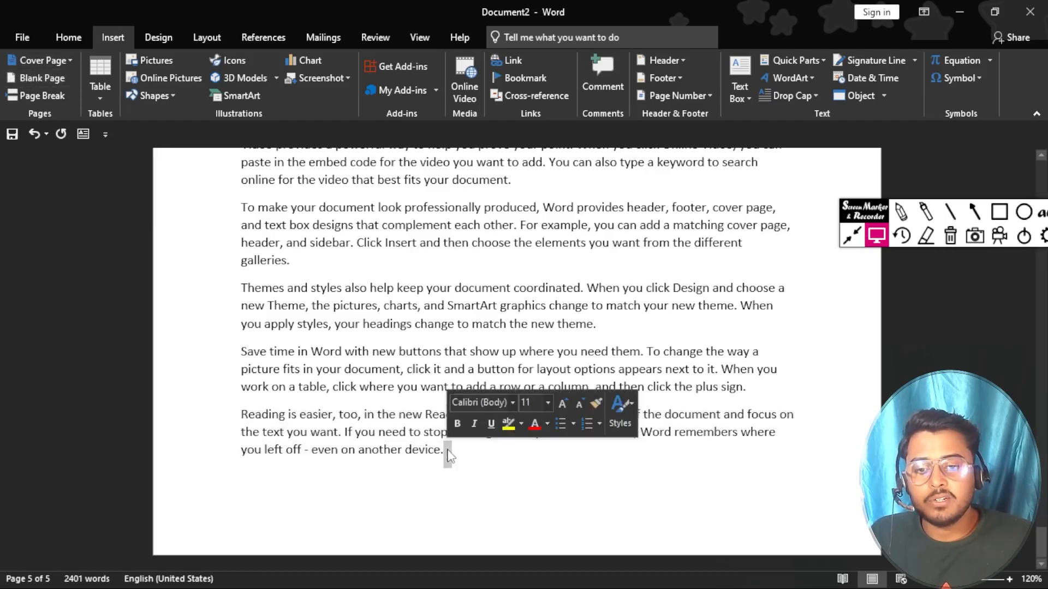
{"action": "left_click", "coordinate": [447, 450]}
{"action": "left_click", "coordinate": [347, 383]}
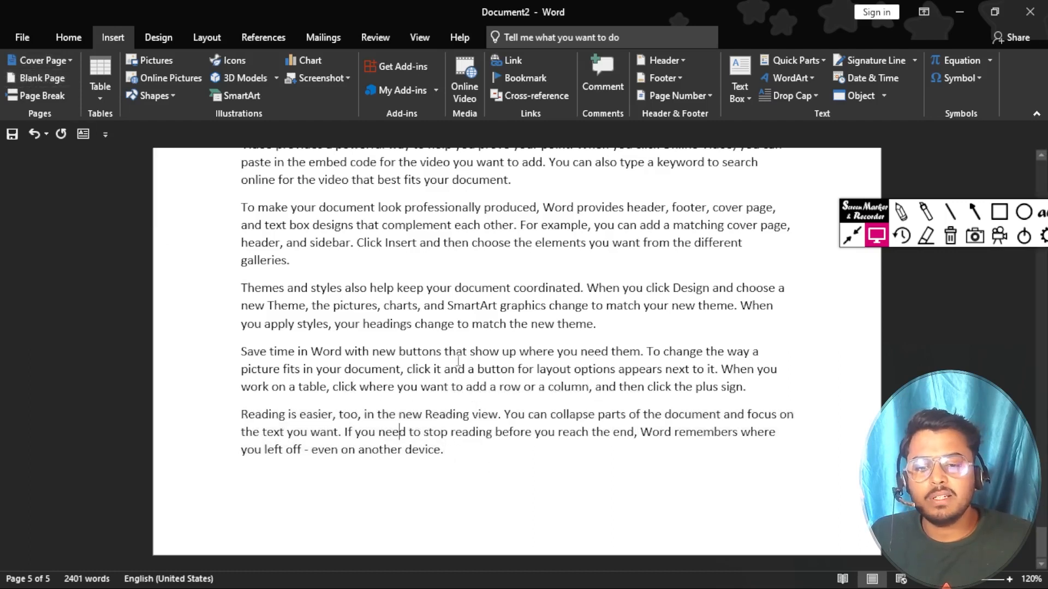
{"action": "left_click", "coordinate": [358, 330]}
{"action": "left_click", "coordinate": [453, 455]}
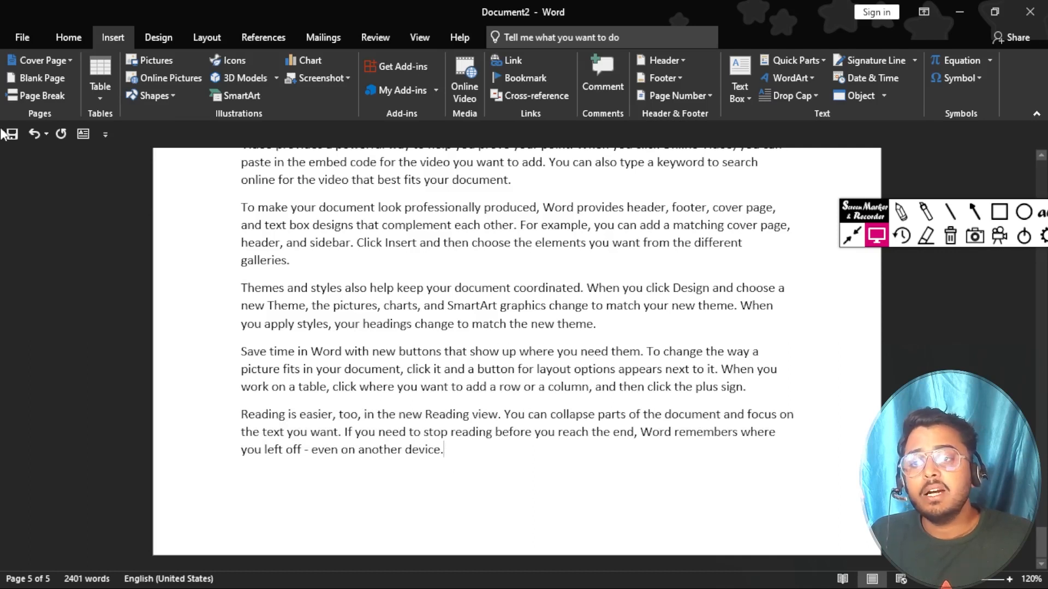
Step: Insert two blank pages after the final paragraph with Insert > Blank Page
{"action": "left_click", "coordinate": [41, 78]}
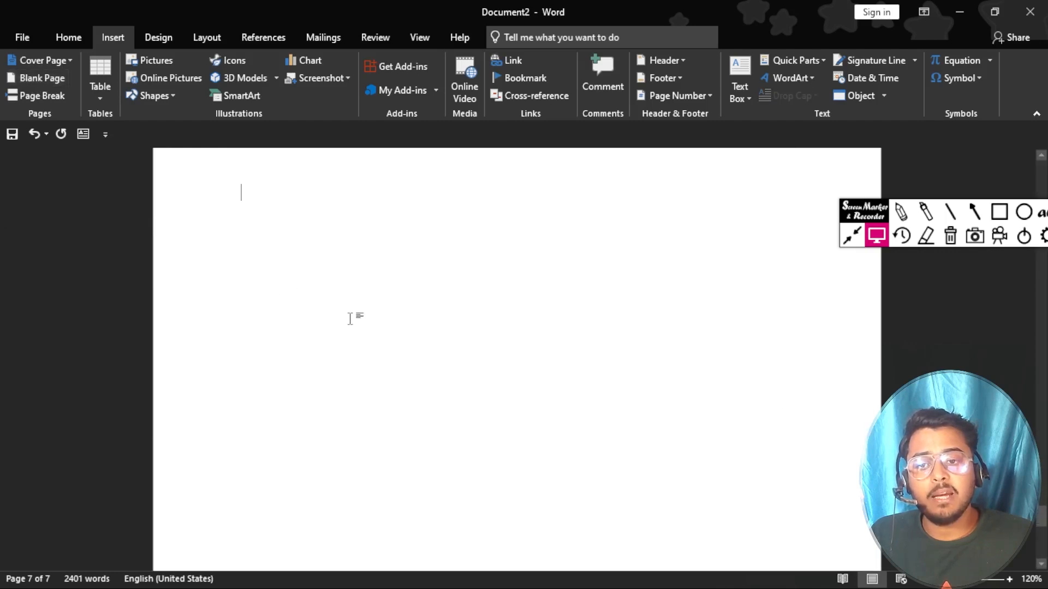
{"action": "scroll", "coordinate": [350, 319], "scroll_direction": "down", "scroll_amount": 11}
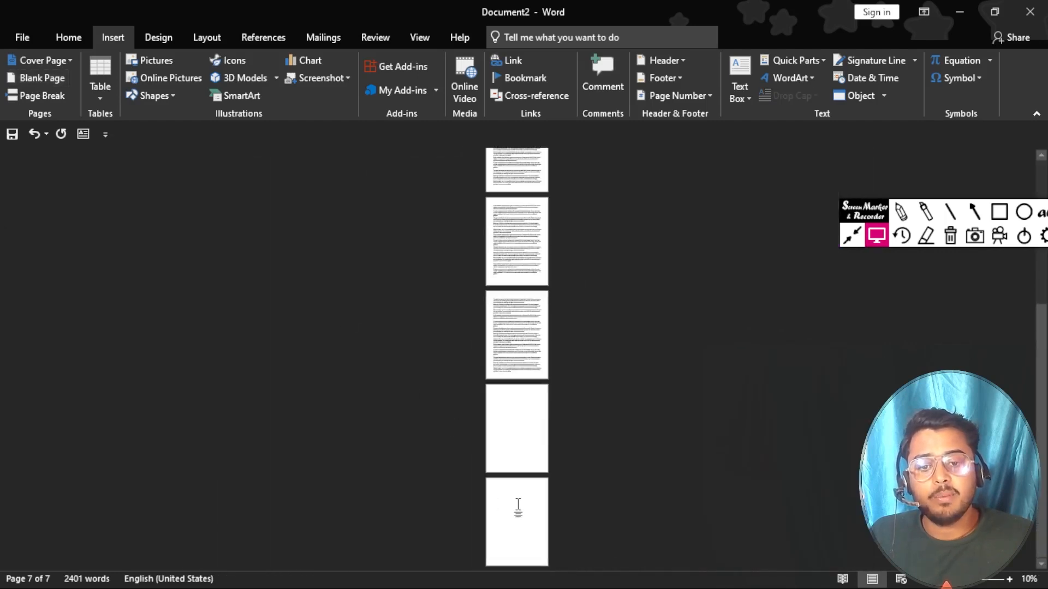
{"action": "scroll", "coordinate": [516, 453], "scroll_direction": "down", "scroll_amount": 1}
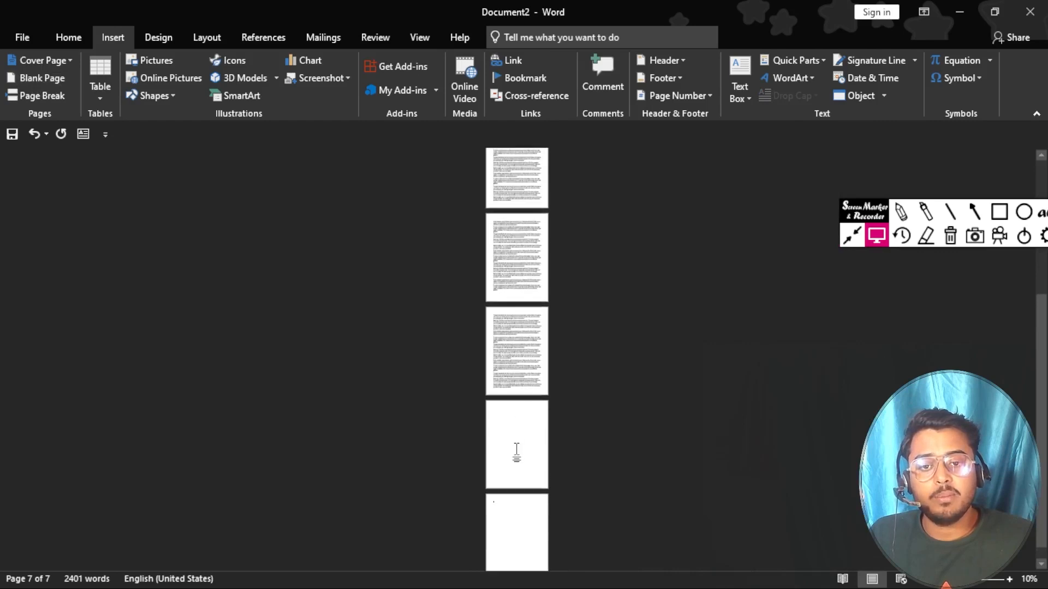
{"action": "scroll", "coordinate": [516, 456], "scroll_direction": "up", "scroll_amount": 3}
{"action": "scroll", "coordinate": [517, 451], "scroll_direction": "down", "scroll_amount": 3}
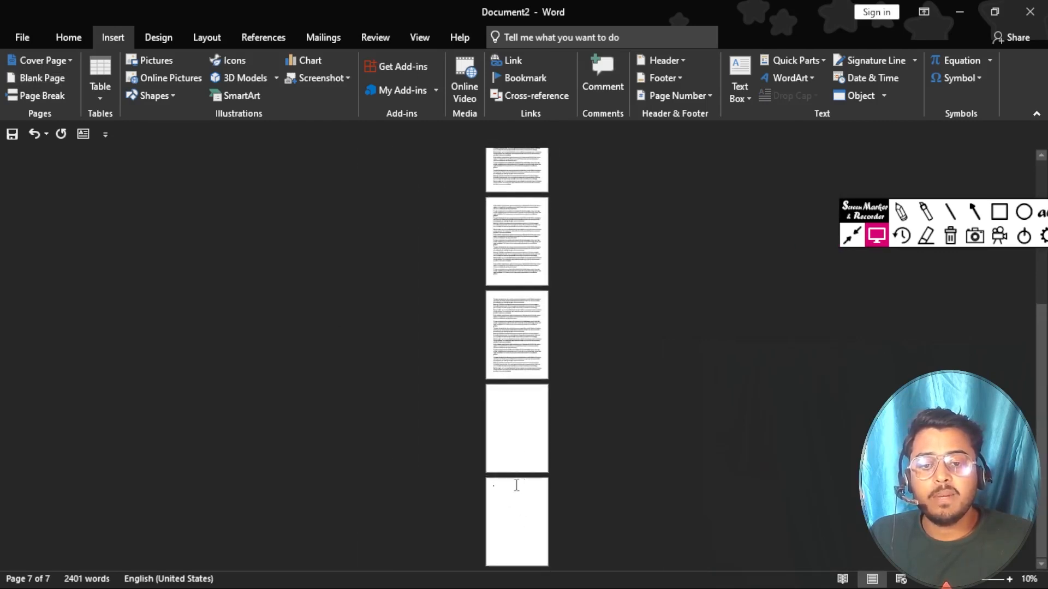
{"action": "left_click", "coordinate": [42, 77]}
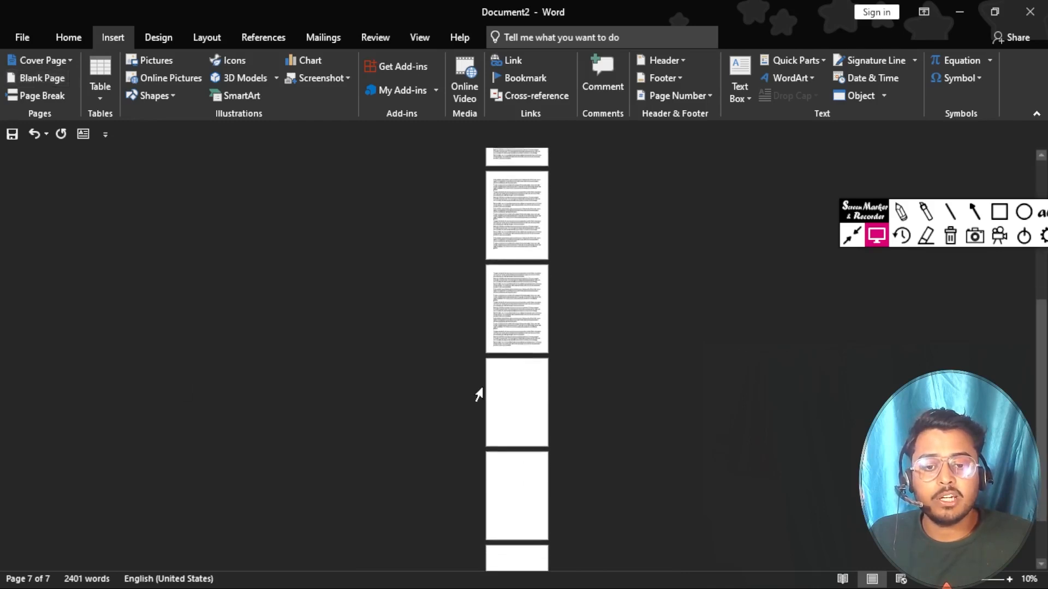
{"action": "scroll", "coordinate": [478, 394], "scroll_direction": "down", "scroll_amount": 3}
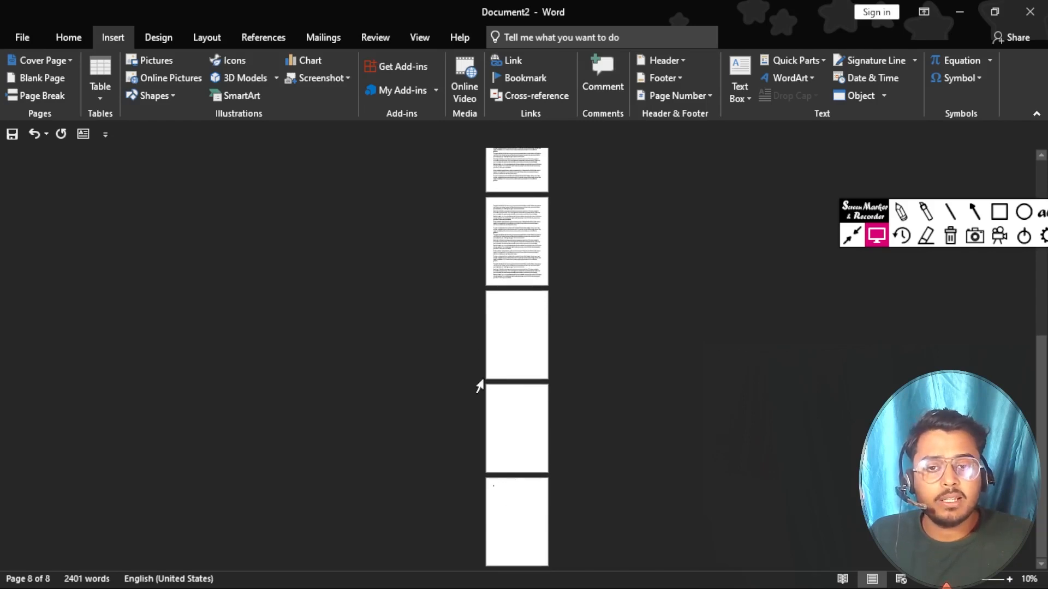
Step: Add another blank page and a Ctrl+Enter page break so the document reaches 10 pages
{"action": "left_click", "coordinate": [44, 78]}
{"action": "scroll", "coordinate": [511, 379], "scroll_direction": "down", "scroll_amount": 3}
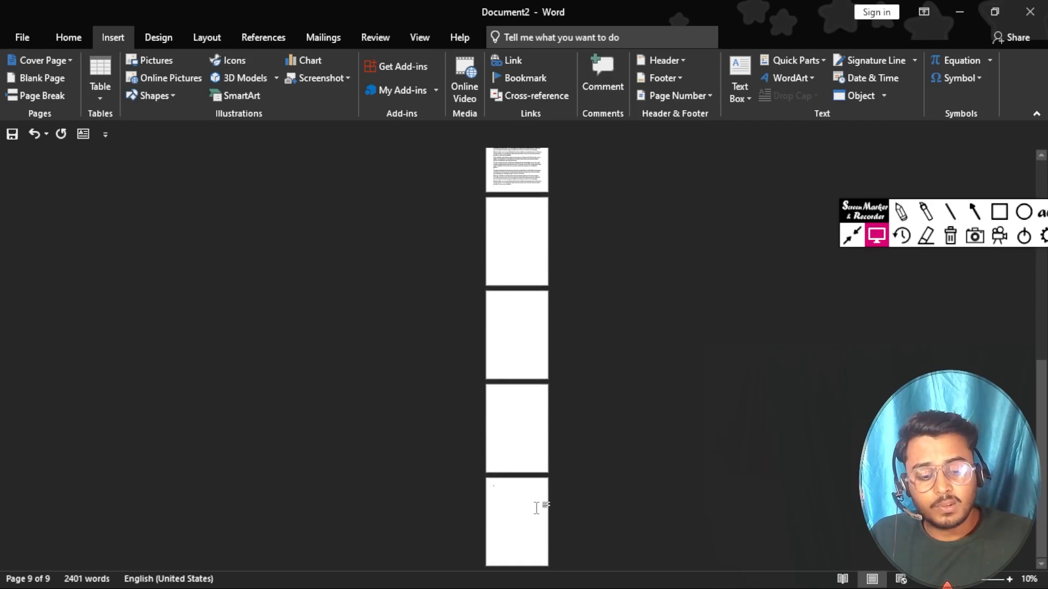
{"action": "key", "text": "ctrl+Return"}
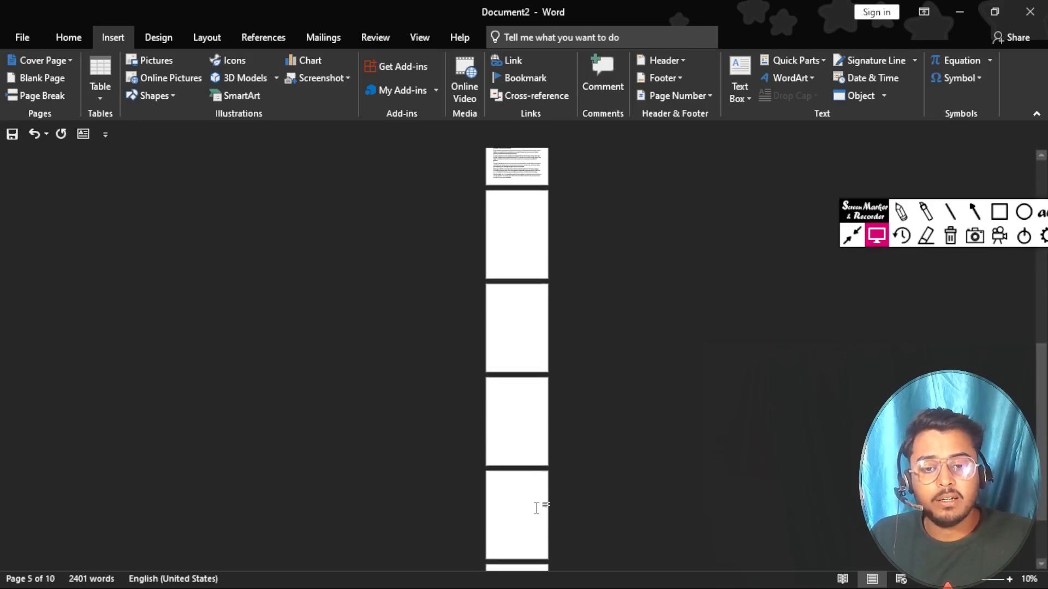
{"action": "scroll", "coordinate": [511, 499], "scroll_direction": "down", "scroll_amount": 2}
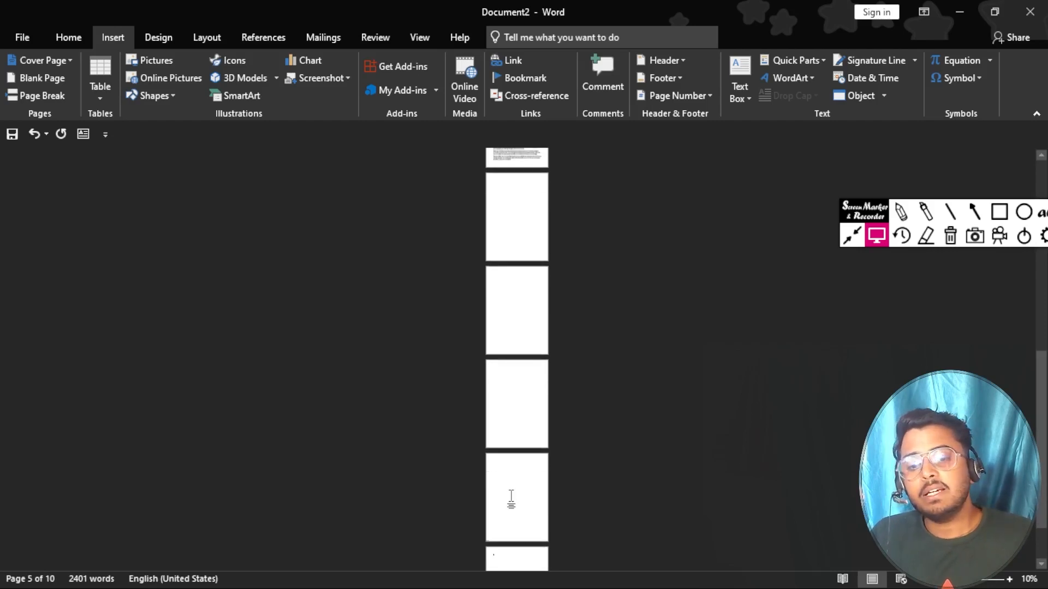
{"action": "left_click", "coordinate": [510, 550]}
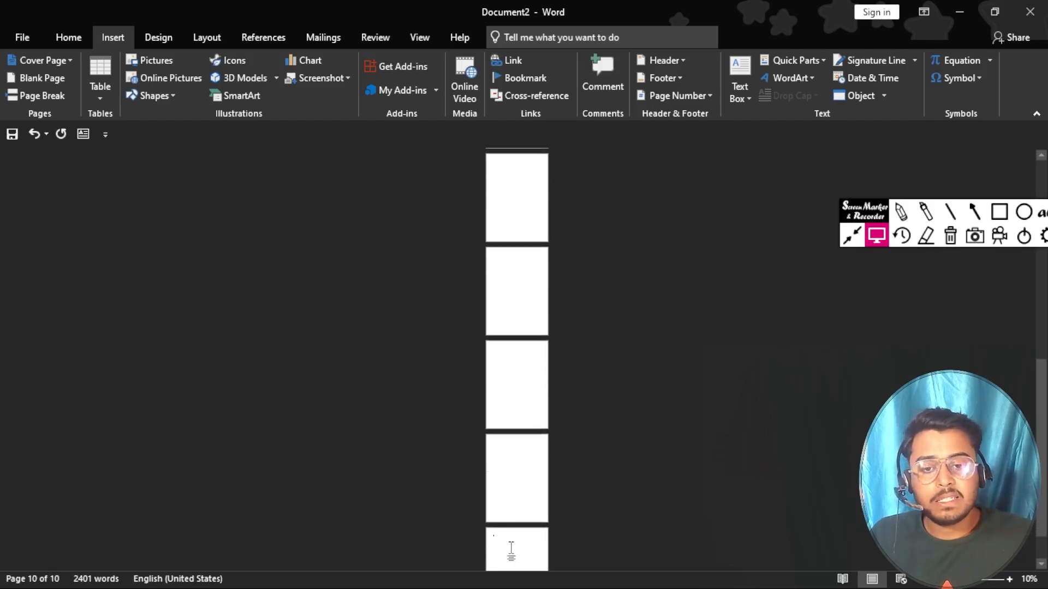
{"action": "scroll", "coordinate": [562, 485], "scroll_direction": "up", "scroll_amount": 7}
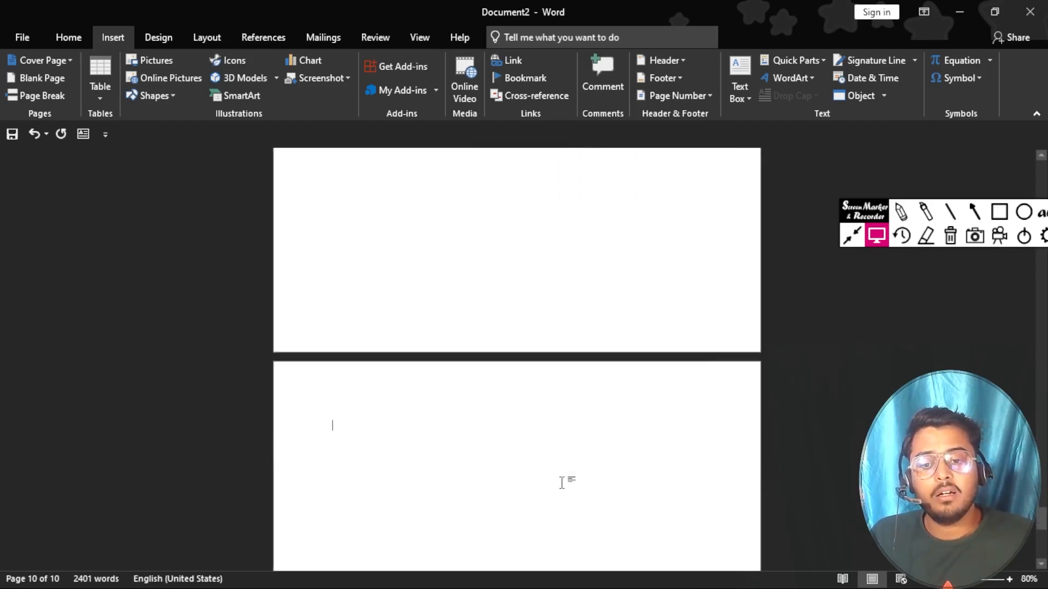
Step: Backspace away the page breaks and blank pages so the text ends at 'another device.' on page 5
{"action": "scroll", "coordinate": [440, 412], "scroll_direction": "up", "scroll_amount": 3}
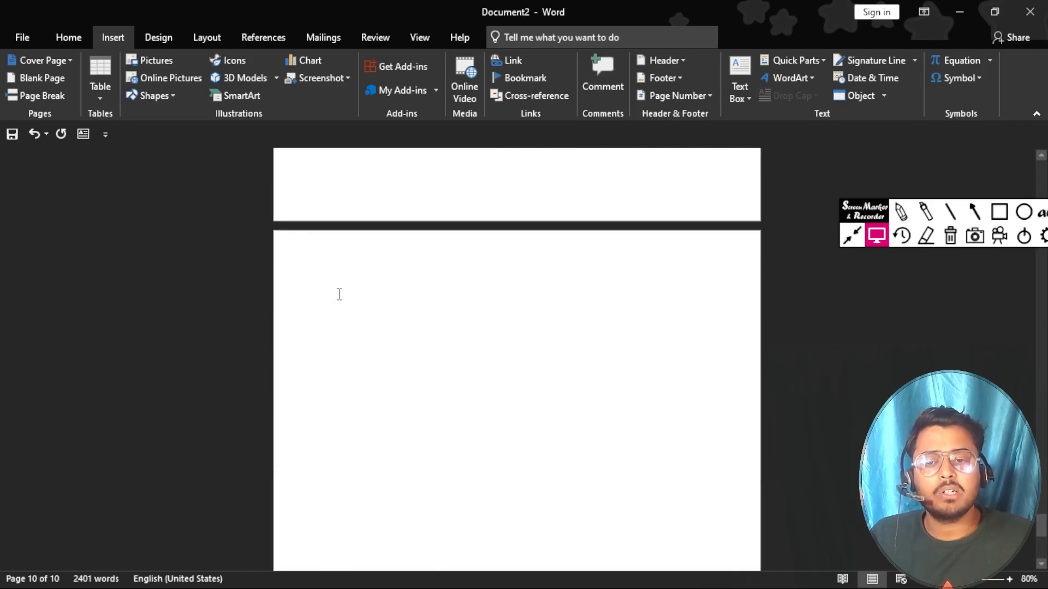
{"action": "key", "text": "BackSpace"}
{"action": "scroll", "coordinate": [338, 294], "scroll_direction": "up", "scroll_amount": 3}
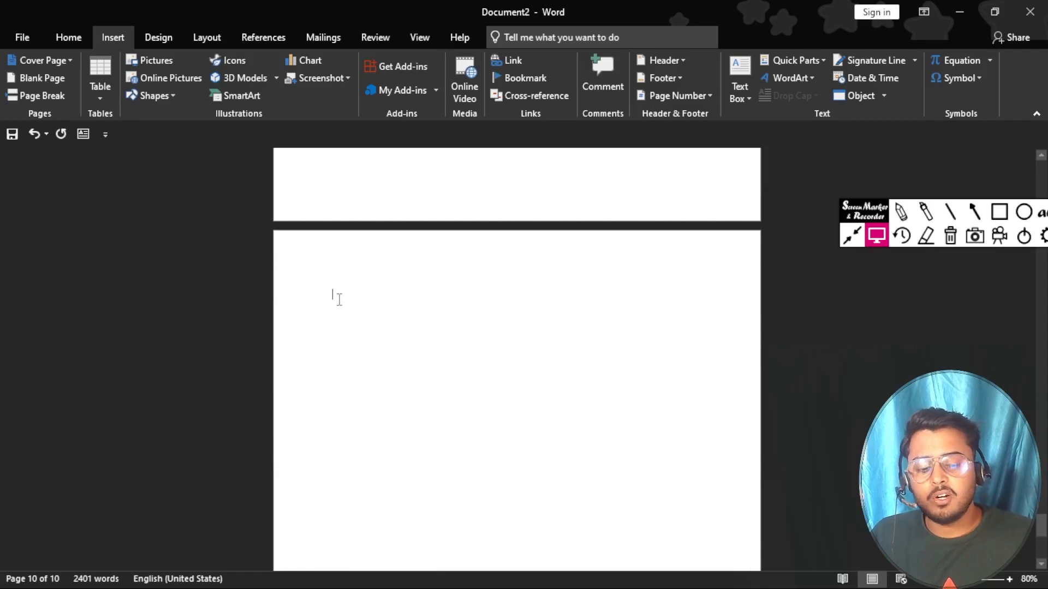
{"action": "key", "text": "BackSpace"}
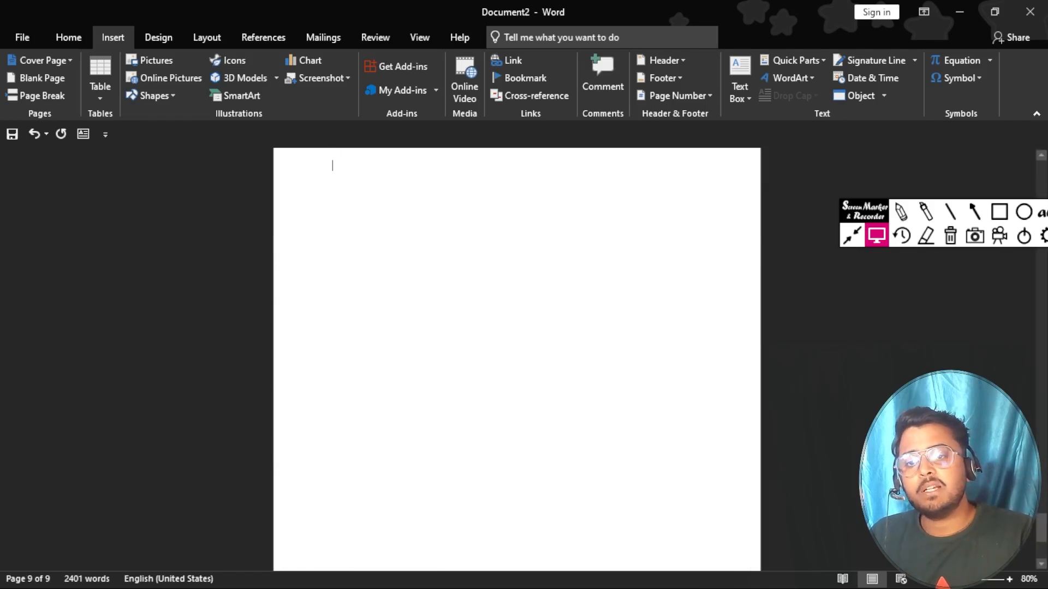
{"action": "key", "text": "BackSpace"}
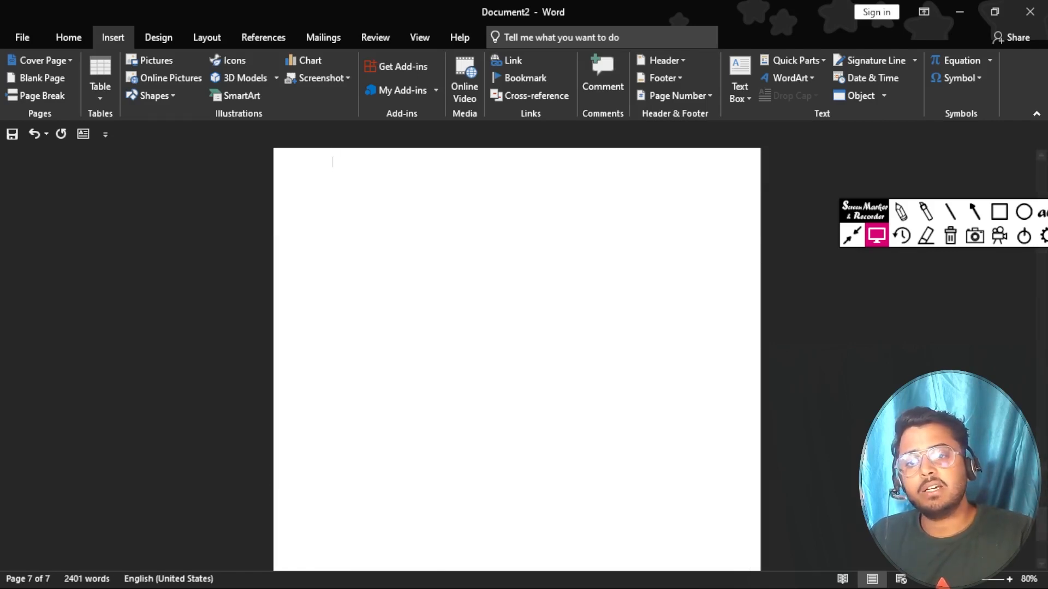
{"action": "key", "text": "BackSpace"}
{"action": "key", "text": "BackSpace"}
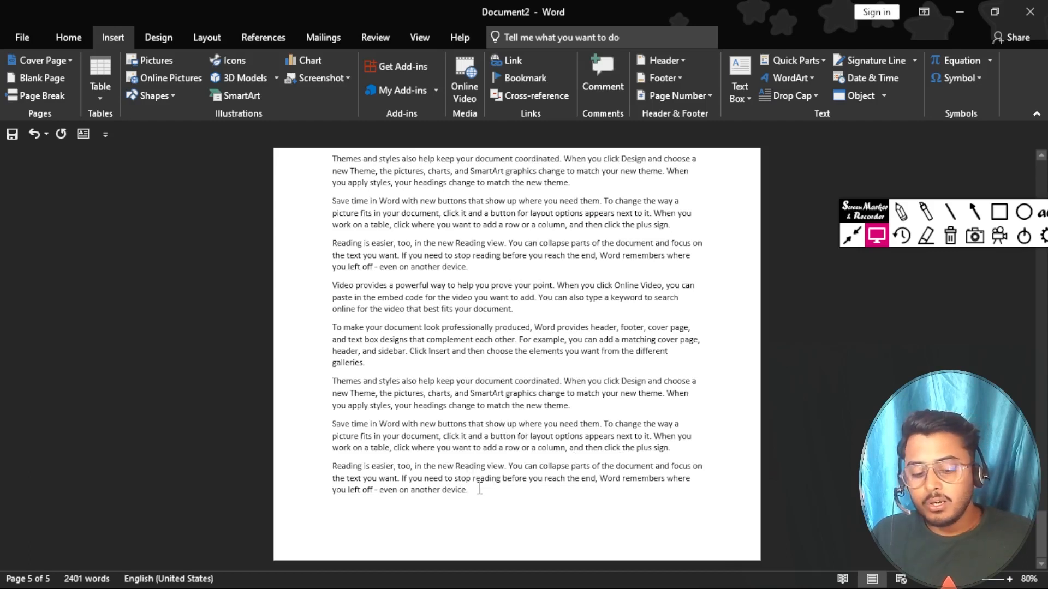
Step: Add three Ctrl+Enter page breaks after 'device.' at the end of the text
{"action": "left_click", "coordinate": [553, 436]}
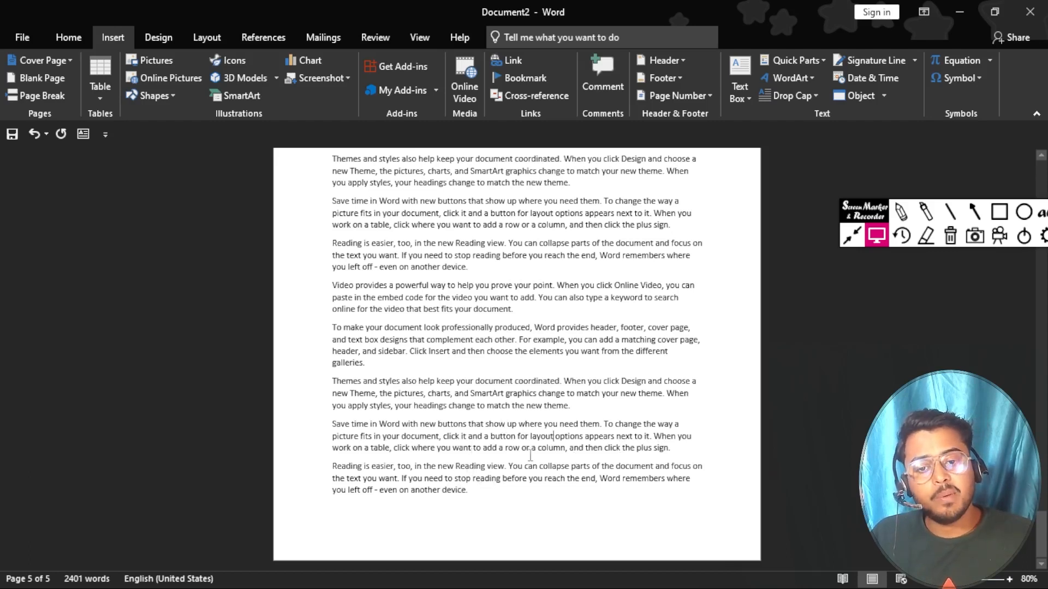
{"action": "left_click", "coordinate": [478, 493]}
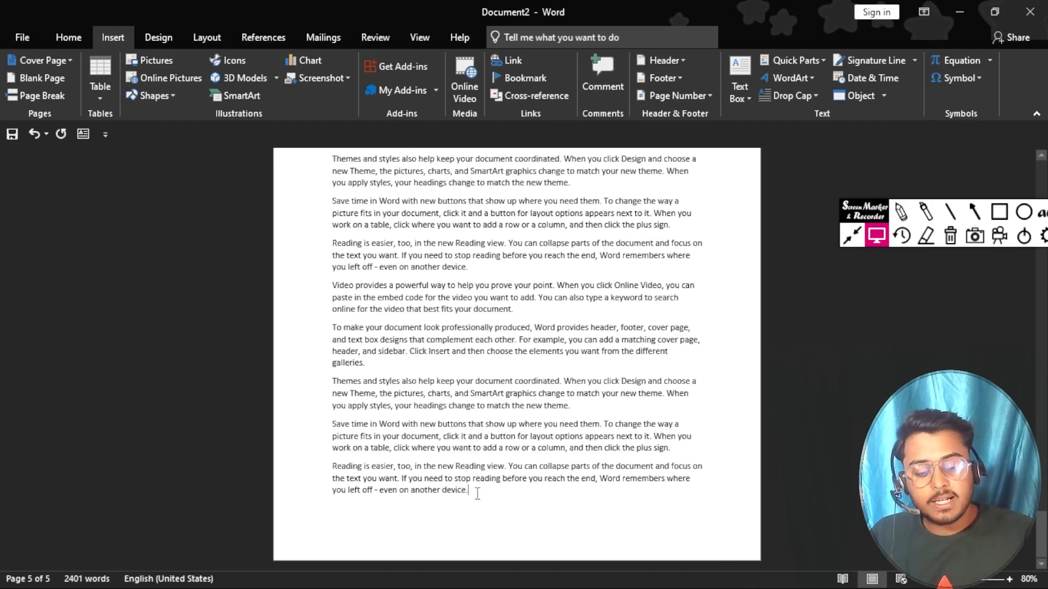
{"action": "key", "text": "ctrl+Return"}
{"action": "key", "text": "ctrl+Return"}
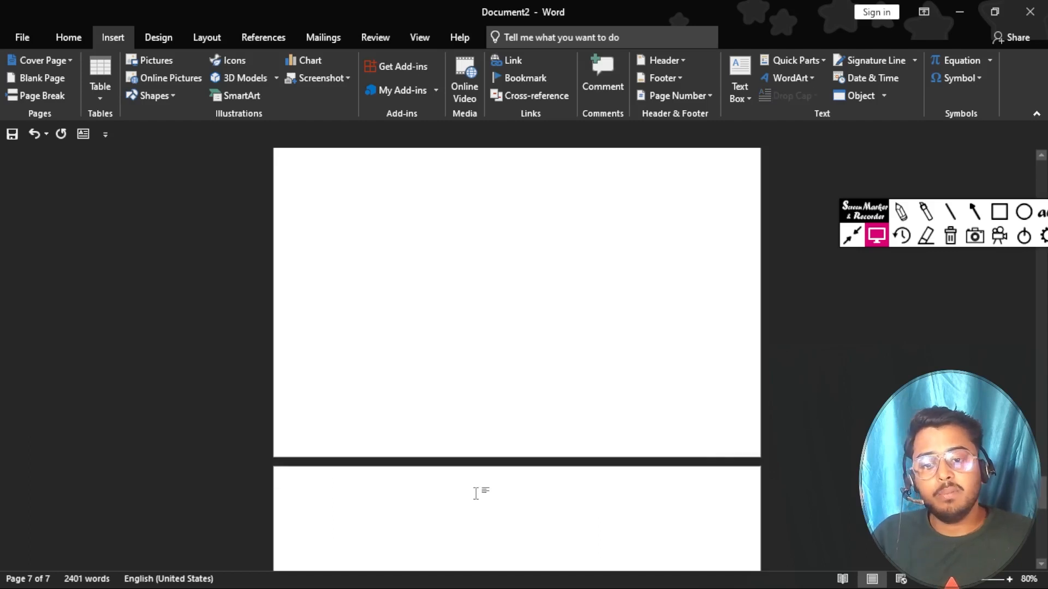
{"action": "scroll", "coordinate": [476, 493], "scroll_direction": "down", "scroll_amount": 3}
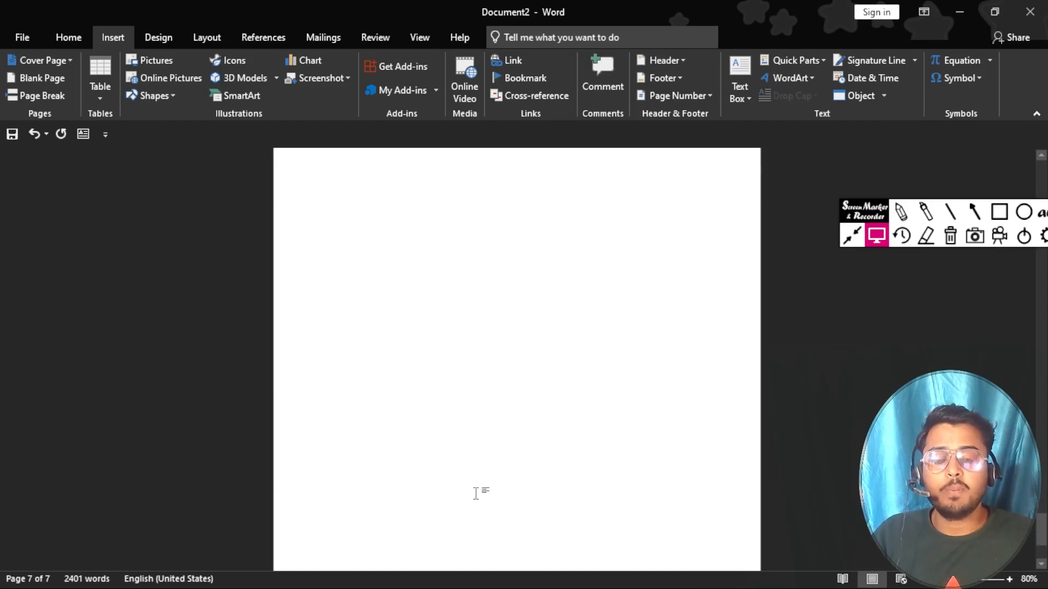
{"action": "scroll", "coordinate": [476, 493], "scroll_direction": "up", "scroll_amount": 1}
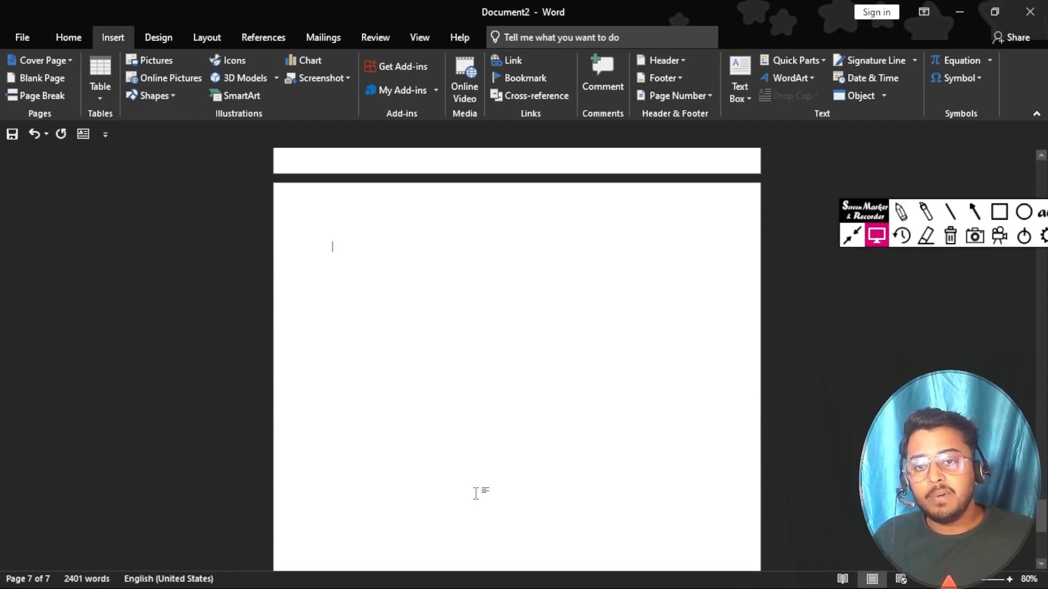
{"action": "key", "text": "ctrl+Return"}
{"action": "scroll", "coordinate": [476, 493], "scroll_direction": "down", "scroll_amount": 5}
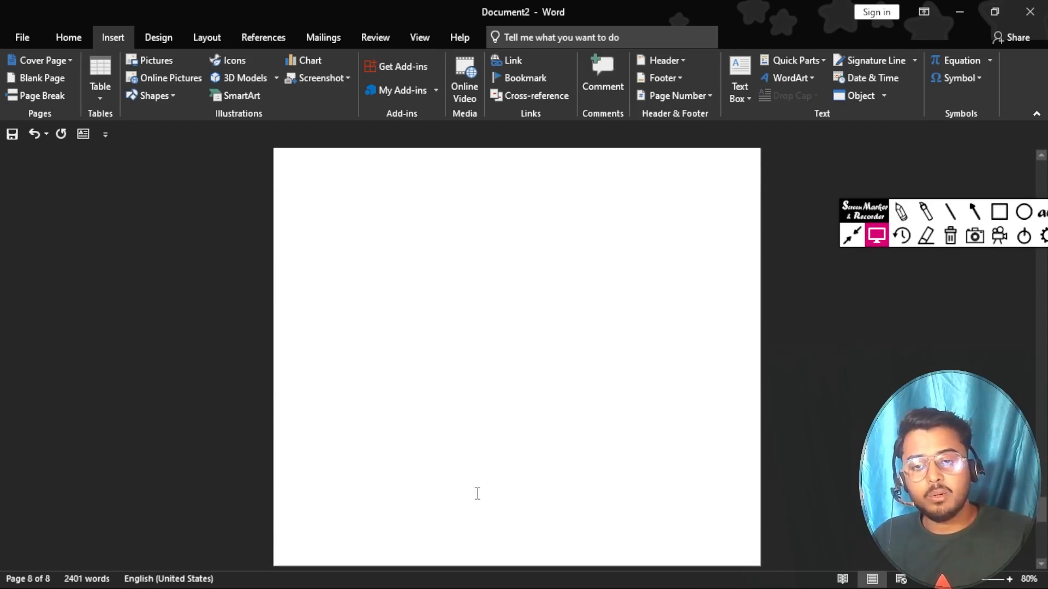
{"action": "key", "text": "ctrl+Return"}
Step: Delete the new blank pages with Backspace, returning to 5 pages
{"action": "scroll", "coordinate": [477, 493], "scroll_direction": "down", "scroll_amount": 3}
{"action": "scroll", "coordinate": [476, 493], "scroll_direction": "up", "scroll_amount": 2}
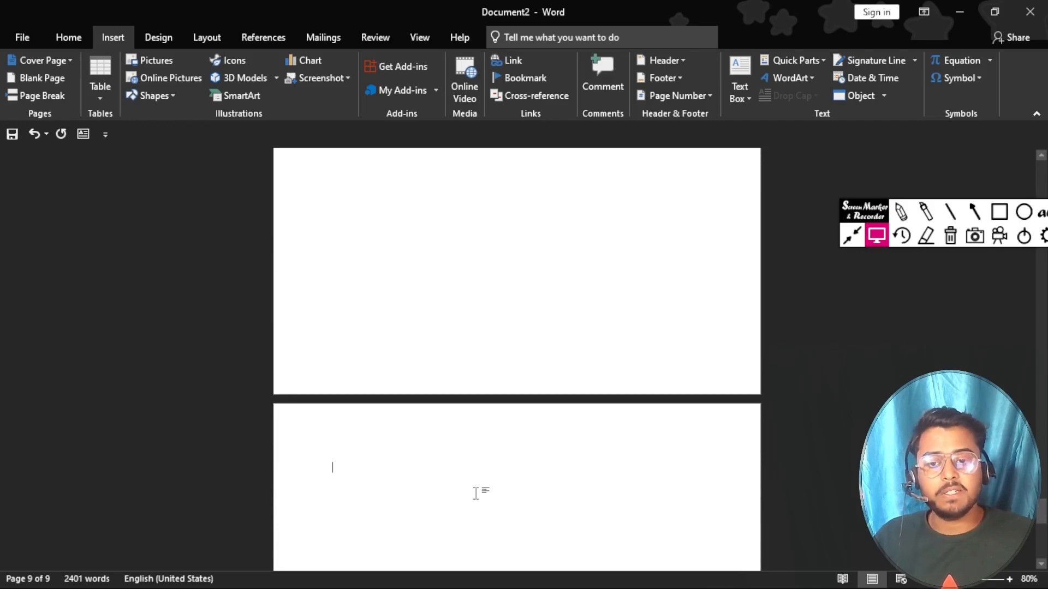
{"action": "scroll", "coordinate": [476, 494], "scroll_direction": "down", "scroll_amount": 10}
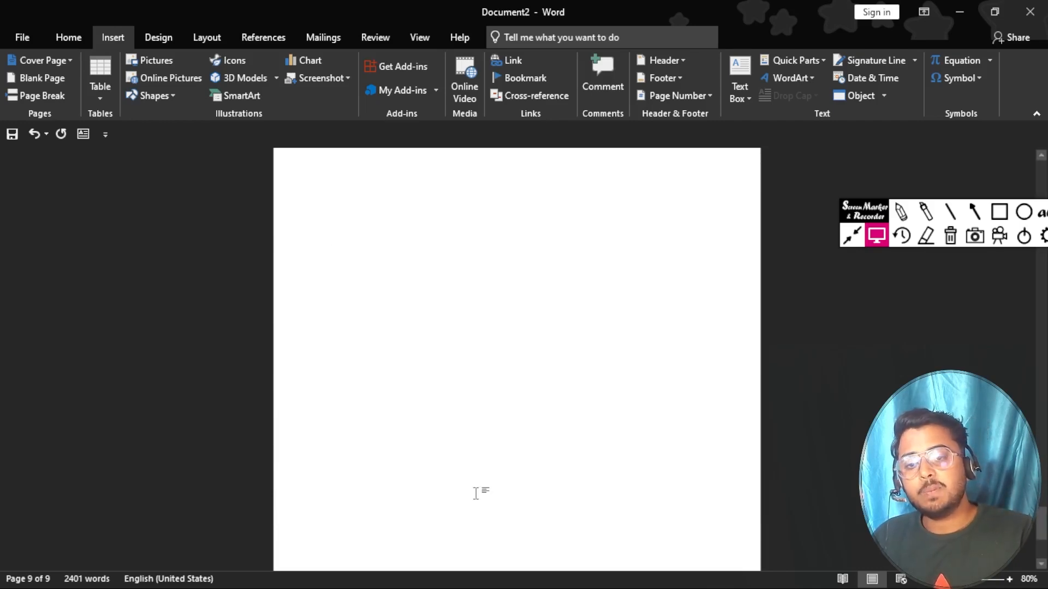
{"action": "key", "text": "BackSpace"}
{"action": "key", "text": "BackSpace"}
{"action": "key", "text": "BackSpace"}
{"action": "key", "text": "BackSpace"}
{"action": "key", "text": "BackSpace"}
{"action": "key", "text": "BackSpace"}
{"action": "key", "text": "BackSpace"}
{"action": "key", "text": "BackSpace"}
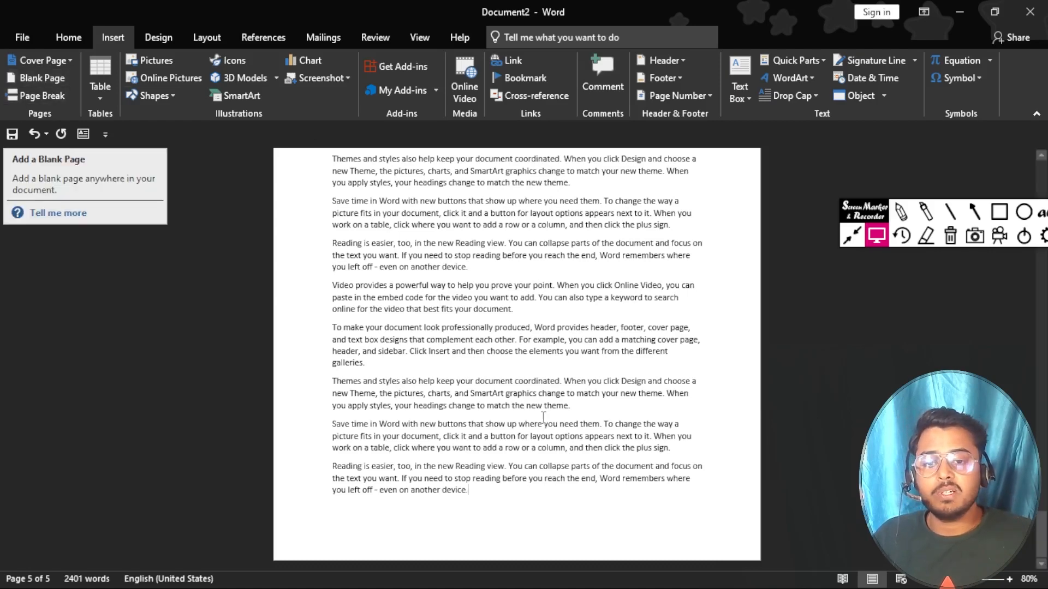
{"action": "scroll", "coordinate": [543, 417], "scroll_direction": "up", "scroll_amount": 4, "text": "ctrl"}
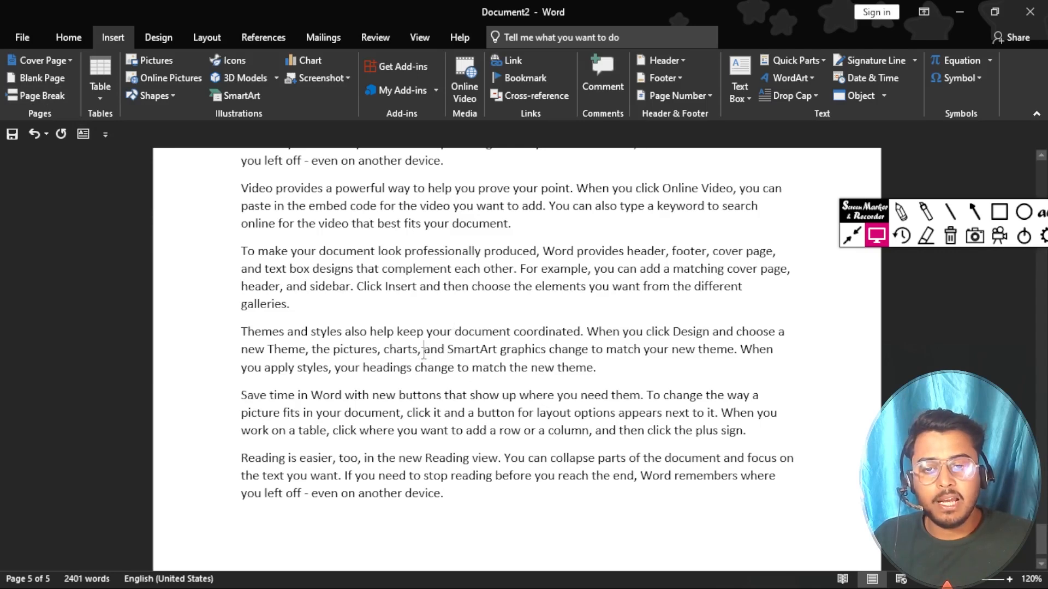
{"action": "left_click", "coordinate": [461, 353]}
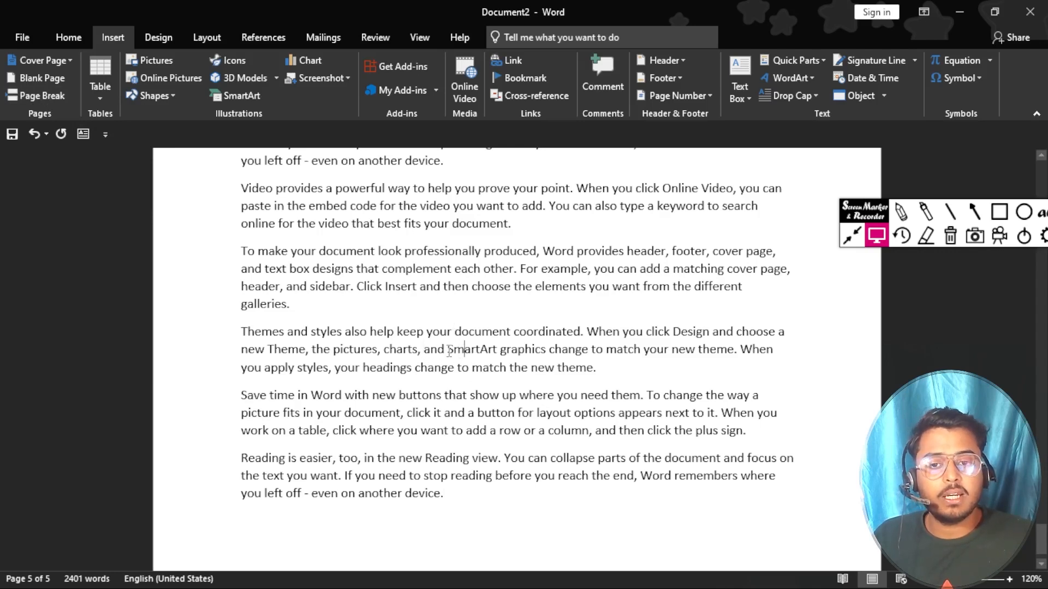
{"action": "left_click_drag", "start_coordinate": [445, 354], "coordinate": [543, 354]}
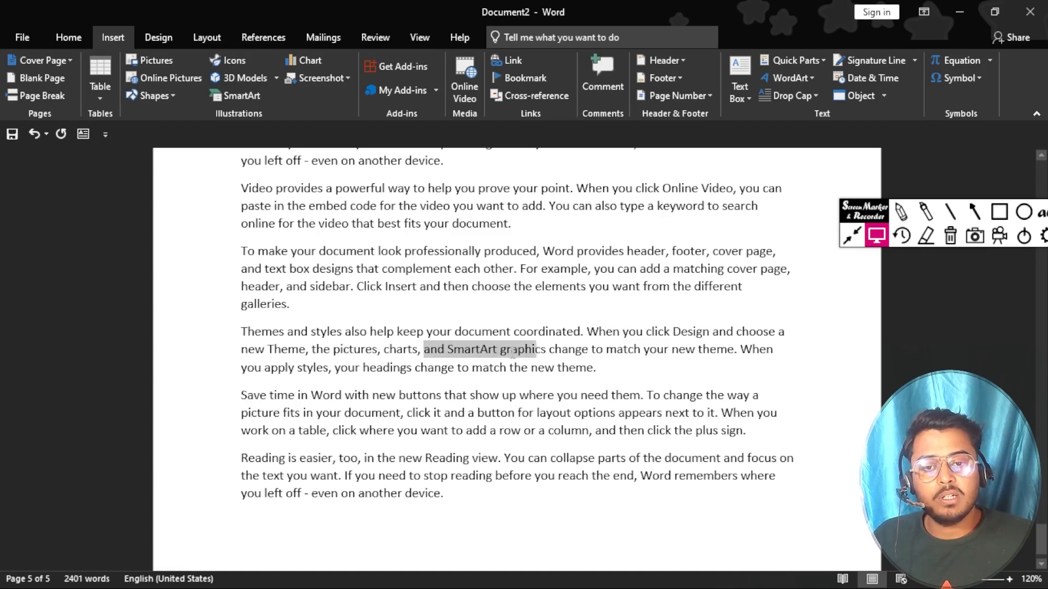
{"action": "left_click", "coordinate": [457, 354]}
{"action": "mouse_move", "coordinate": [448, 353]}
{"action": "left_mouse_down"}
{"action": "mouse_move", "coordinate": [508, 355]}
{"action": "mouse_move", "coordinate": [450, 354]}
{"action": "left_mouse_up"}
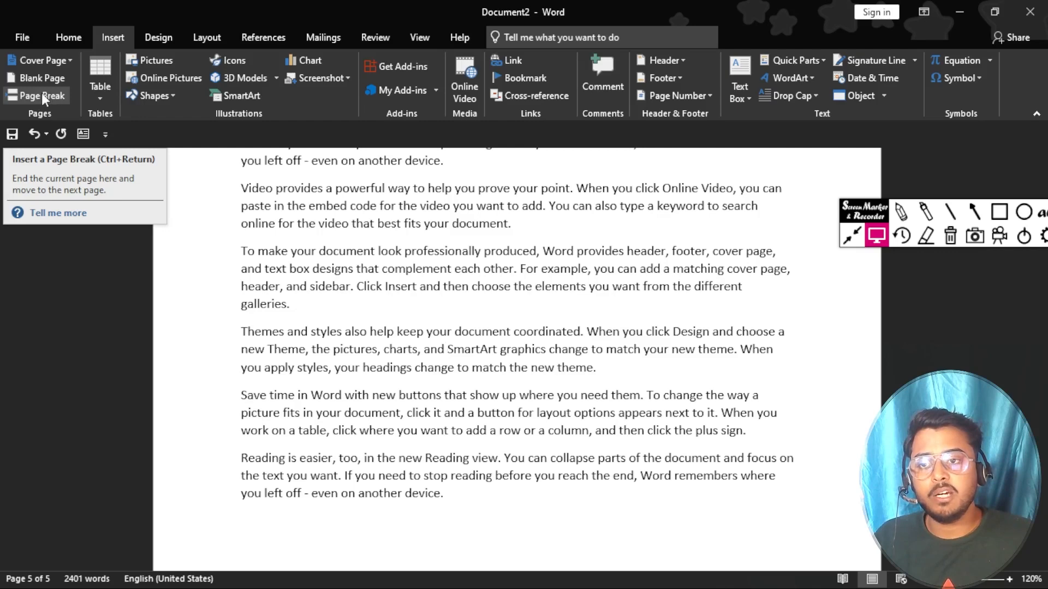
Step: Insert a page break before 'SmartArt graphics' so it begins page 6, then place the cursor before 'click it and'
{"action": "left_click", "coordinate": [42, 95]}
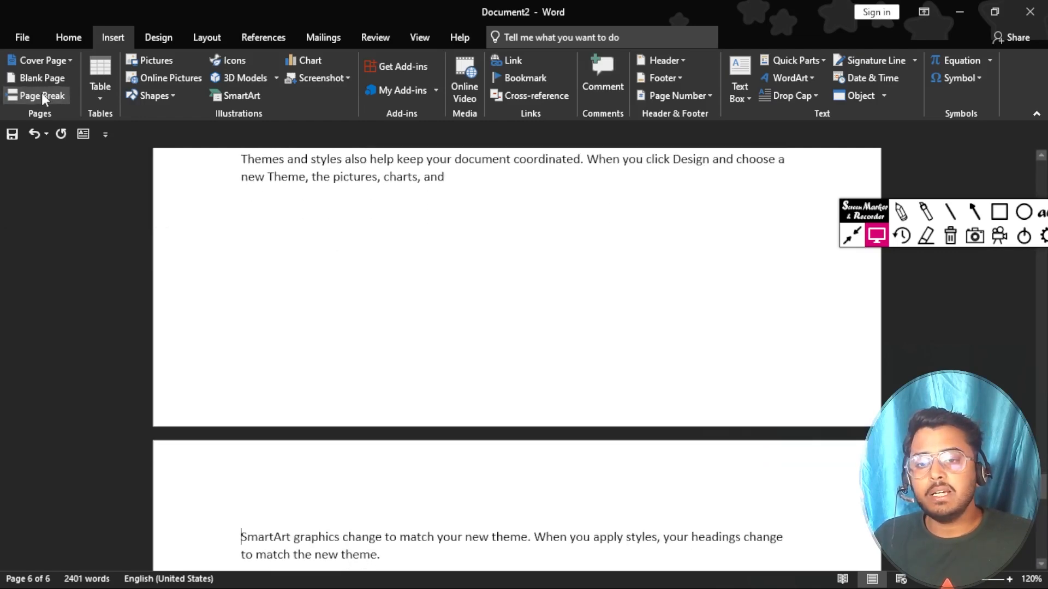
{"action": "scroll", "coordinate": [302, 335], "scroll_direction": "down", "scroll_amount": 2}
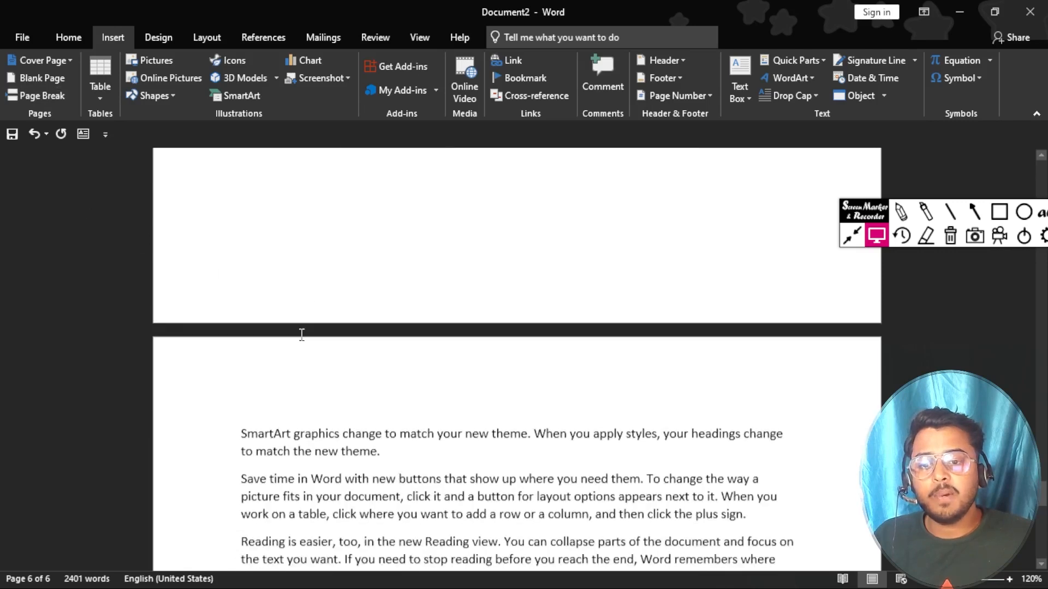
{"action": "scroll", "coordinate": [302, 335], "scroll_direction": "up", "scroll_amount": 5}
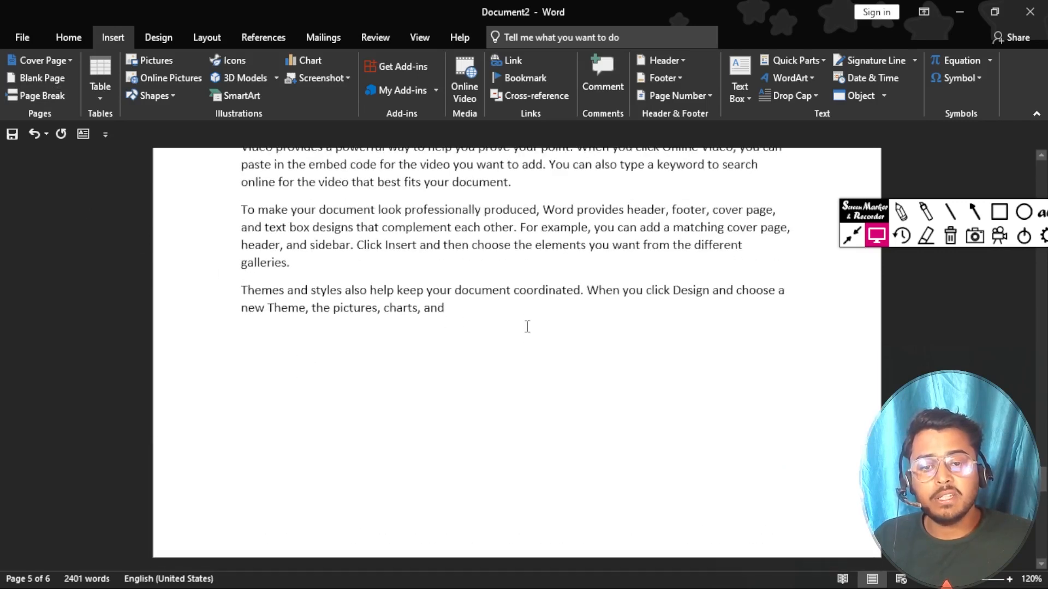
{"action": "scroll", "coordinate": [466, 412], "scroll_direction": "down", "scroll_amount": 5}
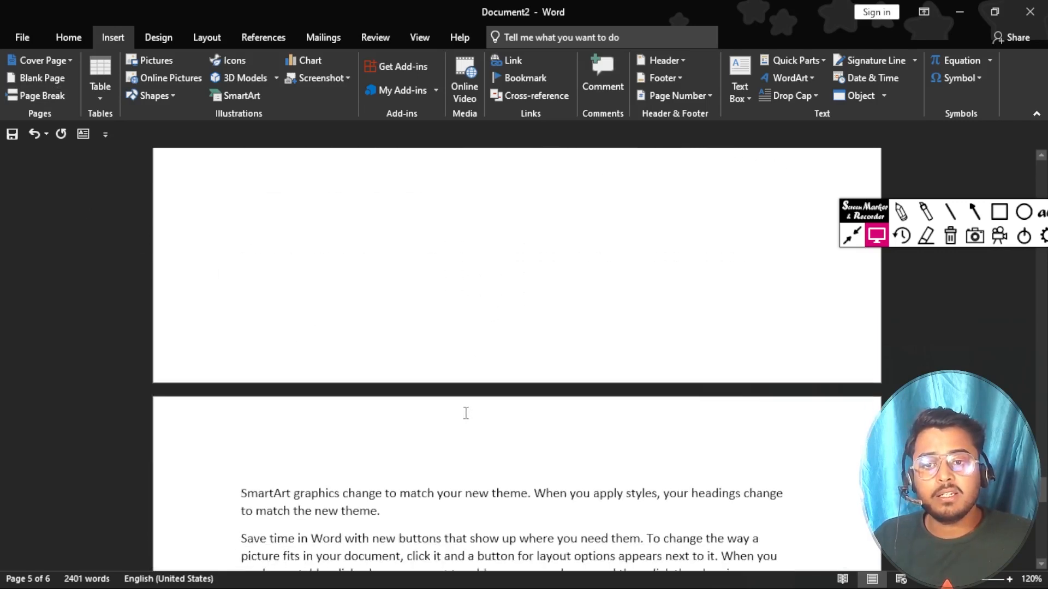
{"action": "scroll", "coordinate": [466, 413], "scroll_direction": "down", "scroll_amount": 6}
{"action": "scroll", "coordinate": [311, 298], "scroll_direction": "up", "scroll_amount": 1}
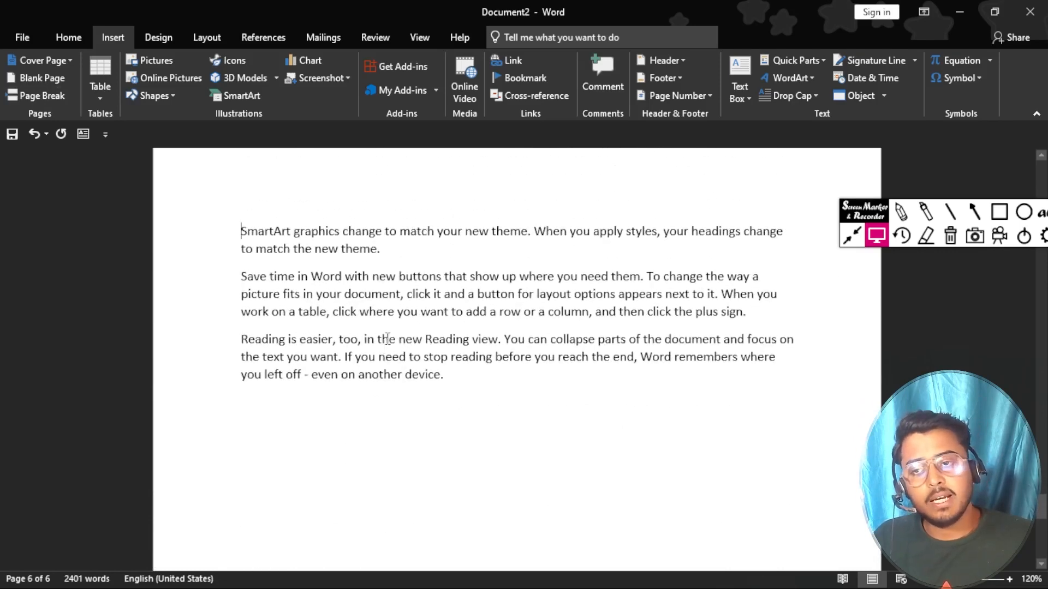
{"action": "scroll", "coordinate": [387, 339], "scroll_direction": "up", "scroll_amount": 1}
{"action": "scroll", "coordinate": [412, 313], "scroll_direction": "down", "scroll_amount": 1}
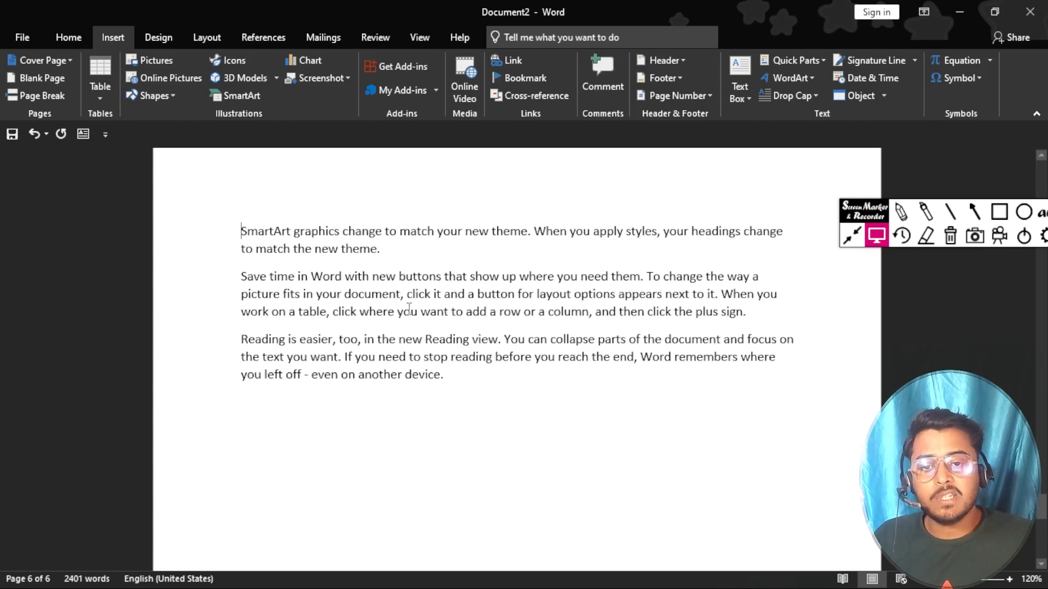
{"action": "mouse_move", "coordinate": [407, 298]}
{"action": "left_mouse_down"}
{"action": "mouse_move", "coordinate": [468, 298]}
{"action": "mouse_move", "coordinate": [408, 300]}
{"action": "left_mouse_up"}
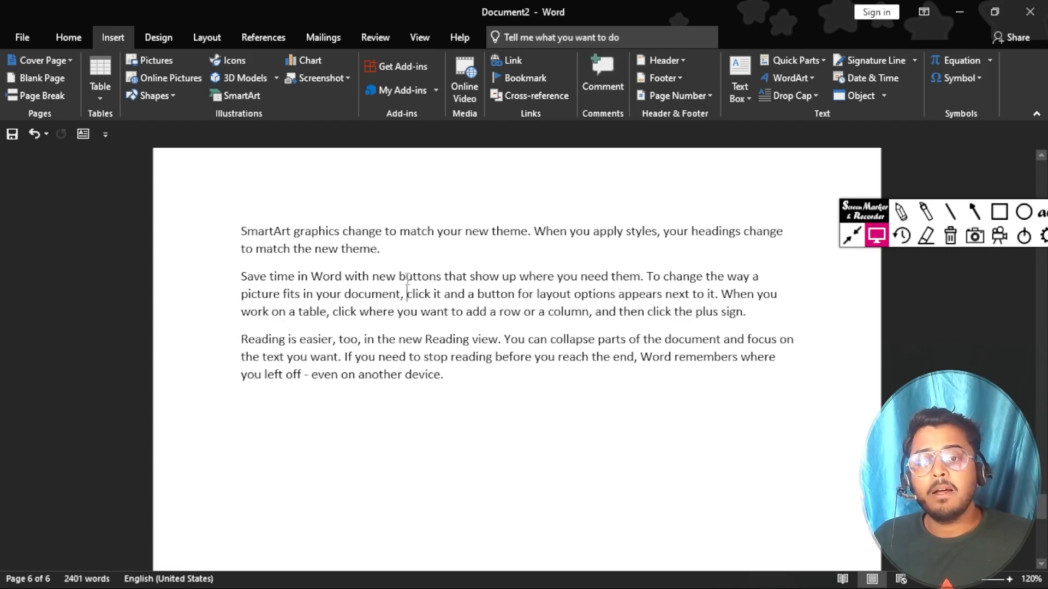
Step: Insert a page break before 'click it and' so it starts page 7, then Alt+Tab to another window
{"action": "left_click", "coordinate": [44, 93]}
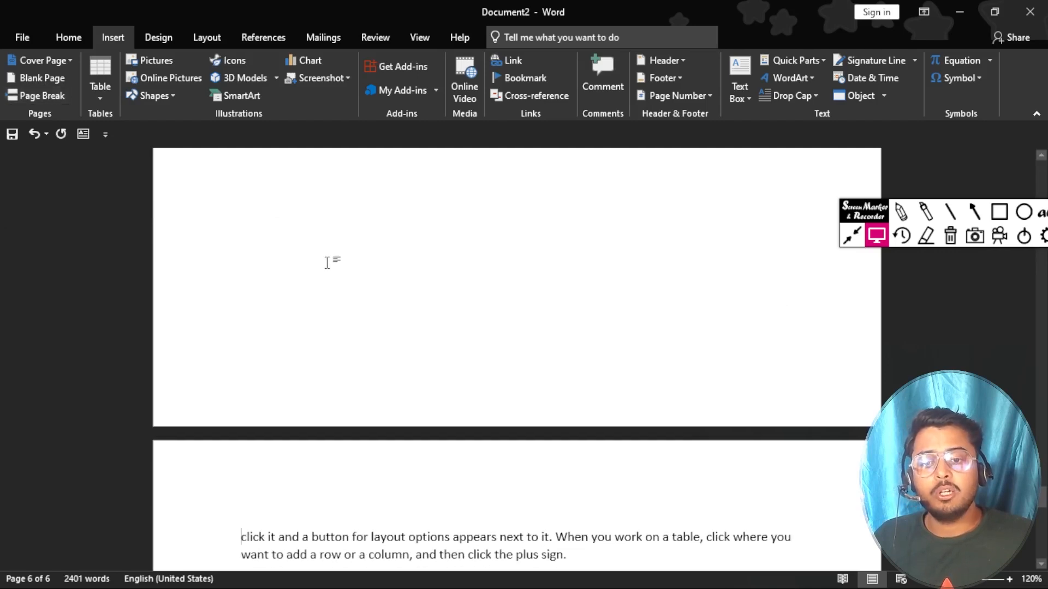
{"action": "scroll", "coordinate": [328, 263], "scroll_direction": "down", "scroll_amount": 2}
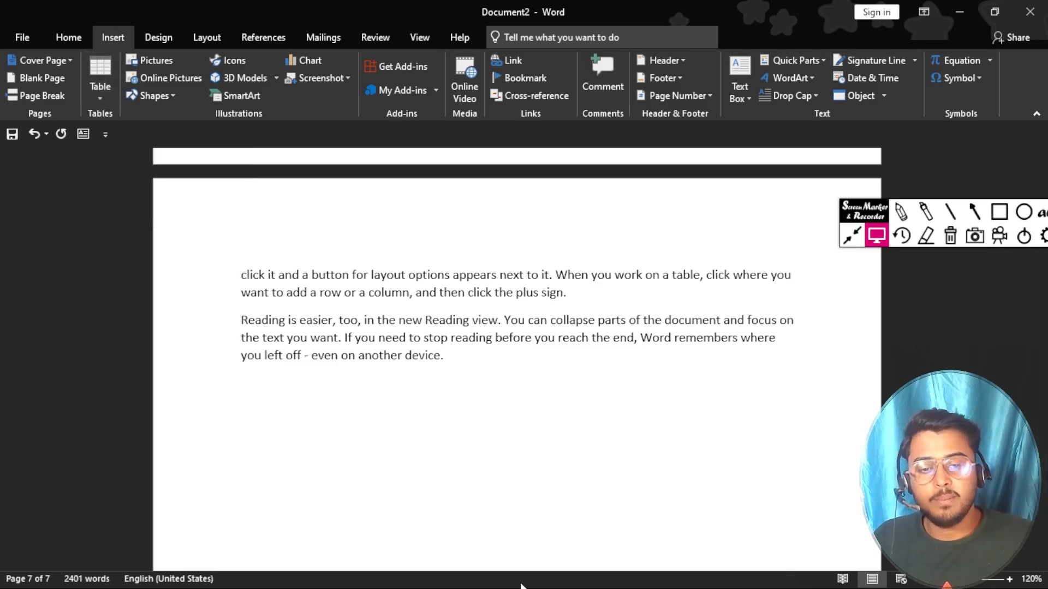
{"action": "key", "text": "alt+Tab"}
{"action": "key", "text": "alt+Tab"}
{"action": "key", "text": "alt+Tab"}
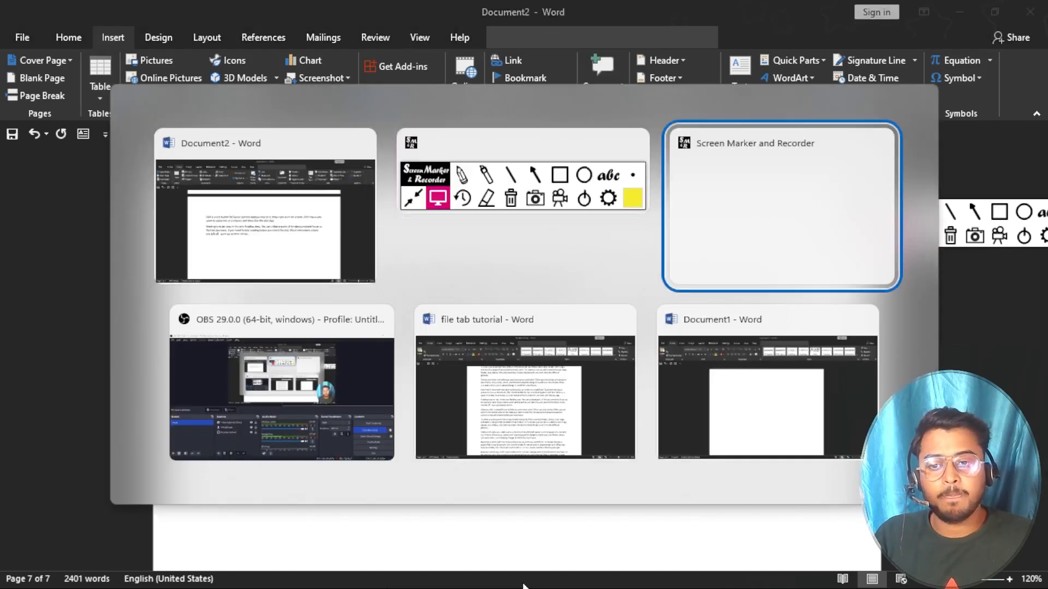